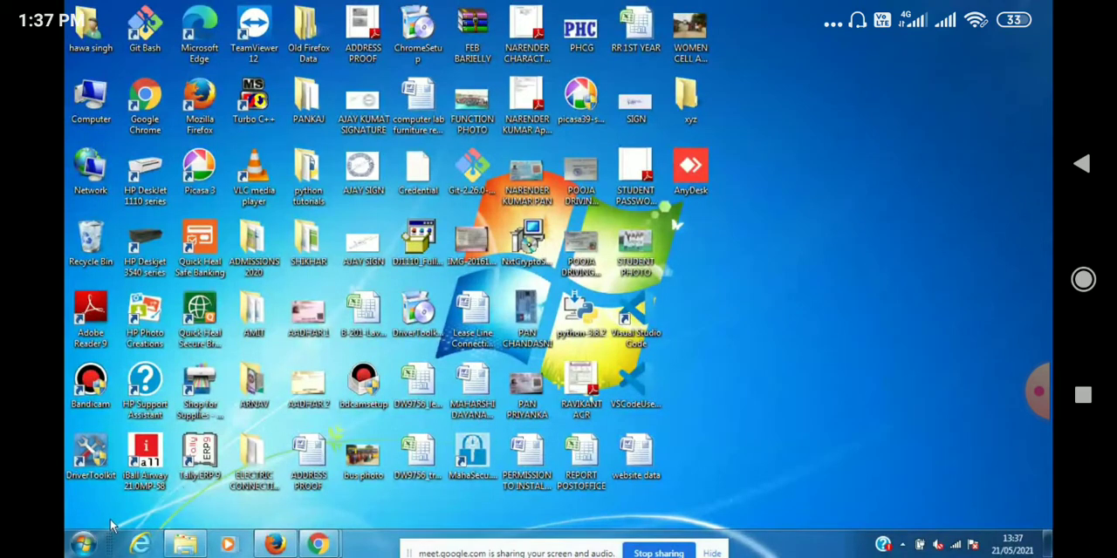
# Open the recent workbook Student Record BA in Microsoft Excel.
pyautogui.click(84, 546)
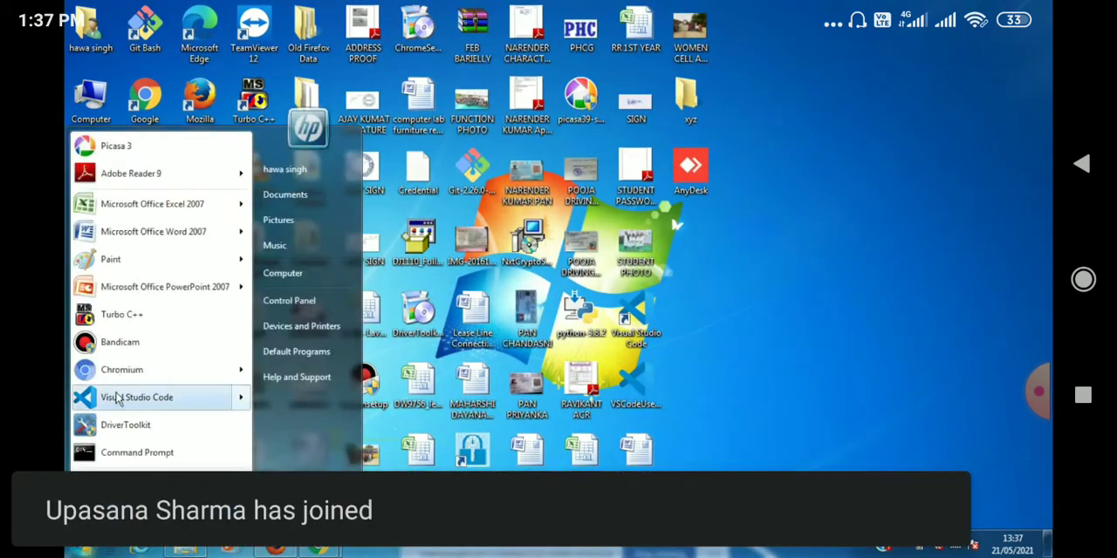
pyautogui.moveTo(144, 215)
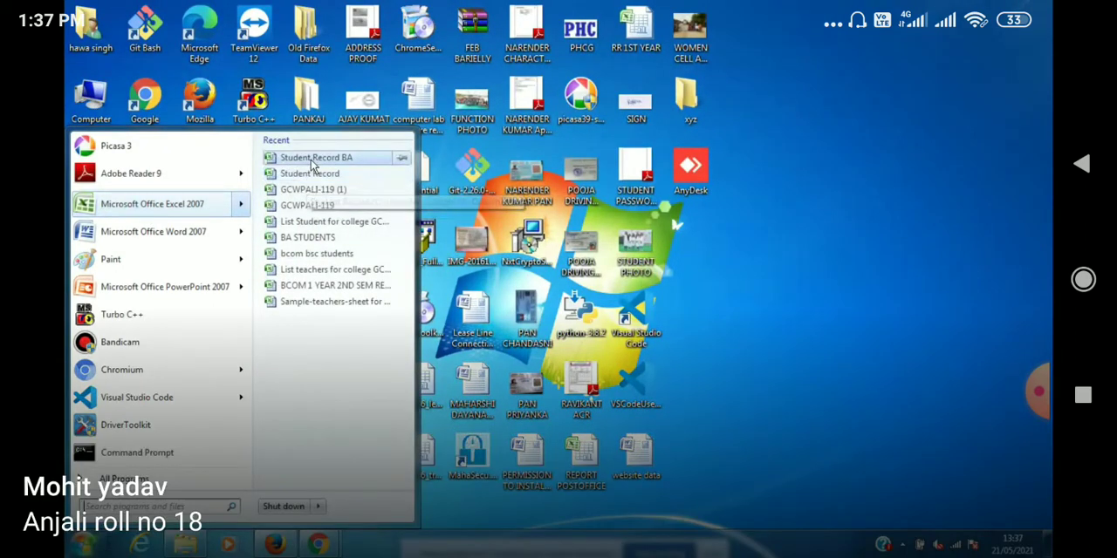
pyautogui.click(312, 158)
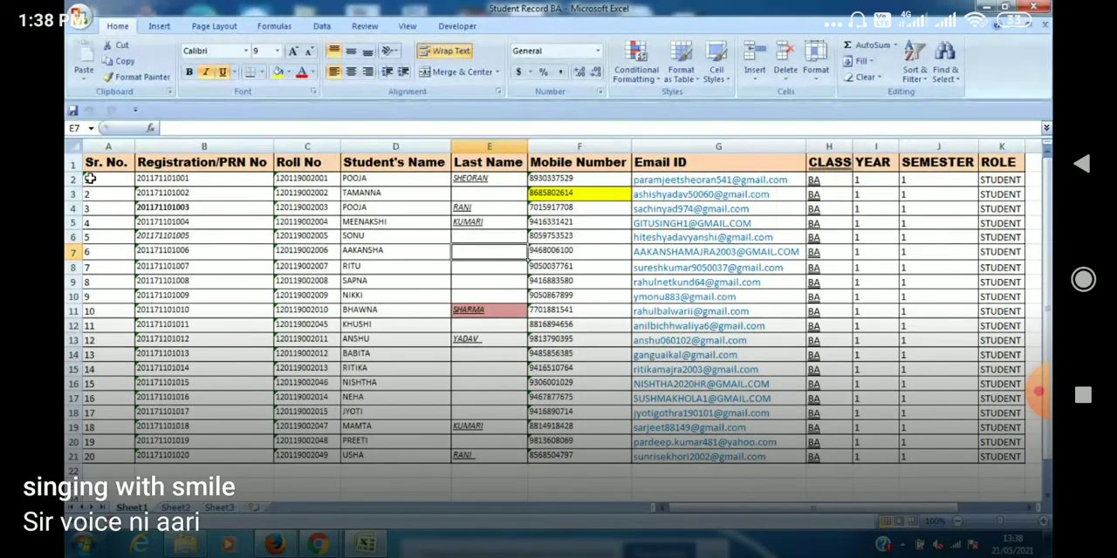
# Select the whole student table from the Sr. No. heading to the last ROLE entry, A1:K21.
pyautogui.click(96, 168)
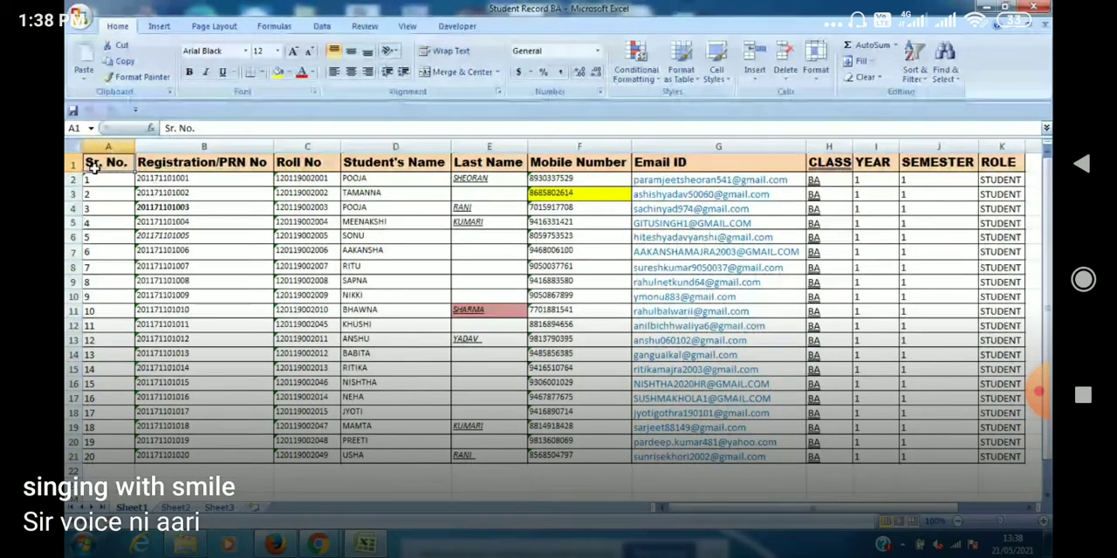
pyautogui.hotkey('shift', 'Right')
pyautogui.hotkey('shift', 'Right')
pyautogui.hotkey('shift', 'Right')
pyautogui.hotkey('shift', 'Right')
pyautogui.hotkey('shift', 'Right')
pyautogui.hotkey('shift', 'Right')
pyautogui.hotkey('shift', 'Right')
pyautogui.hotkey('shift', 'Right')
pyautogui.hotkey('shift', 'Right')
pyautogui.hotkey('shift', 'Right')
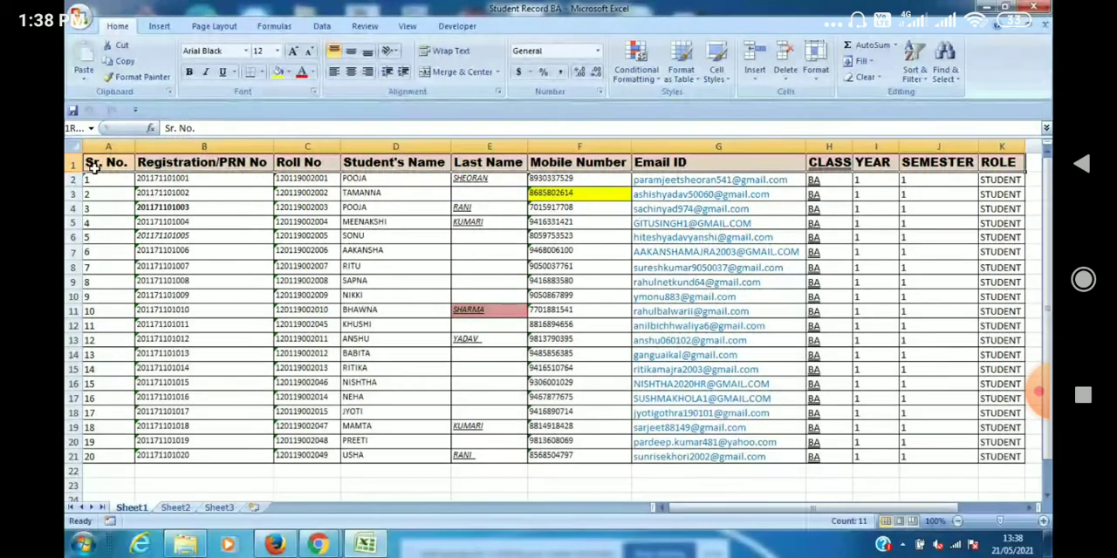
pyautogui.hotkey('shift', 'Down')
pyautogui.hotkey('shift', 'Down')
pyautogui.hotkey('shift', 'Down')
pyautogui.hotkey('shift', 'Down')
pyautogui.hotkey('shift', 'Down')
pyautogui.hotkey('shift', 'Down')
pyautogui.hotkey('shift', 'Down')
pyautogui.hotkey('shift', 'Down')
pyautogui.hotkey('shift', 'Down')
pyautogui.hotkey('shift', 'Down')
pyautogui.hotkey('shift', 'Down')
pyautogui.hotkey('shift', 'Down')
pyautogui.hotkey('shift', 'Down')
pyautogui.hotkey('shift', 'Down')
pyautogui.hotkey('shift', 'Down')
pyautogui.hotkey('shift', 'Down')
pyautogui.hotkey('shift', 'Down')
pyautogui.hotkey('shift', 'Down')
pyautogui.hotkey('shift', 'Down')
pyautogui.hotkey('shift', 'Down')
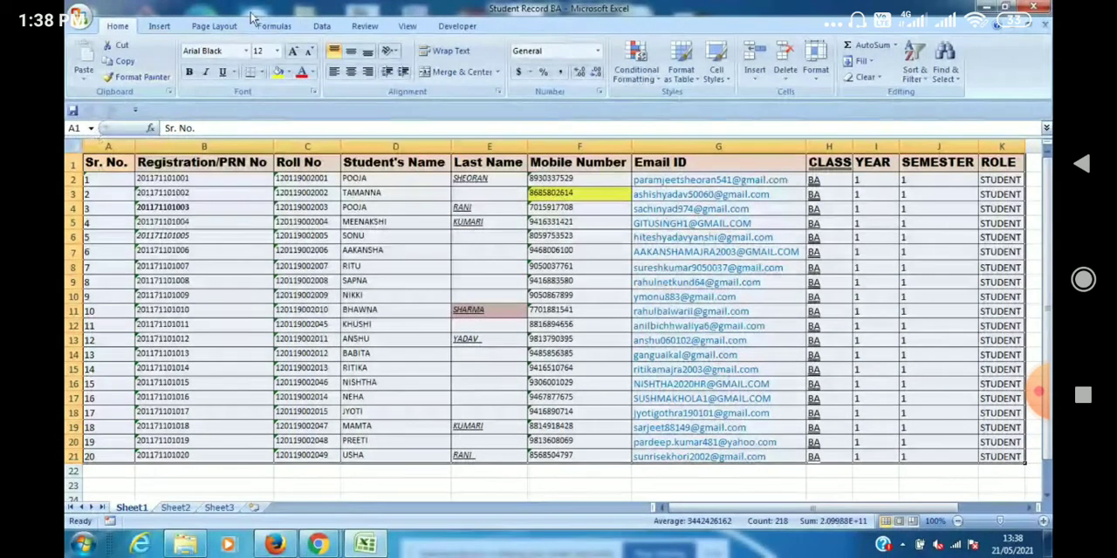
# Apply a top border to the selected student table.
pyautogui.click(261, 72)
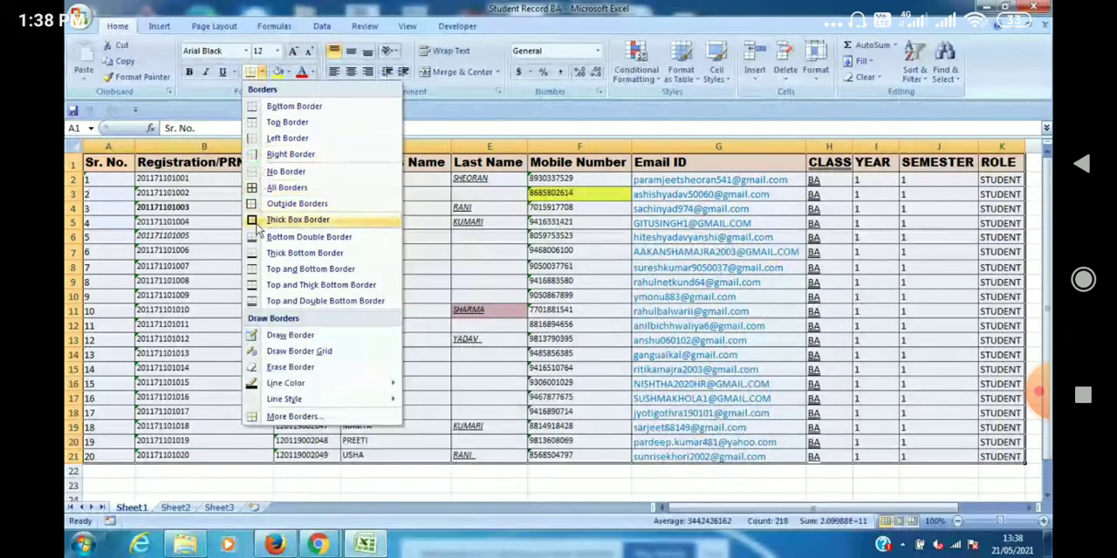
pyautogui.click(255, 125)
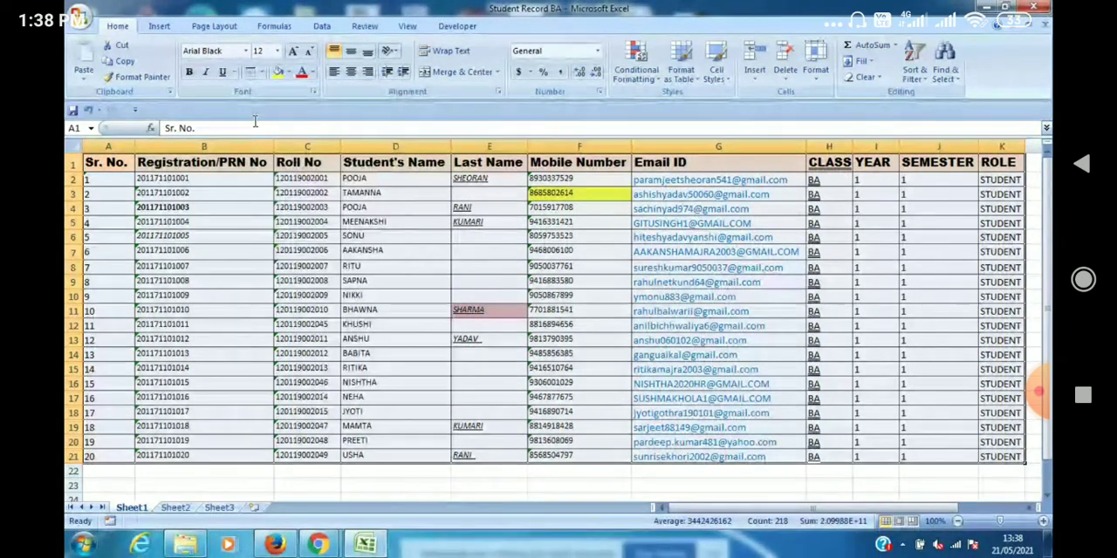
pyautogui.click(263, 71)
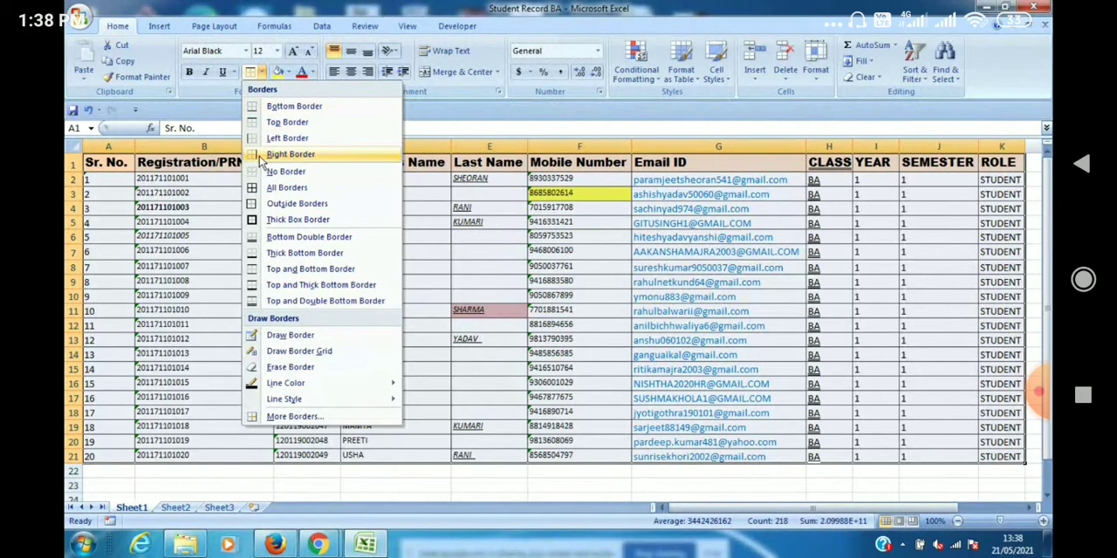
pyautogui.click(252, 128)
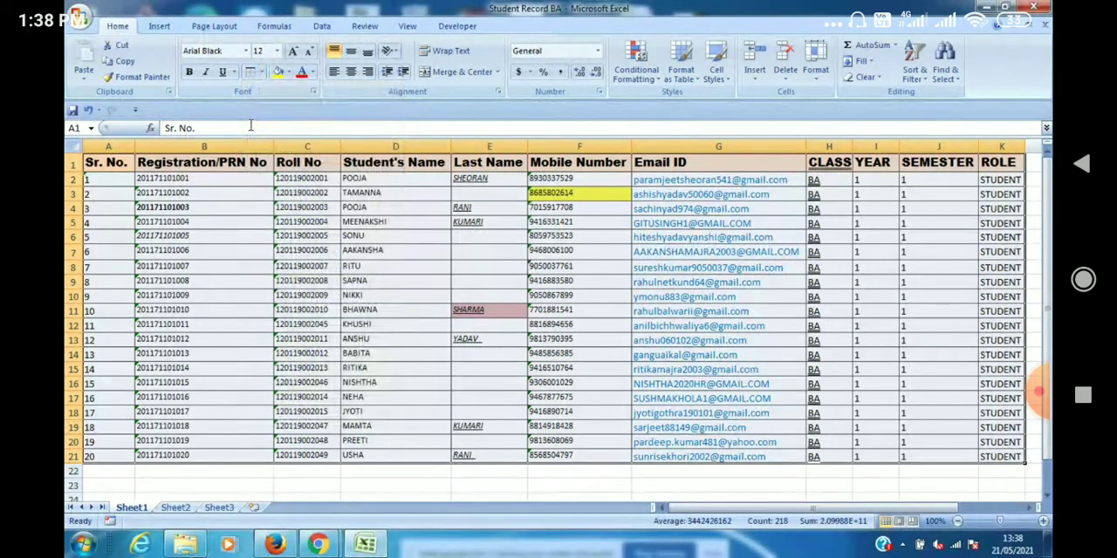
# Remove all borders from the selected table with No Border, and deselect the table.
pyautogui.click(260, 73)
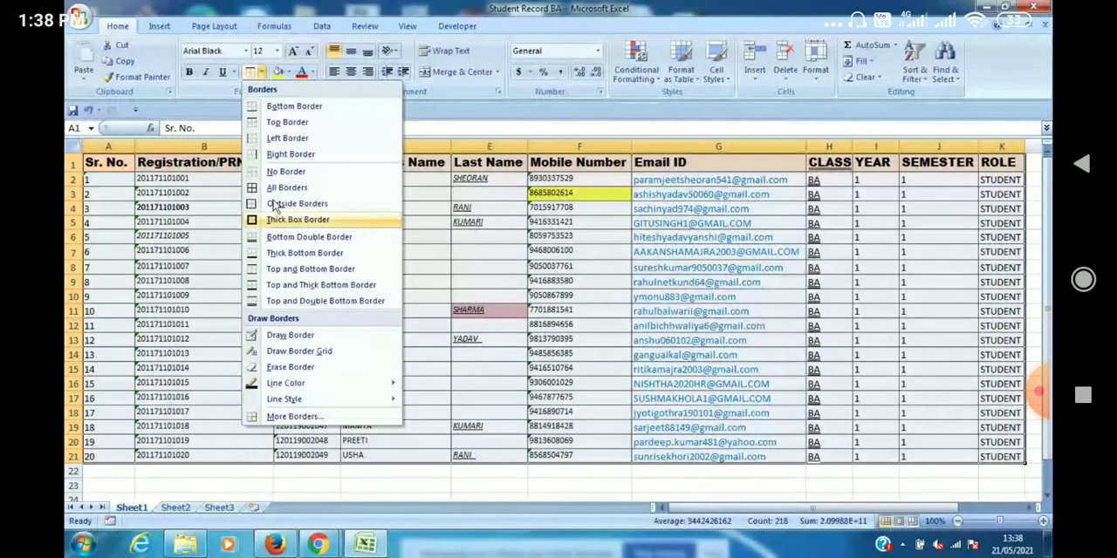
pyautogui.click(252, 174)
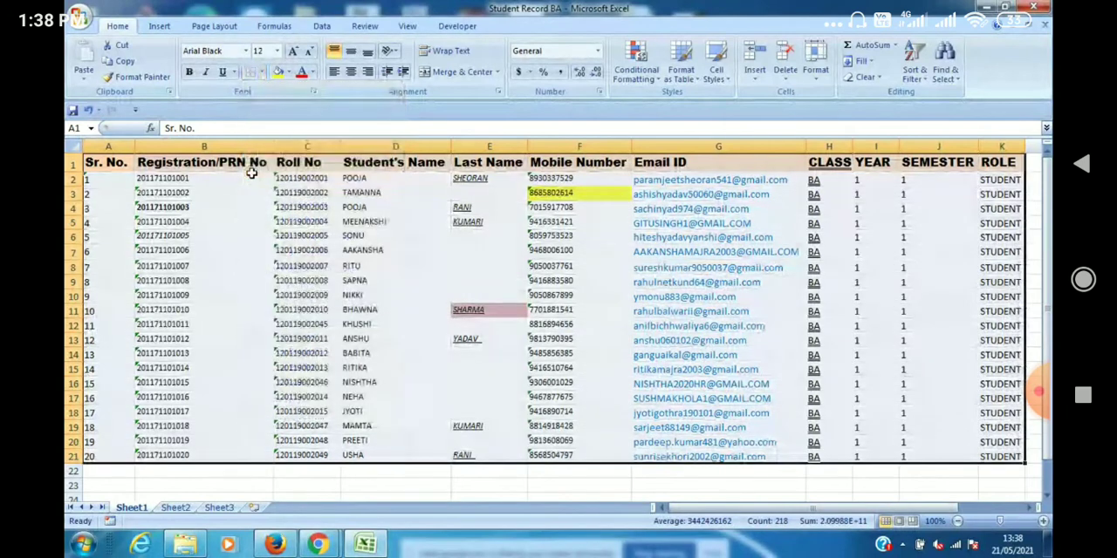
pyautogui.click(389, 486)
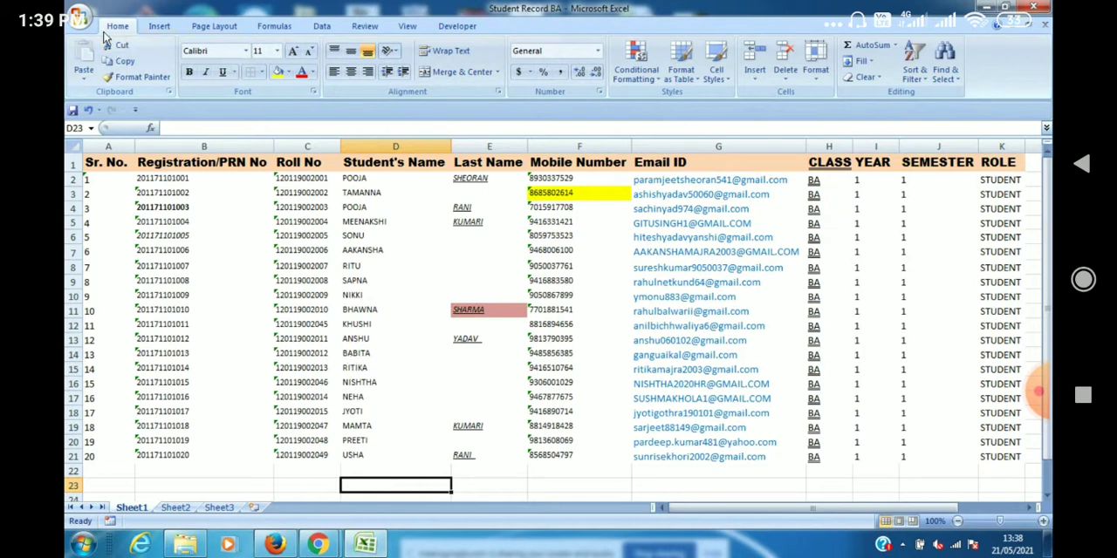
# Check the borderless student table in print preview and return to the worksheet.
pyautogui.click(77, 17)
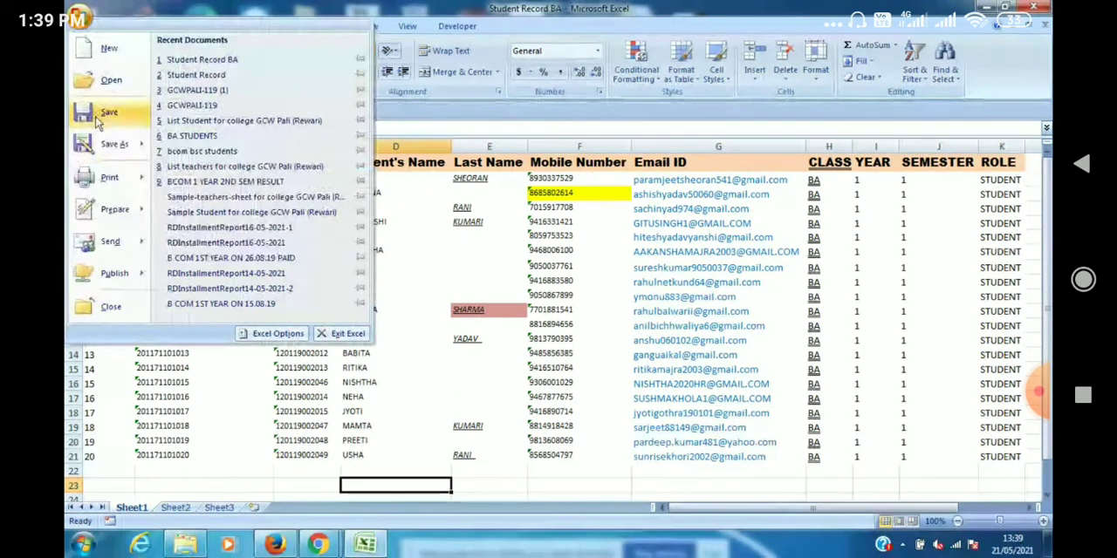
pyautogui.moveTo(109, 177)
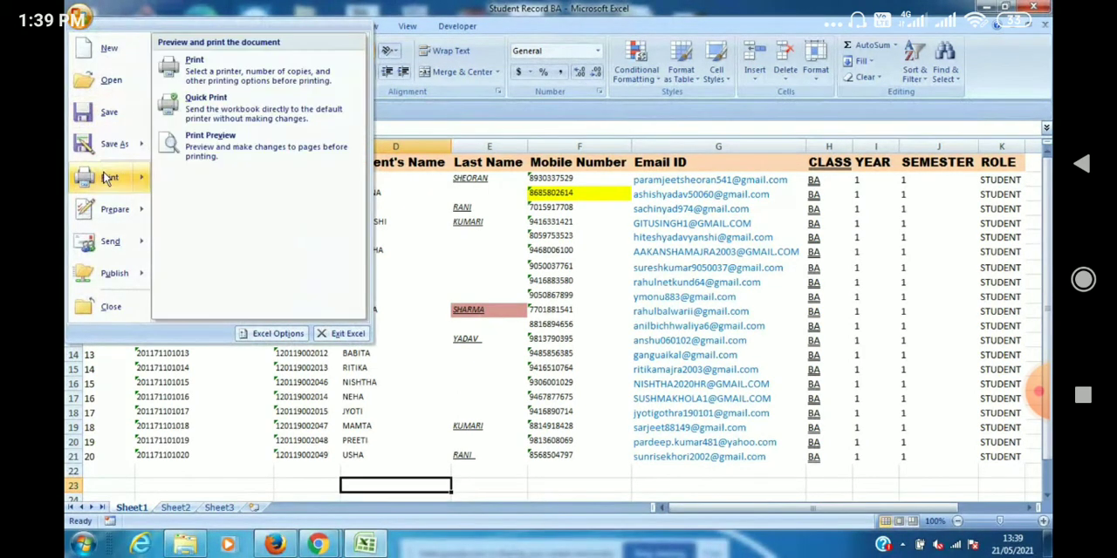
pyautogui.click(210, 155)
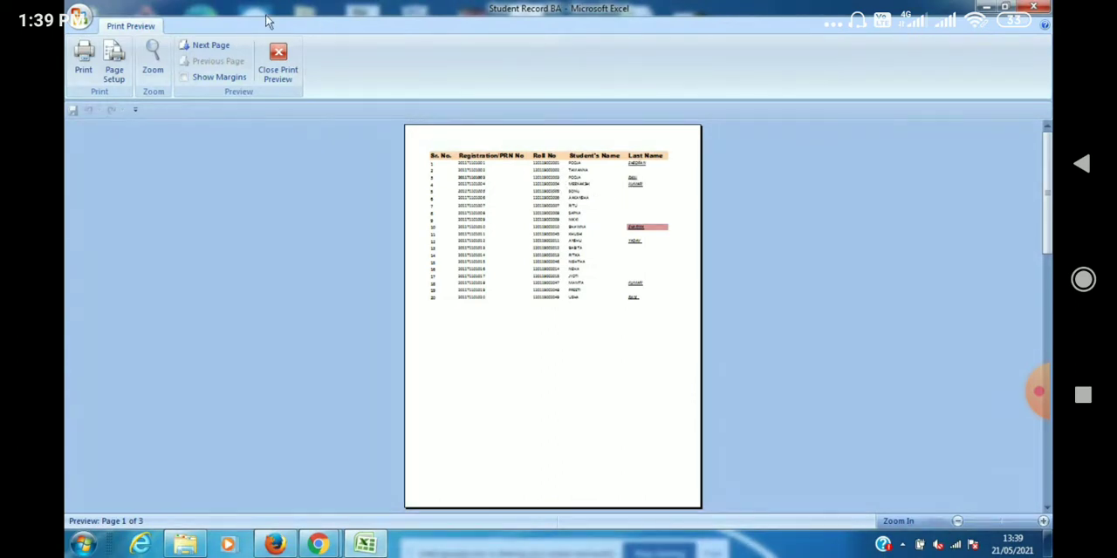
pyautogui.click(277, 71)
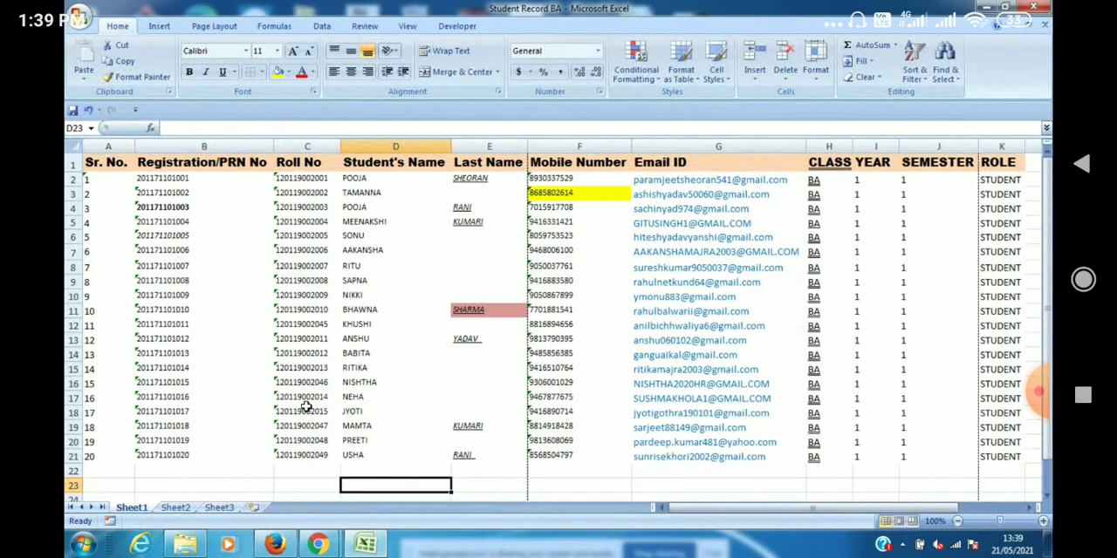
# Apply Outside Borders to cell A2, the first serial number under the Sr. No. heading.
pyautogui.click(113, 180)
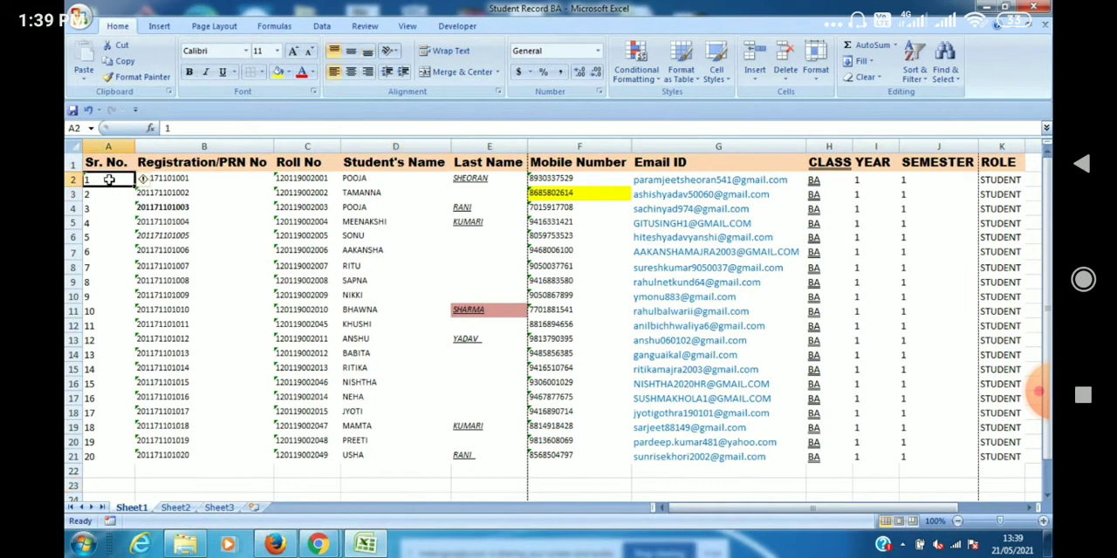
pyautogui.click(261, 72)
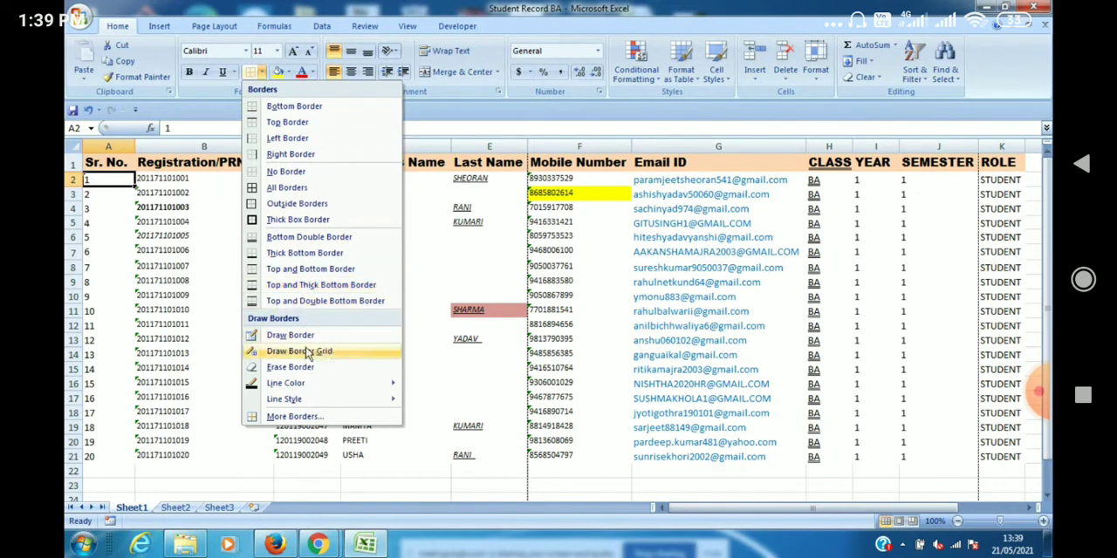
pyautogui.moveTo(306, 388)
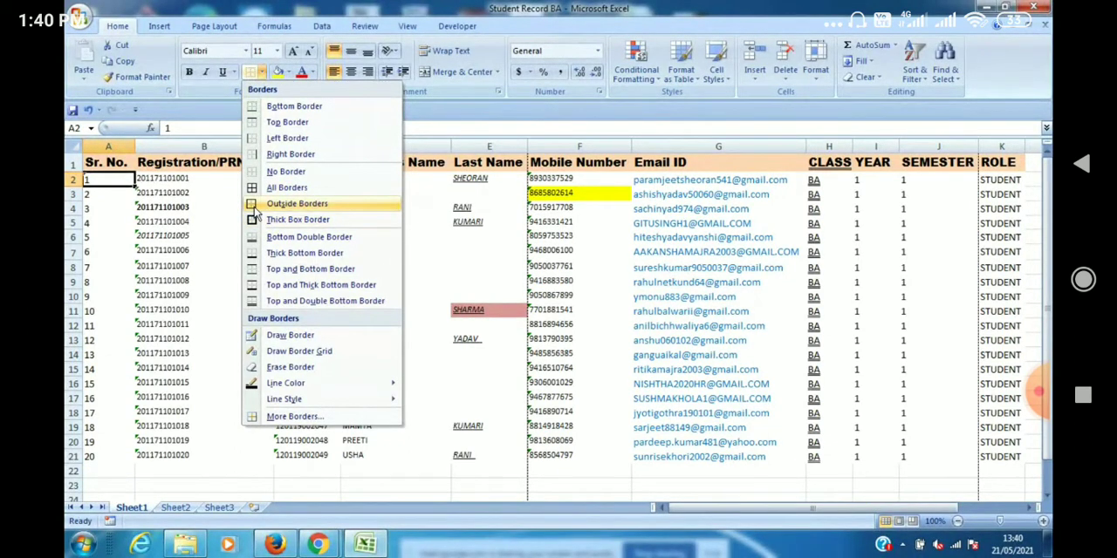
pyautogui.click(254, 208)
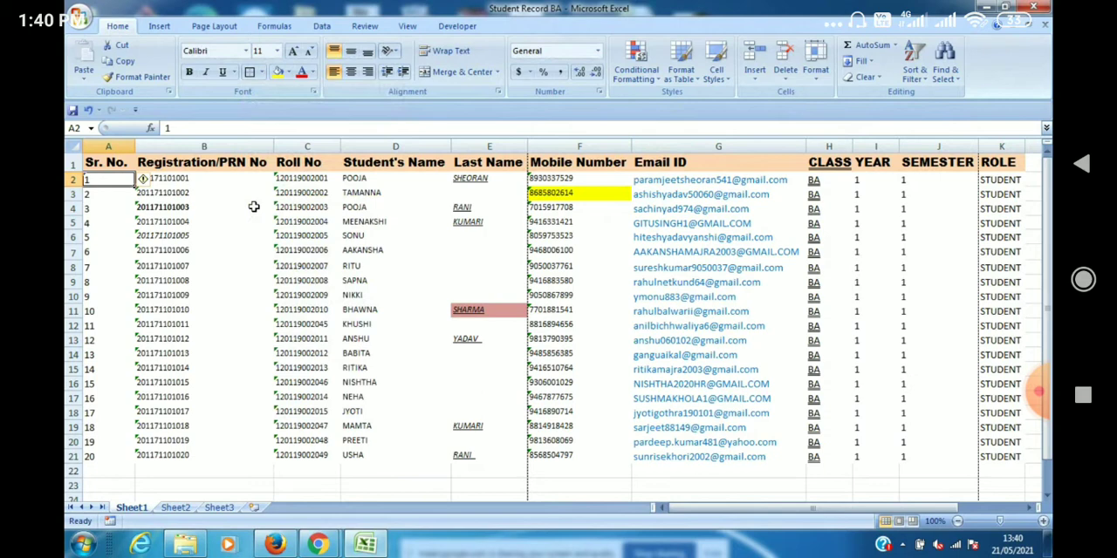
pyautogui.click(110, 220)
pyautogui.click(117, 178)
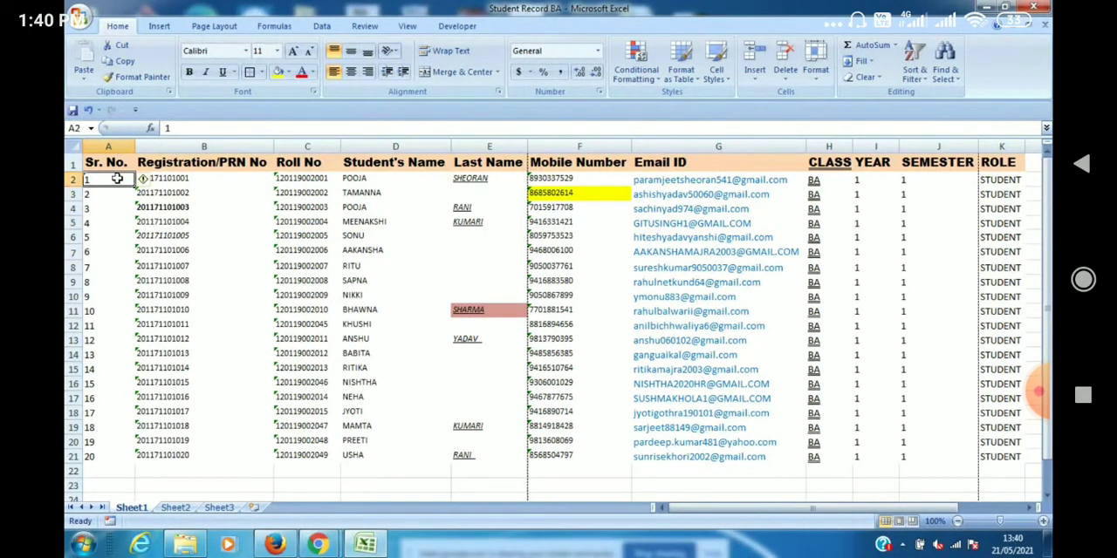
# Examine the border around cell A2 in a zoomed-in print preview, and return to the worksheet.
pyautogui.click(79, 19)
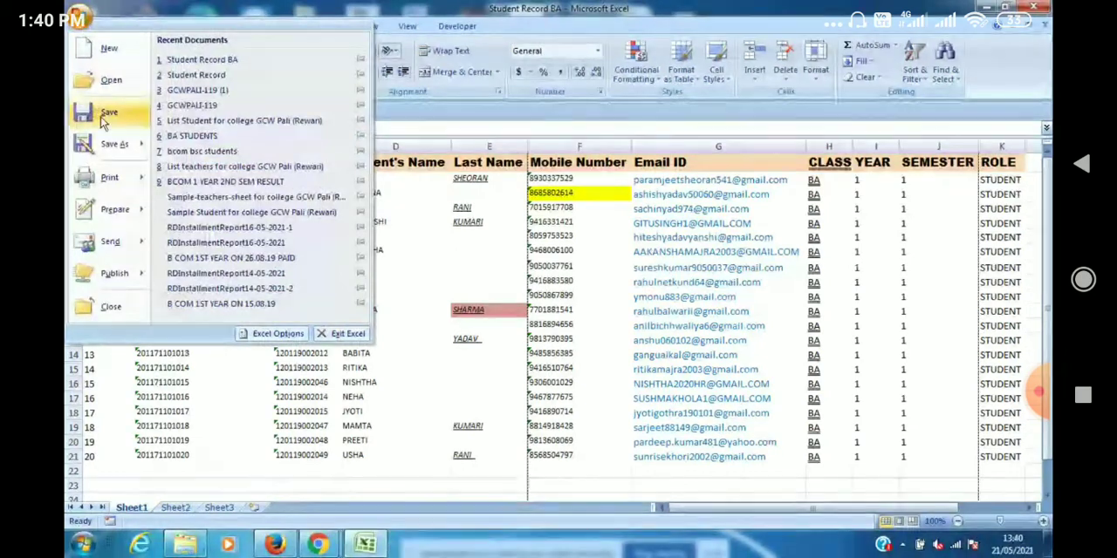
pyautogui.moveTo(109, 177)
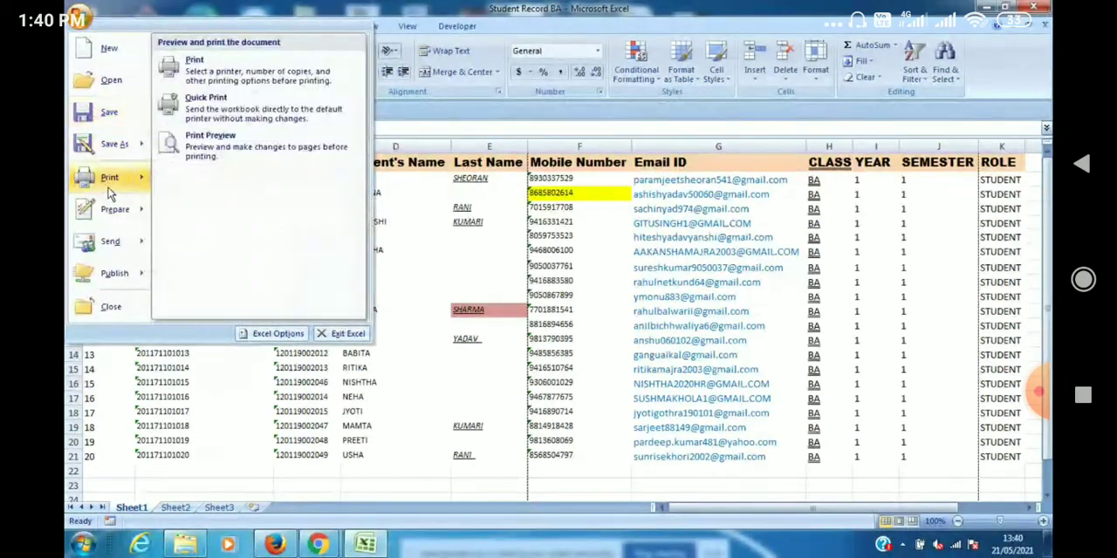
pyautogui.click(228, 155)
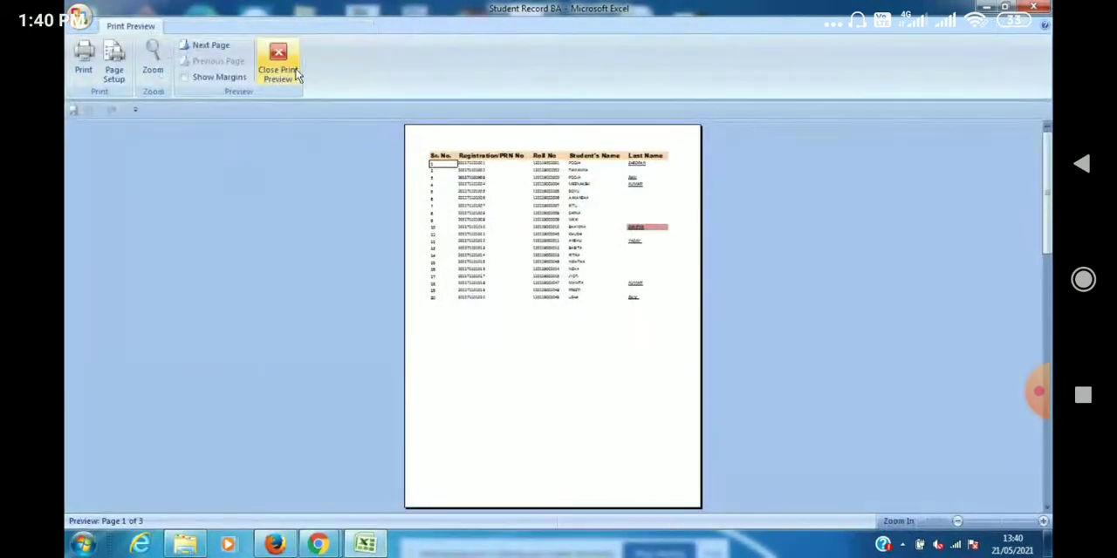
pyautogui.click(165, 63)
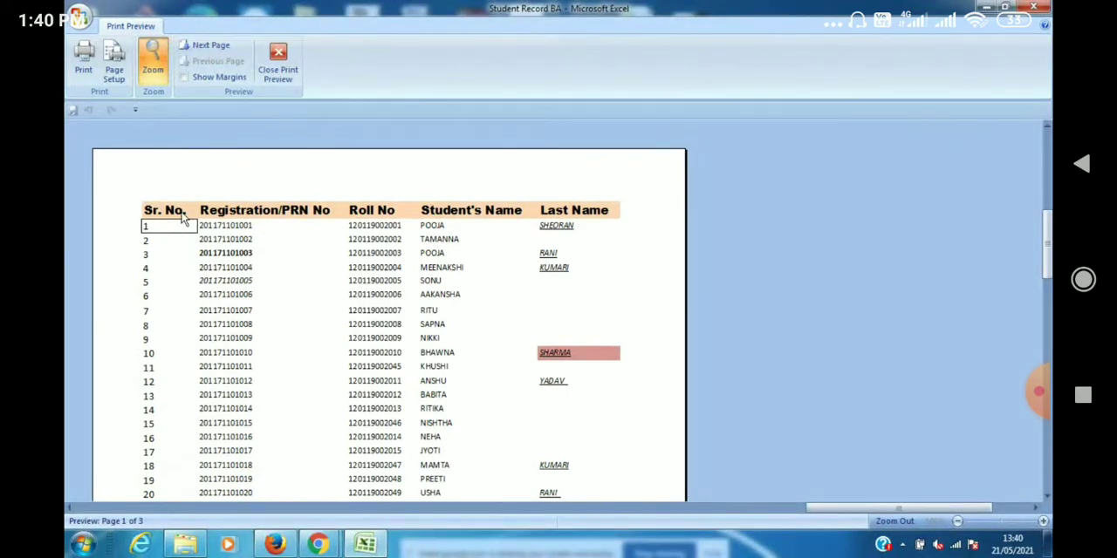
pyautogui.click(278, 60)
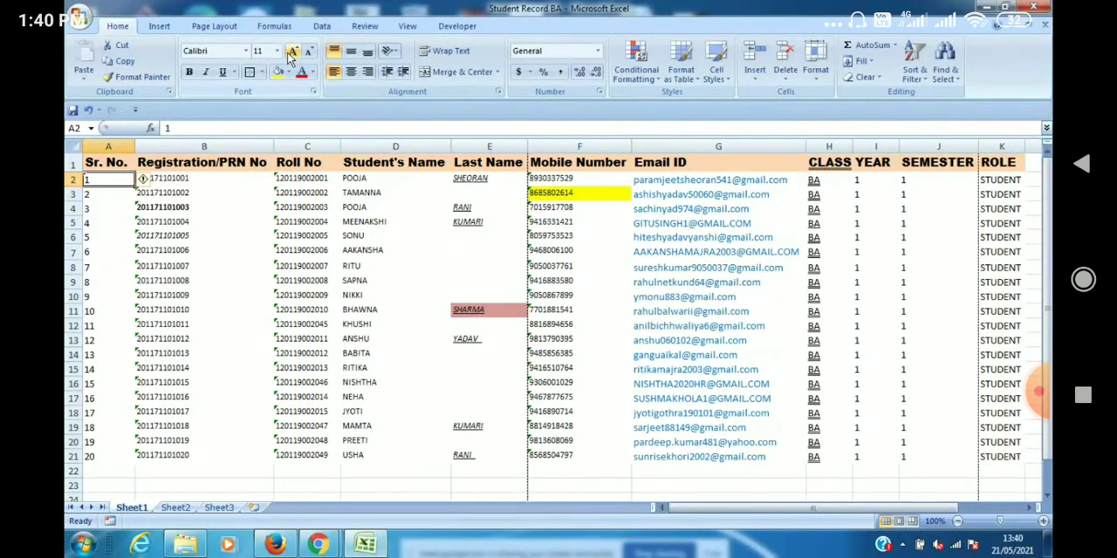
# Apply Outside Borders around the whole student table, A1:K21.
pyautogui.click(90, 164)
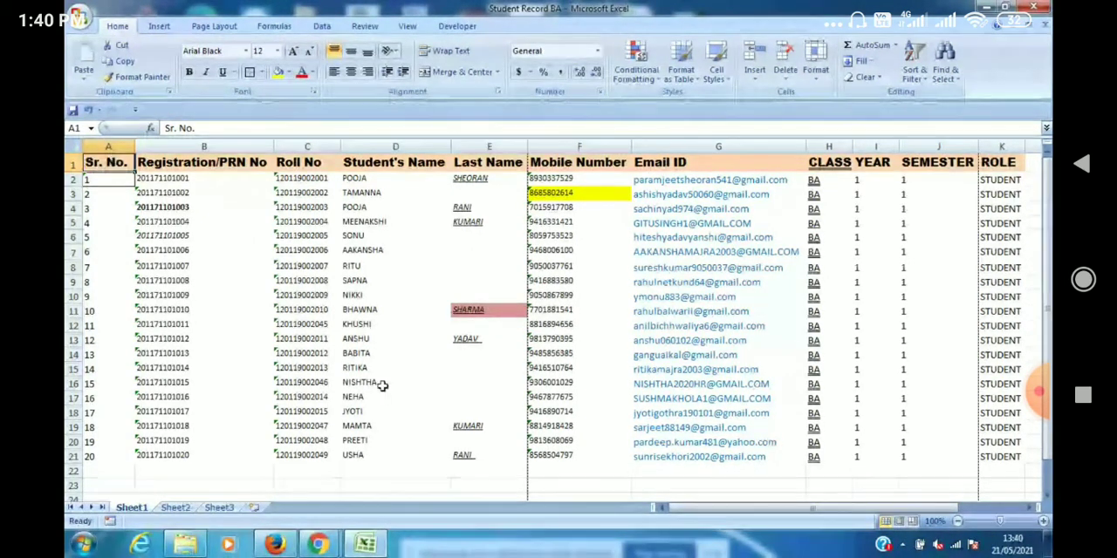
pyautogui.click(1029, 508)
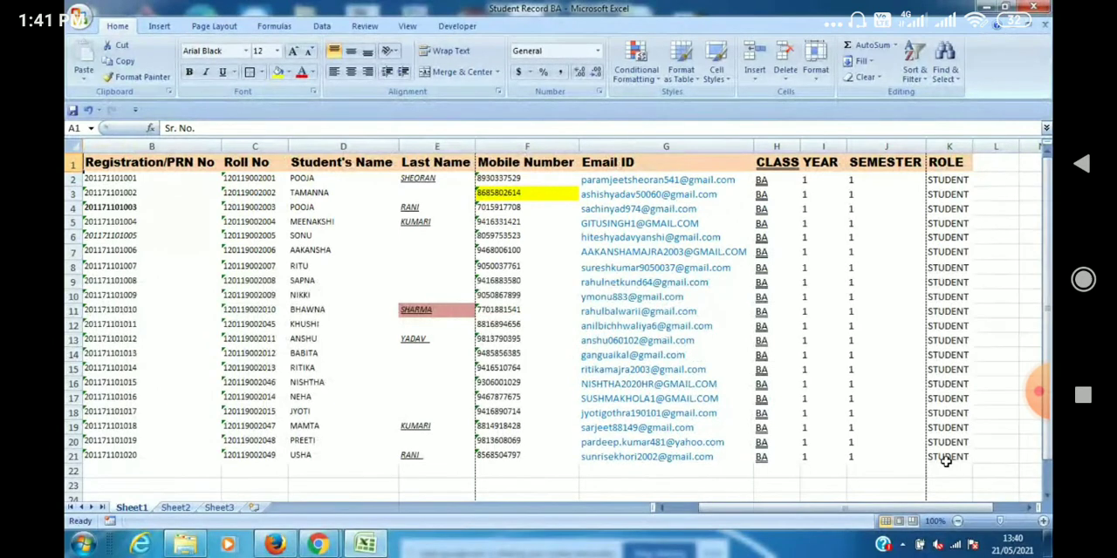
pyautogui.keyDown('shift'); pyautogui.click(948, 462); pyautogui.keyUp('shift')
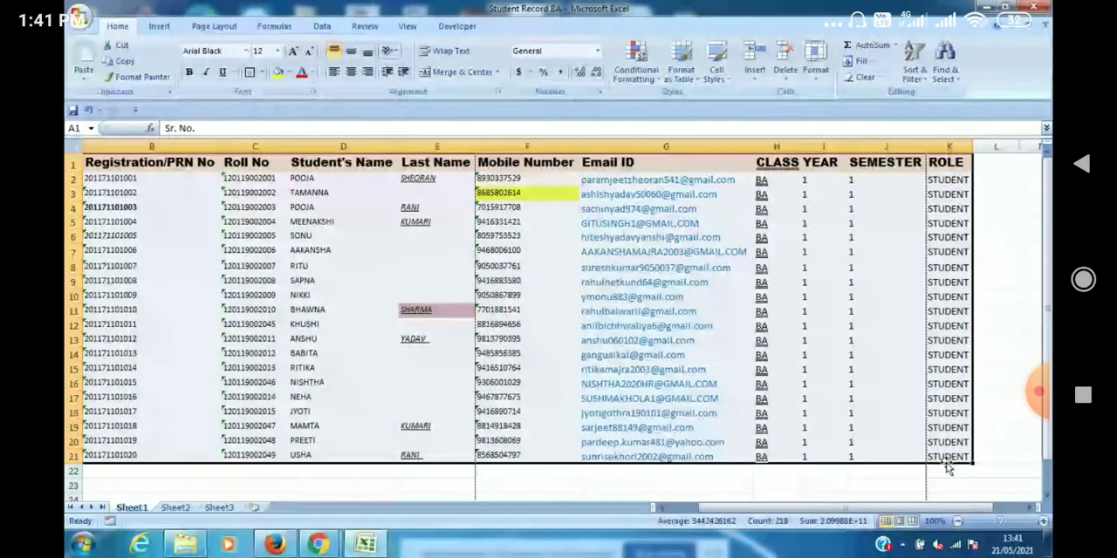
pyautogui.click(261, 72)
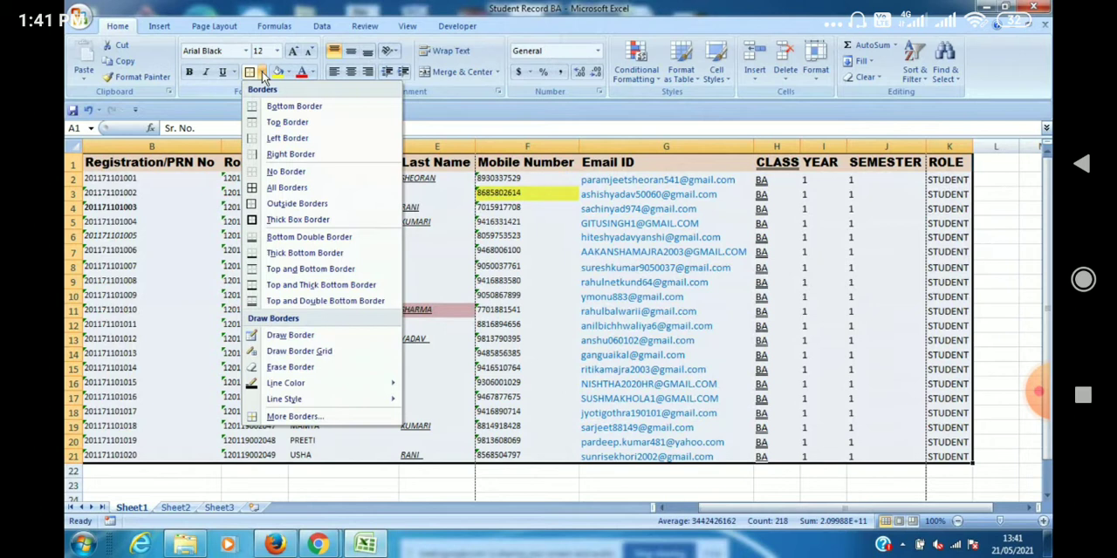
pyautogui.click(255, 205)
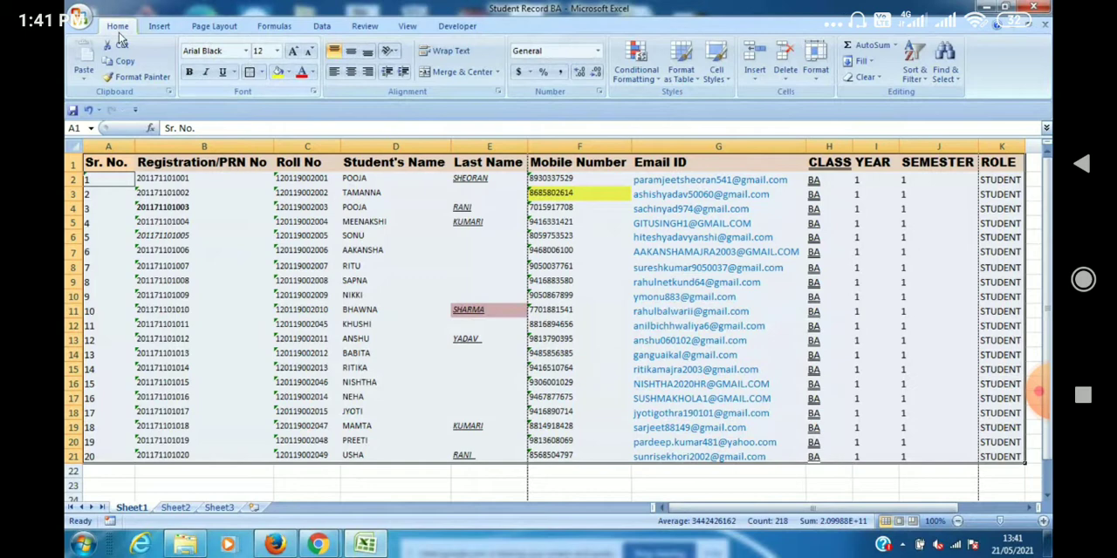
# Examine the outer border of the whole table in print preview and return to the worksheet.
pyautogui.click(84, 21)
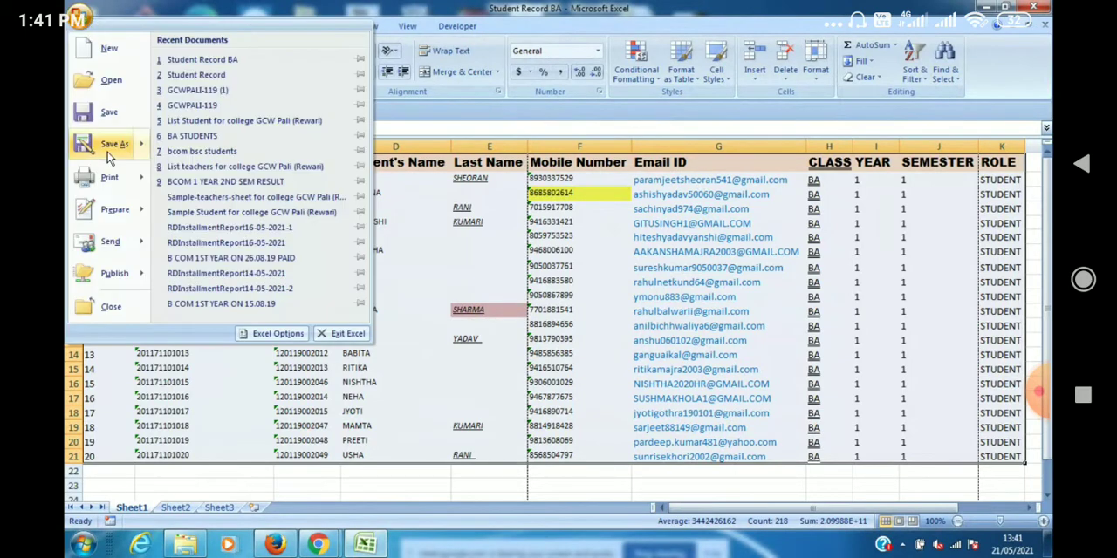
pyautogui.moveTo(109, 180)
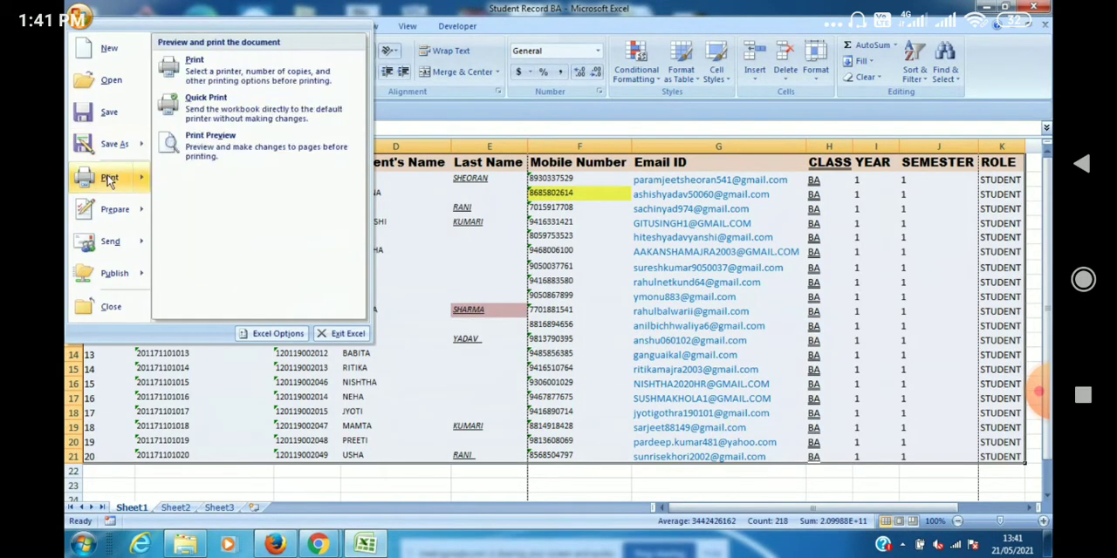
pyautogui.click(197, 153)
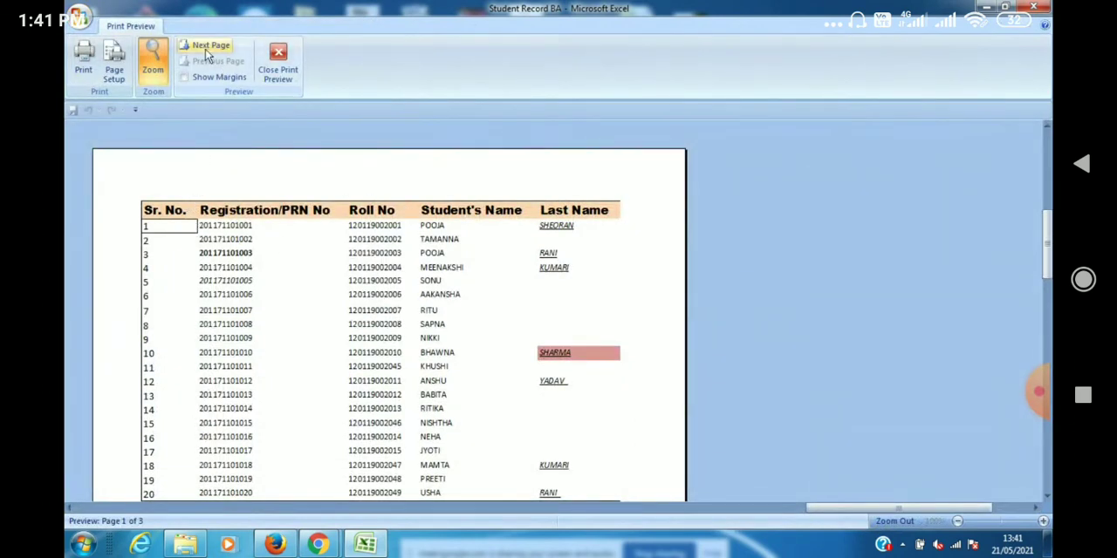
pyautogui.click(288, 70)
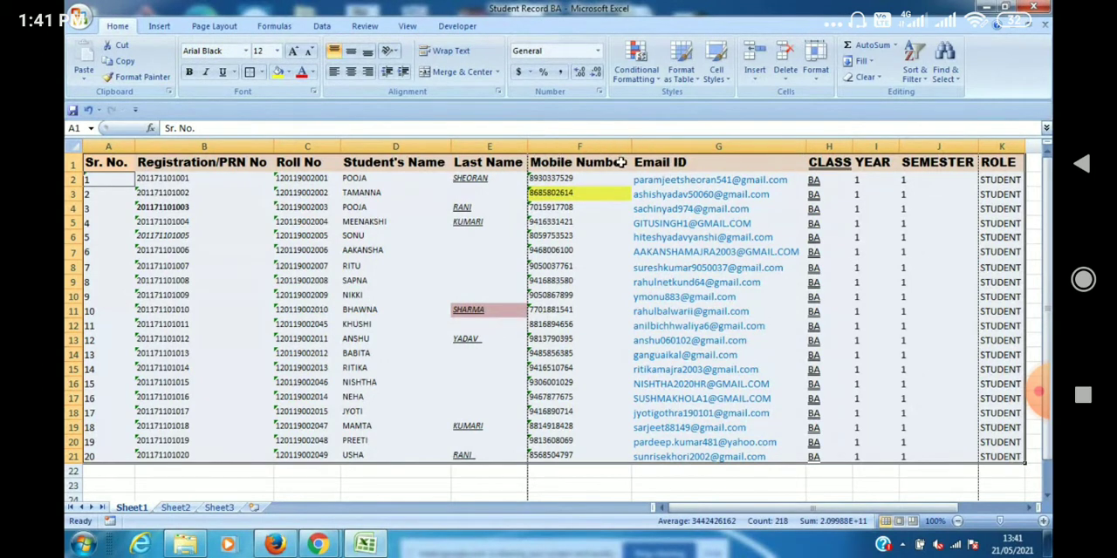
# Narrow the Mobile Number and SEMESTER columns, and check how the table fits the page in print preview.
pyautogui.moveTo(633, 149); pyautogui.dragTo(598, 153)
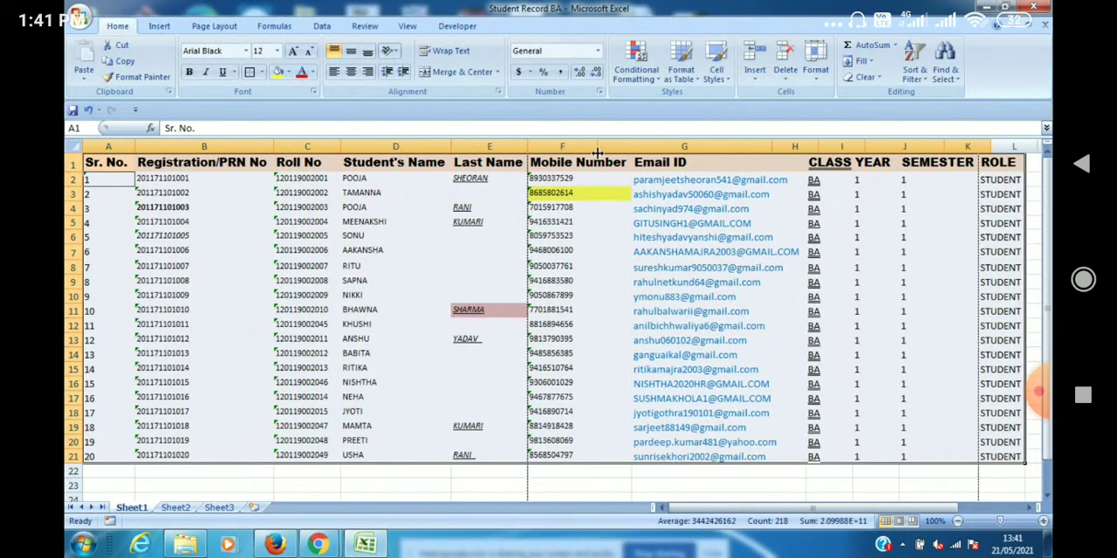
pyautogui.moveTo(943, 147); pyautogui.dragTo(922, 155)
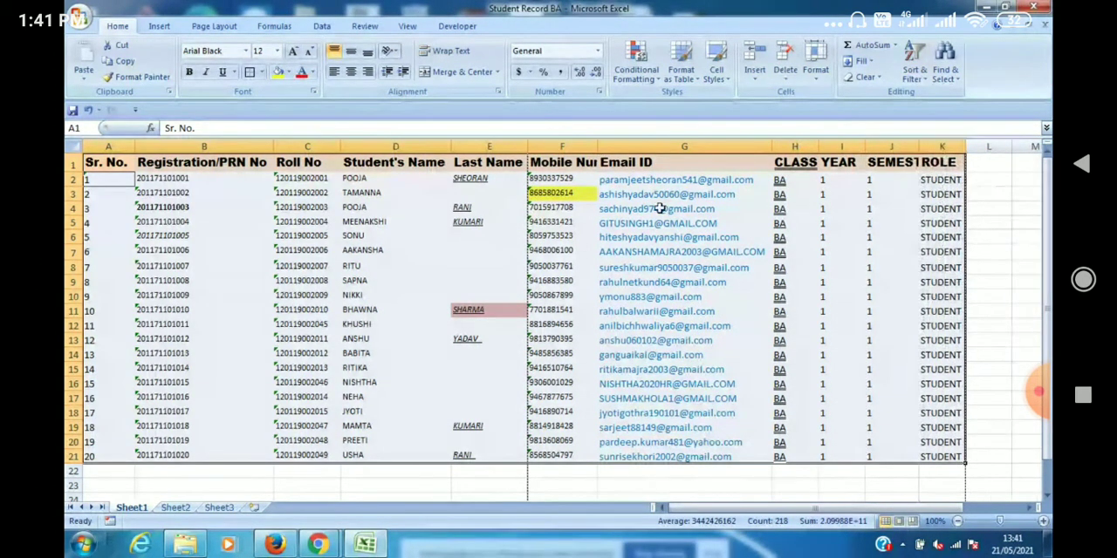
pyautogui.click(78, 17)
pyautogui.moveTo(83, 177)
pyautogui.click(177, 151)
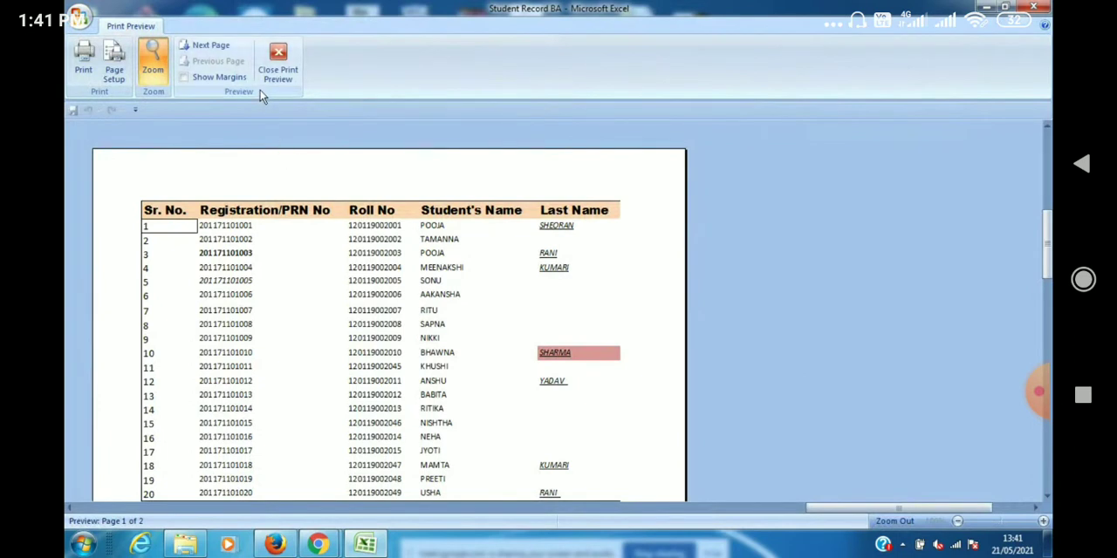
pyautogui.click(278, 61)
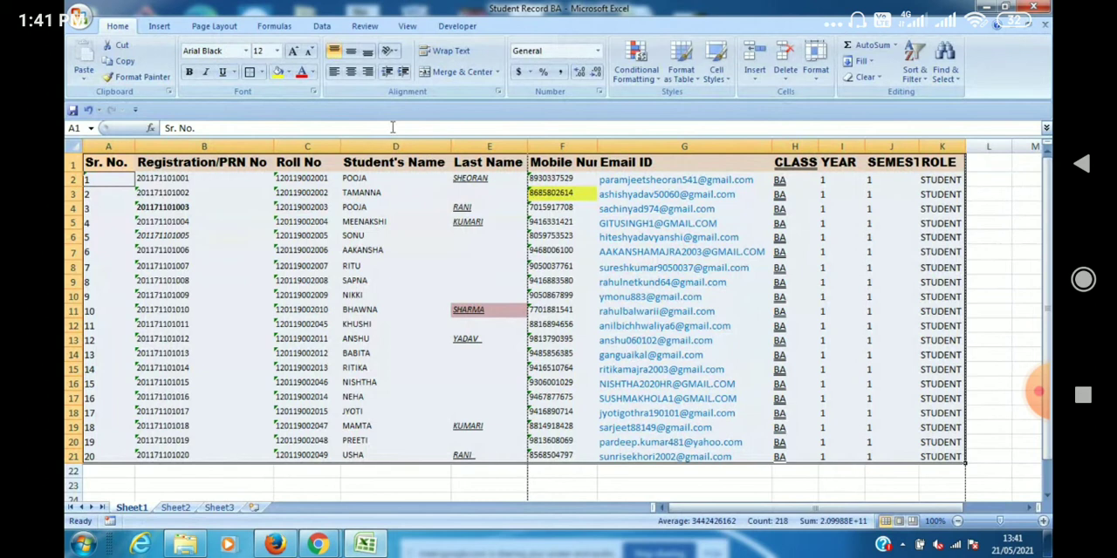
# Set the page margins to the Narrow preset, 0.75" top and bottom and 0.25" left and right.
pyautogui.click(225, 29)
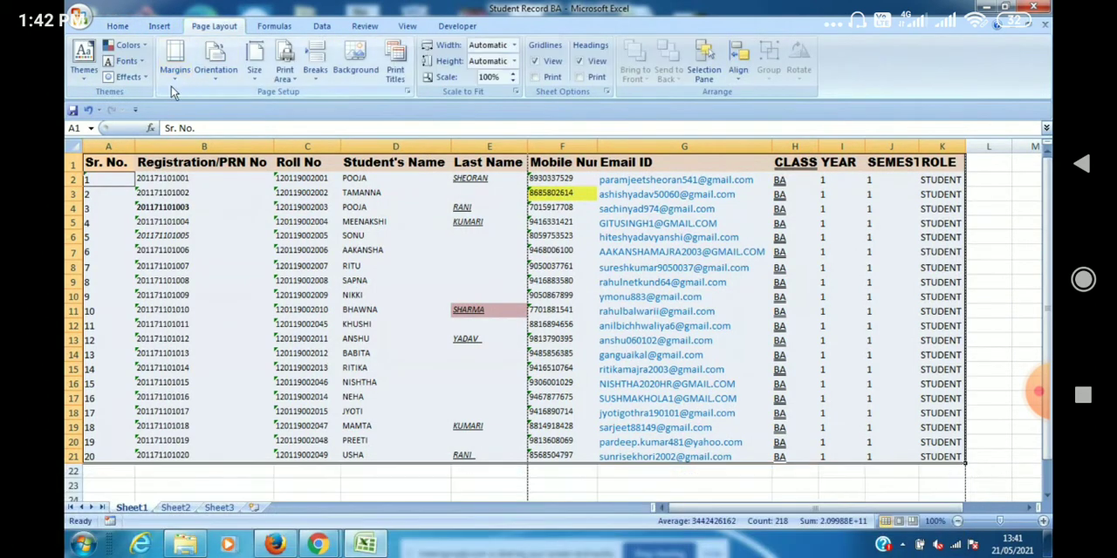
pyautogui.click(175, 68)
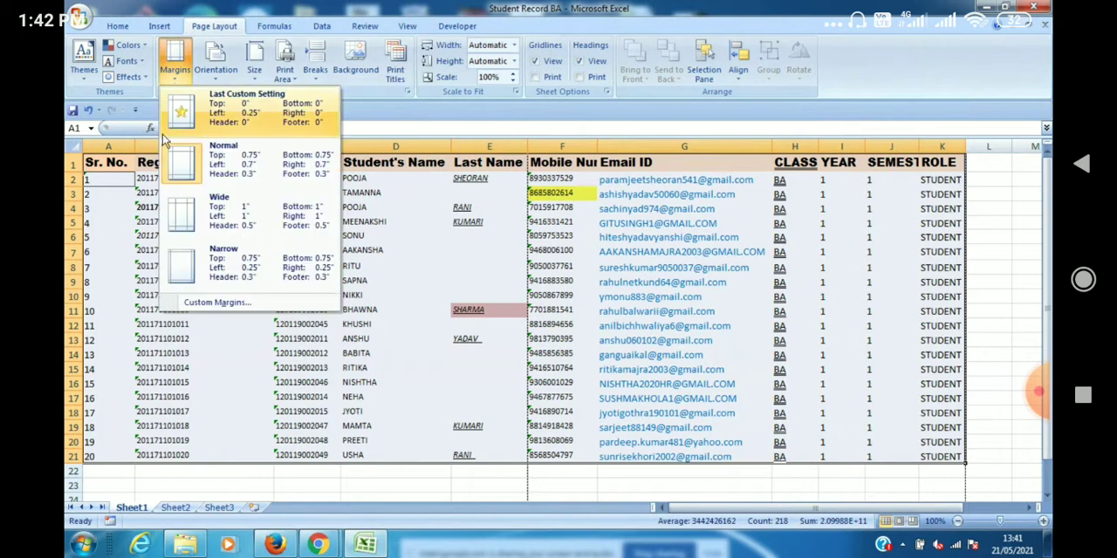
pyautogui.click(184, 266)
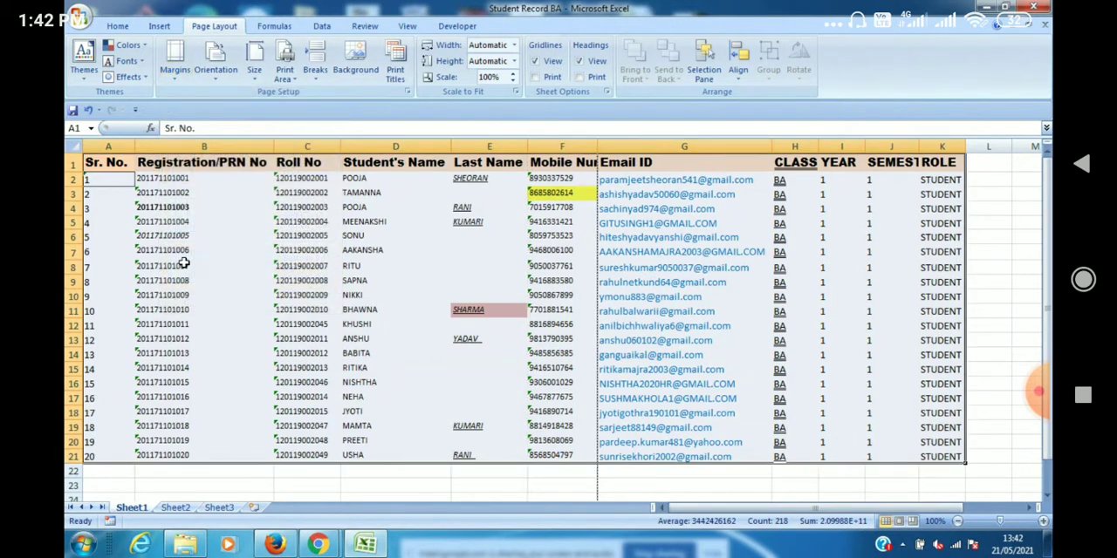
# Narrow the Student's Name, Registration/PRN No, Email ID, Last Name and SEMESTER columns to bring more of the table onto the first page.
pyautogui.moveTo(455, 147); pyautogui.dragTo(405, 140)
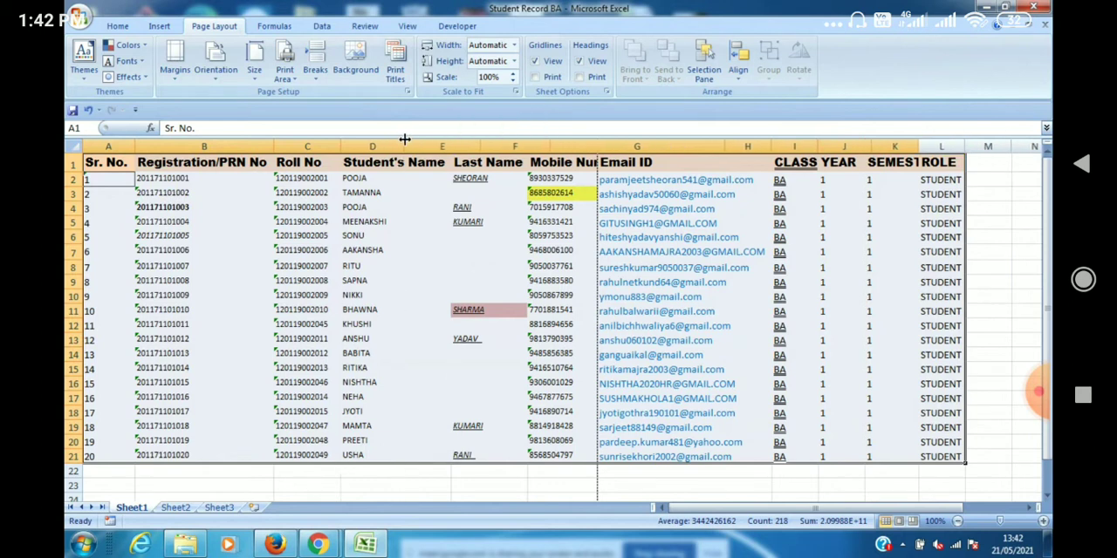
pyautogui.moveTo(273, 146); pyautogui.dragTo(206, 147)
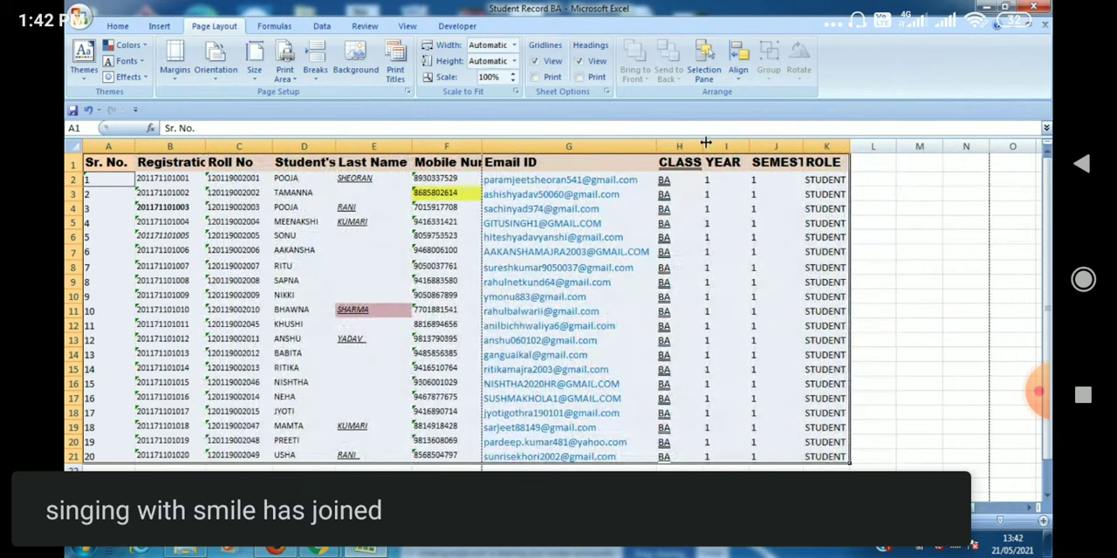
pyautogui.moveTo(657, 146); pyautogui.dragTo(604, 158)
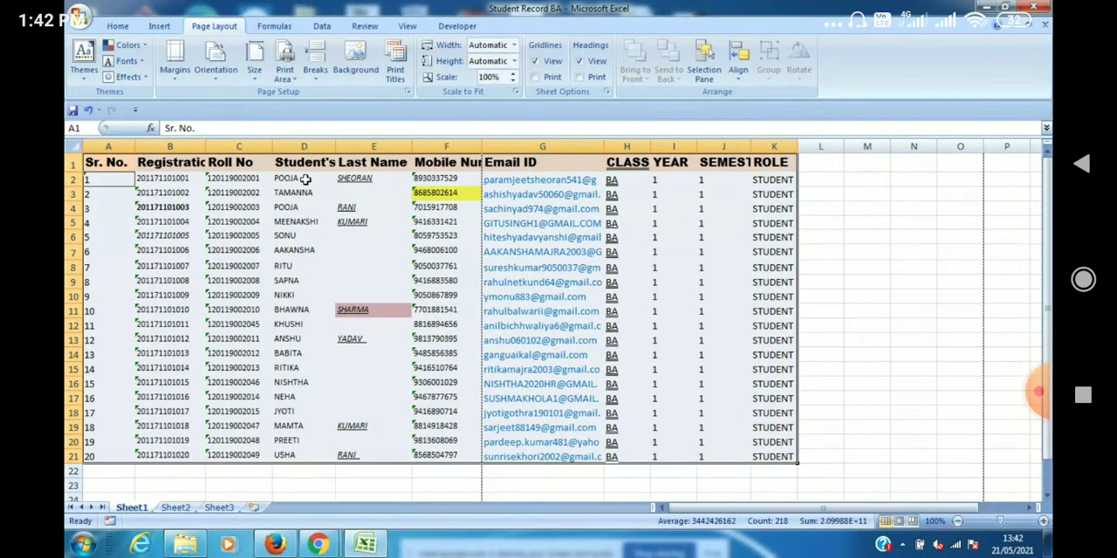
pyautogui.moveTo(411, 147); pyautogui.dragTo(398, 147)
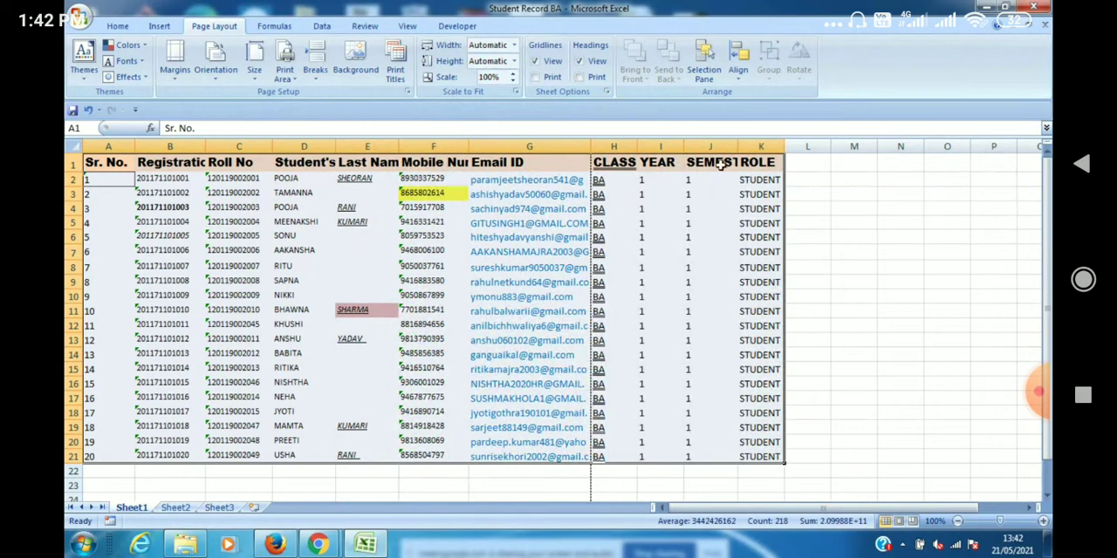
pyautogui.moveTo(735, 144); pyautogui.dragTo(719, 144)
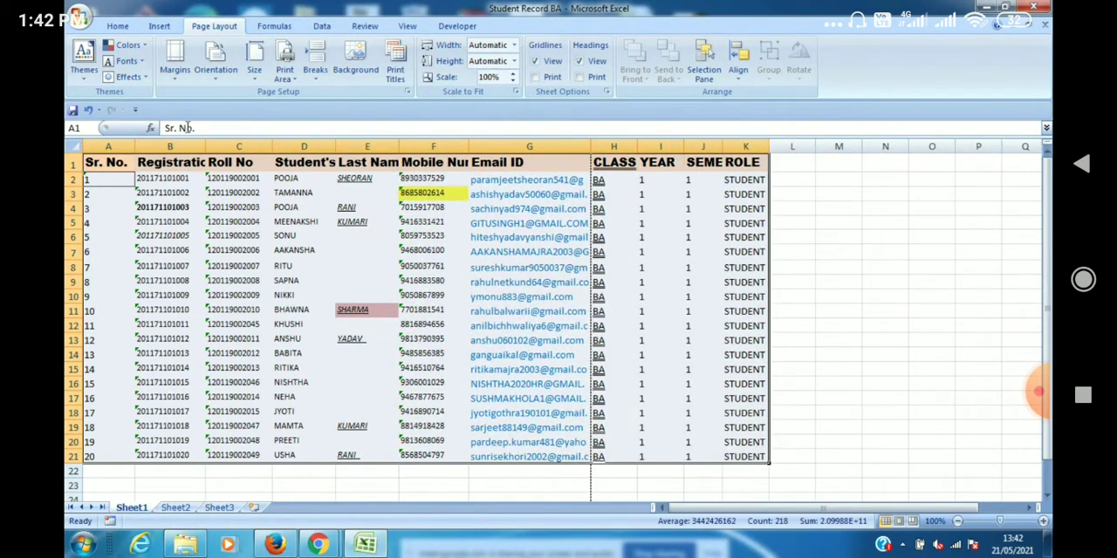
# Apply All Borders to the whole student table, A1:K21, and deselect it.
pyautogui.click(116, 28)
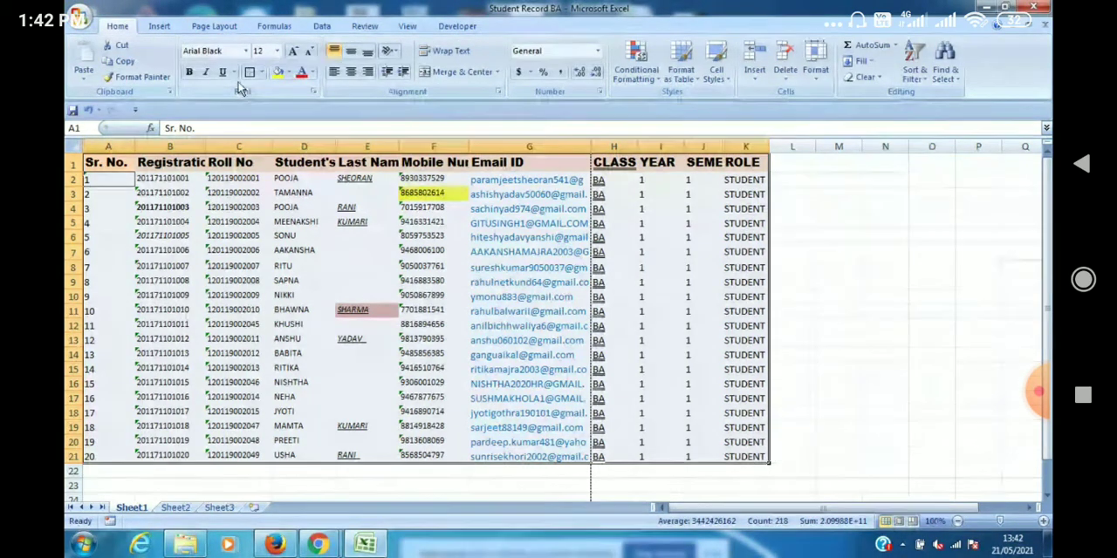
pyautogui.click(260, 71)
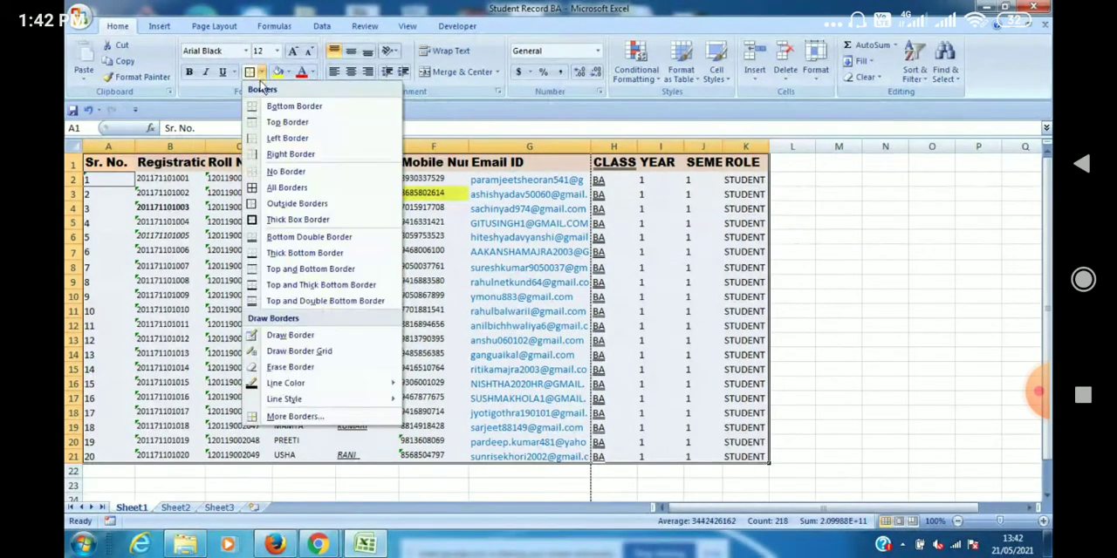
pyautogui.click(255, 194)
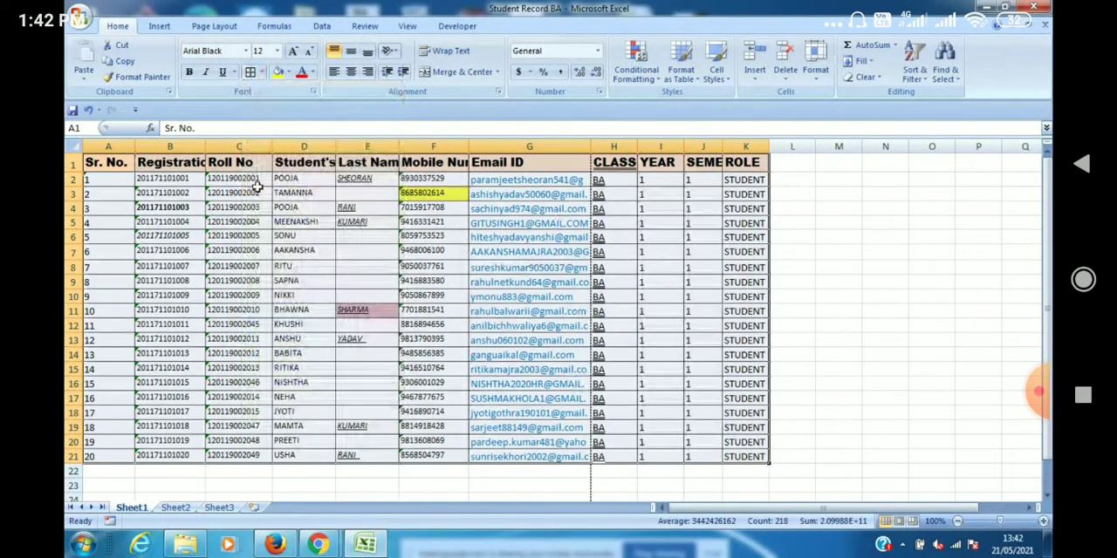
pyautogui.click(583, 498)
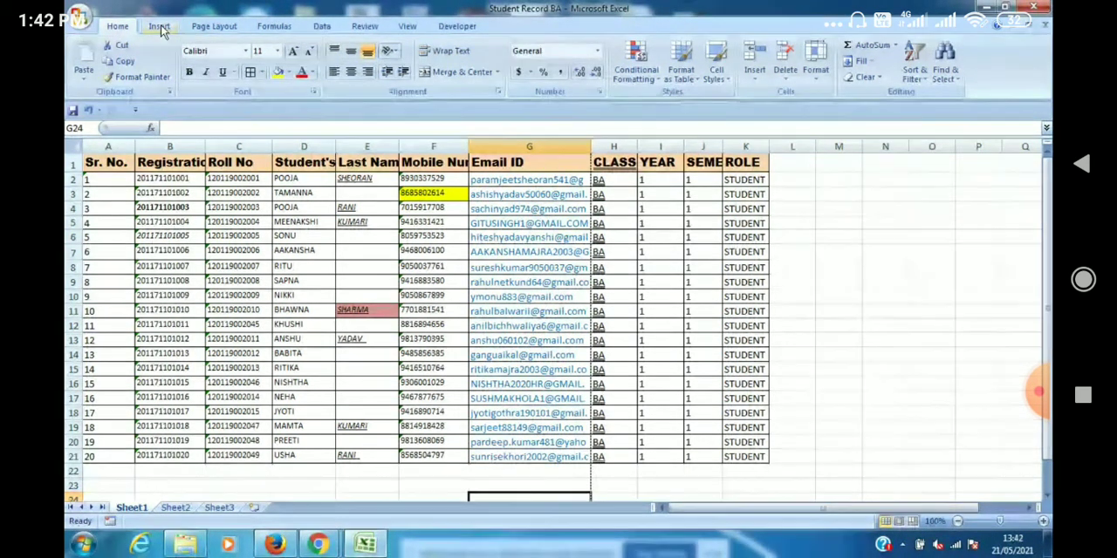
# Draw a thin border box around the empty cells L7:N13 with the Draw Border tool.
pyautogui.click(262, 73)
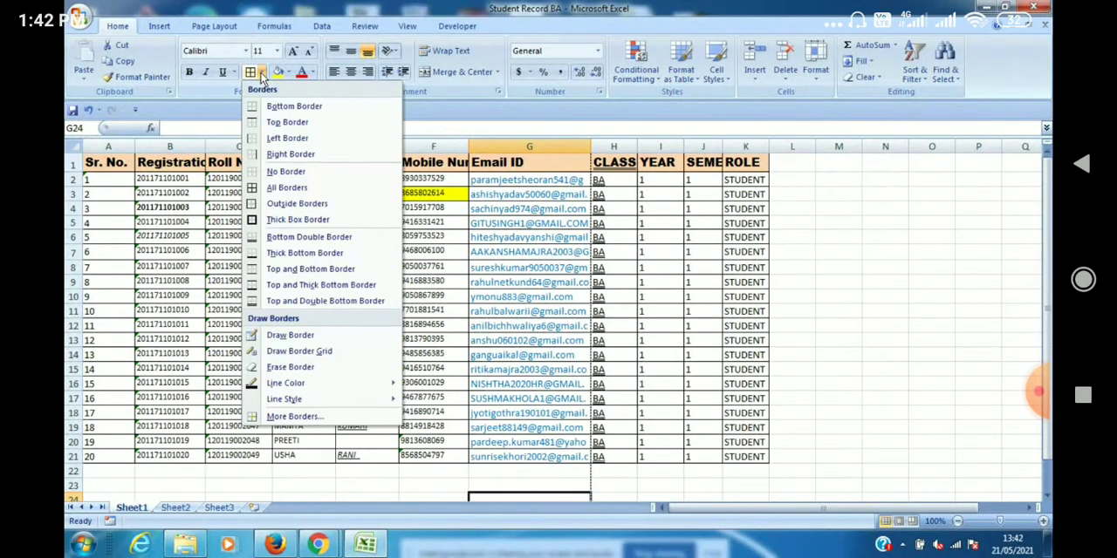
pyautogui.click(296, 336)
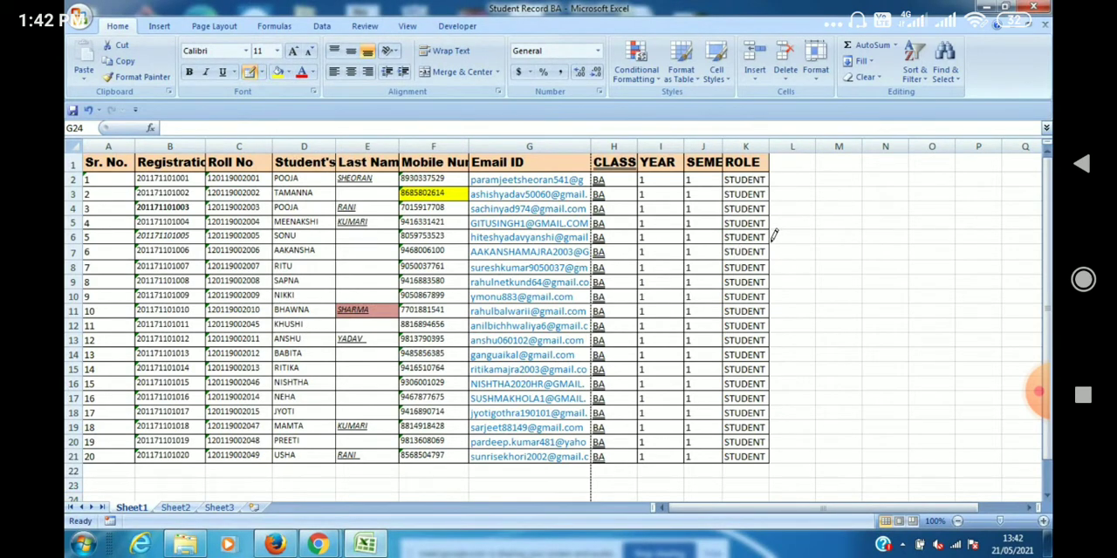
pyautogui.moveTo(773, 233)
pyautogui.mouseDown()
pyautogui.moveTo(877, 237)
pyautogui.moveTo(892, 331)
pyautogui.mouseUp()
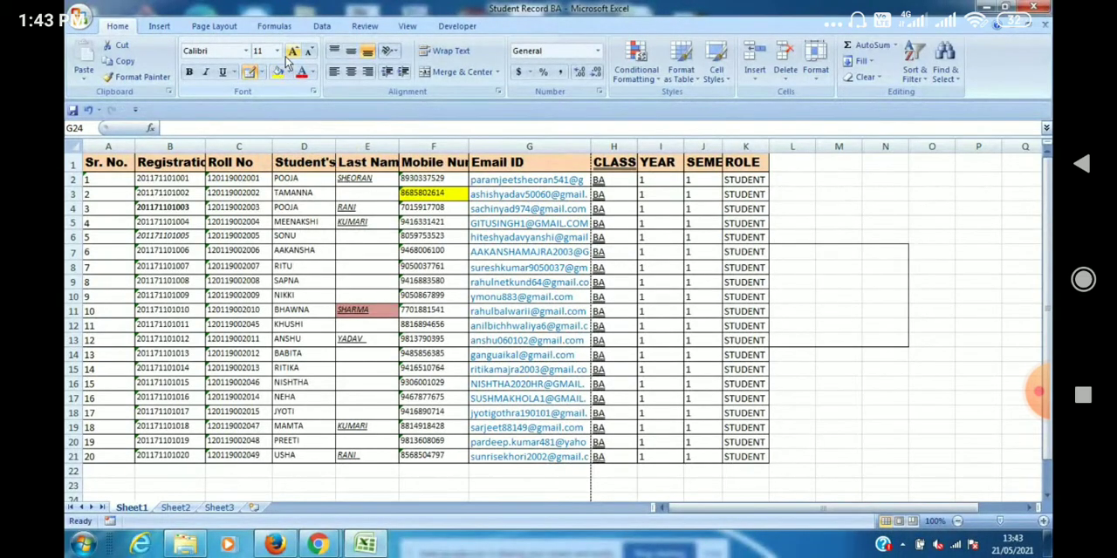
# Set the border line style to the thick solid line and redraw the box around L7:N13.
pyautogui.click(260, 72)
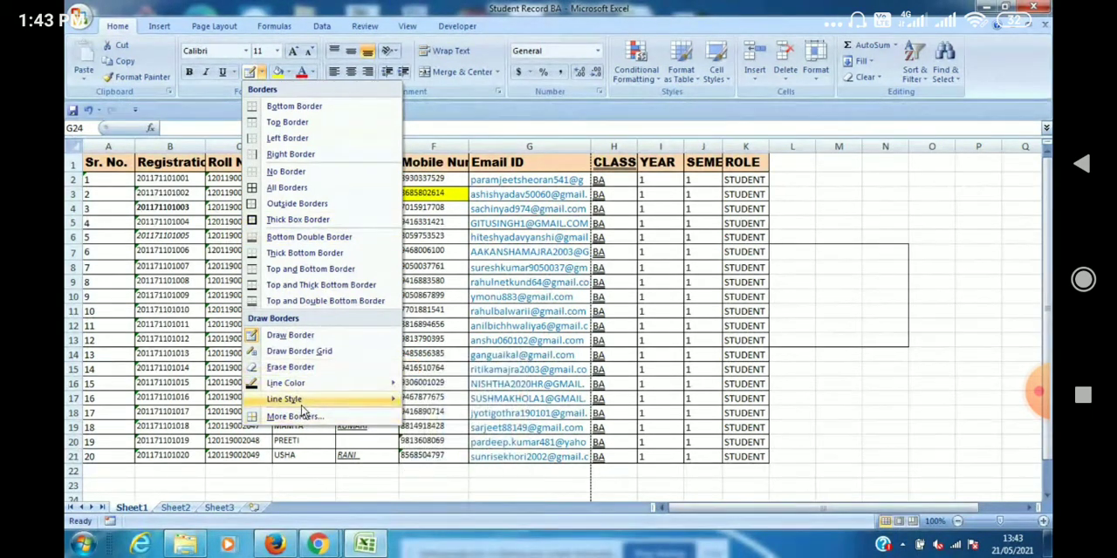
pyautogui.moveTo(302, 406)
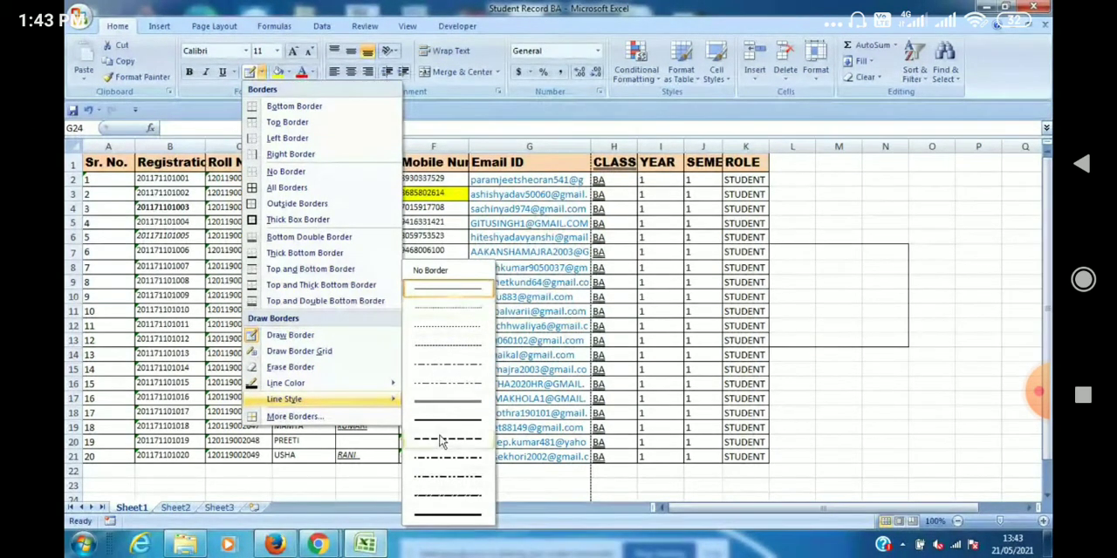
pyautogui.click(451, 518)
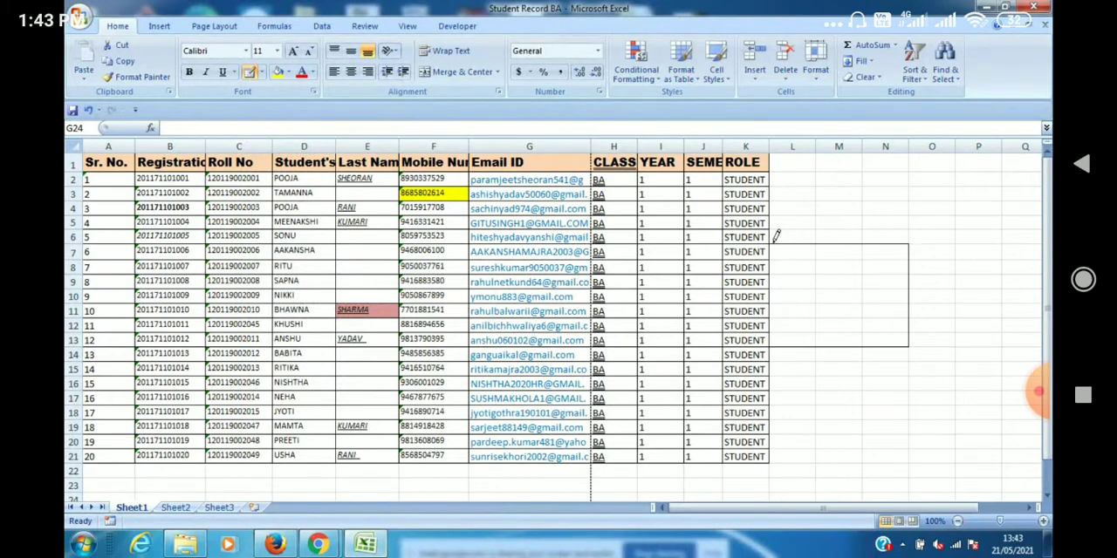
pyautogui.moveTo(773, 239)
pyautogui.mouseDown()
pyautogui.moveTo(824, 265)
pyautogui.moveTo(864, 327)
pyautogui.moveTo(903, 333)
pyautogui.mouseUp()
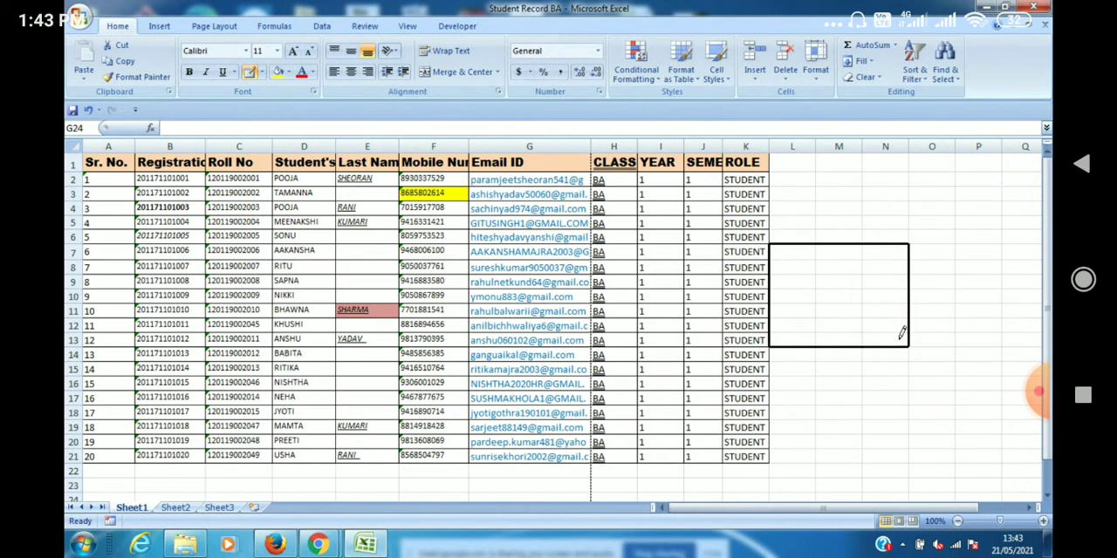
# Draw a thick border along the bottom and right edges of the student table.
pyautogui.scroll(-1, 692, 495)
pyautogui.moveTo(692, 495)
pyautogui.mouseDown()
pyautogui.moveTo(810, 273)
pyautogui.moveTo(817, 222)
pyautogui.moveTo(795, 148)
pyautogui.moveTo(753, 142)
pyautogui.moveTo(741, 219)
pyautogui.moveTo(755, 224)
pyautogui.mouseUp()
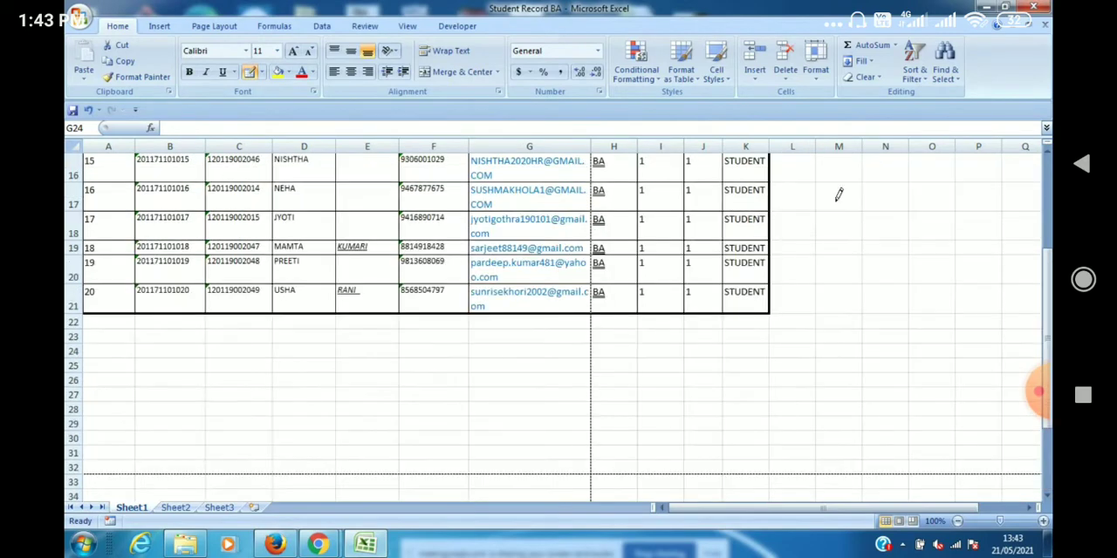
pyautogui.moveTo(1050, 321); pyautogui.dragTo(1049, 271)
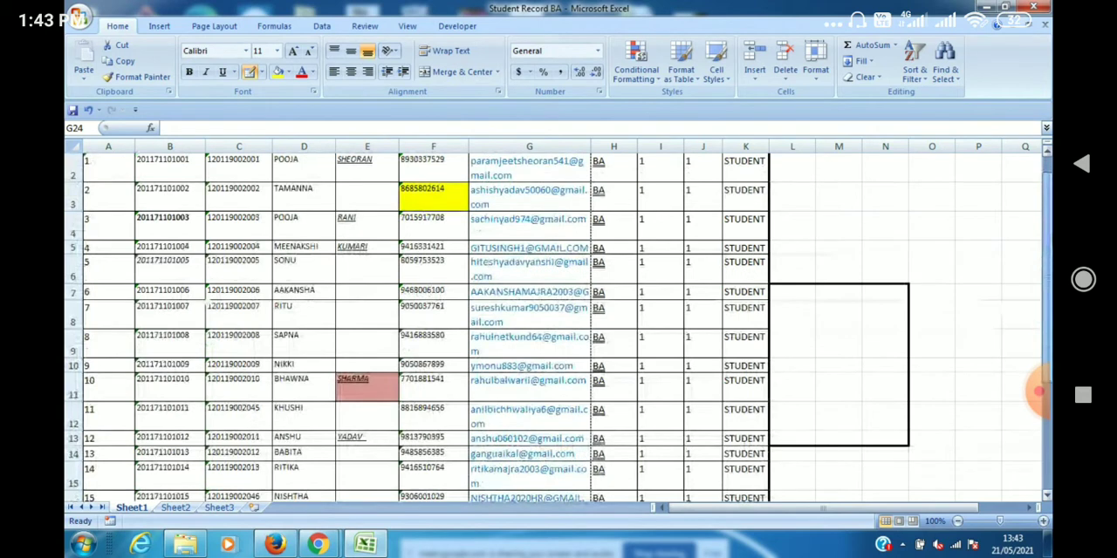
# Erase the thick box at L7:N13 and the table's adjoining right edge from row 6 to row 14, and leave the Erase Border tool.
pyautogui.click(260, 72)
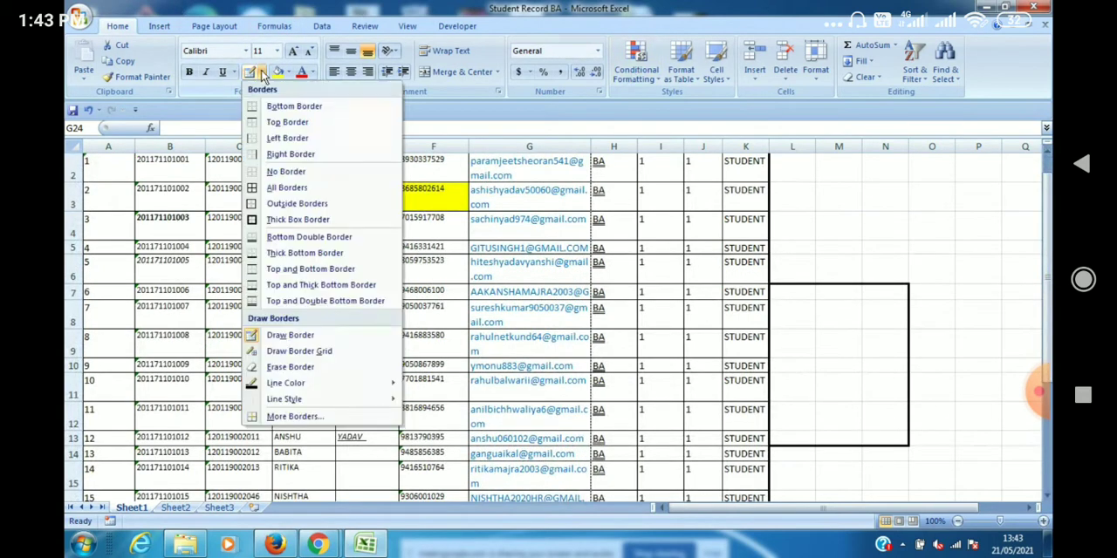
pyautogui.moveTo(299, 403)
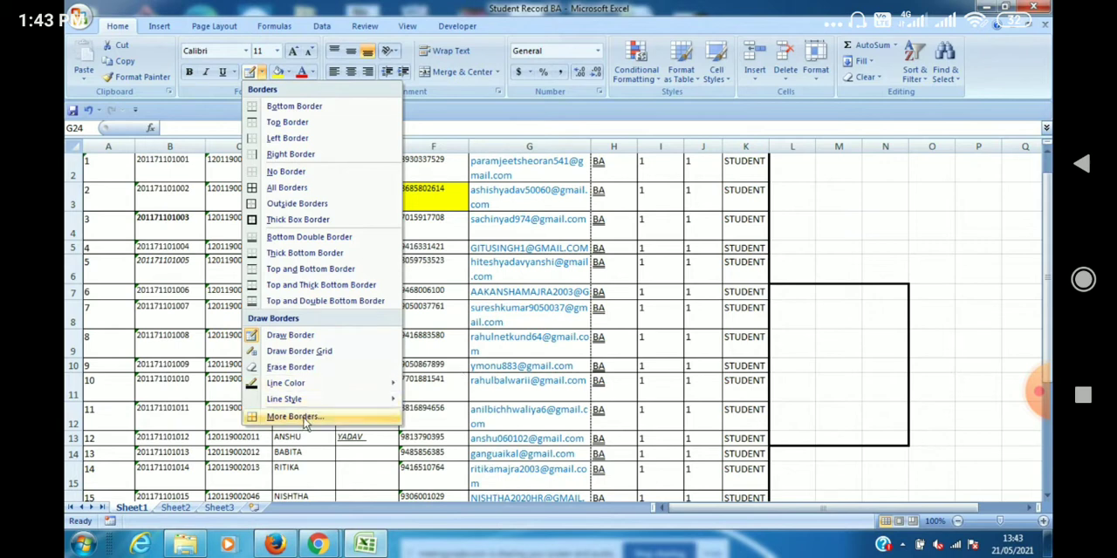
pyautogui.click(304, 371)
pyautogui.moveTo(860, 251)
pyautogui.mouseDown()
pyautogui.moveTo(934, 284)
pyautogui.moveTo(910, 286)
pyautogui.moveTo(912, 294)
pyautogui.mouseUp()
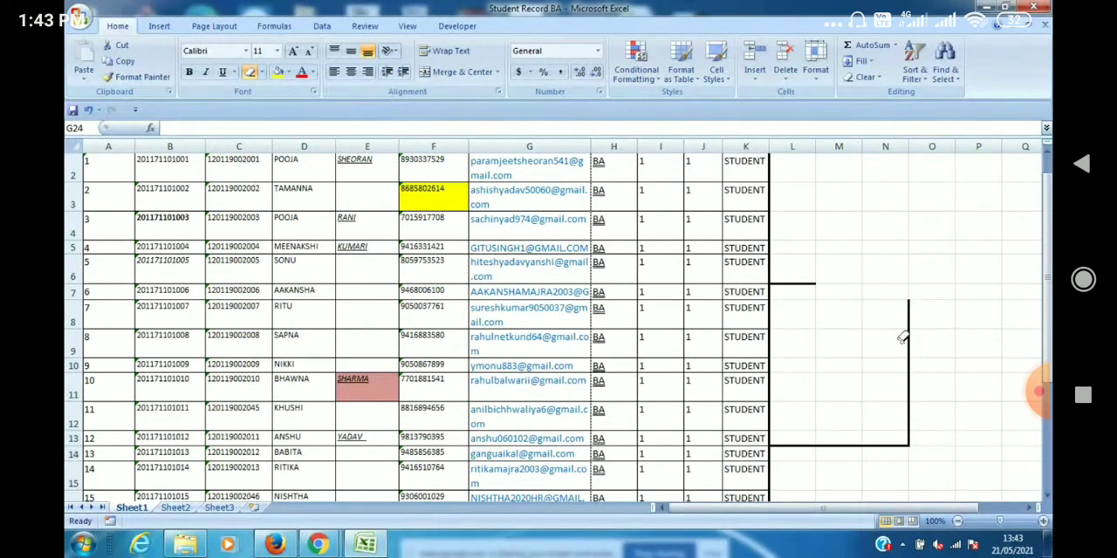
pyautogui.moveTo(878, 306)
pyautogui.mouseDown()
pyautogui.moveTo(930, 394)
pyautogui.moveTo(930, 426)
pyautogui.mouseUp()
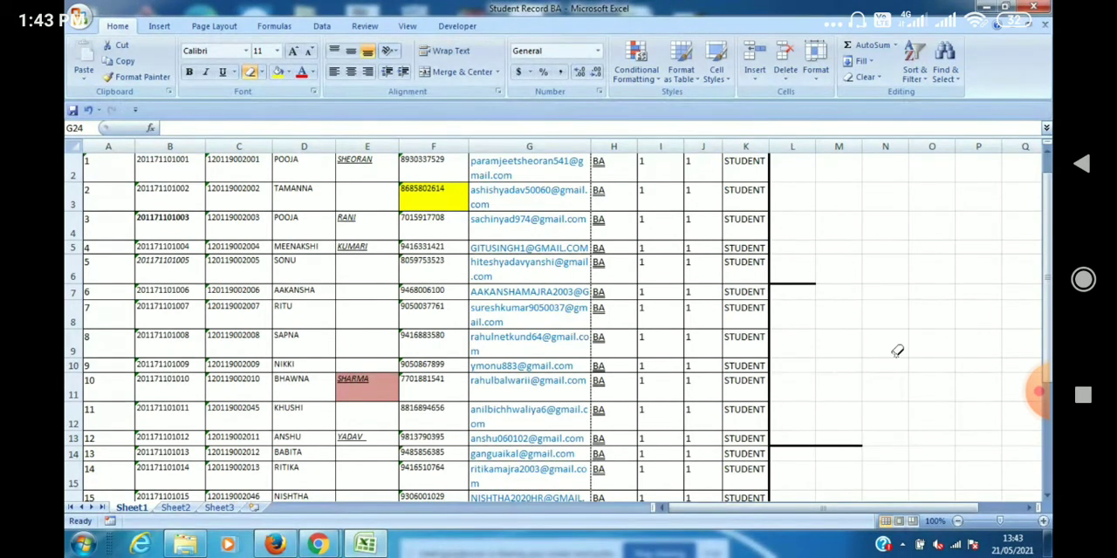
pyautogui.moveTo(785, 261)
pyautogui.mouseDown()
pyautogui.moveTo(773, 417)
pyautogui.moveTo(792, 439)
pyautogui.moveTo(841, 452)
pyautogui.mouseUp()
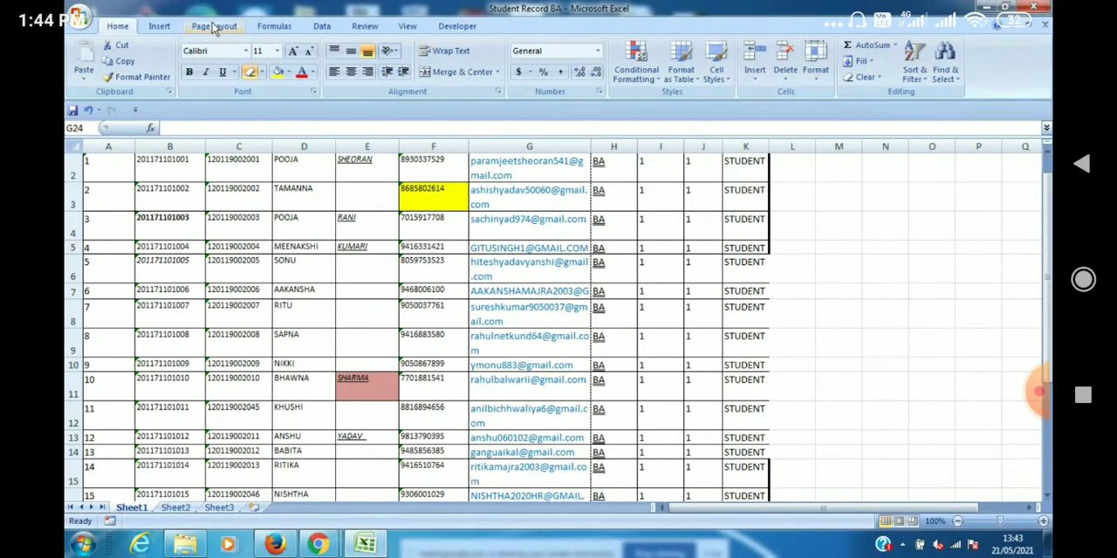
pyautogui.click(262, 73)
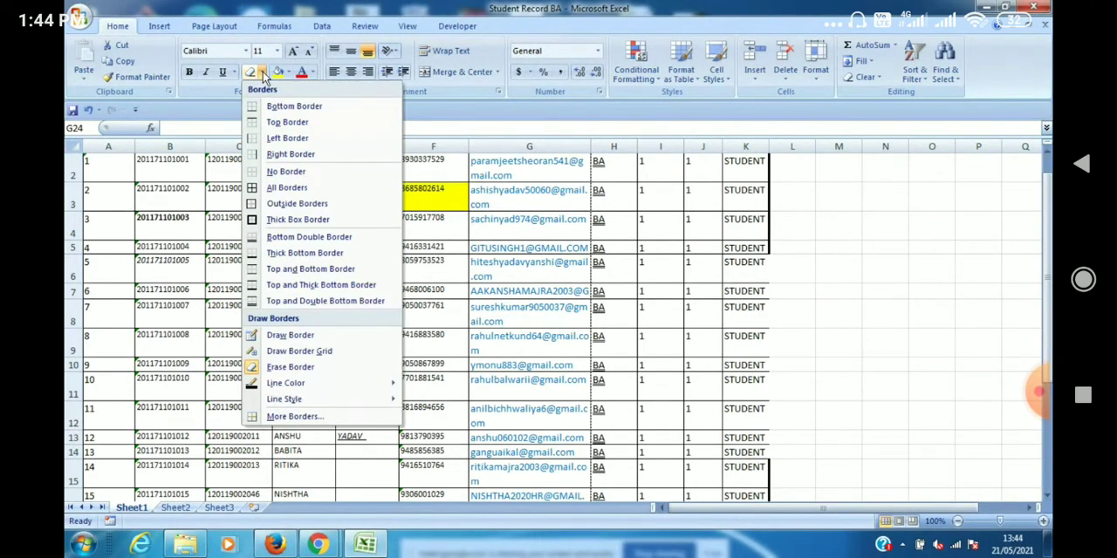
pyautogui.click(291, 368)
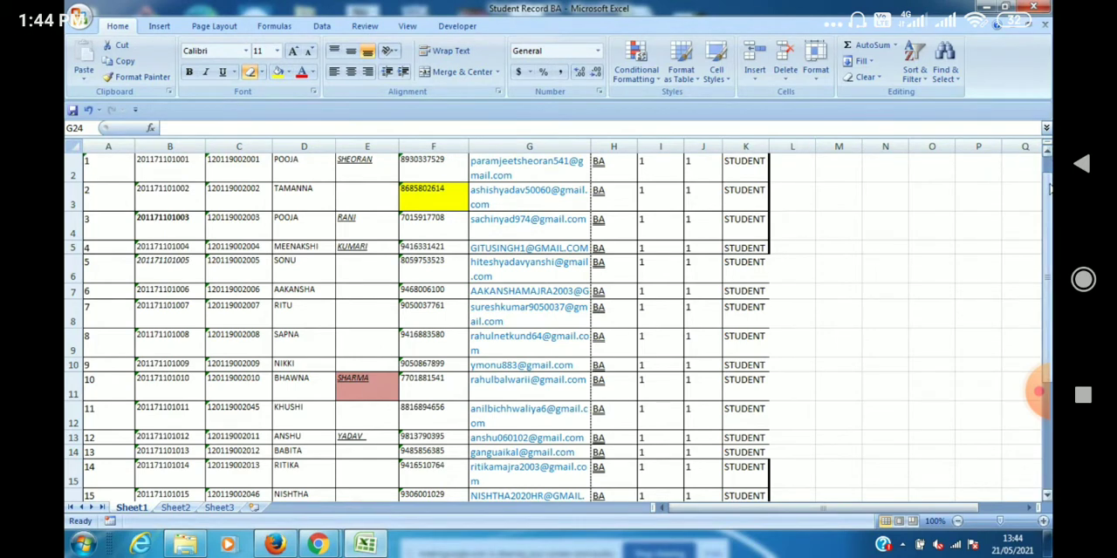
pyautogui.scroll(1, 1049, 187)
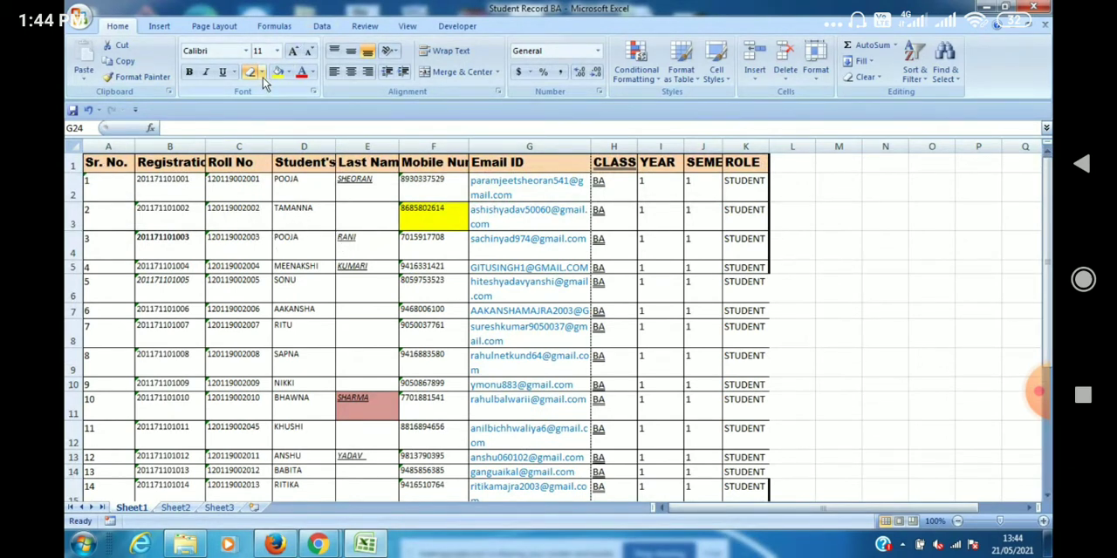
pyautogui.press('Escape')
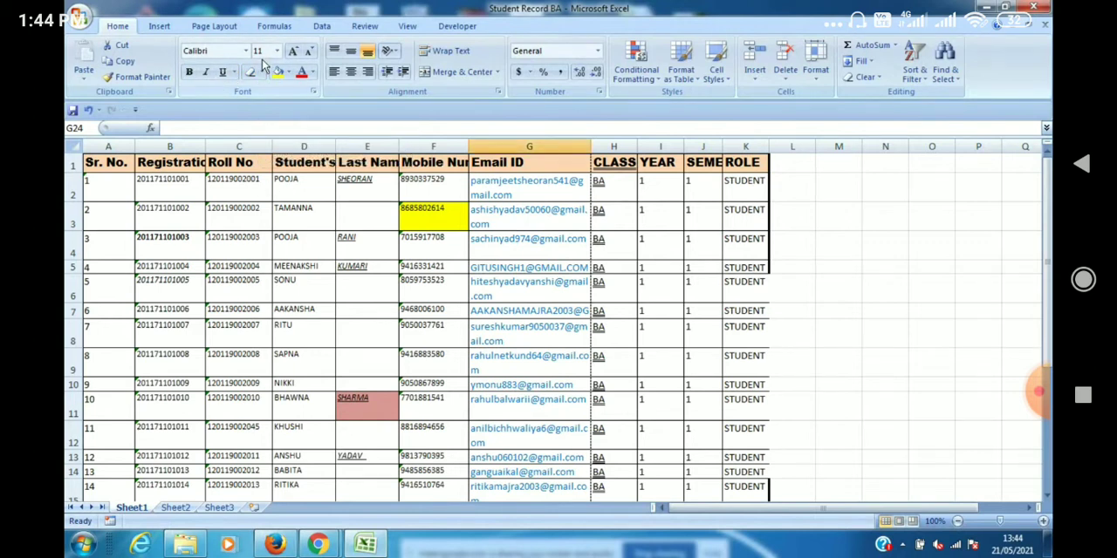
pyautogui.click(261, 75)
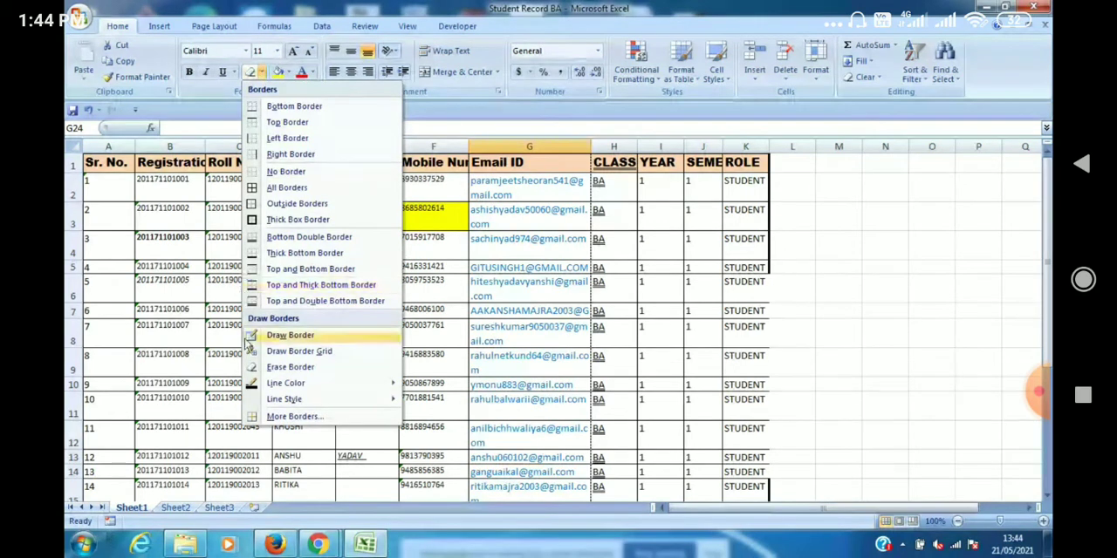
pyautogui.click(257, 368)
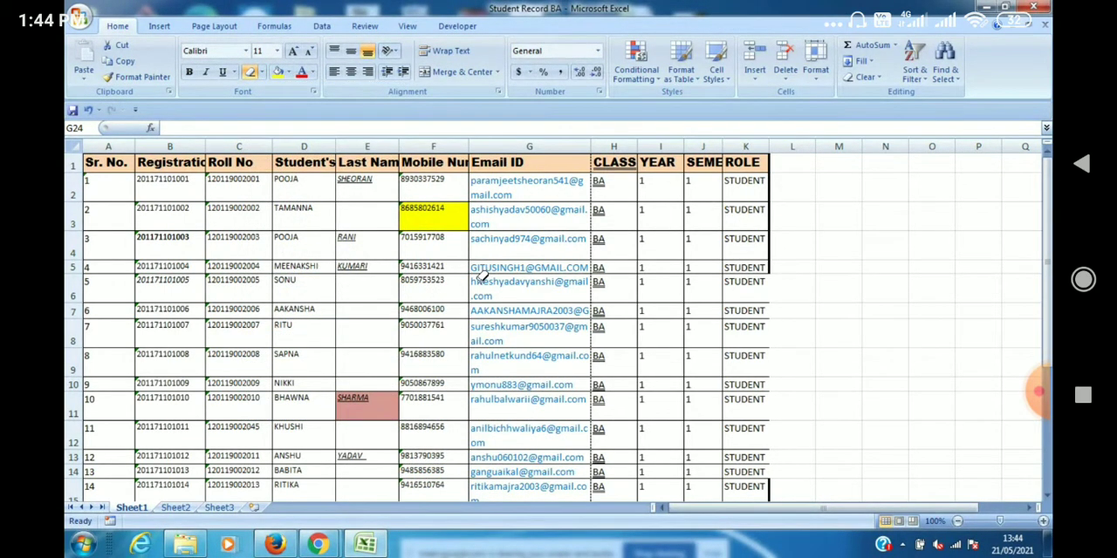
pyautogui.press('Escape')
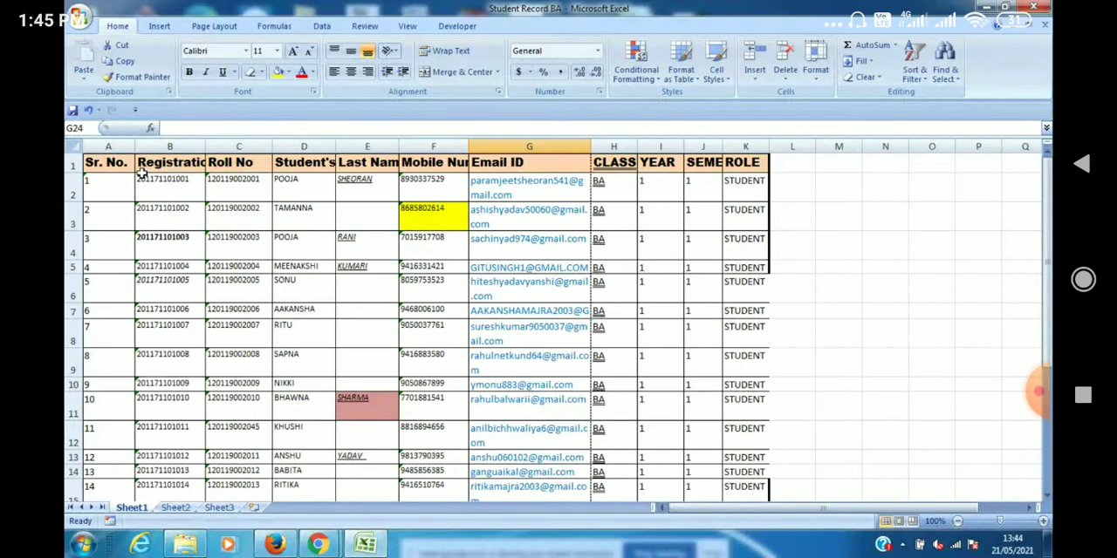
# Increase the height of header row 1 and widen the Sr. No. column A.
pyautogui.click(114, 166)
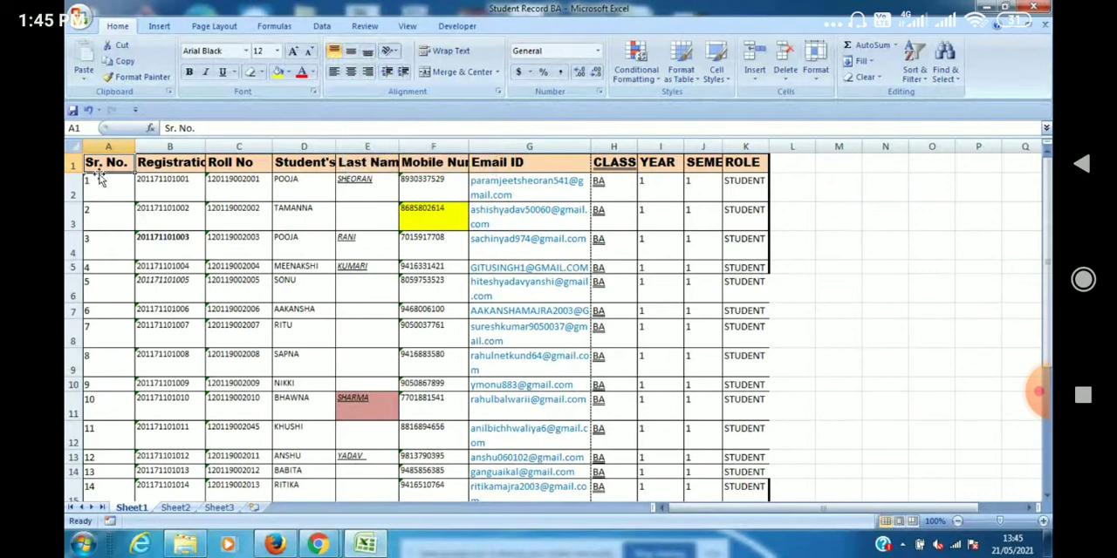
pyautogui.moveTo(69, 172); pyautogui.dragTo(78, 231)
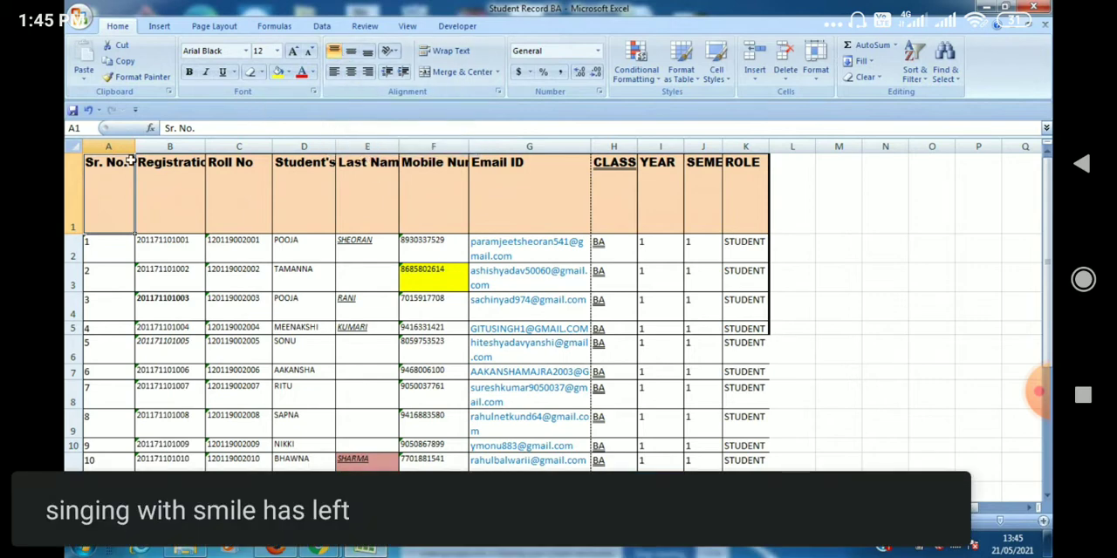
pyautogui.moveTo(133, 144); pyautogui.dragTo(202, 144)
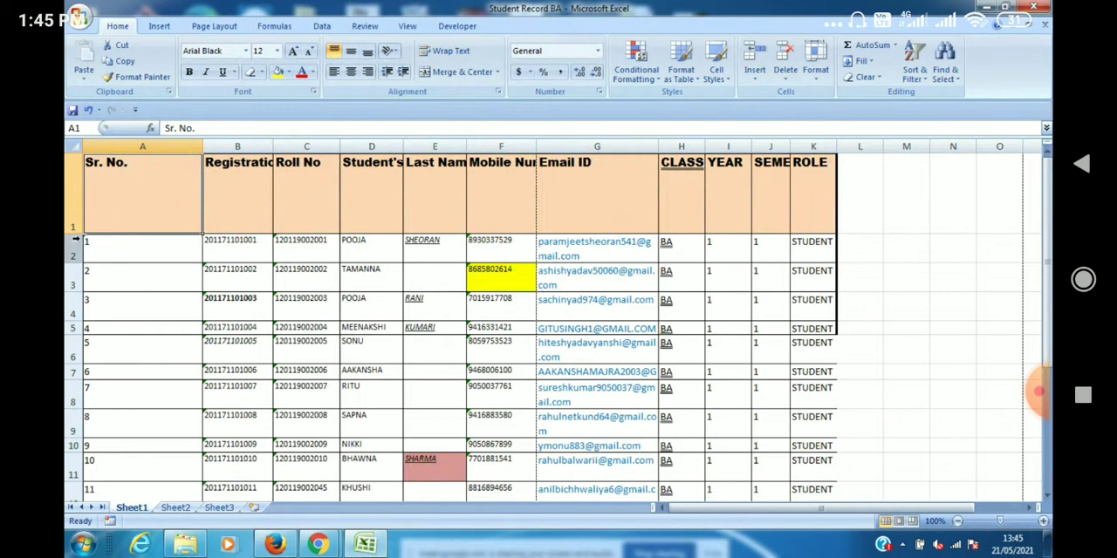
pyautogui.moveTo(85, 236); pyautogui.dragTo(83, 205)
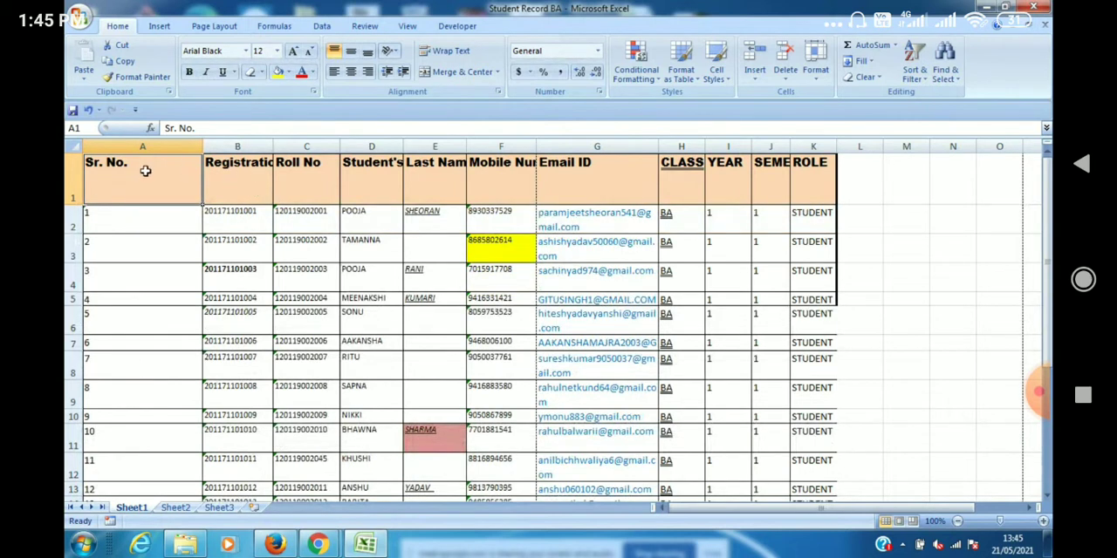
# Try middle vertical alignment on the header cells A1:K1 and switch them to bottom alignment.
pyautogui.hotkey('shift', 'Right')
pyautogui.hotkey('shift', 'Right')
pyautogui.hotkey('shift', 'Right')
pyautogui.hotkey('shift', 'Right')
pyautogui.hotkey('shift', 'Right')
pyautogui.hotkey('shift', 'Right')
pyautogui.hotkey('shift', 'Right')
pyautogui.hotkey('shift', 'Right')
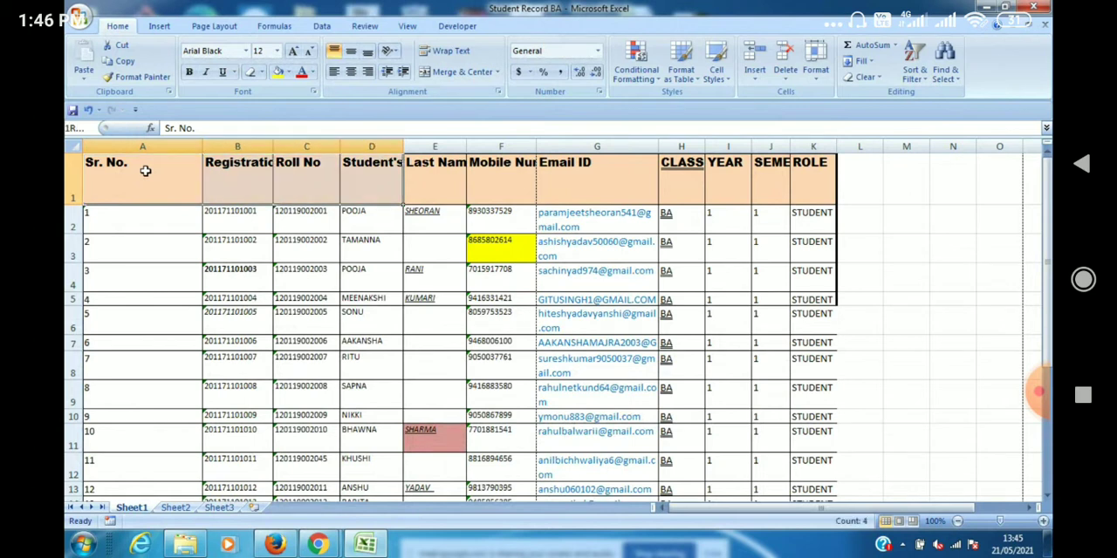
pyautogui.hotkey('shift', 'Right')
pyautogui.hotkey('shift', 'Right')
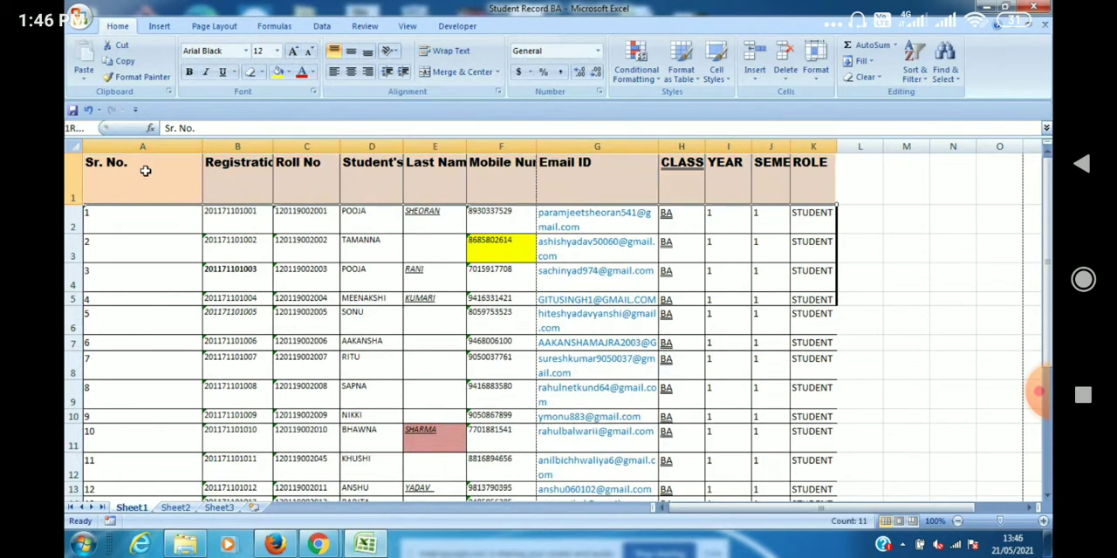
pyautogui.click(352, 54)
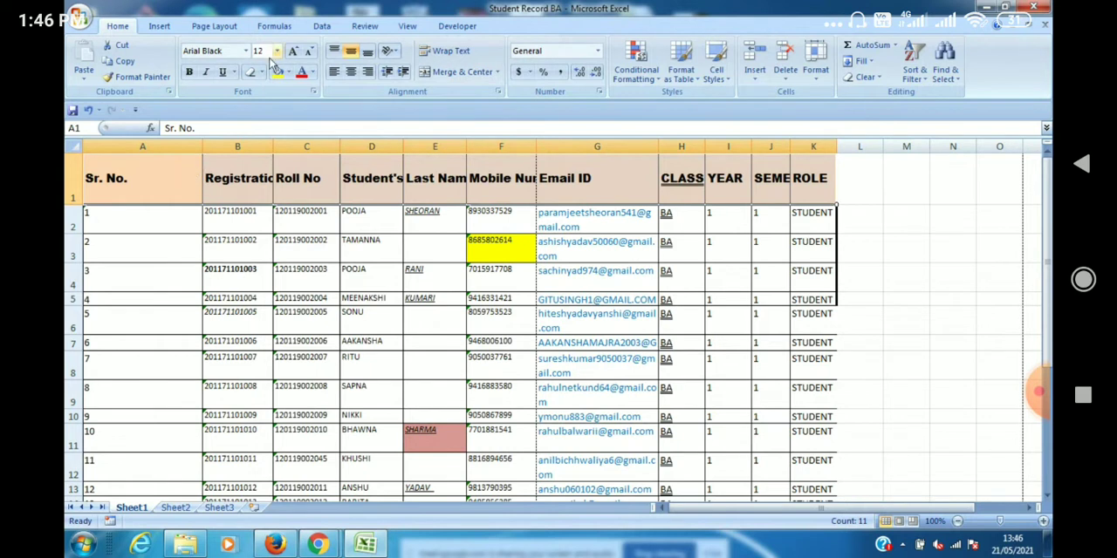
pyautogui.click(367, 52)
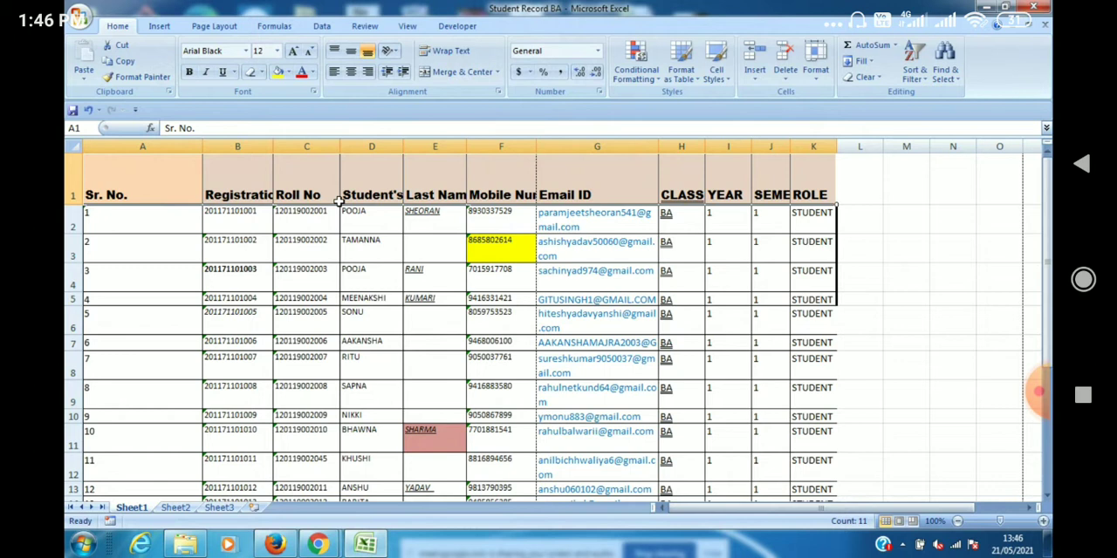
# Try centre alignment on the serial numbers A2:A21 and switch them to right alignment.
pyautogui.click(155, 174)
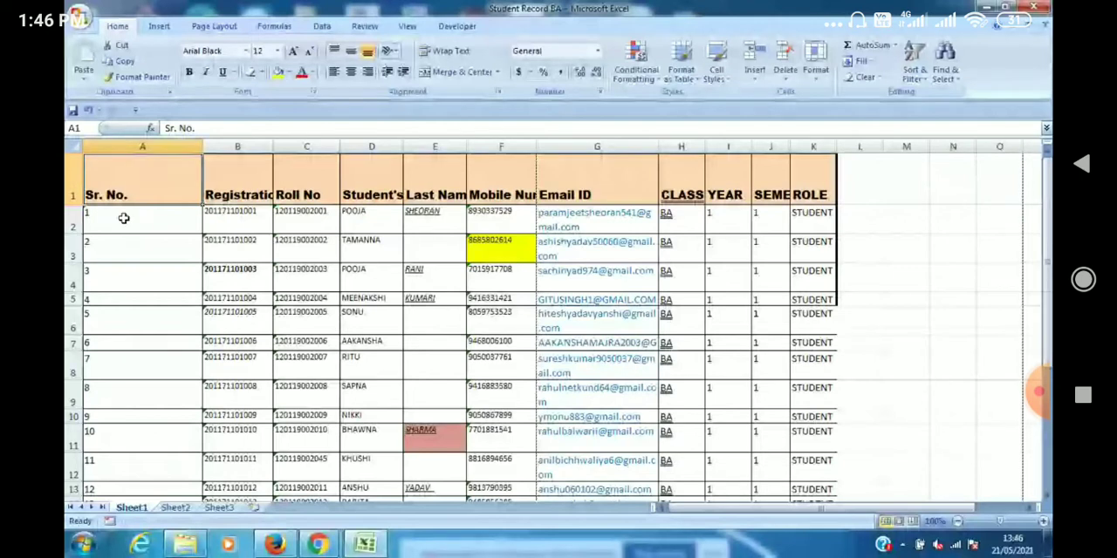
pyautogui.moveTo(124, 218); pyautogui.dragTo(124, 279)
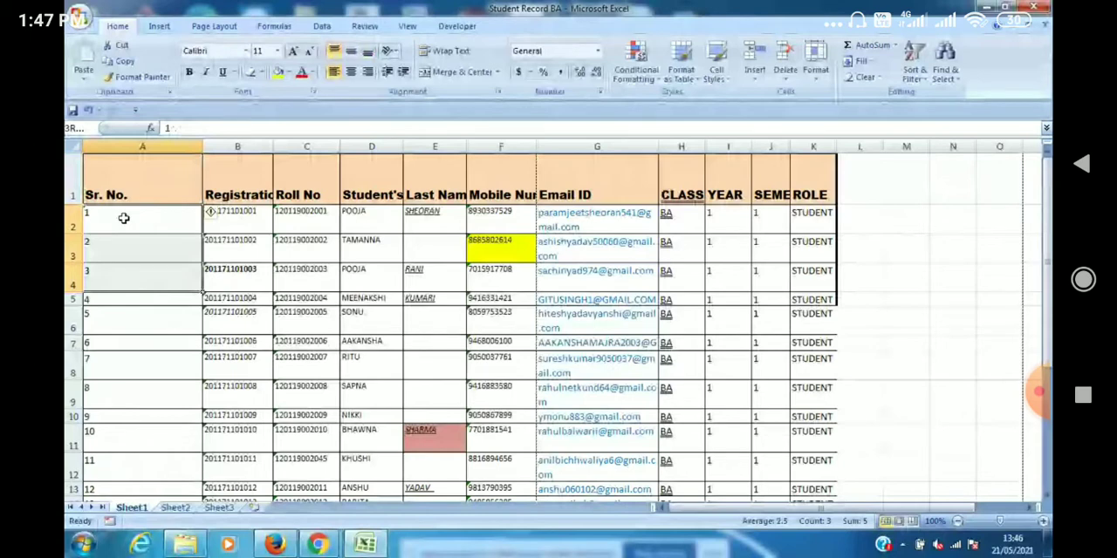
pyautogui.hotkey('ctrl', 'shift', 'Down')
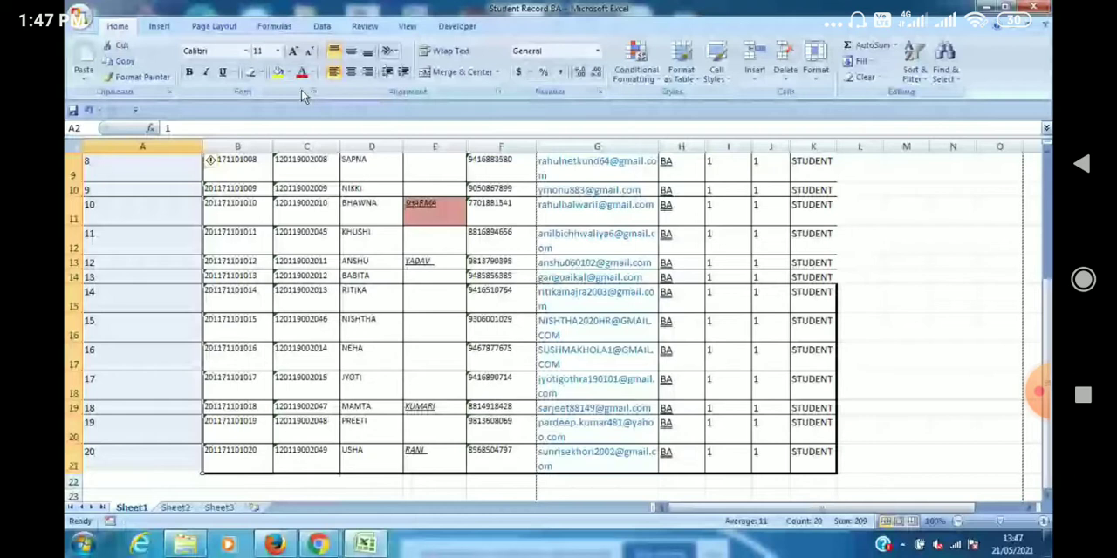
pyautogui.click(351, 73)
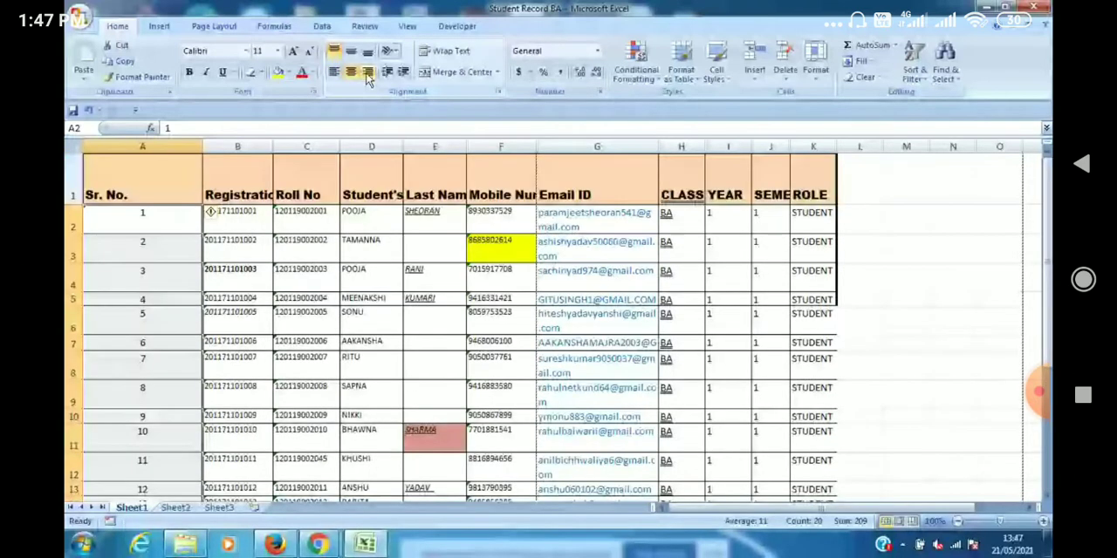
pyautogui.click(367, 72)
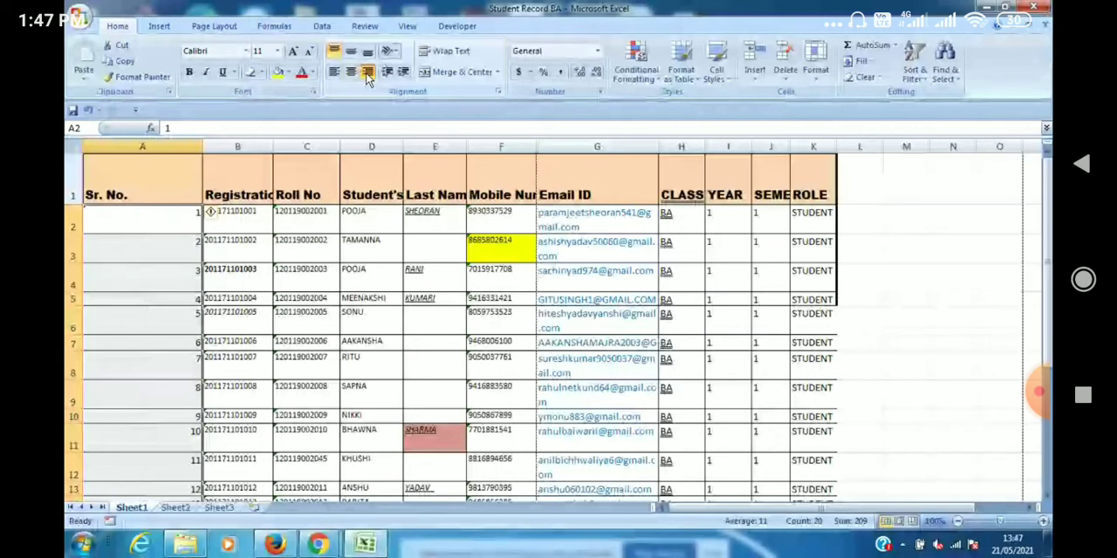
pyautogui.click(113, 191)
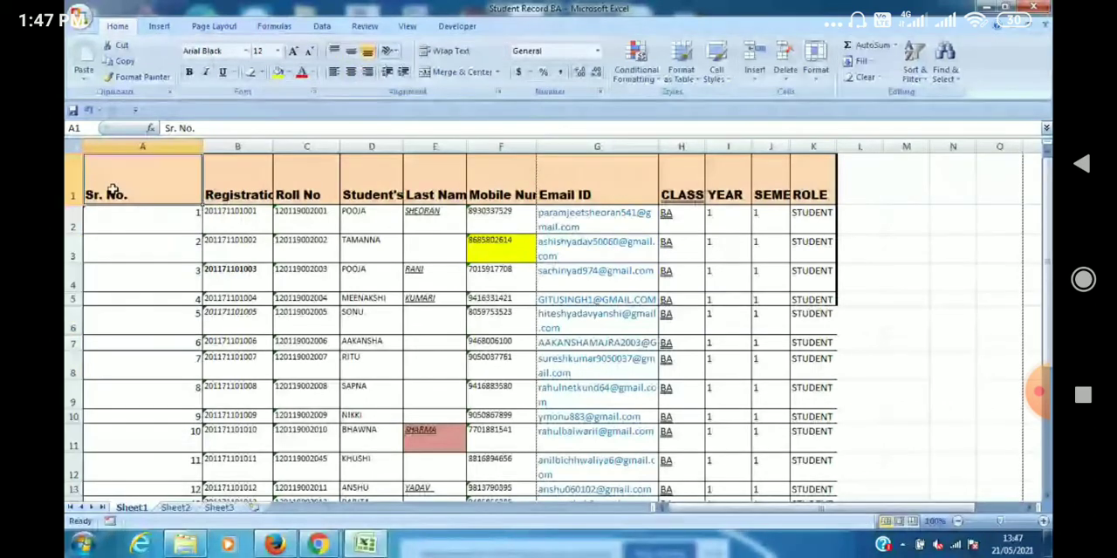
pyautogui.hotkey('shift', 'Right')
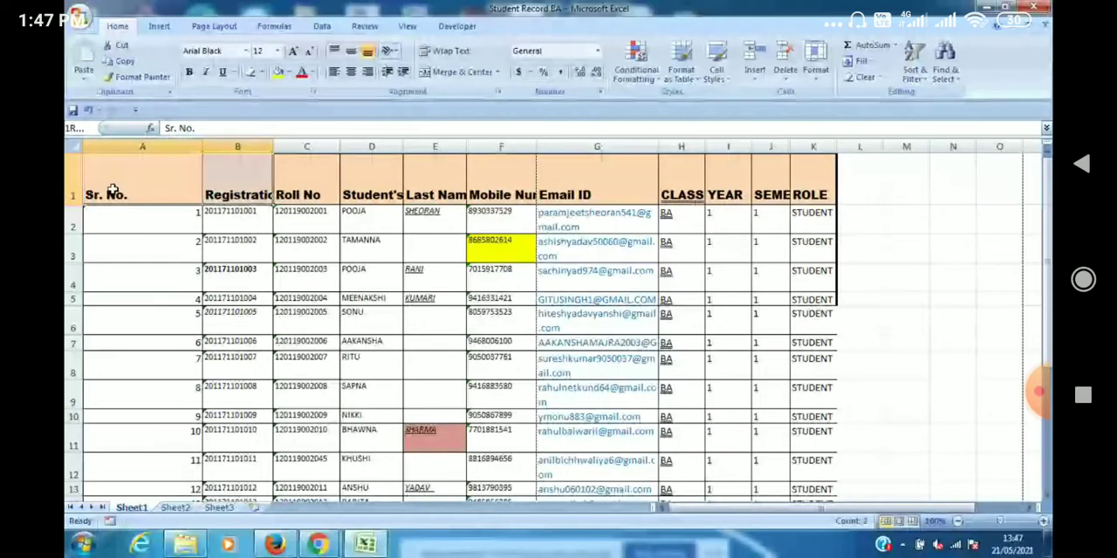
pyautogui.hotkey('ctrl', 'shift', 'Right')
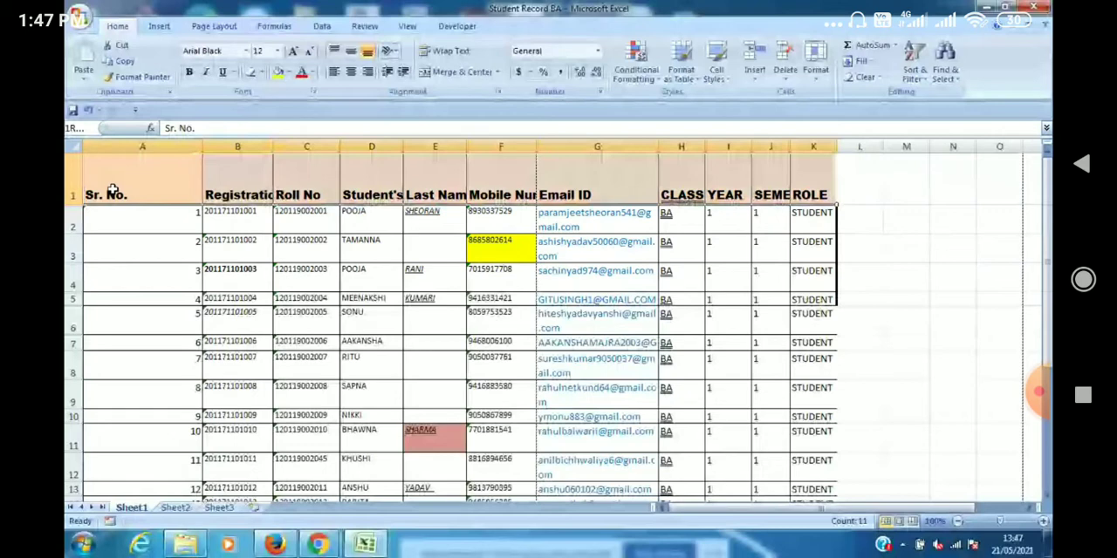
pyautogui.hotkey('ctrl', 'shift', 'Down')
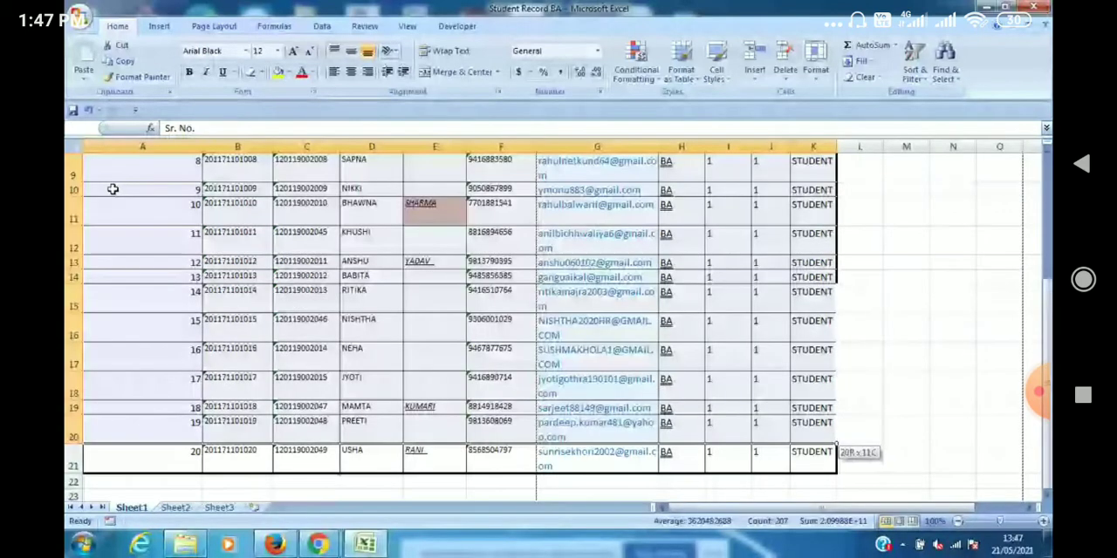
pyautogui.press('Down')
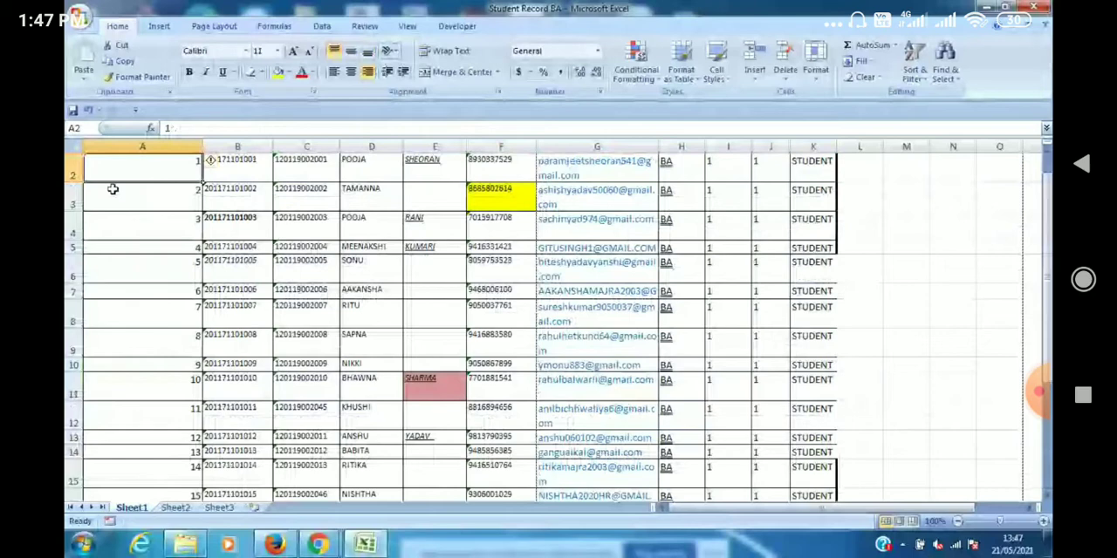
pyautogui.scroll(1, 68, 294)
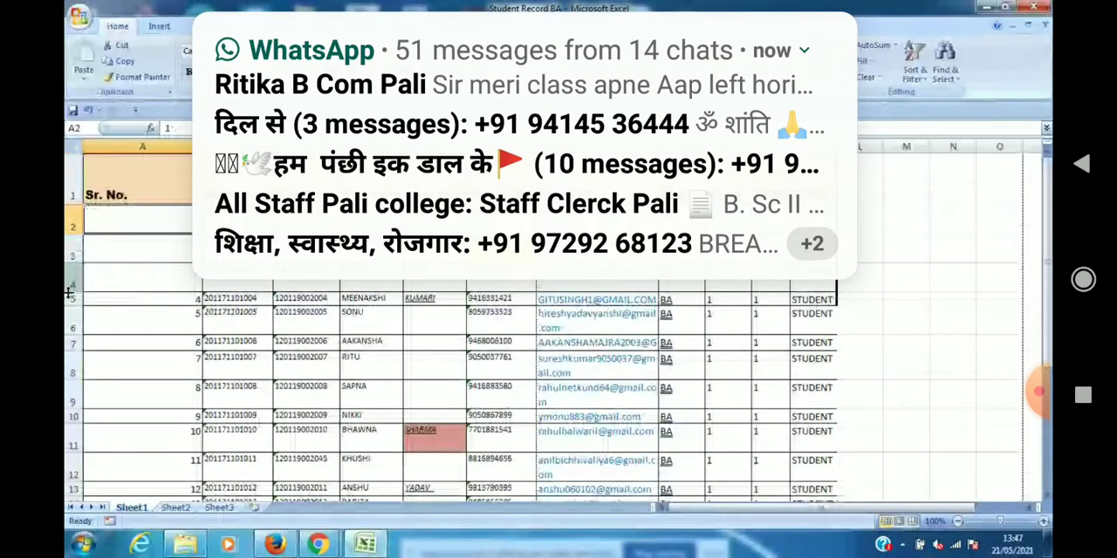
# Select the whole student table including its header row, A1:K21.
pyautogui.click(136, 174)
pyautogui.hotkey('ctrl', 'shift', 'Right')
pyautogui.hotkey('shift', 'Down')
pyautogui.hotkey('shift', 'Down')
pyautogui.hotkey('shift', 'Down')
pyautogui.hotkey('shift', 'Down')
pyautogui.hotkey('shift', 'Down')
pyautogui.hotkey('shift', 'Down')
pyautogui.hotkey('shift', 'Down')
pyautogui.hotkey('shift', 'Down')
pyautogui.hotkey('shift', 'Down')
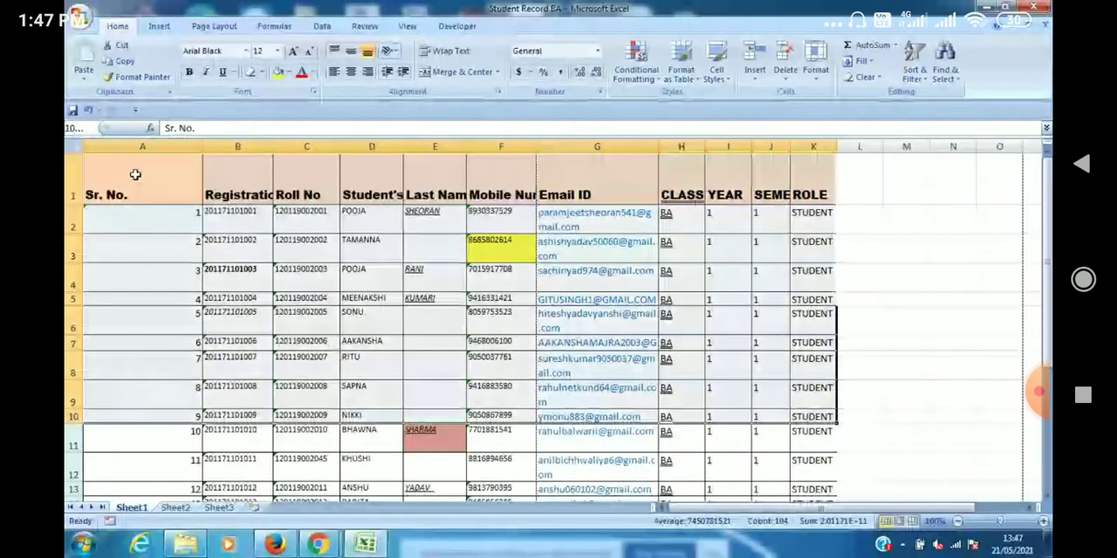
pyautogui.hotkey('ctrl', 'shift', 'Down')
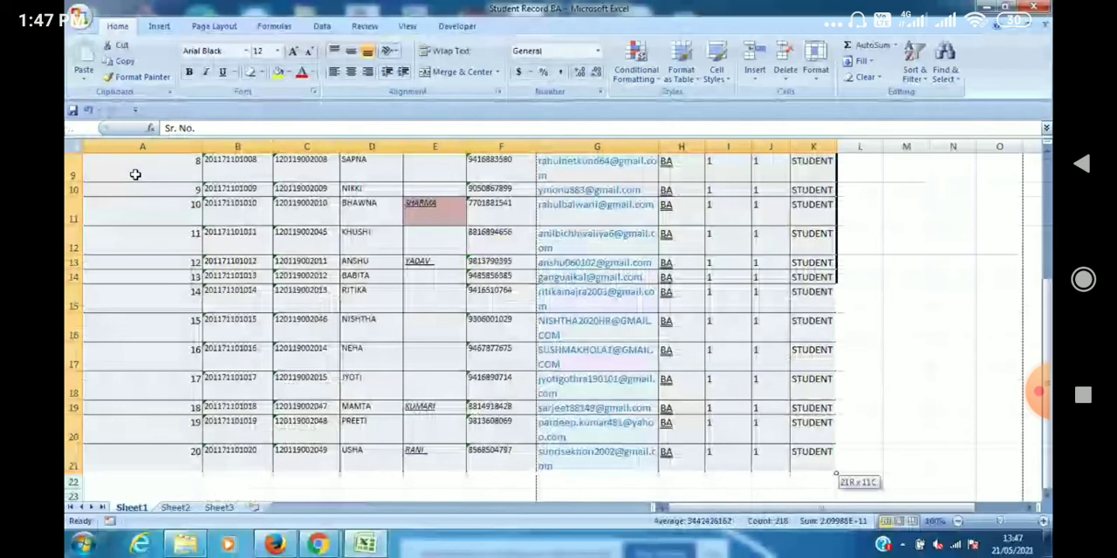
pyautogui.hotkey('shift', 'Down')
pyautogui.hotkey('shift', 'Down')
pyautogui.hotkey('shift', 'Up')
pyautogui.hotkey('shift', 'Up')
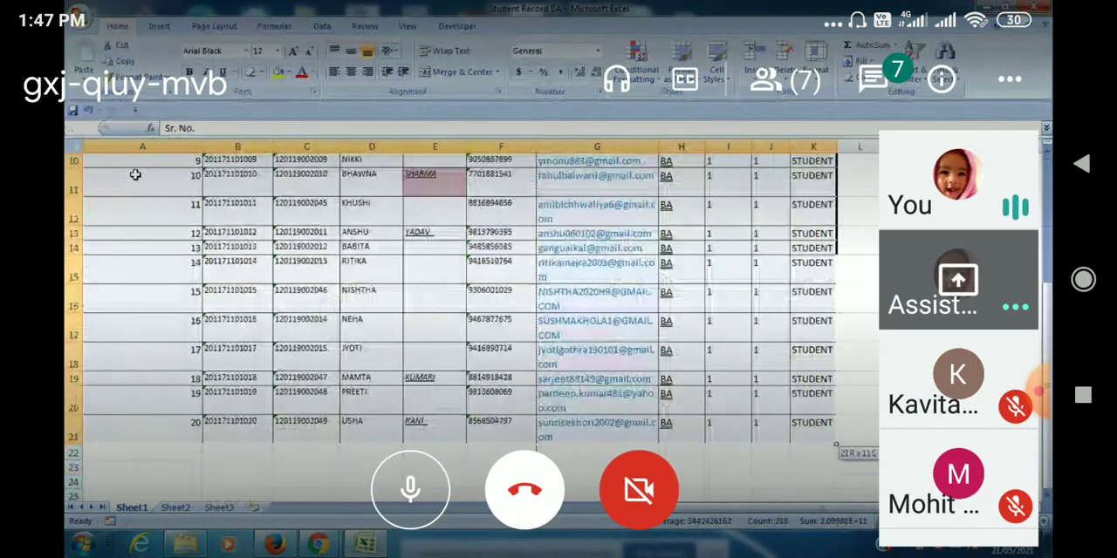
pyautogui.click(958, 280)
pyautogui.click(958, 180)
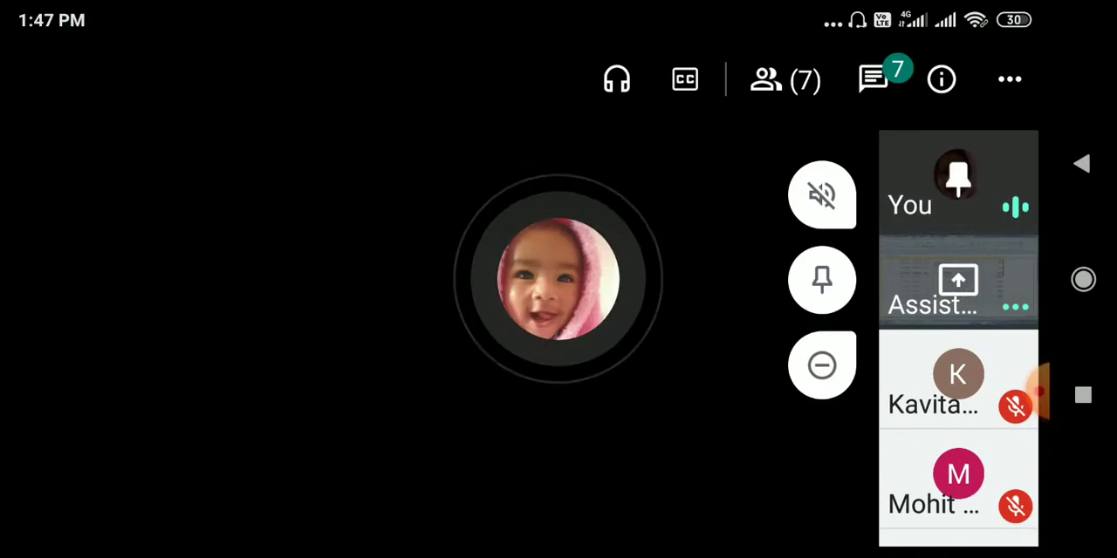
pyautogui.click(958, 180)
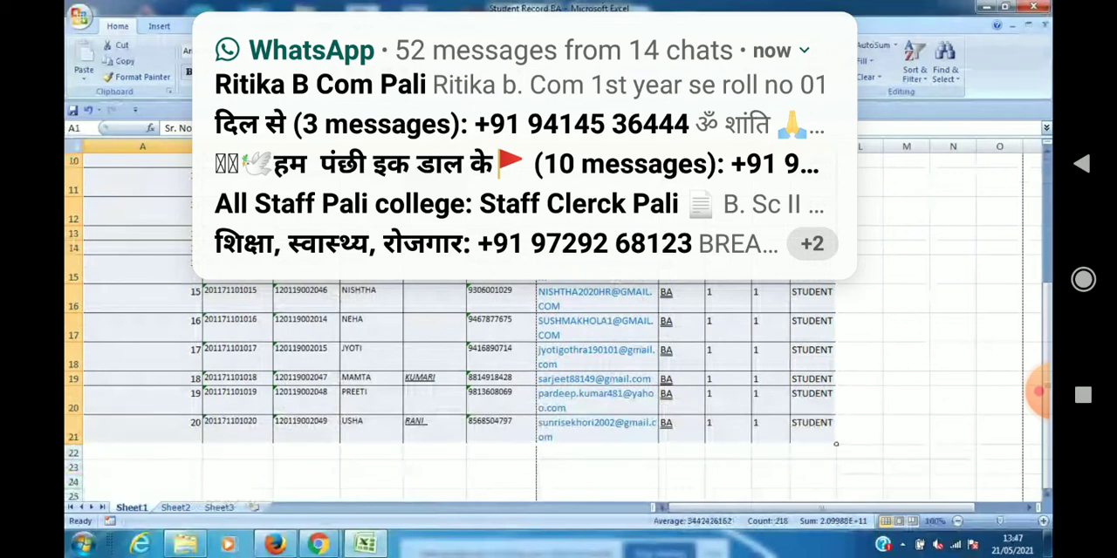
# Centre the contents of the selected table vertically and horizontally, and look at the text orientation options.
pyautogui.scroll(3, 836, 444)
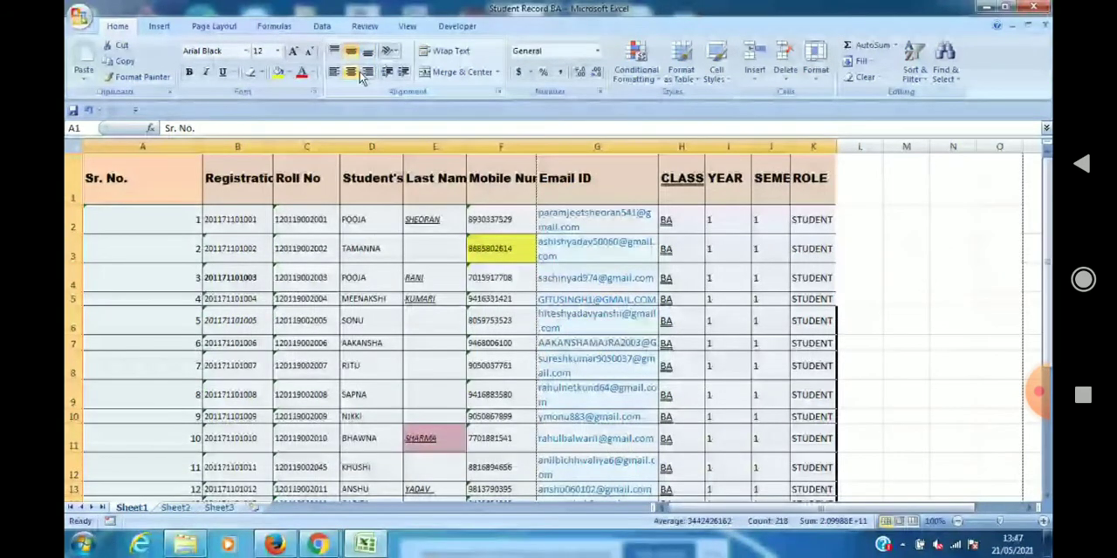
pyautogui.click(353, 73)
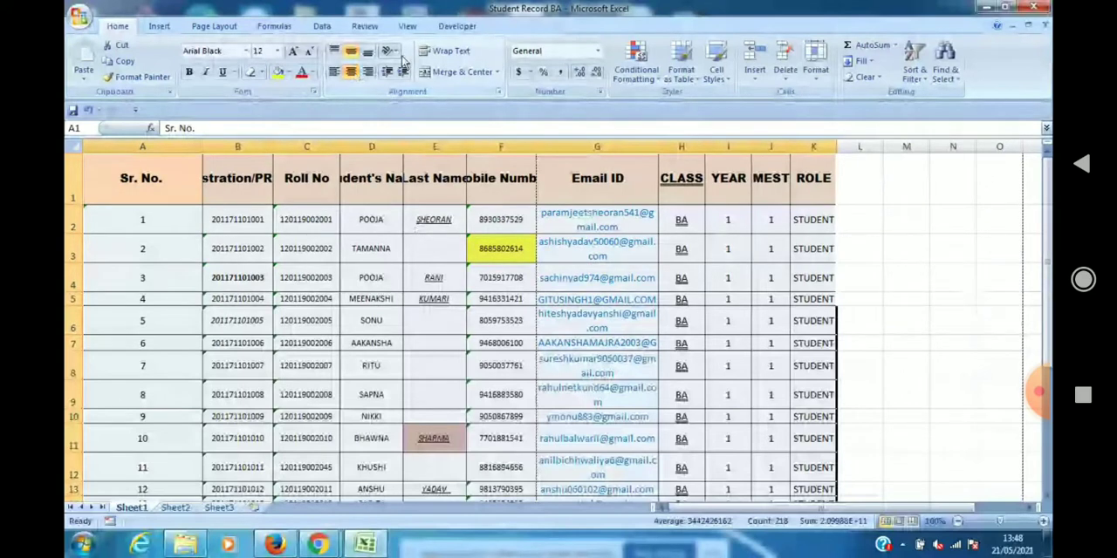
pyautogui.click(389, 51)
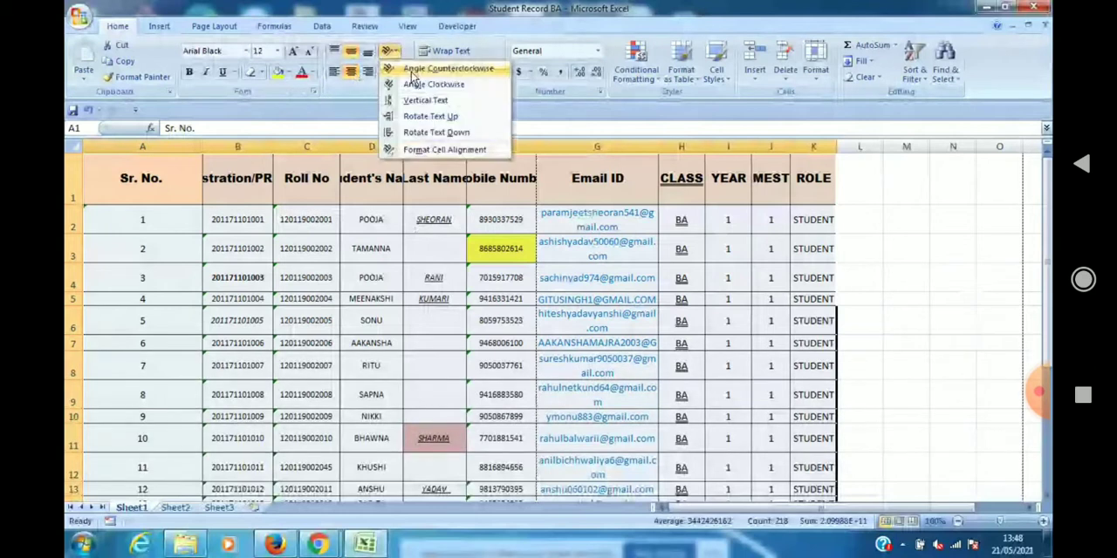
pyautogui.click(414, 70)
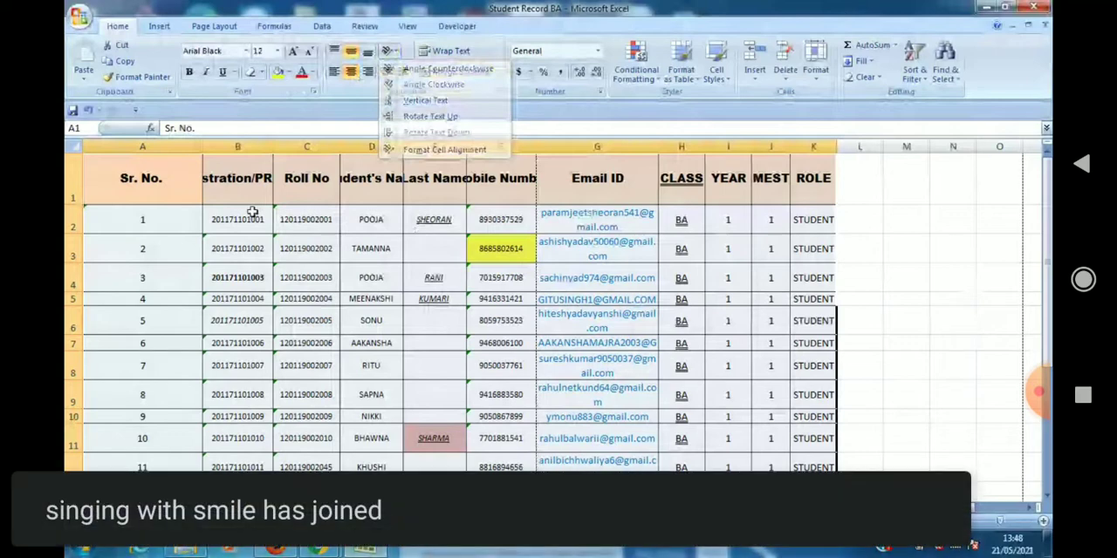
# AutoFit the widths of the Registration/PRN No, Mobile Number, Email ID, CLASS and Student's Name columns (B, F, G, H and D).
pyautogui.doubleClick(273, 147)
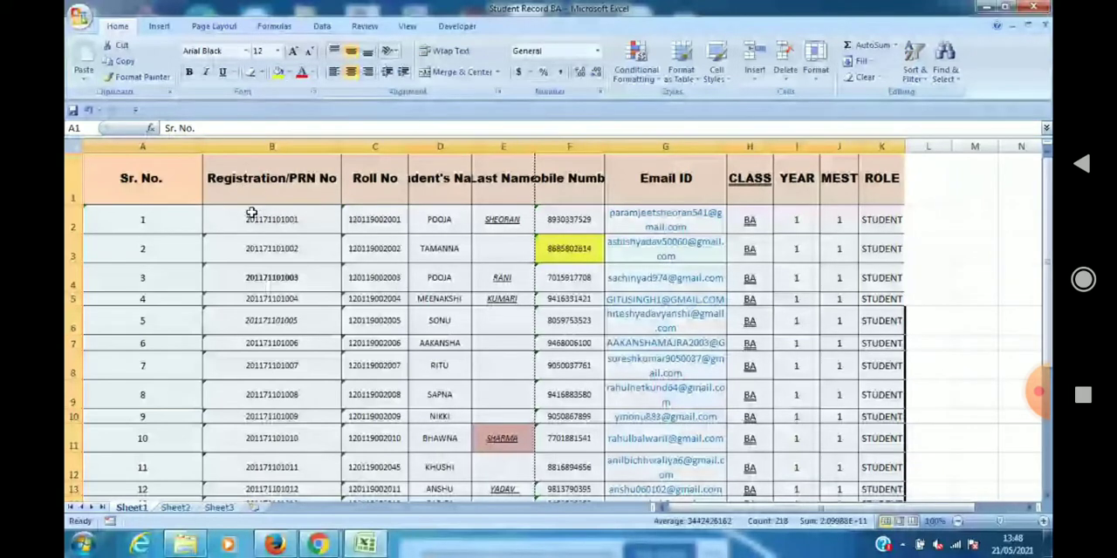
pyautogui.doubleClick(604, 147)
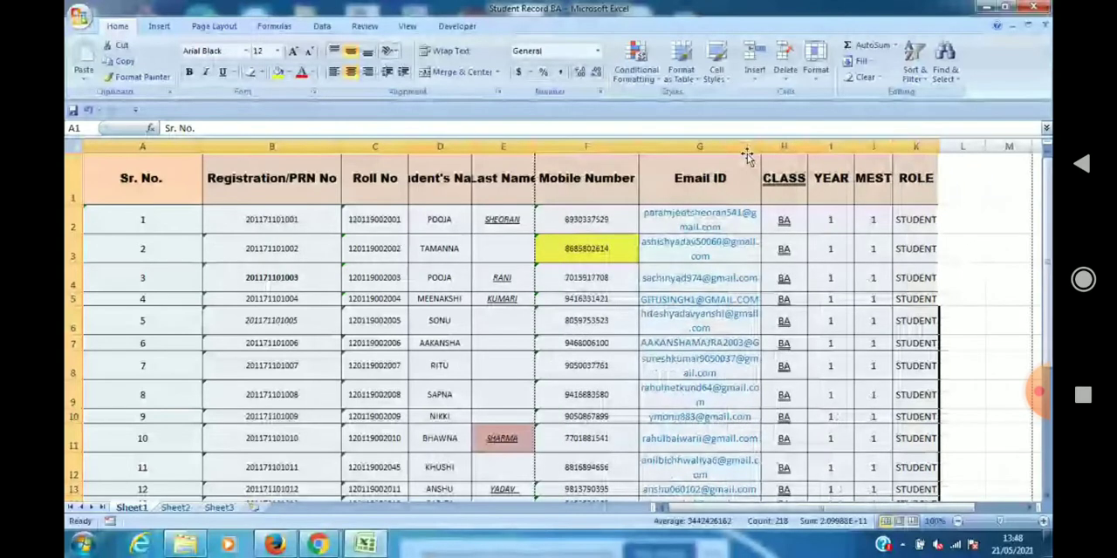
pyautogui.doubleClick(760, 146)
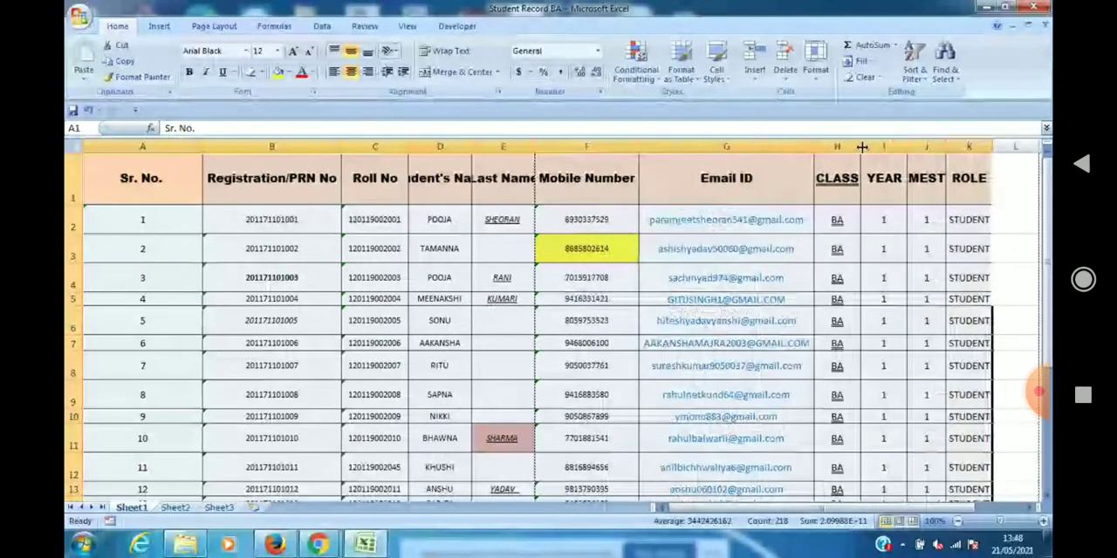
pyautogui.doubleClick(861, 147)
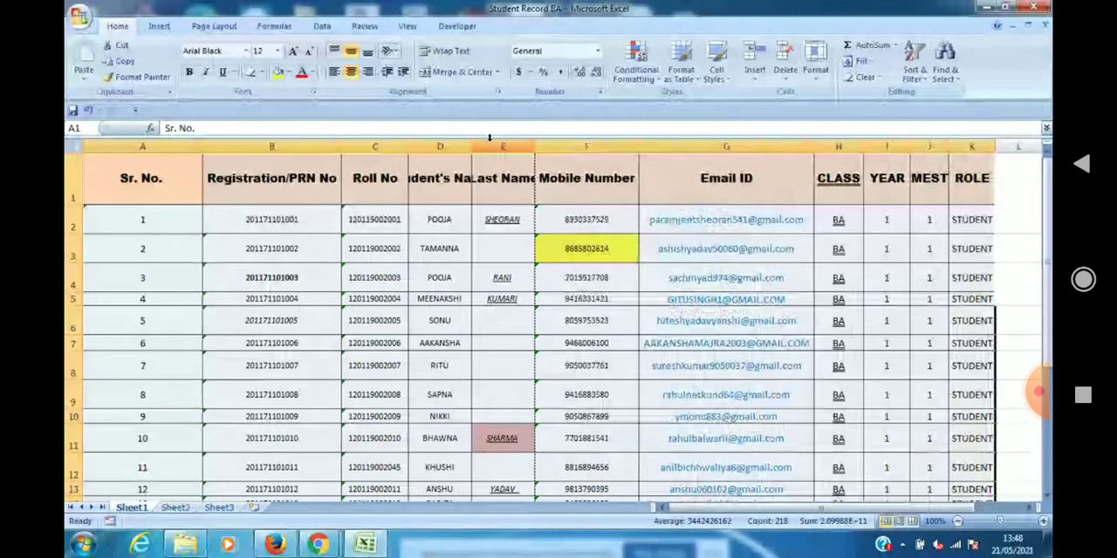
pyautogui.doubleClick(471, 147)
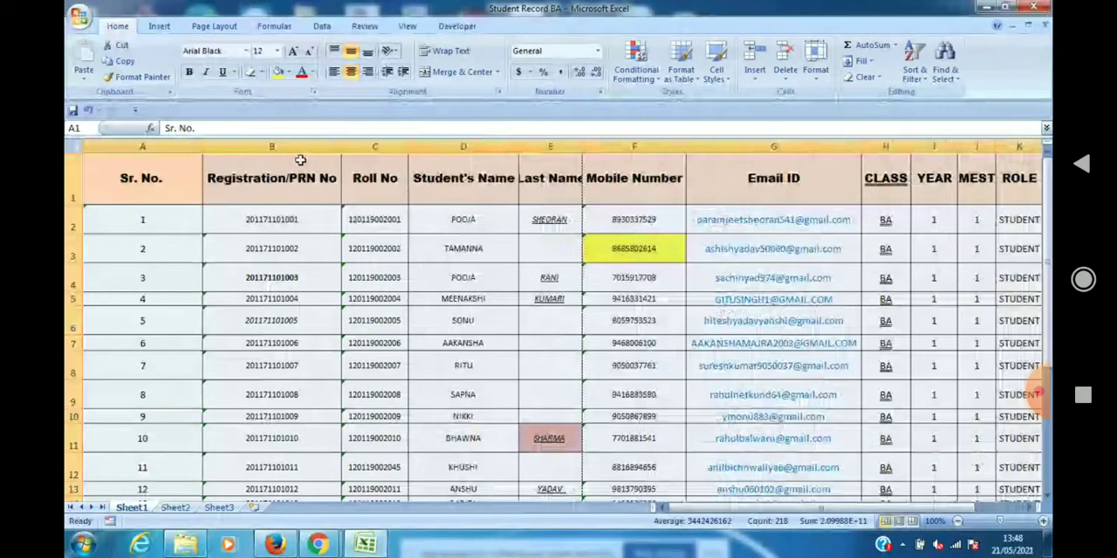
# Angle the Registration/PRN No header in B1 counterclockwise and AutoFit the height of row 1.
pyautogui.click(301, 160)
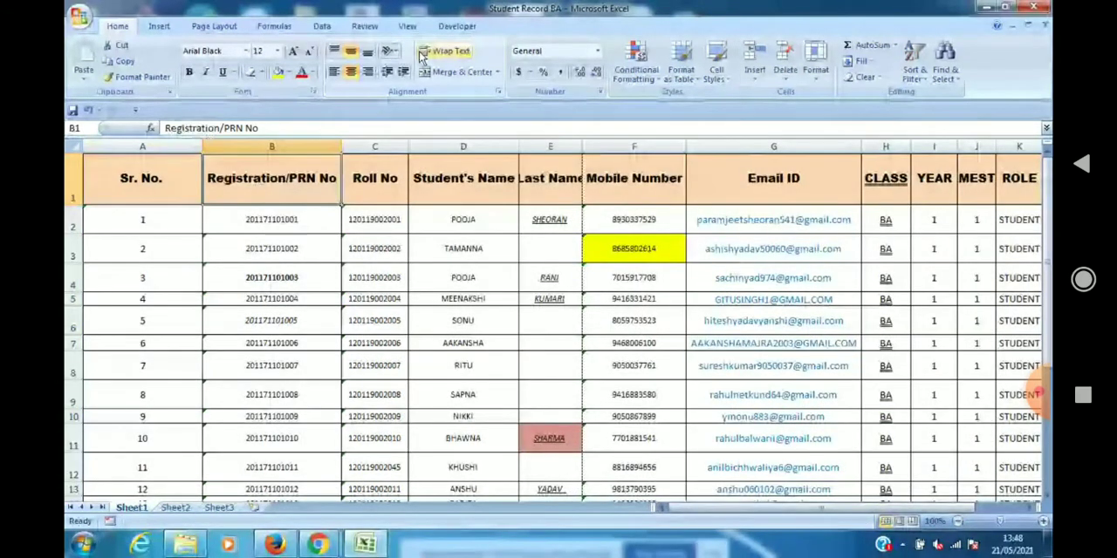
pyautogui.click(391, 51)
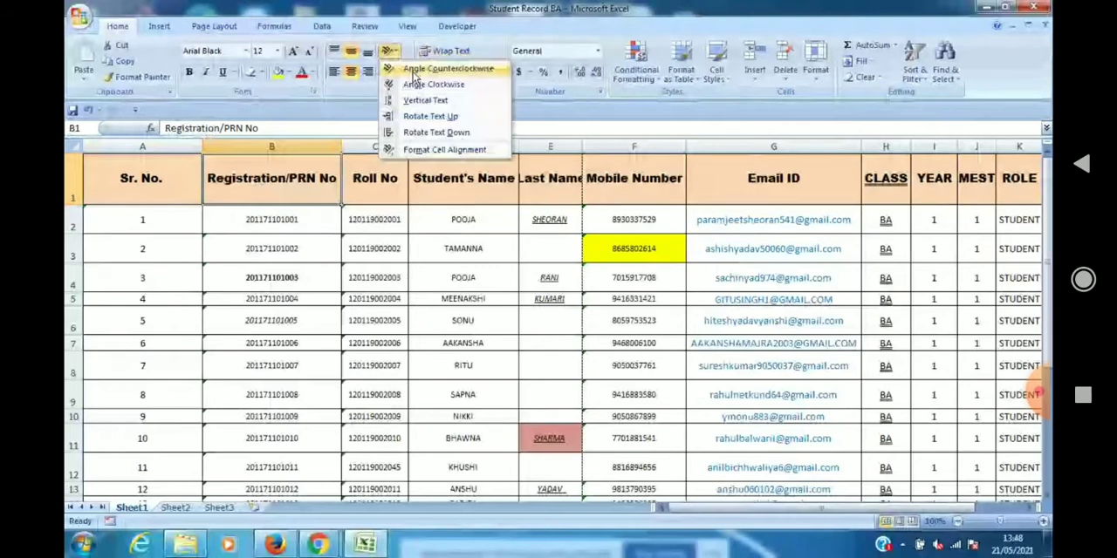
pyautogui.click(434, 69)
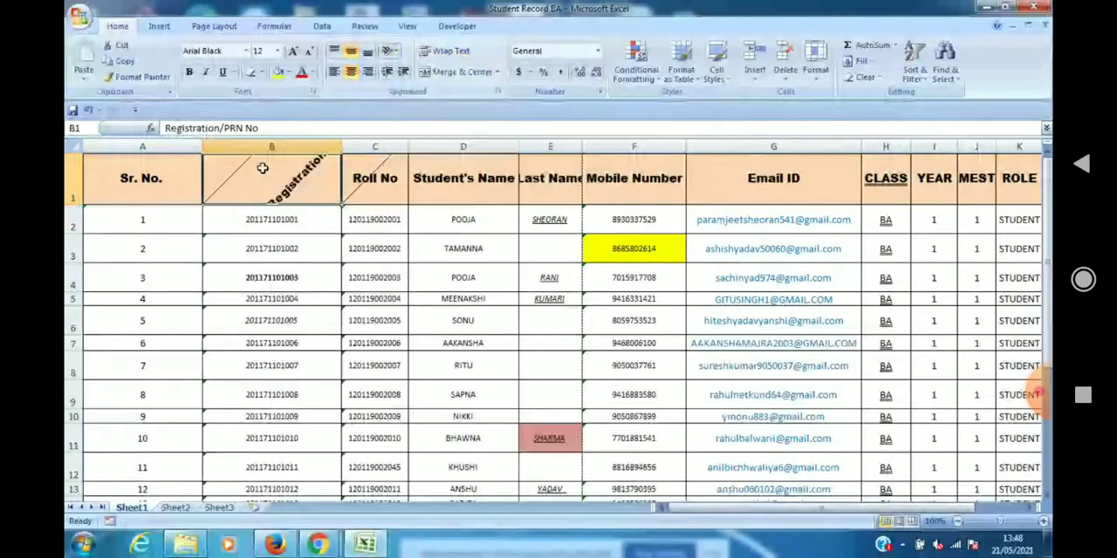
pyautogui.doubleClick(75, 203)
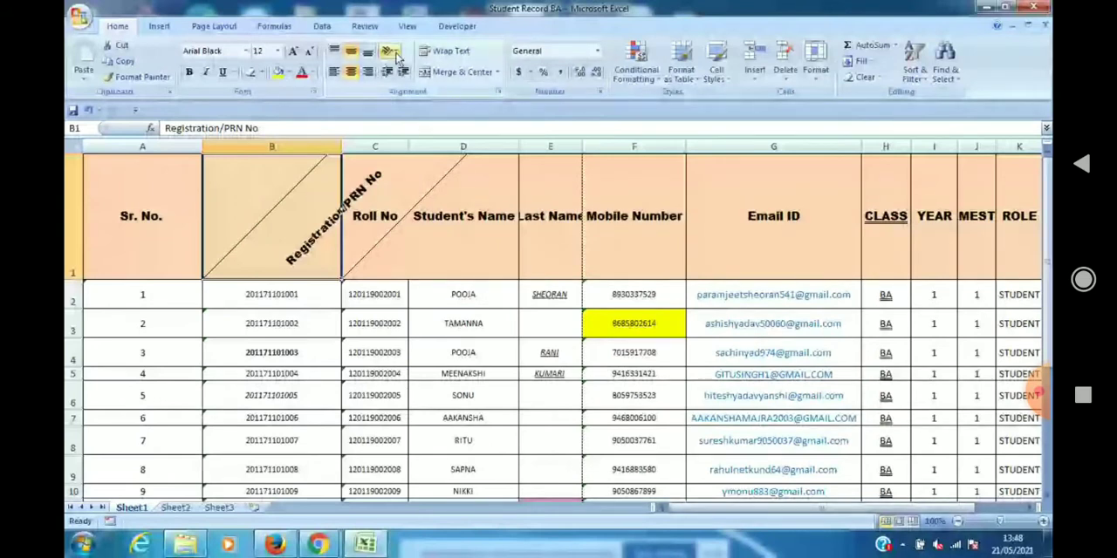
# Try the Angle Clockwise, Vertical Text, Rotate Text Up and Rotate Text Down orientations on header cell B1.
pyautogui.click(392, 52)
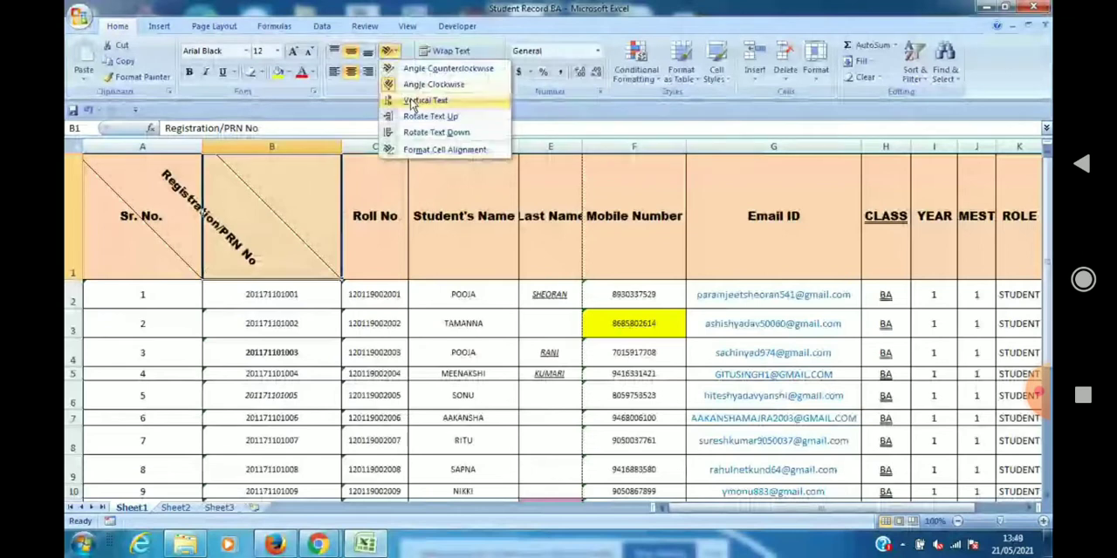
pyautogui.click(414, 102)
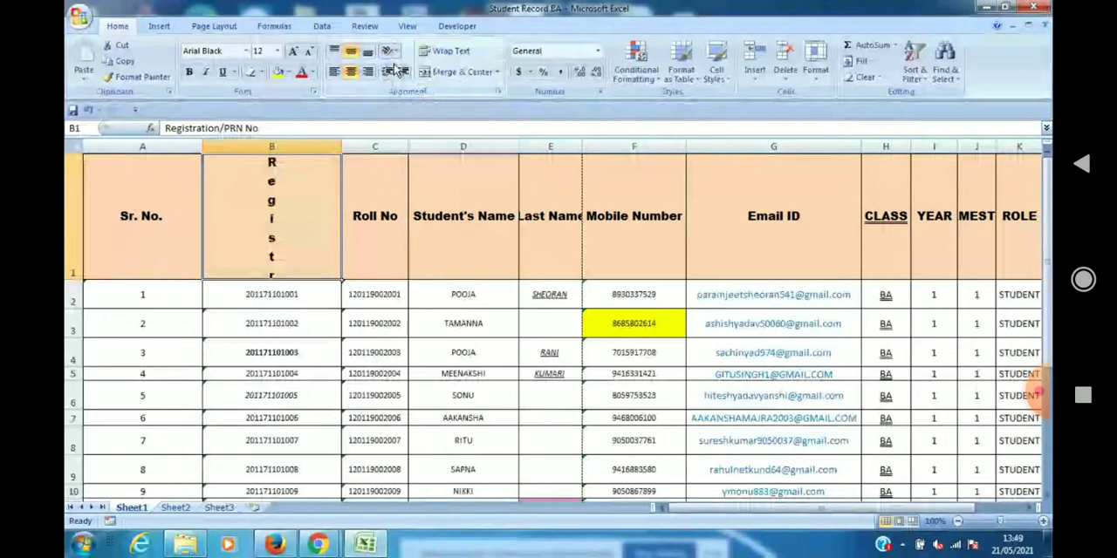
pyautogui.click(393, 52)
pyautogui.click(414, 118)
pyautogui.click(393, 52)
pyautogui.click(414, 131)
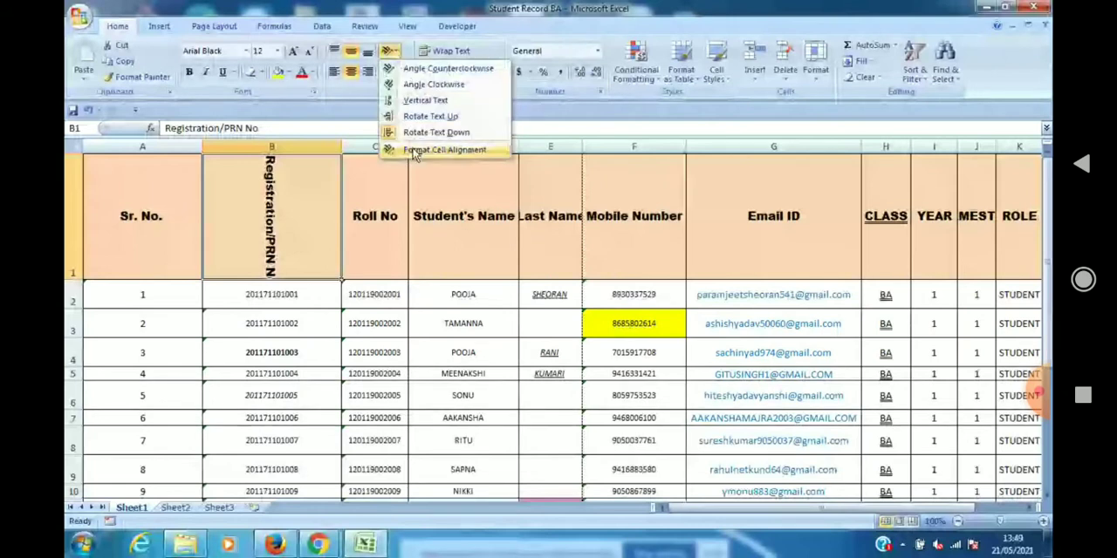
# Try to return header cell B1 to horizontal text through the orientation dial in the cell alignment settings.
pyautogui.click(416, 150)
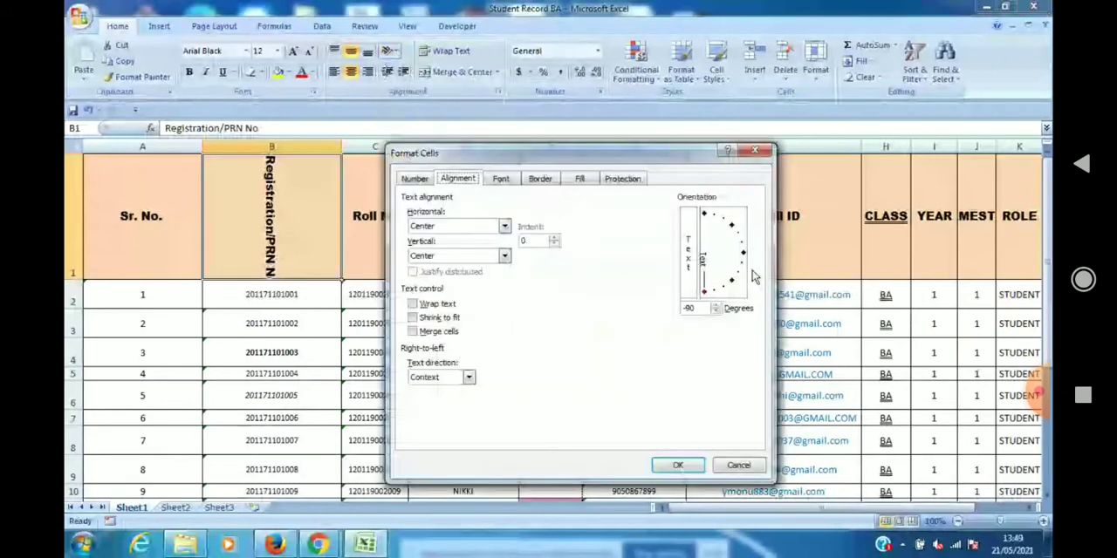
pyautogui.click(711, 294)
pyautogui.moveTo(711, 294); pyautogui.dragTo(740, 255)
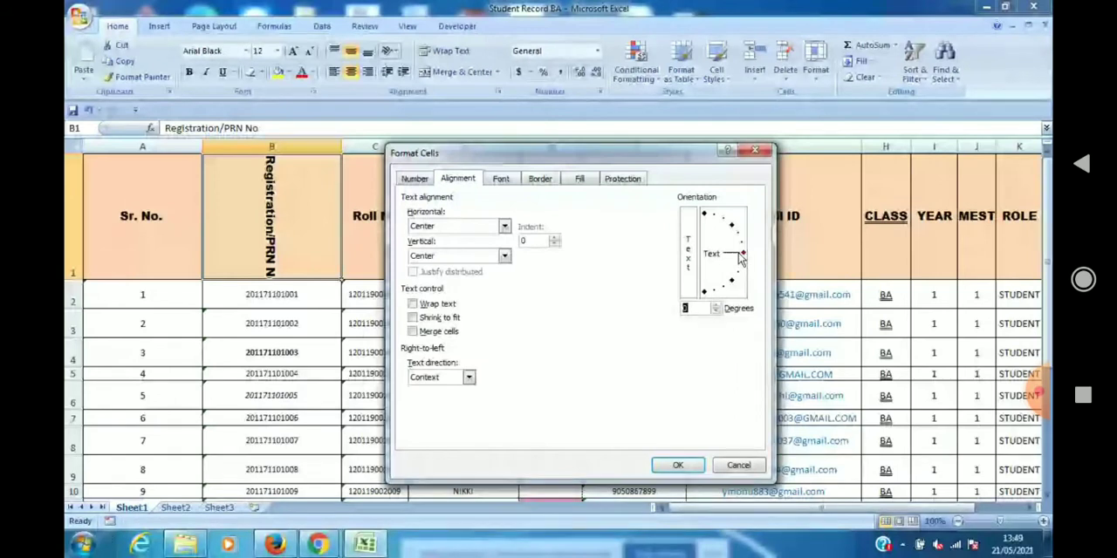
pyautogui.click(678, 465)
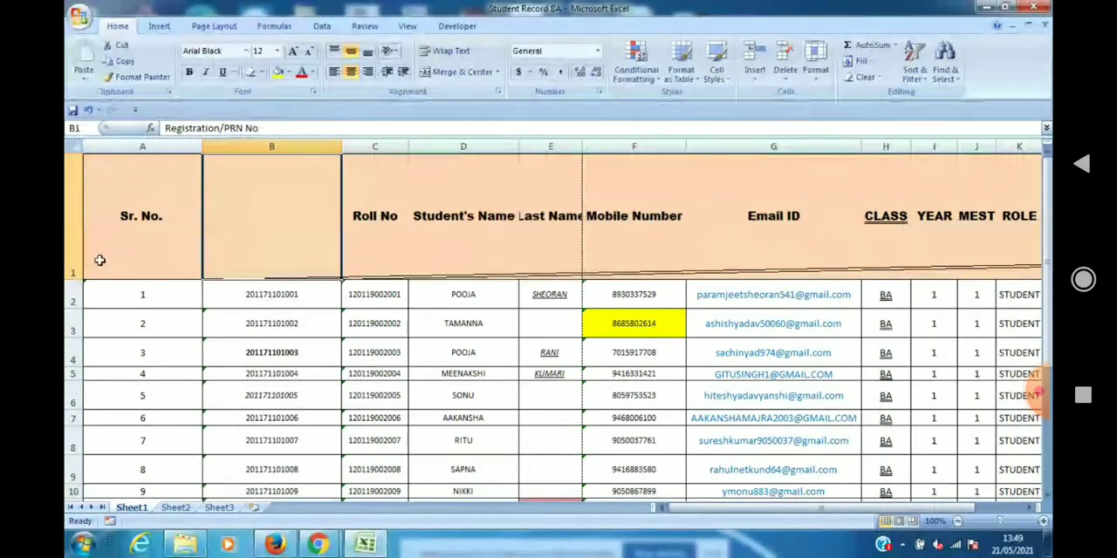
# Select the header cells A1:K1 of the student table.
pyautogui.click(195, 205)
pyautogui.hotkey('shift', 'Right')
pyautogui.hotkey('shift', 'Right')
pyautogui.hotkey('shift', 'Right')
pyautogui.hotkey('shift', 'Right')
pyautogui.hotkey('shift', 'Right')
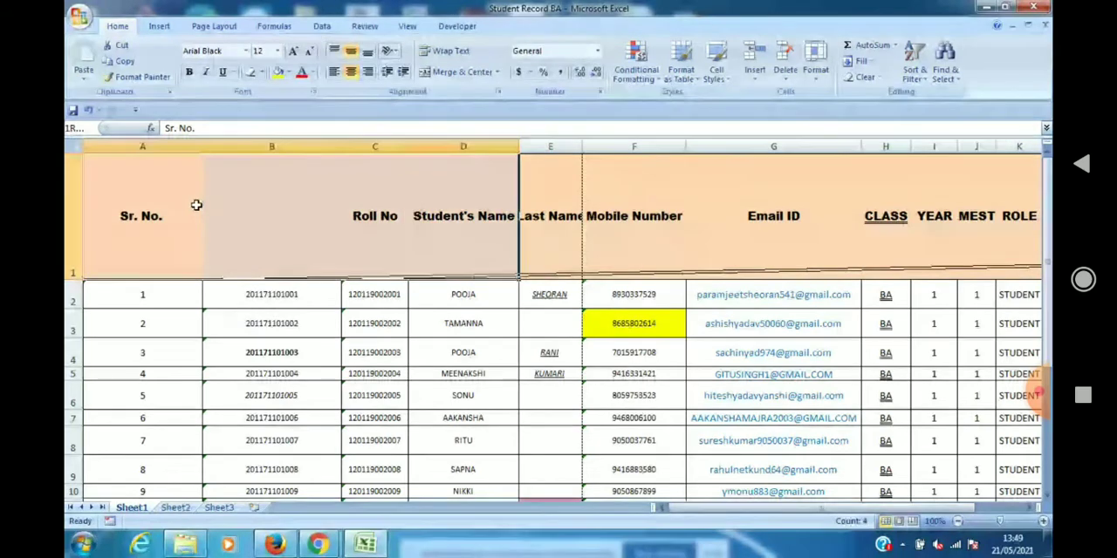
pyautogui.hotkey('shift', 'Right')
pyautogui.hotkey('shift', 'Right')
pyautogui.hotkey('shift', 'Right')
pyautogui.hotkey('shift', 'Right')
pyautogui.hotkey('shift', 'Right')
pyautogui.hotkey('shift', 'Right')
pyautogui.hotkey('shift', 'Right')
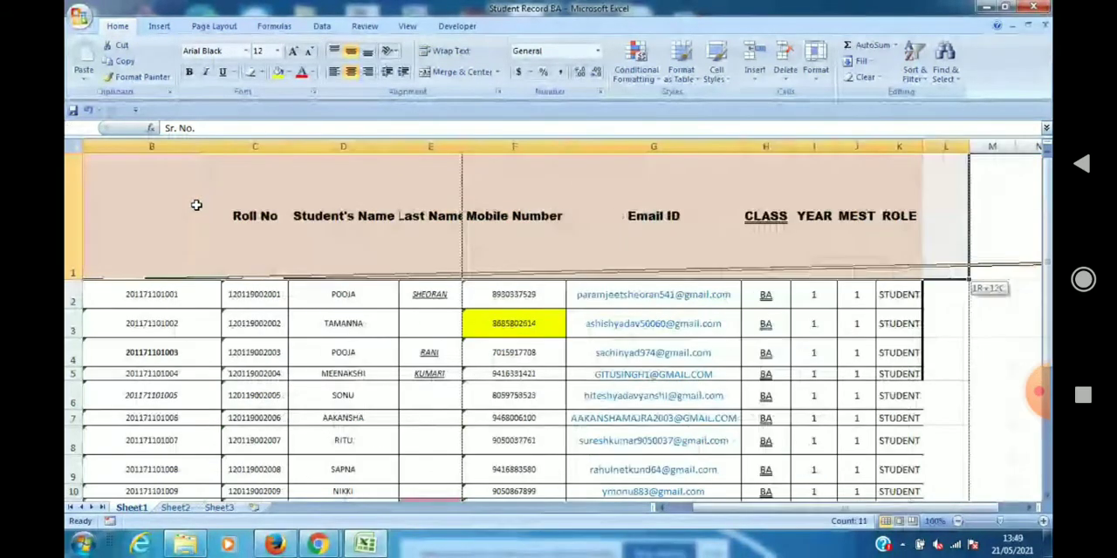
pyautogui.hotkey('shift', 'Left')
pyautogui.hotkey('shift', 'Left')
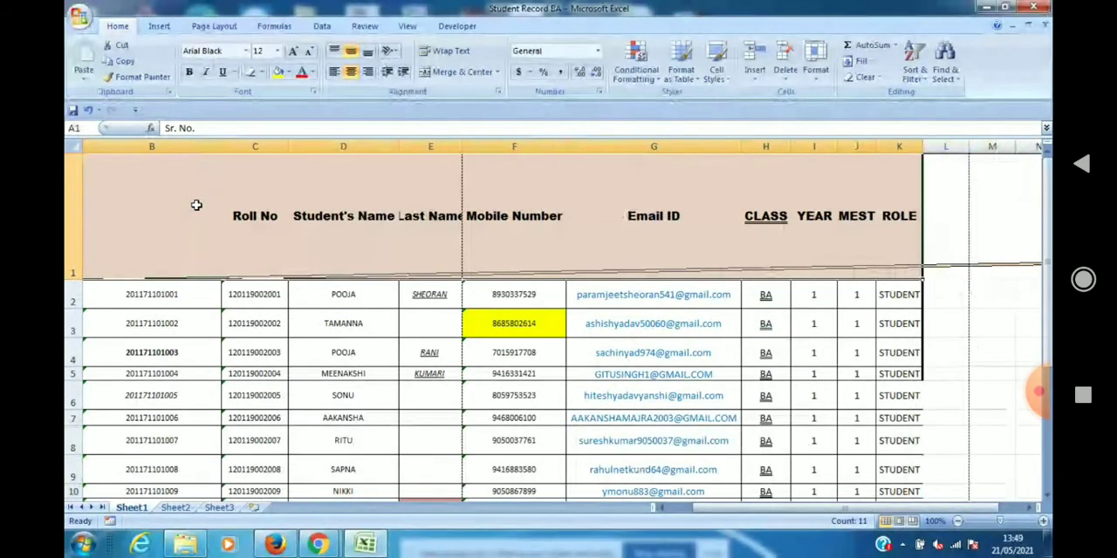
# Format the selected header cells with Center horizontal and vertical alignment and a text orientation of 0 degrees.
pyautogui.click(395, 52)
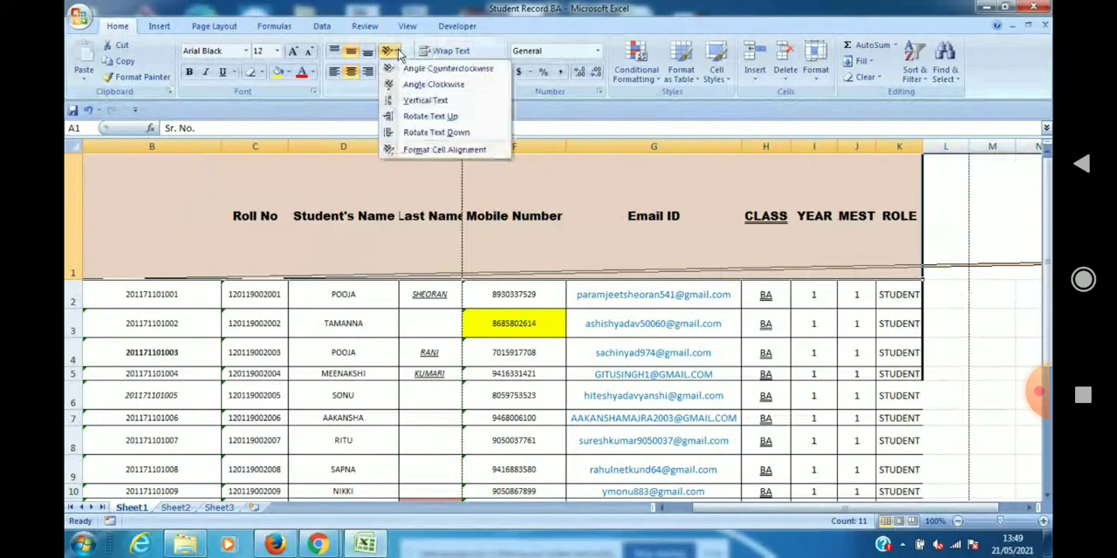
pyautogui.click(430, 151)
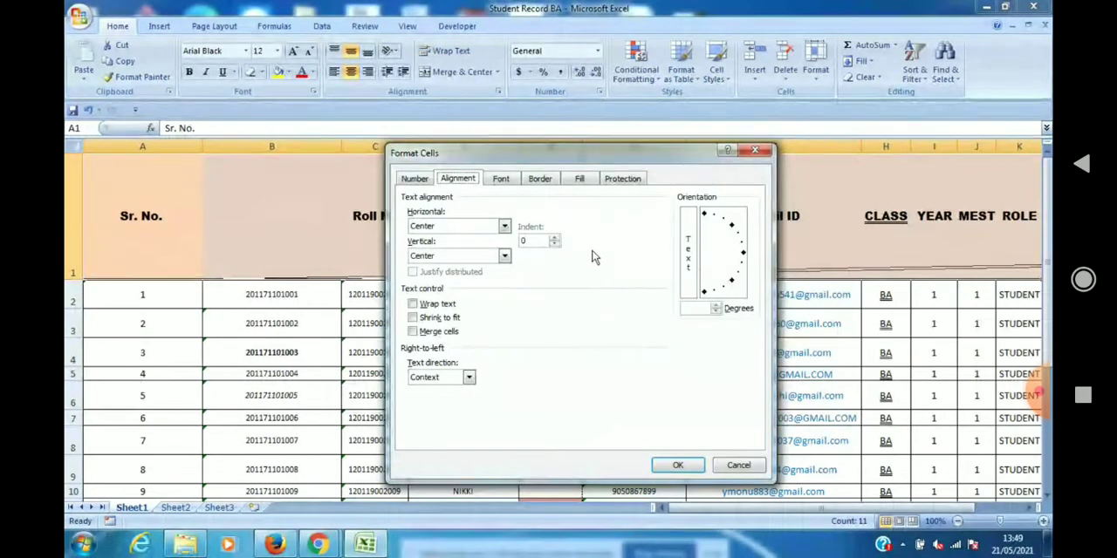
pyautogui.click(504, 227)
pyautogui.click(478, 265)
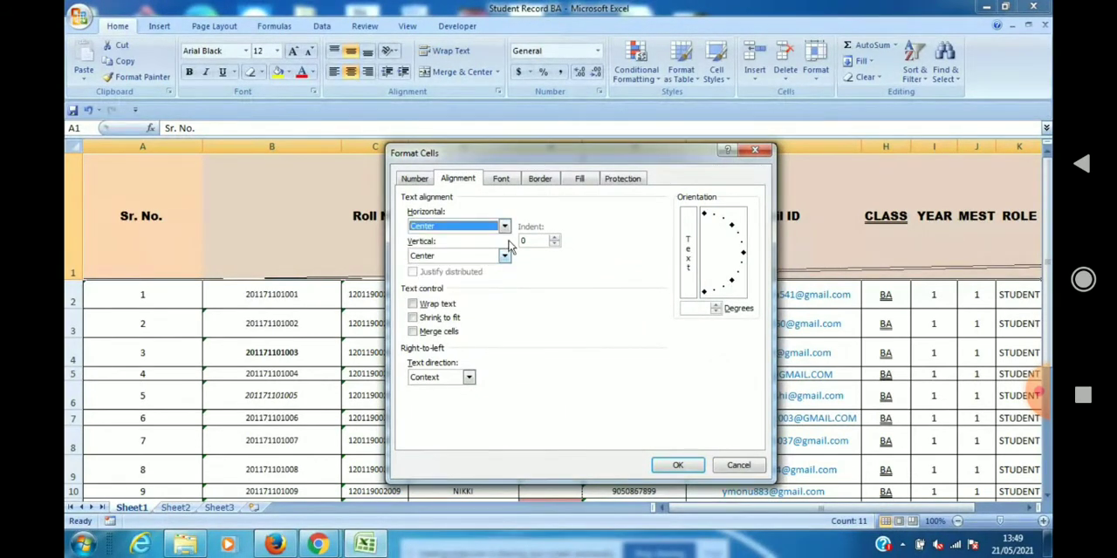
pyautogui.click(505, 256)
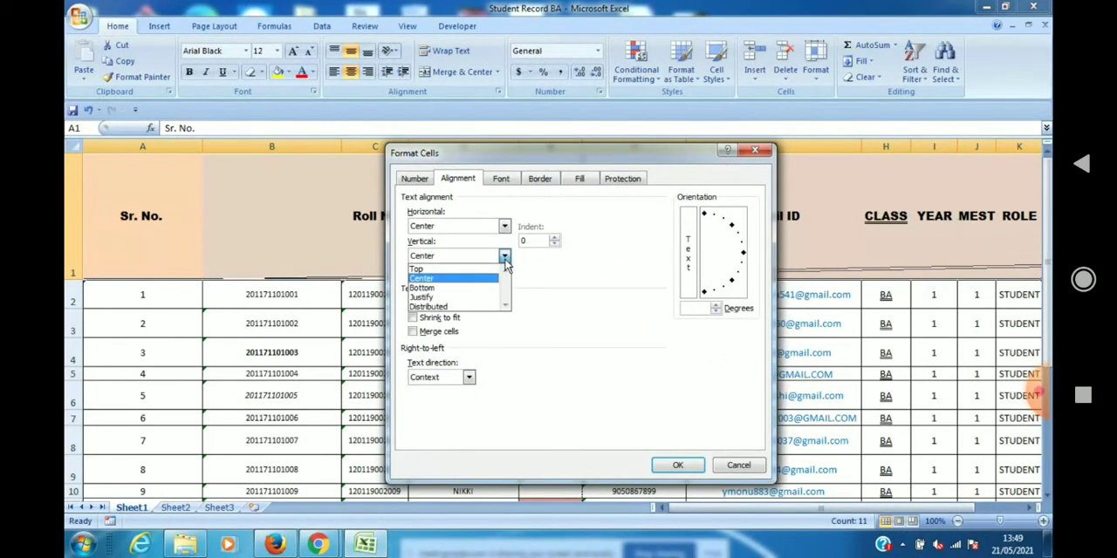
pyautogui.click(487, 279)
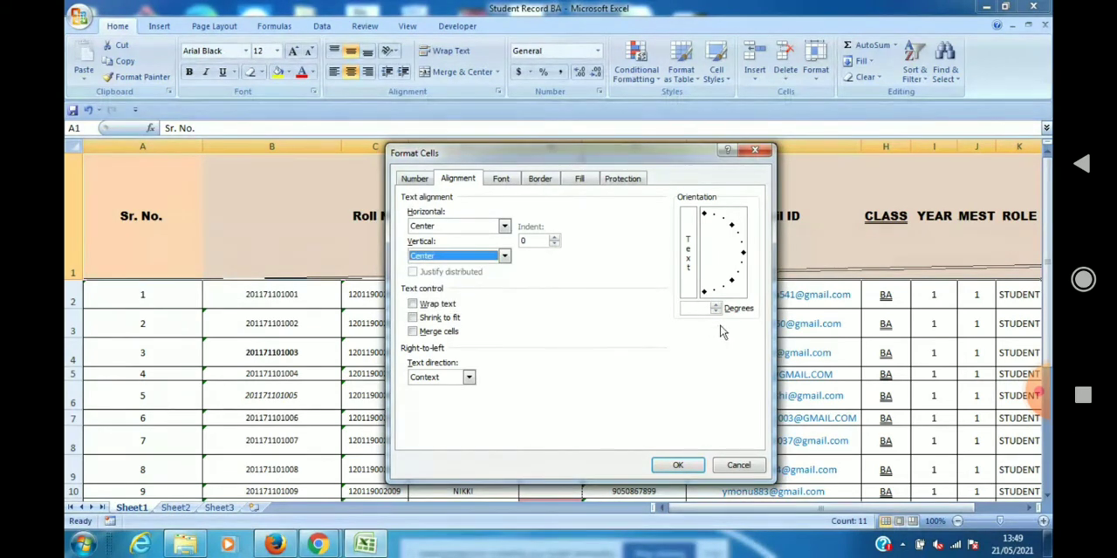
pyautogui.click(744, 253)
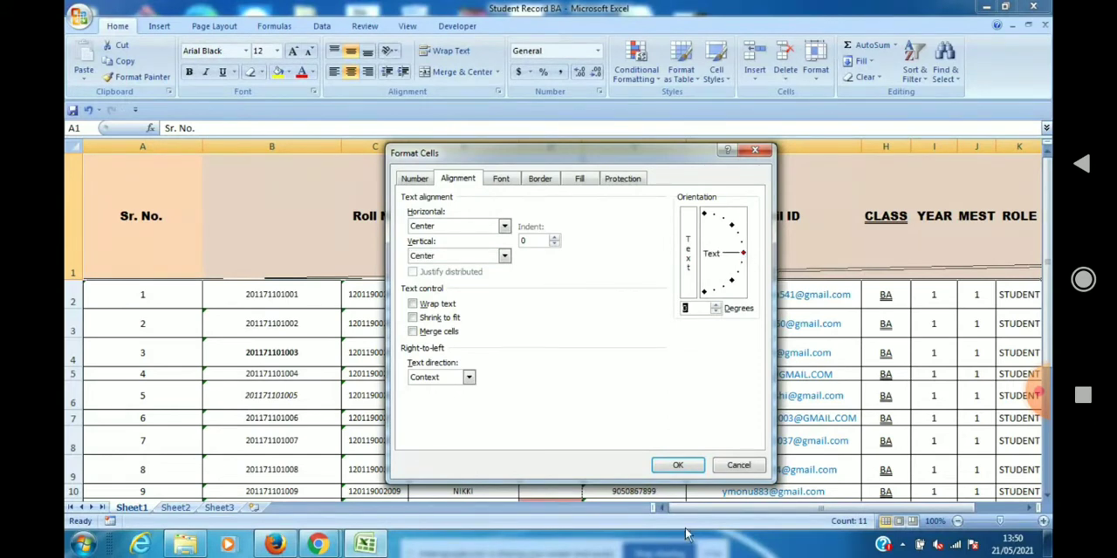
pyautogui.click(681, 466)
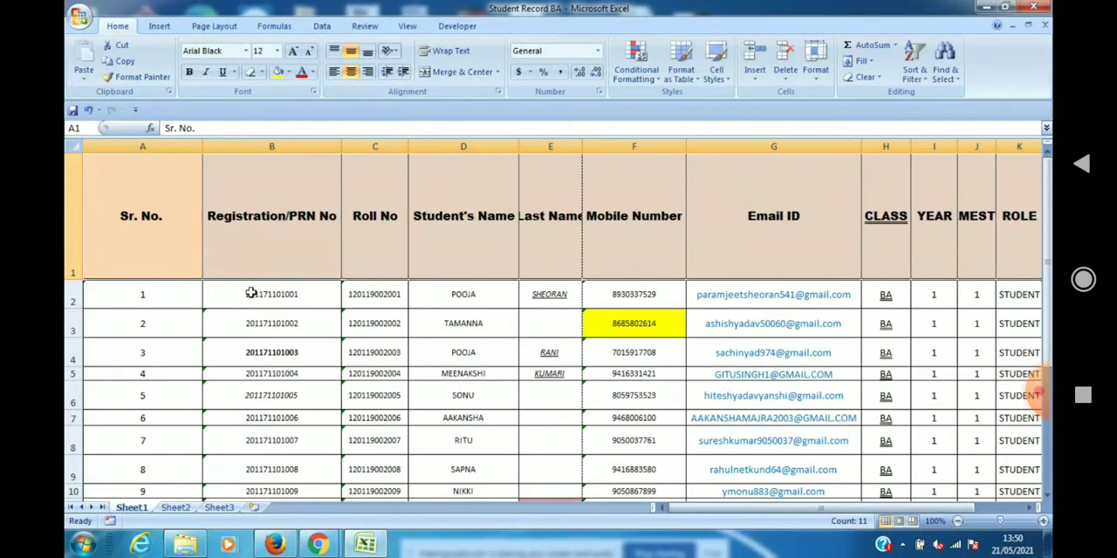
# Increase the indent of the Registration/PRN No header in B1 by several levels.
pyautogui.click(244, 218)
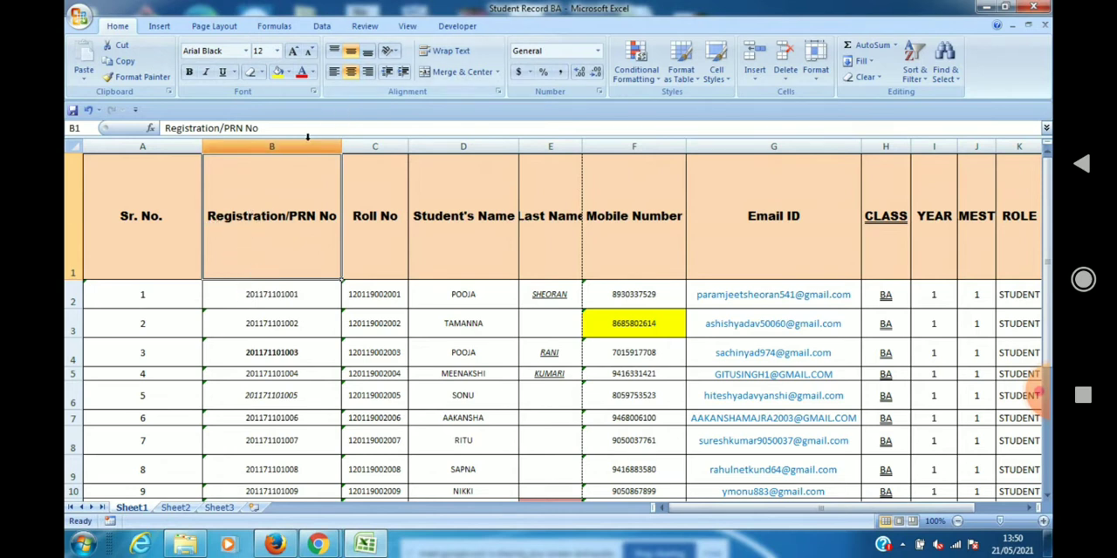
pyautogui.click(403, 75)
pyautogui.click(403, 76)
pyautogui.click(403, 75)
pyautogui.click(403, 75)
pyautogui.click(403, 75)
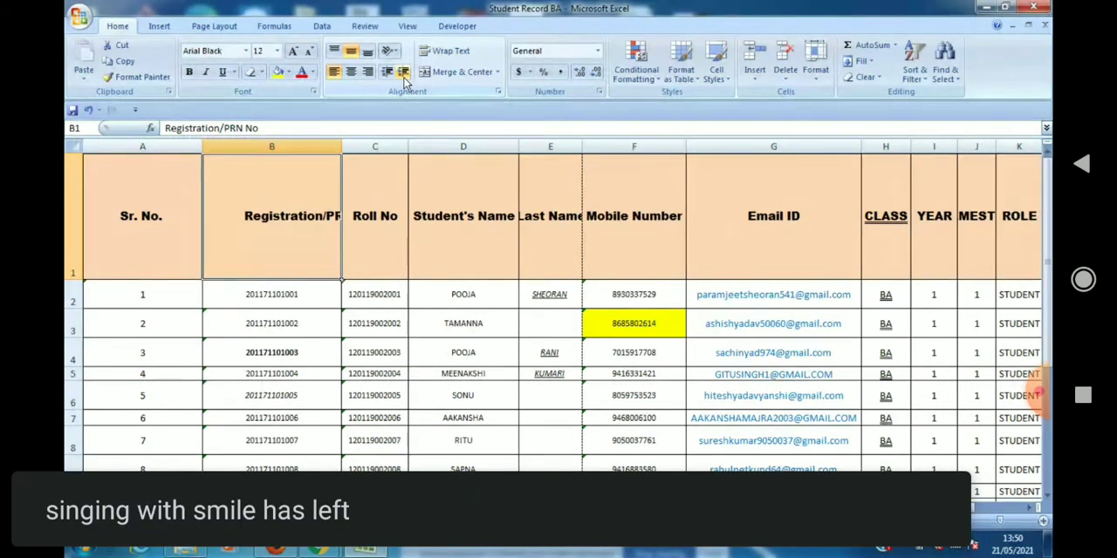
# Decrease the indent of header cell B1 until its text sits near the cell's left edge.
pyautogui.click(387, 74)
pyautogui.click(387, 73)
pyautogui.click(387, 74)
pyautogui.click(387, 73)
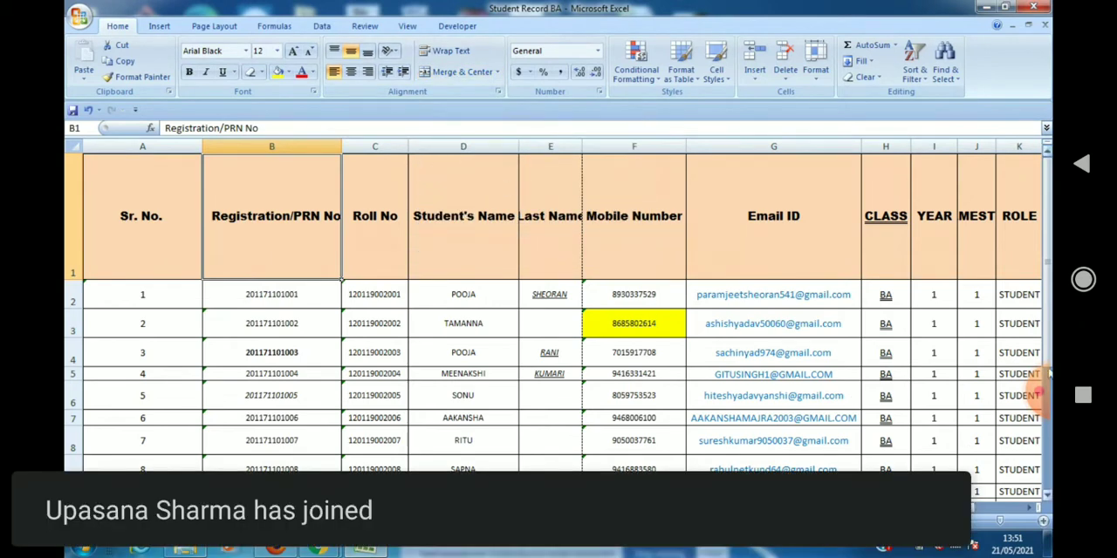
# Enter the numbers 1, 2 and 3 in cells C23 to C25 below the student table.
pyautogui.moveTo(1049, 227); pyautogui.dragTo(1049, 248)
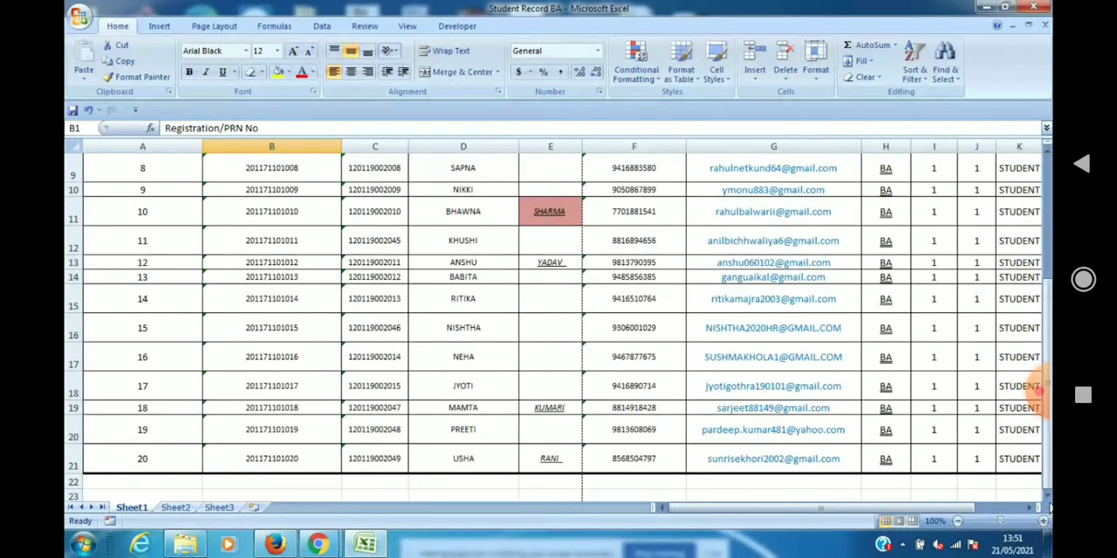
pyautogui.click(1049, 496)
pyautogui.click(1048, 502)
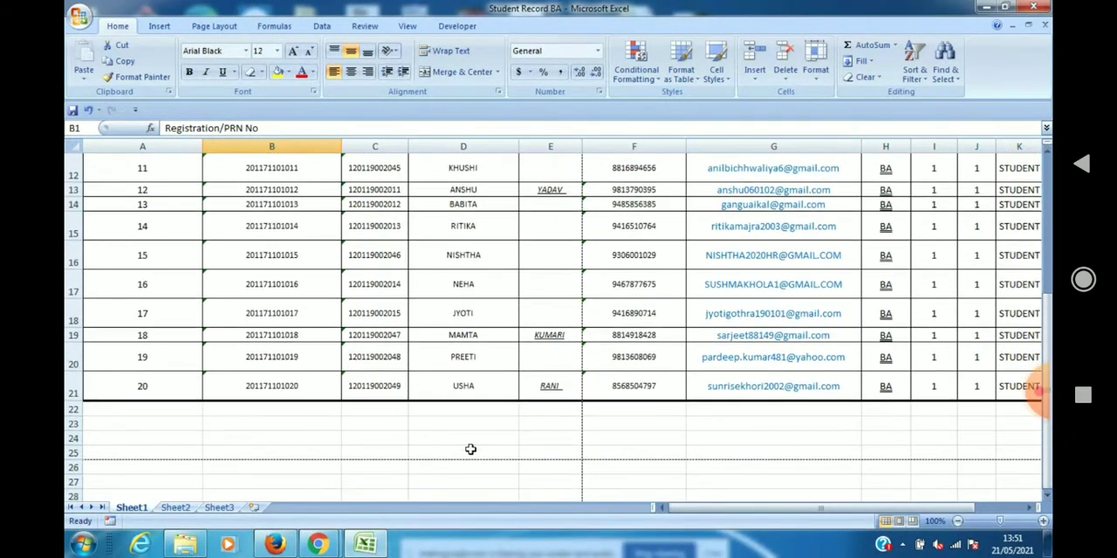
pyautogui.click(459, 428)
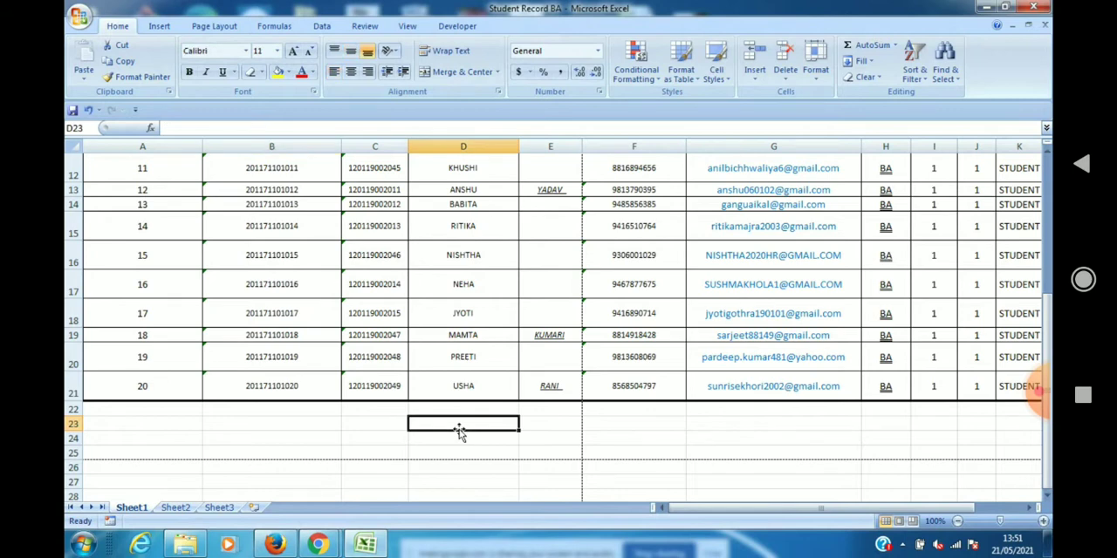
pyautogui.click(395, 428)
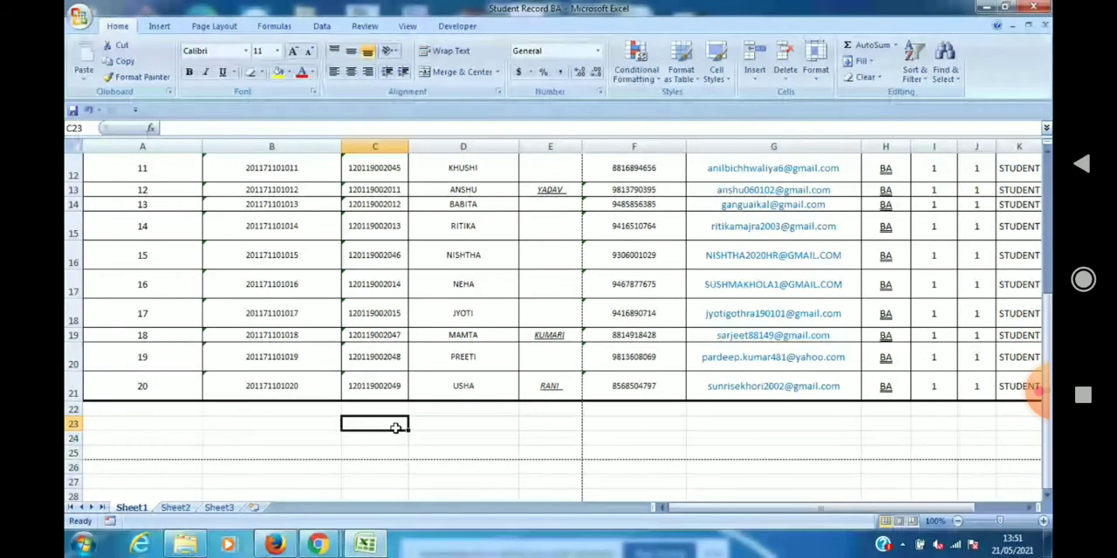
pyautogui.write('1')
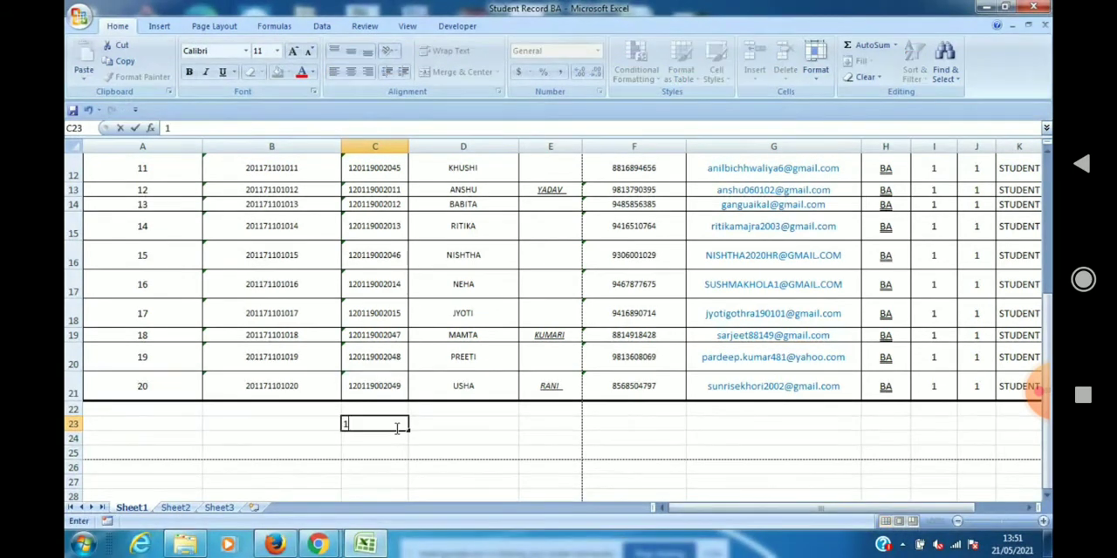
pyautogui.press('Return')
pyautogui.write('2')
pyautogui.press('Return')
pyautogui.write('3')
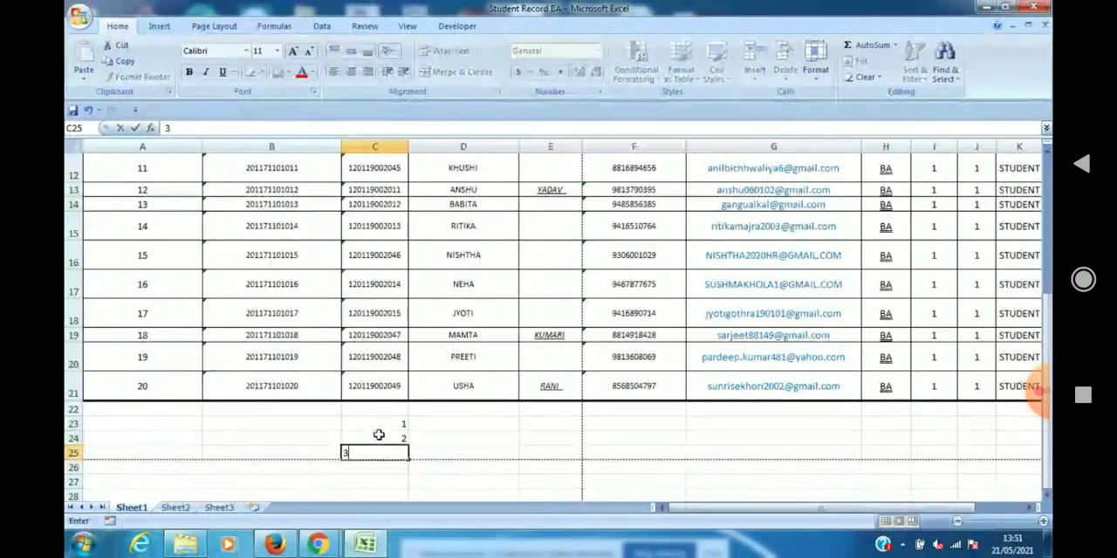
pyautogui.click(382, 480)
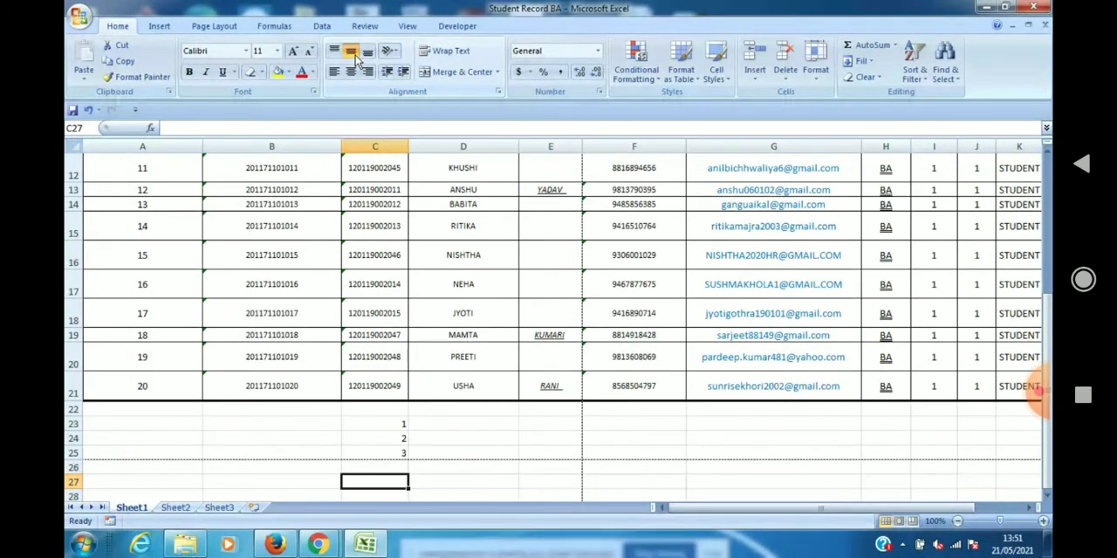
# Apply Middle Align and Center alignment to the numbers in cells C23 to C25.
pyautogui.click(377, 421)
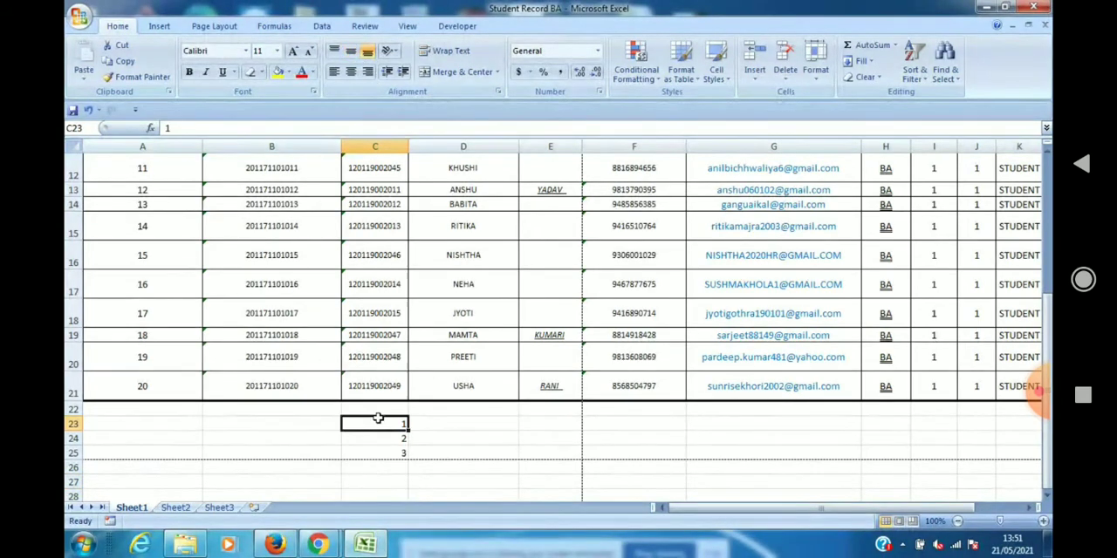
pyautogui.hotkey('shift', 'Down')
pyautogui.hotkey('shift', 'Down')
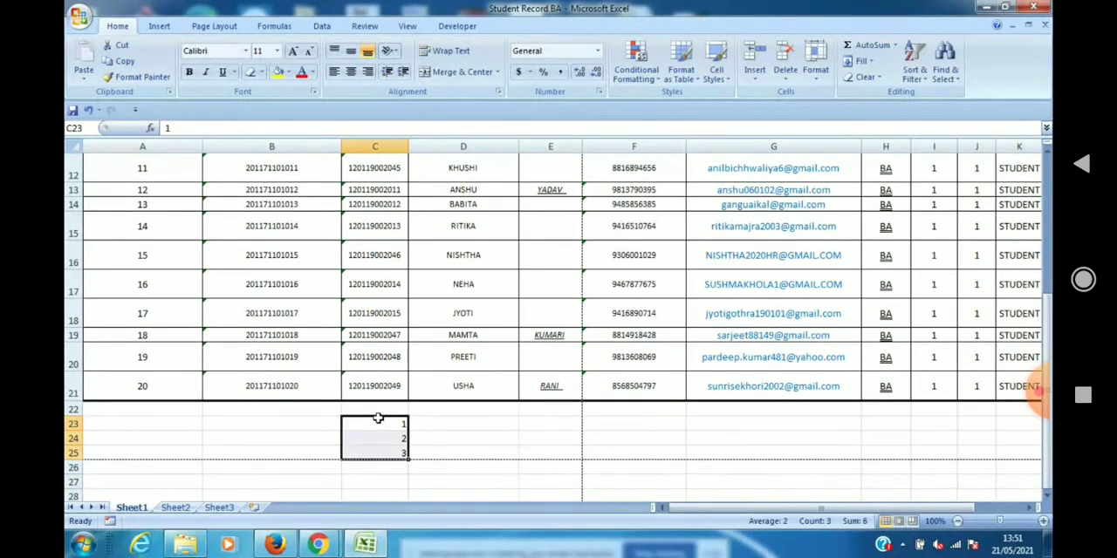
pyautogui.click(350, 51)
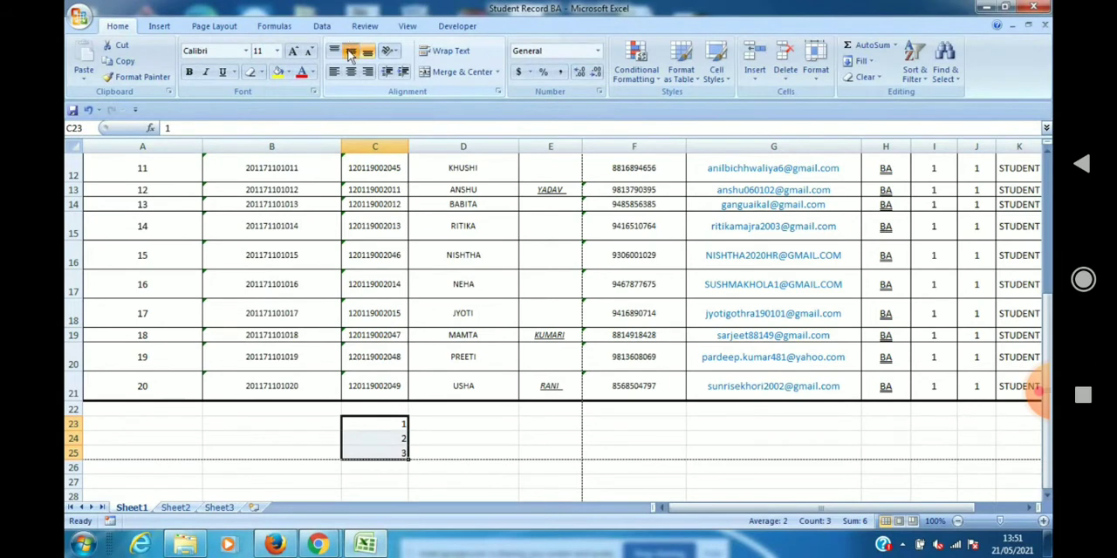
pyautogui.click(352, 74)
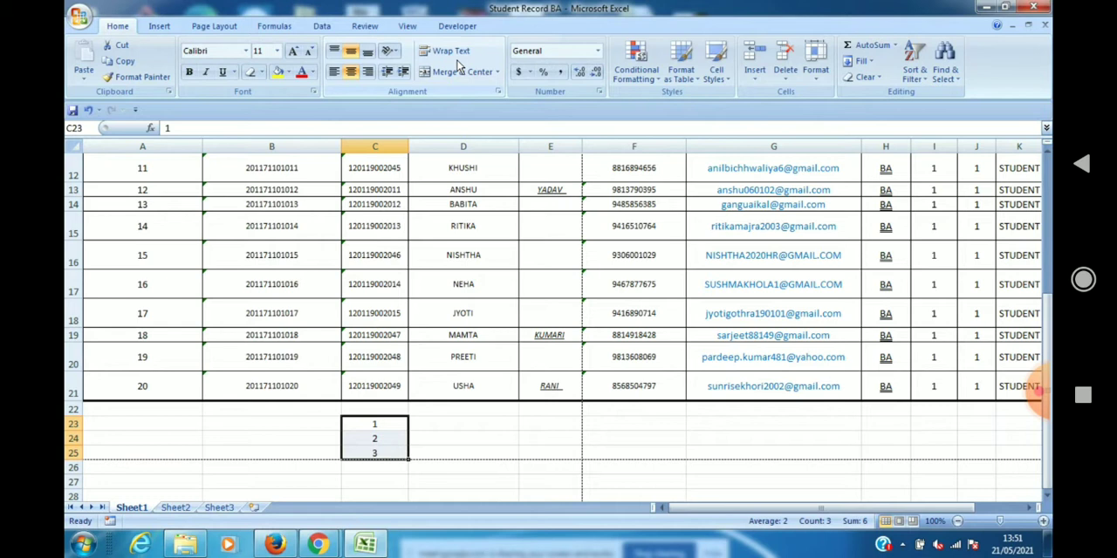
pyautogui.click(391, 429)
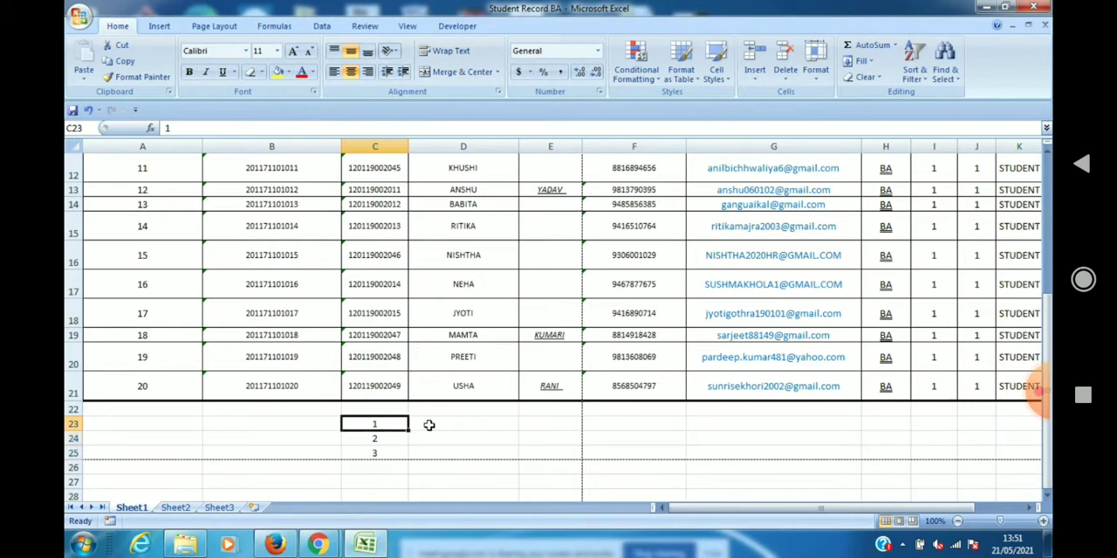
# Enter the long text KDJHSJKHSKDHASKDJASKLDJASKLDJ in cell D23.
pyautogui.click(428, 424)
pyautogui.write('KDJHSJKHSKDHASKDJ')
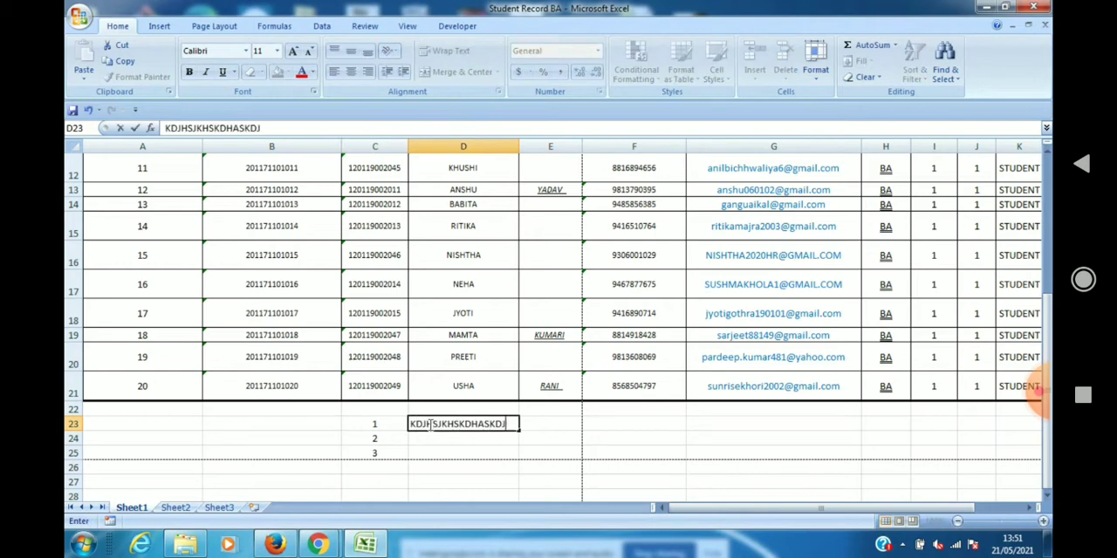
pyautogui.write('ASKLDJASKLDJ')
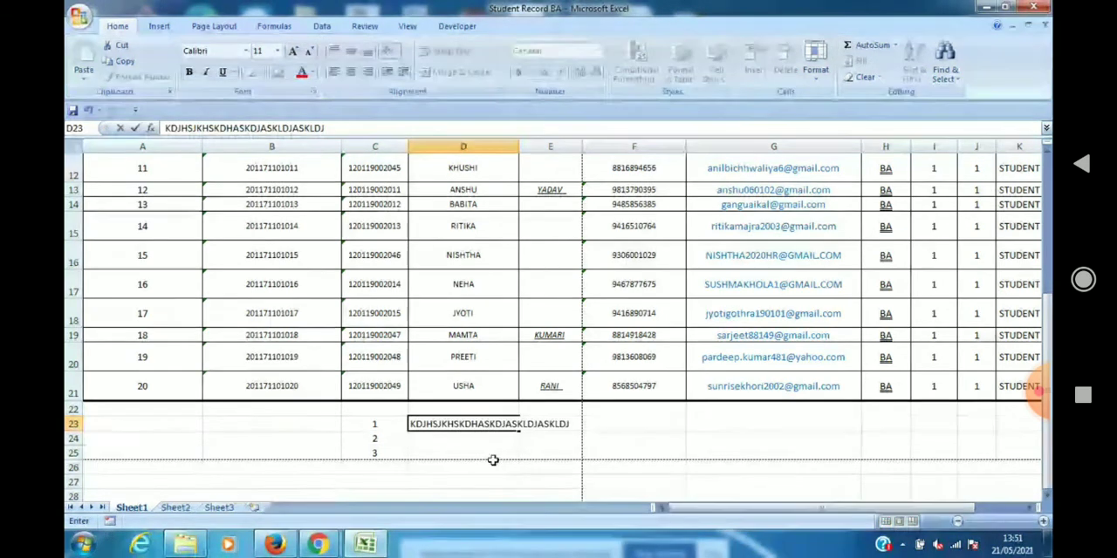
pyautogui.press('Return')
# Turn Wrap Text off and back on for the long text in cell D23.
pyautogui.click(492, 430)
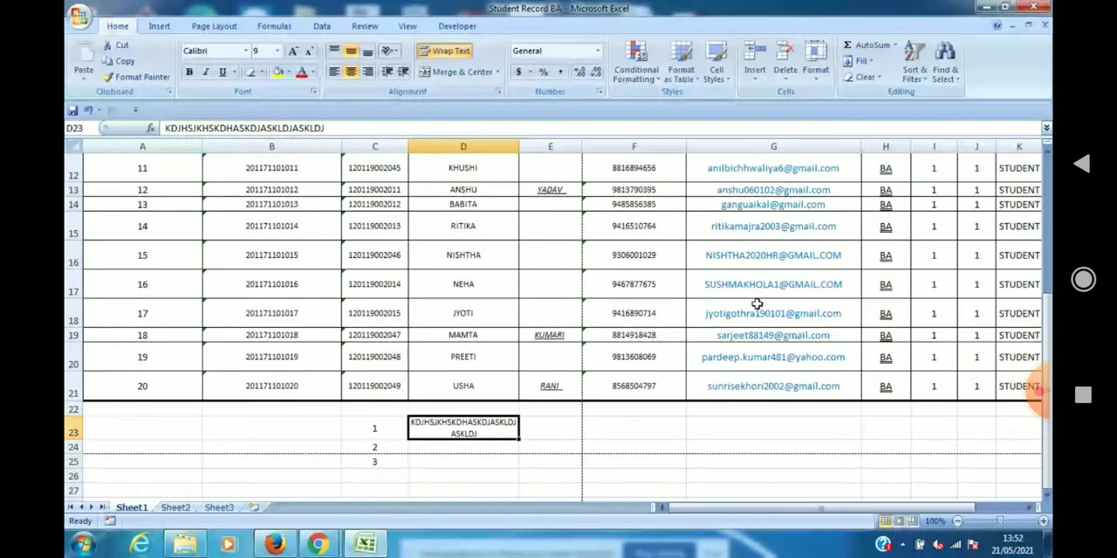
pyautogui.click(441, 51)
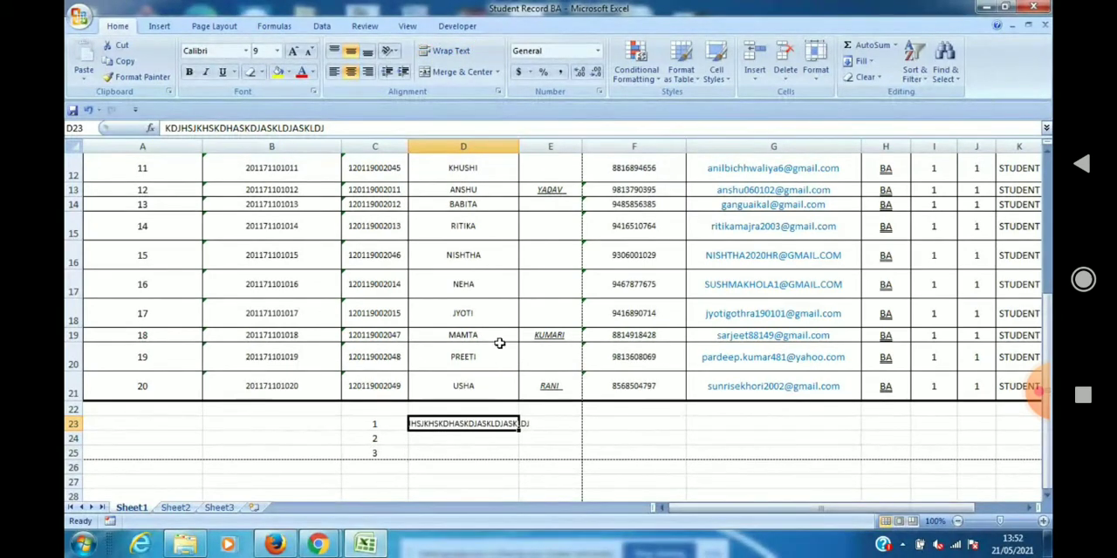
pyautogui.click(485, 454)
pyautogui.click(492, 424)
pyautogui.click(451, 51)
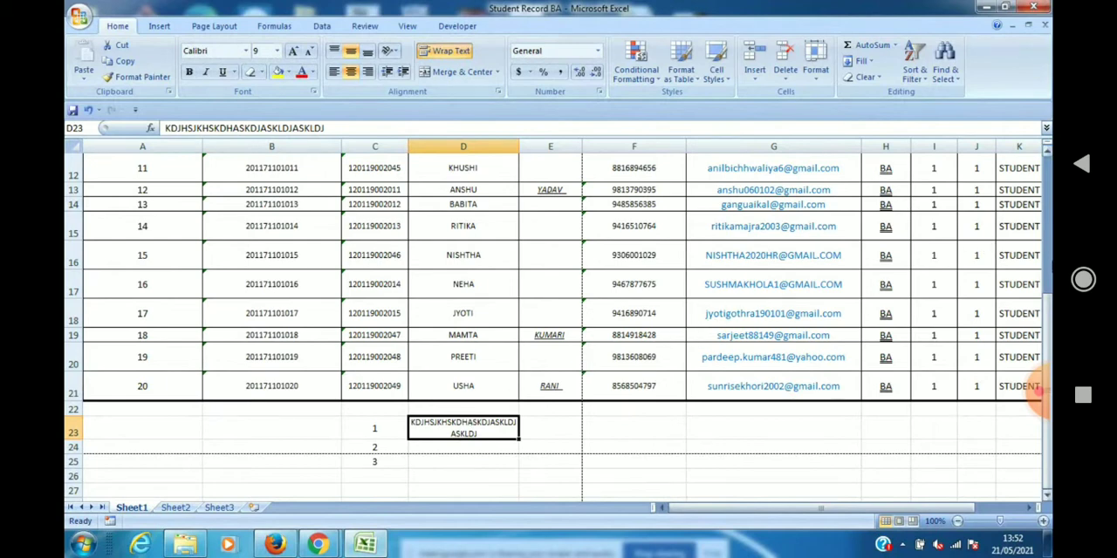
# Apply Wrap Text to the header cells A1 to K1 of the student table.
pyautogui.moveTo(1049, 298); pyautogui.dragTo(1047, 128)
pyautogui.click(794, 220)
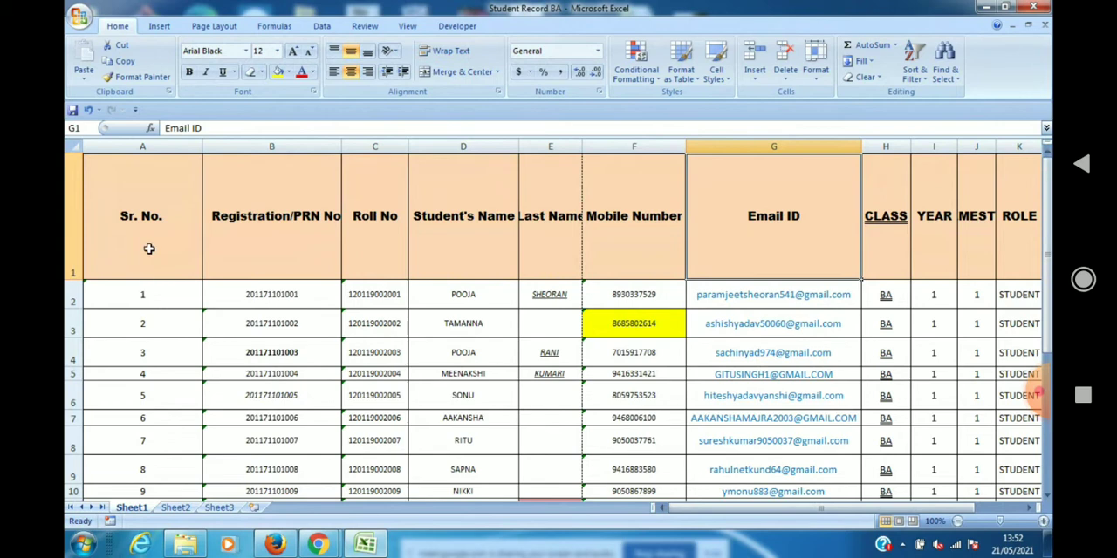
pyautogui.click(140, 218)
pyautogui.hotkey('shift', 'Right')
pyautogui.hotkey('shift', 'Right')
pyautogui.hotkey('shift', 'Right')
pyautogui.hotkey('shift', 'Right')
pyautogui.hotkey('shift', 'Right')
pyautogui.hotkey('shift', 'Right')
pyautogui.hotkey('shift', 'Right')
pyautogui.hotkey('shift', 'Right')
pyautogui.hotkey('shift', 'Right')
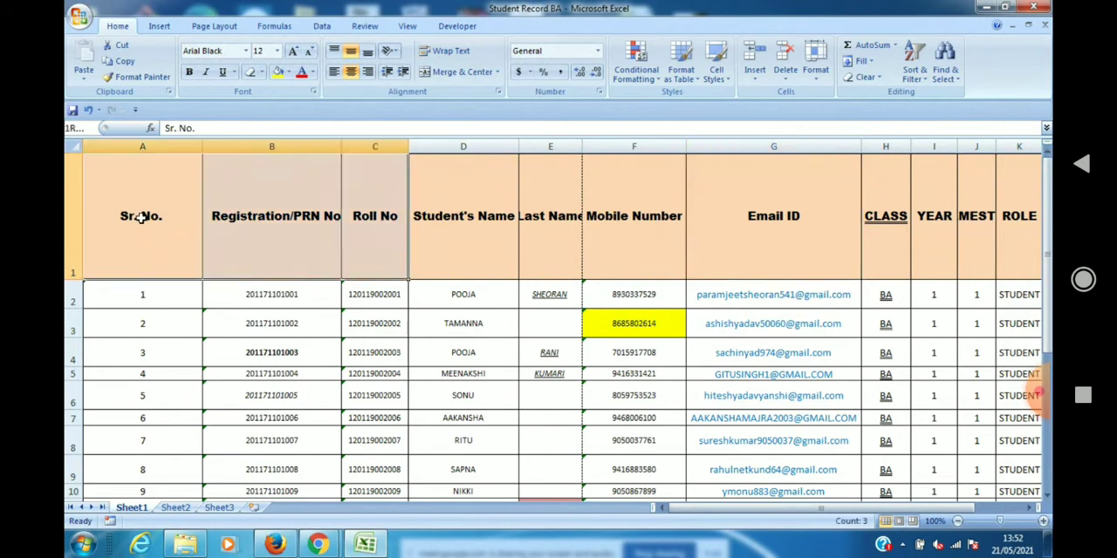
pyautogui.hotkey('shift', 'Right')
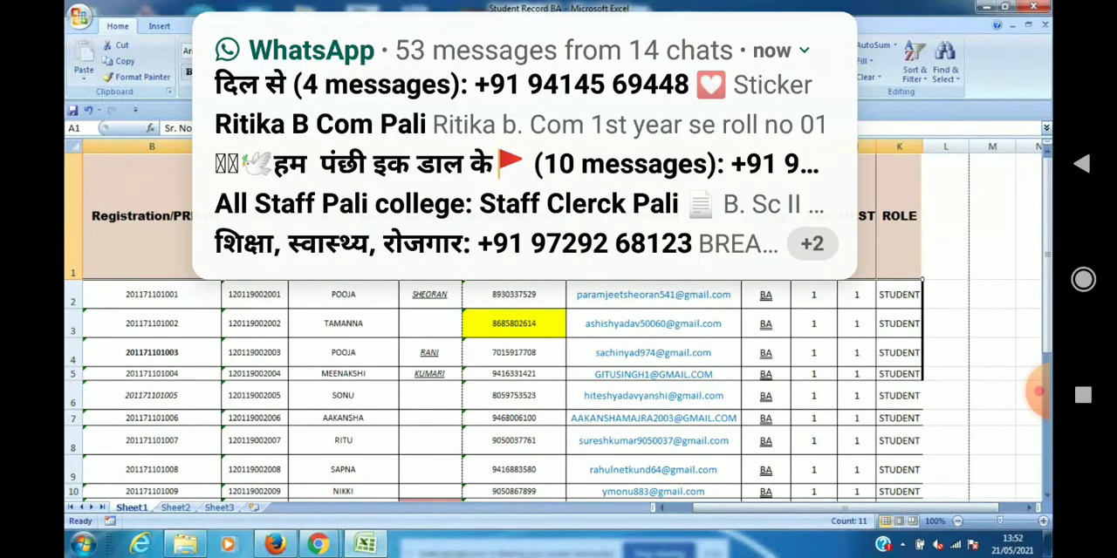
pyautogui.hscroll(-1, 558, 324)
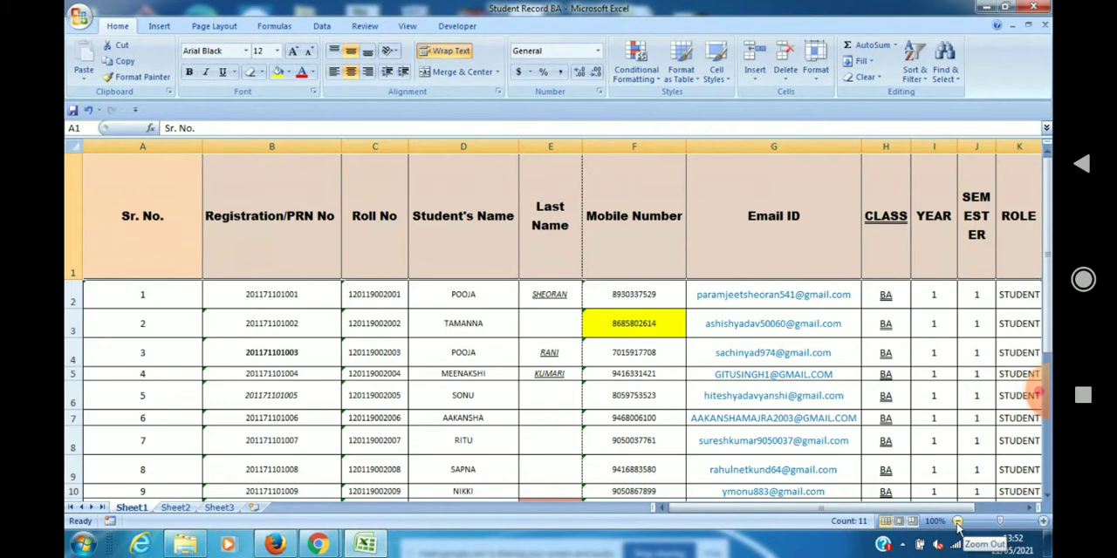
# Examine the student table at zoom levels between 75% and 100%, finishing at 90%.
pyautogui.click(990, 521)
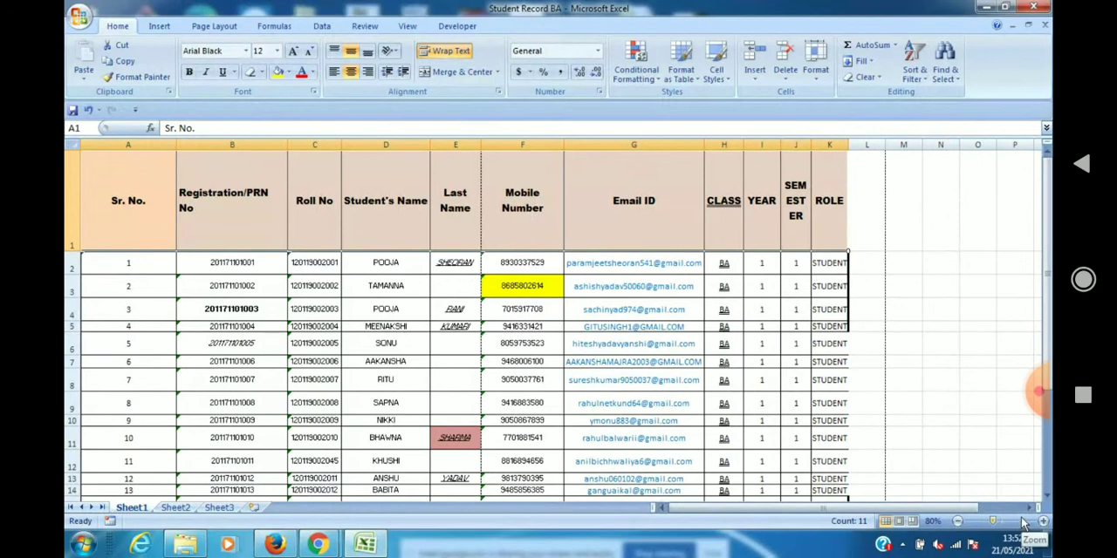
pyautogui.moveTo(993, 521)
pyautogui.mouseDown()
pyautogui.moveTo(984, 524)
pyautogui.moveTo(1014, 522)
pyautogui.moveTo(999, 521)
pyautogui.mouseUp()
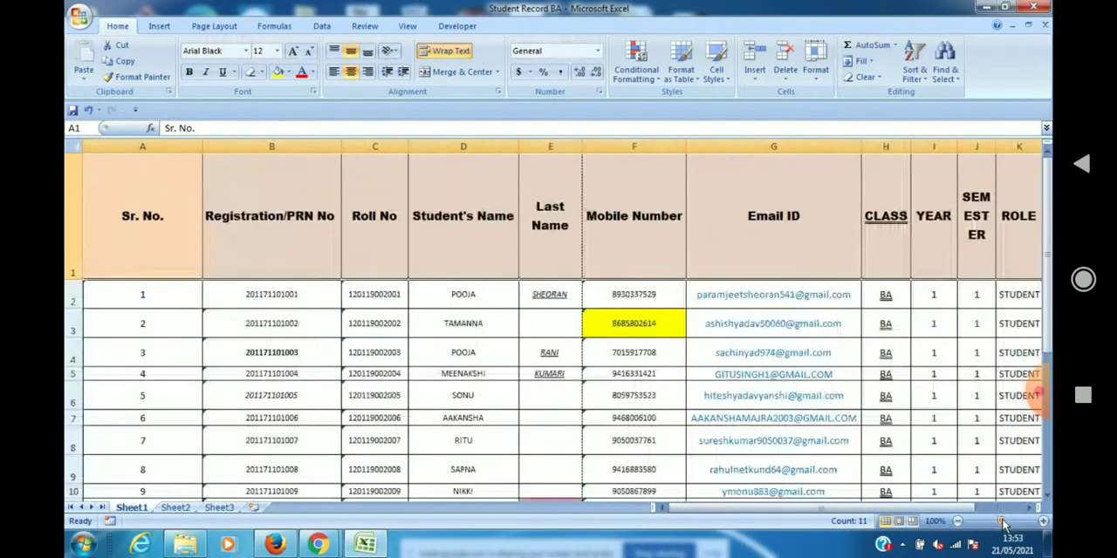
pyautogui.click(1047, 499)
pyautogui.click(1047, 499)
pyautogui.click(1047, 499)
pyautogui.click(1047, 499)
pyautogui.click(1047, 499)
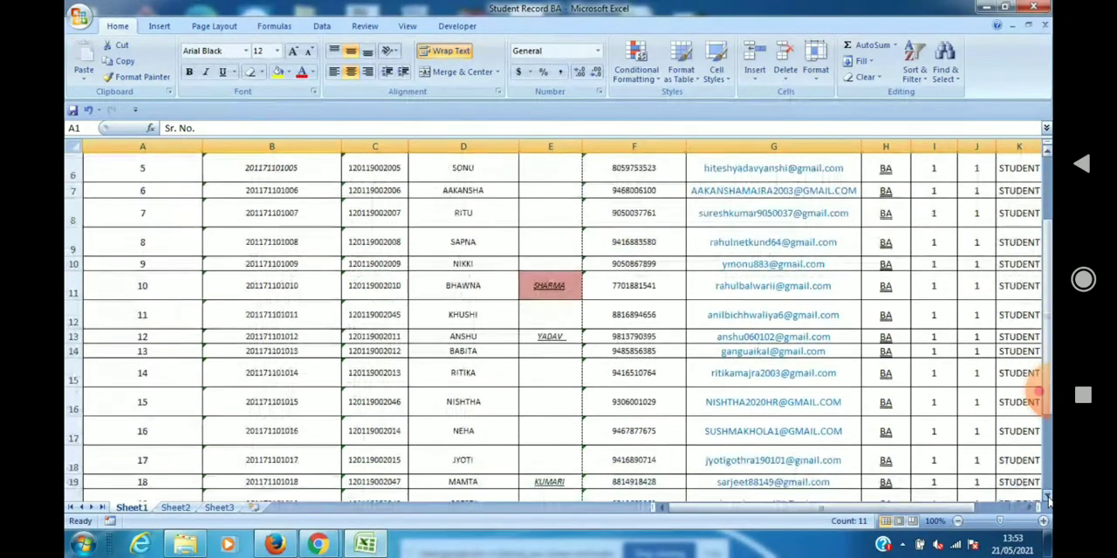
pyautogui.moveTo(998, 521); pyautogui.dragTo(992, 524)
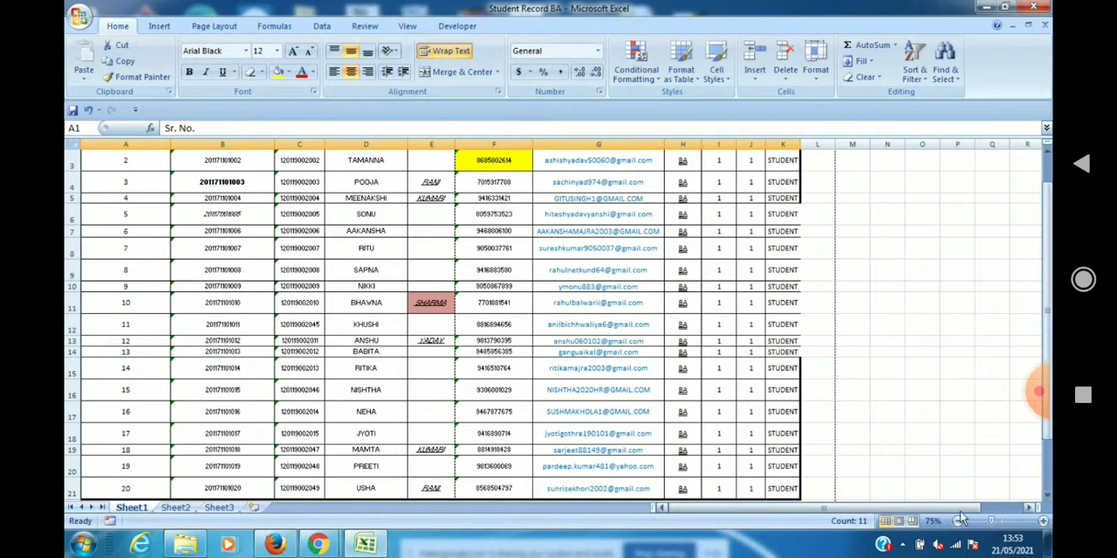
pyautogui.moveTo(995, 521); pyautogui.dragTo(996, 522)
pyautogui.click(1042, 521)
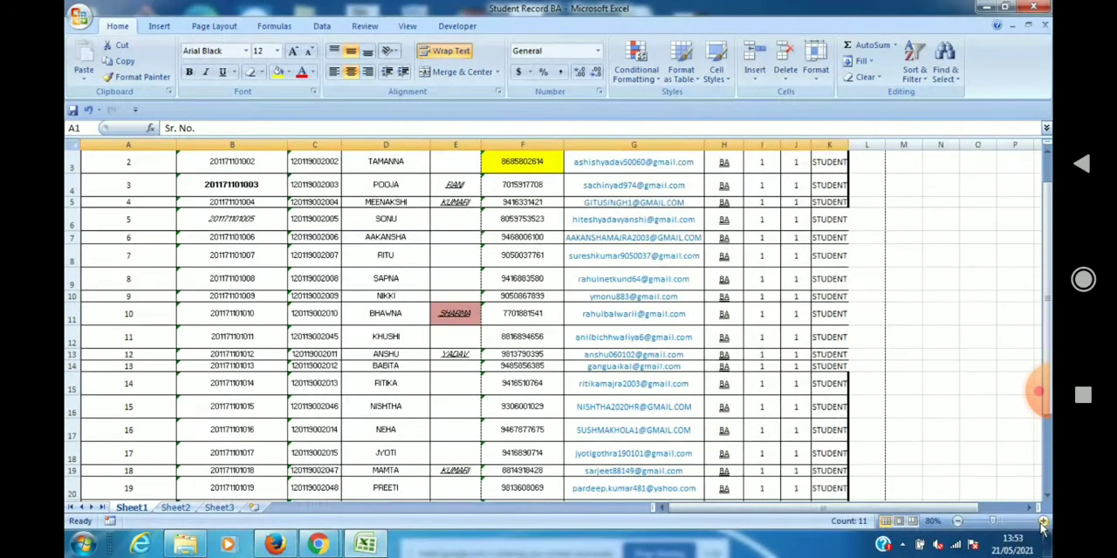
pyautogui.click(1043, 521)
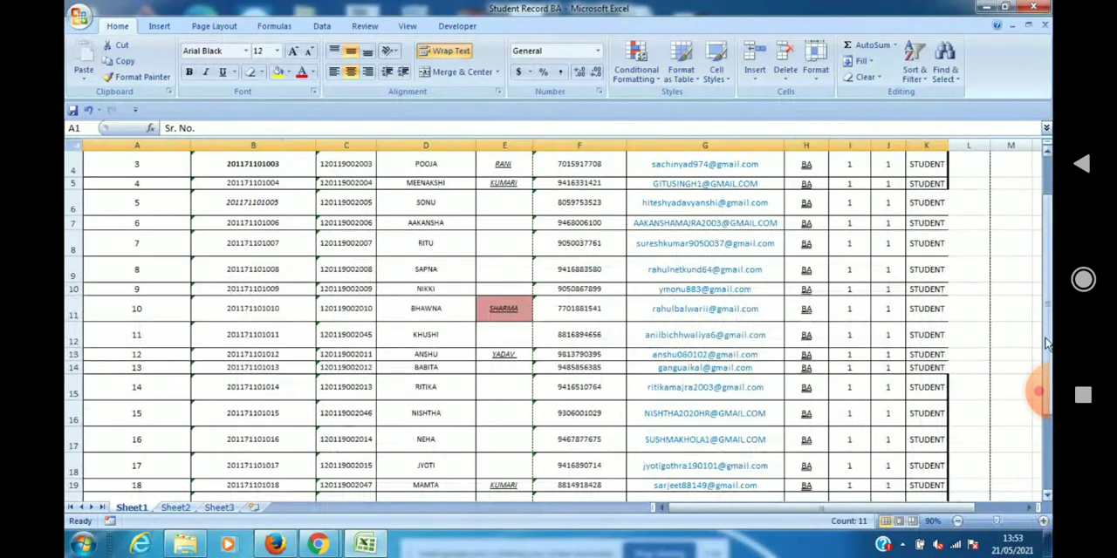
pyautogui.moveTo(1048, 344)
pyautogui.mouseDown()
pyautogui.moveTo(1048, 307)
pyautogui.moveTo(1048, 344)
pyautogui.mouseUp()
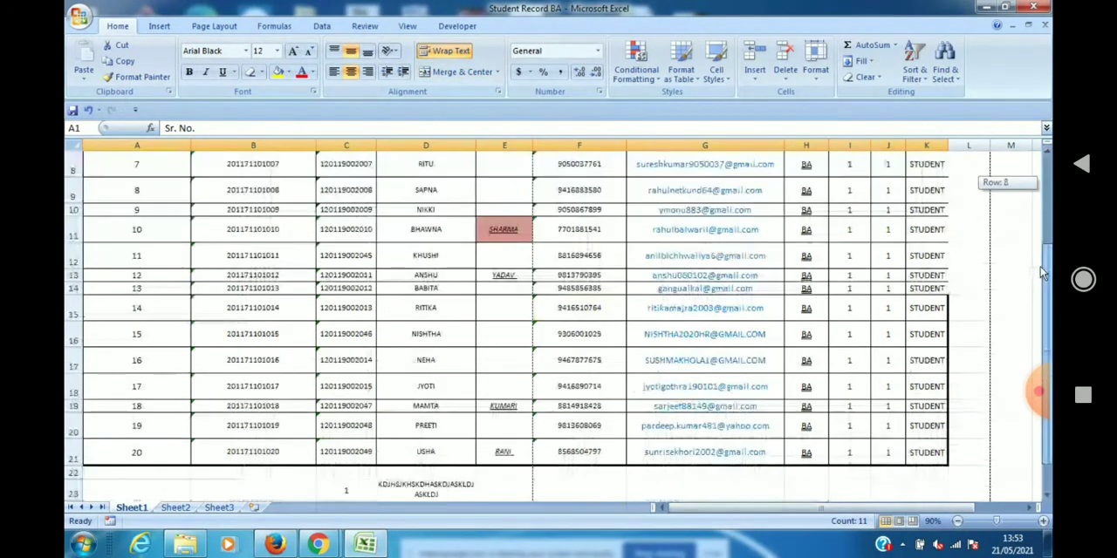
pyautogui.moveTo(1048, 185); pyautogui.dragTo(1044, 292)
pyautogui.click(340, 438)
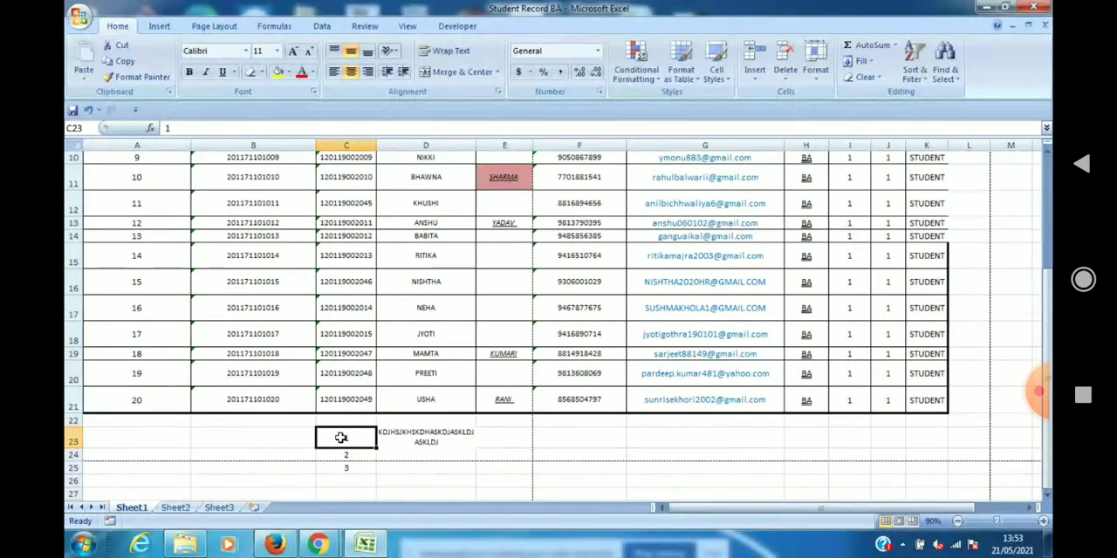
pyautogui.hotkey('shift', 'Down')
pyautogui.hotkey('shift', 'Down')
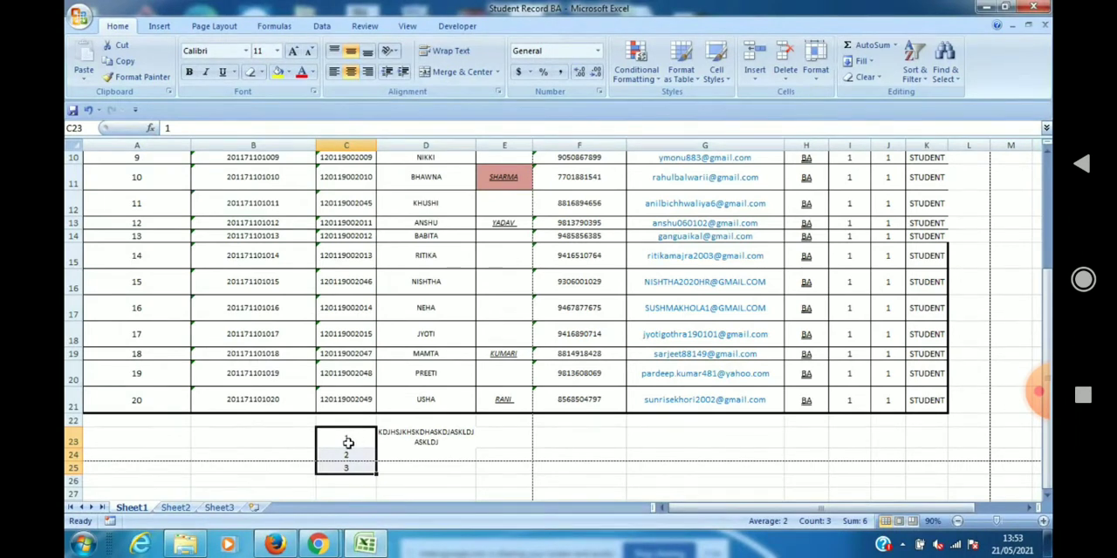
pyautogui.click(499, 73)
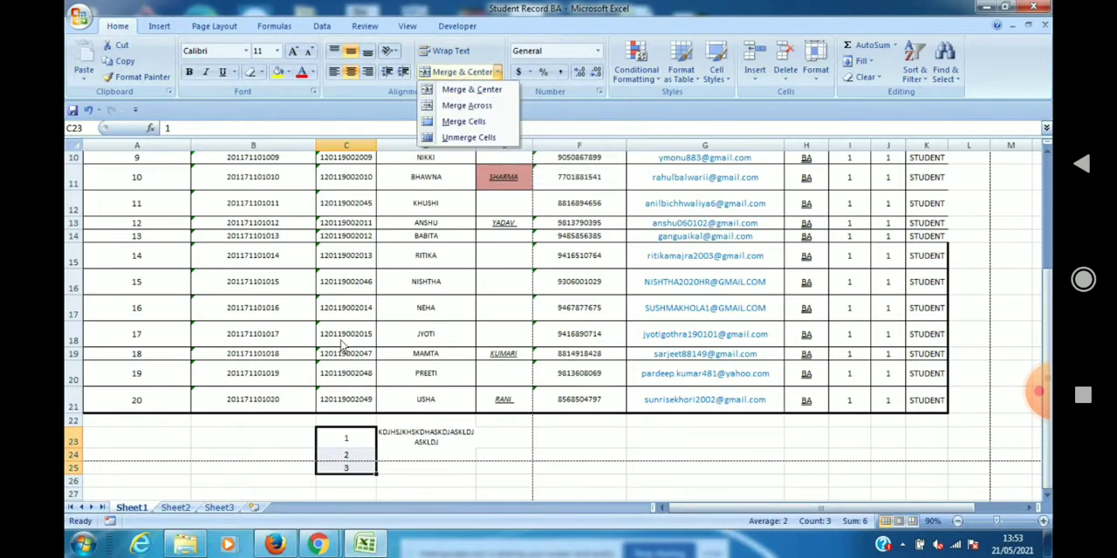
# Enter 1 in cell B23, and merge and center cells B23 and B24.
pyautogui.click(285, 433)
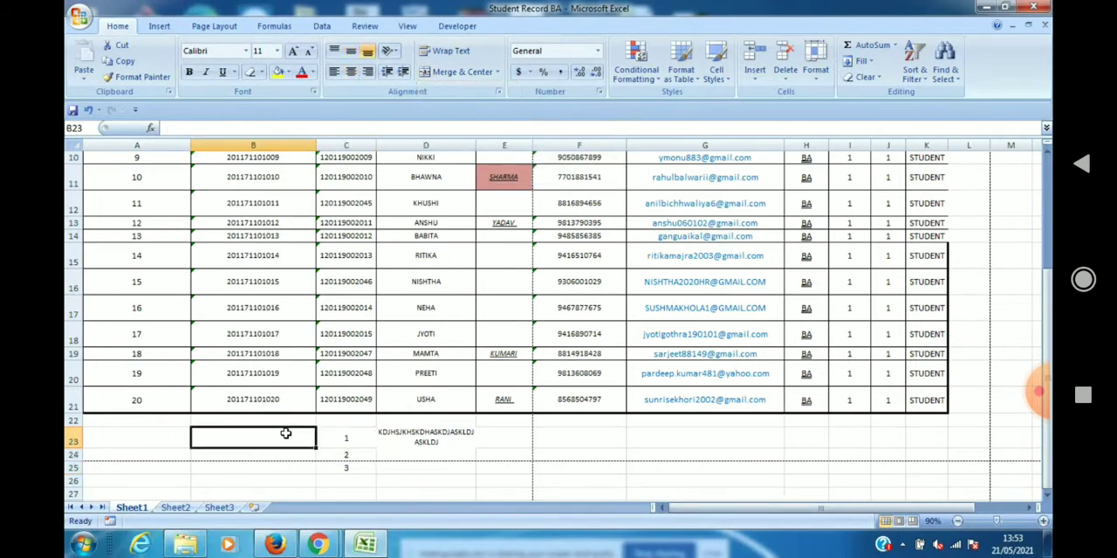
pyautogui.write('1')
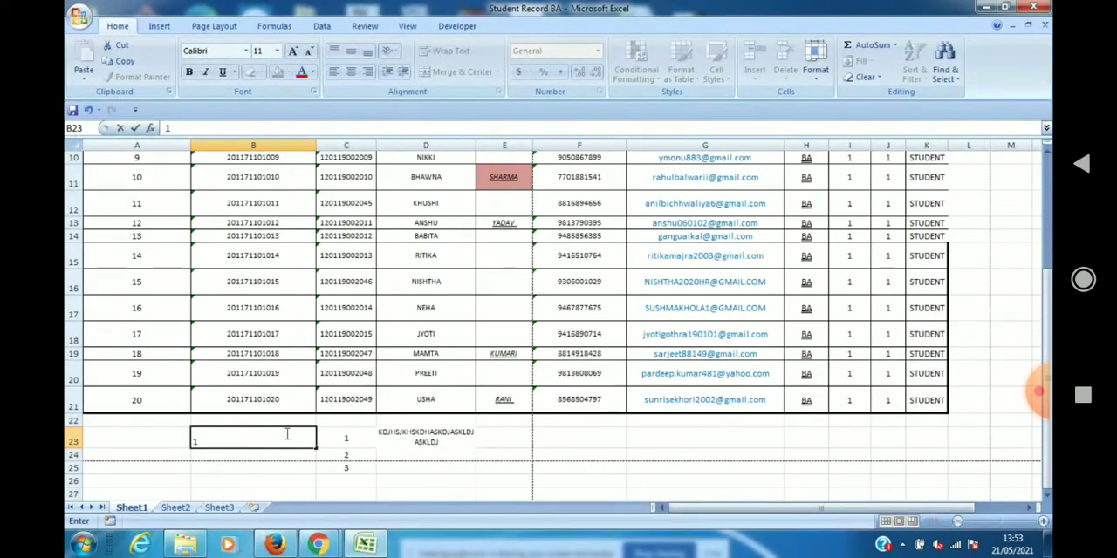
pyautogui.moveTo(286, 434); pyautogui.dragTo(287, 455)
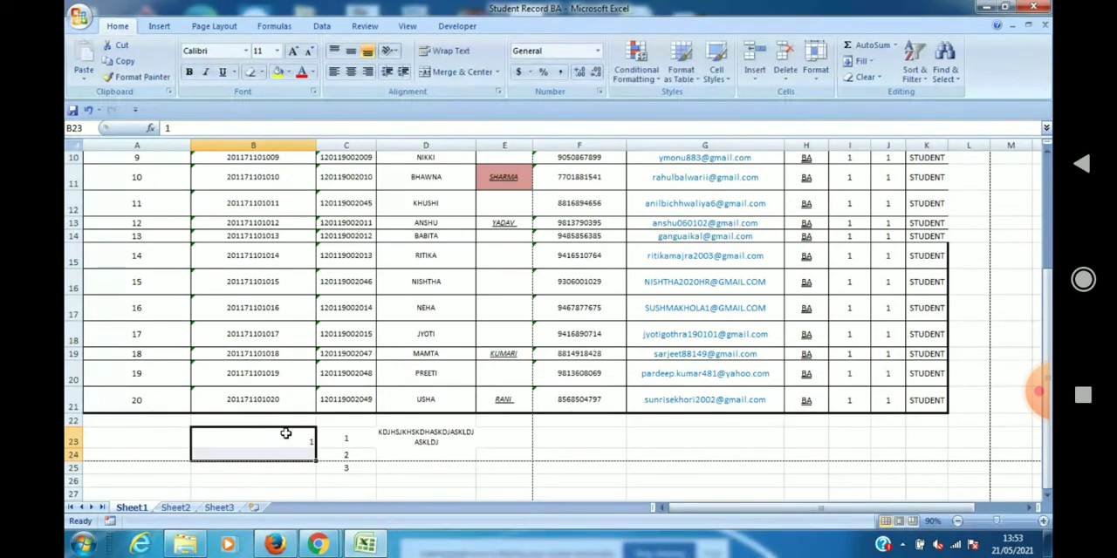
pyautogui.click(460, 72)
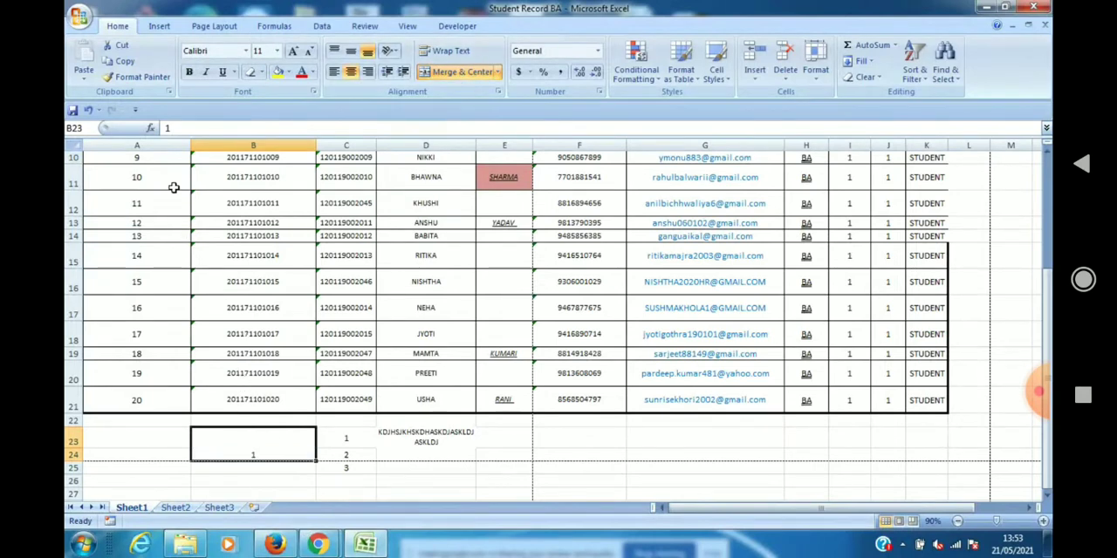
# Apply All Borders to the merged cell B23 and try different alignments on its number, finishing with Middle Align and Center.
pyautogui.click(262, 73)
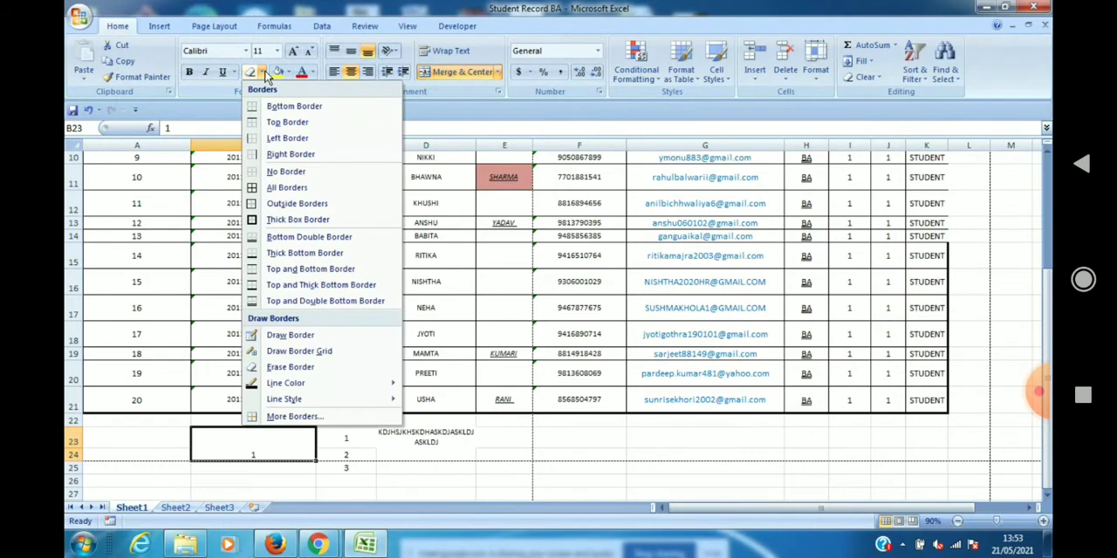
pyautogui.click(255, 188)
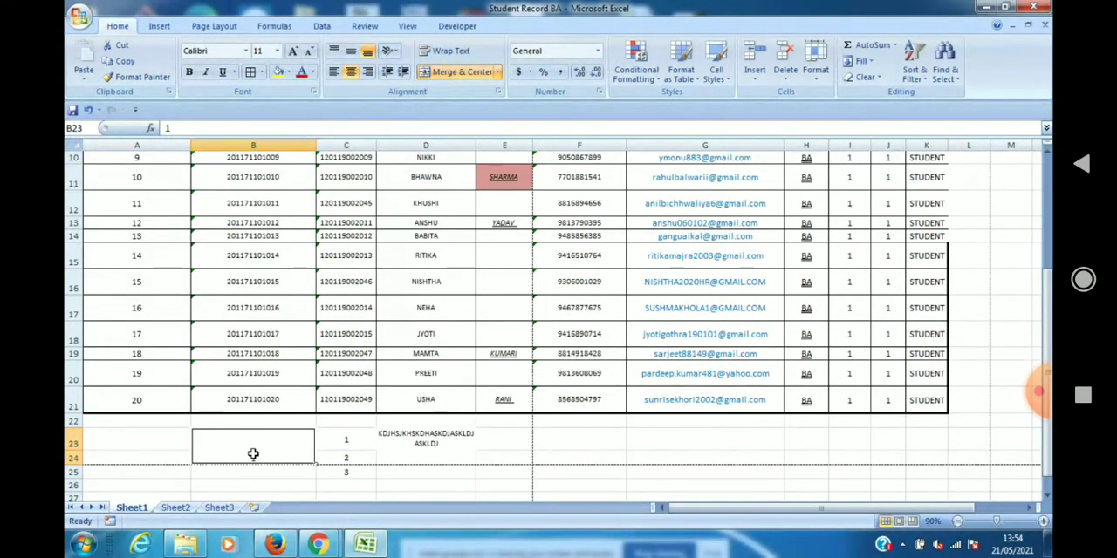
pyautogui.click(350, 53)
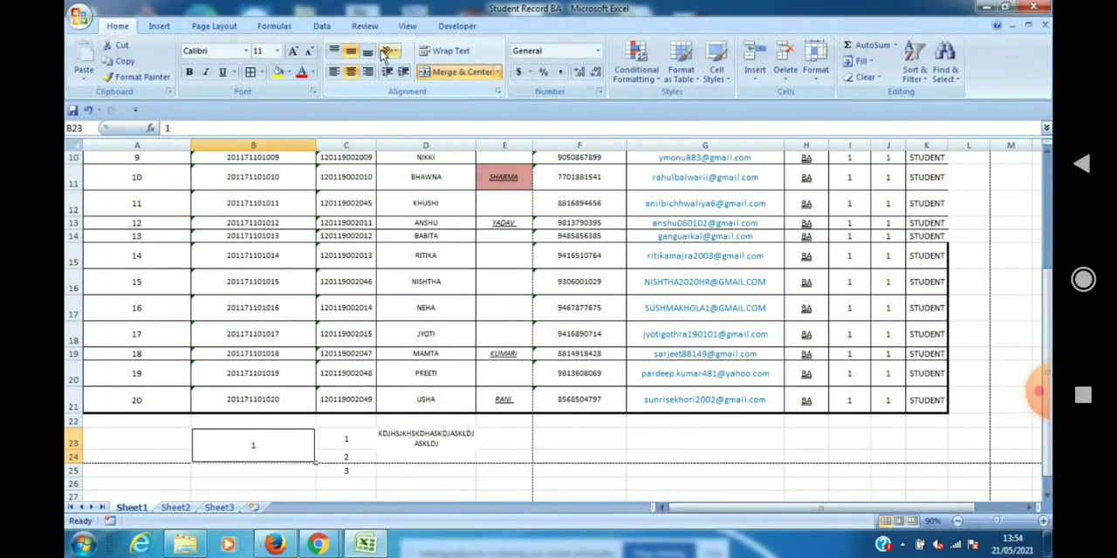
pyautogui.click(363, 53)
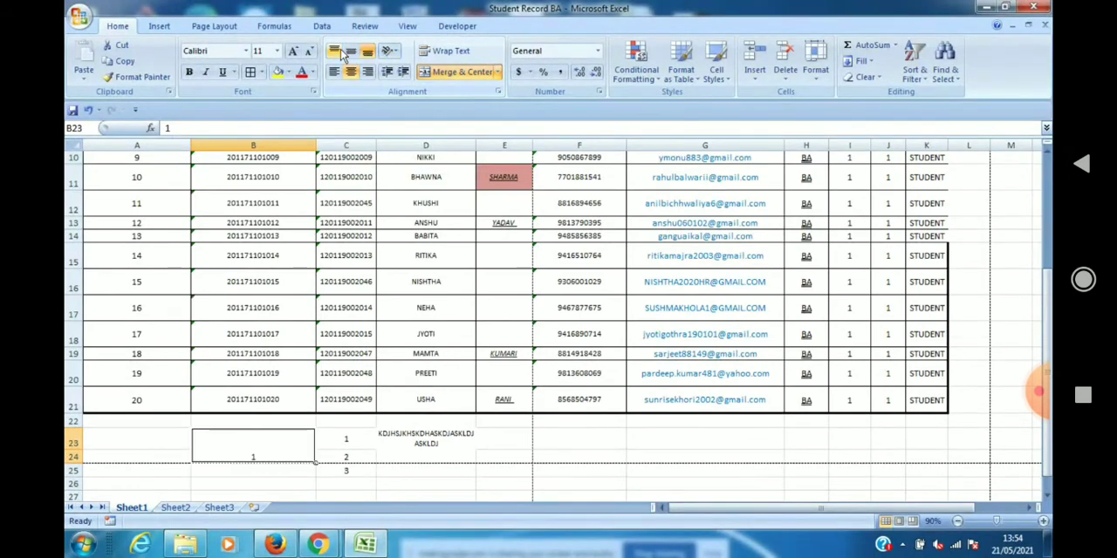
pyautogui.click(334, 51)
pyautogui.click(352, 75)
pyautogui.click(352, 53)
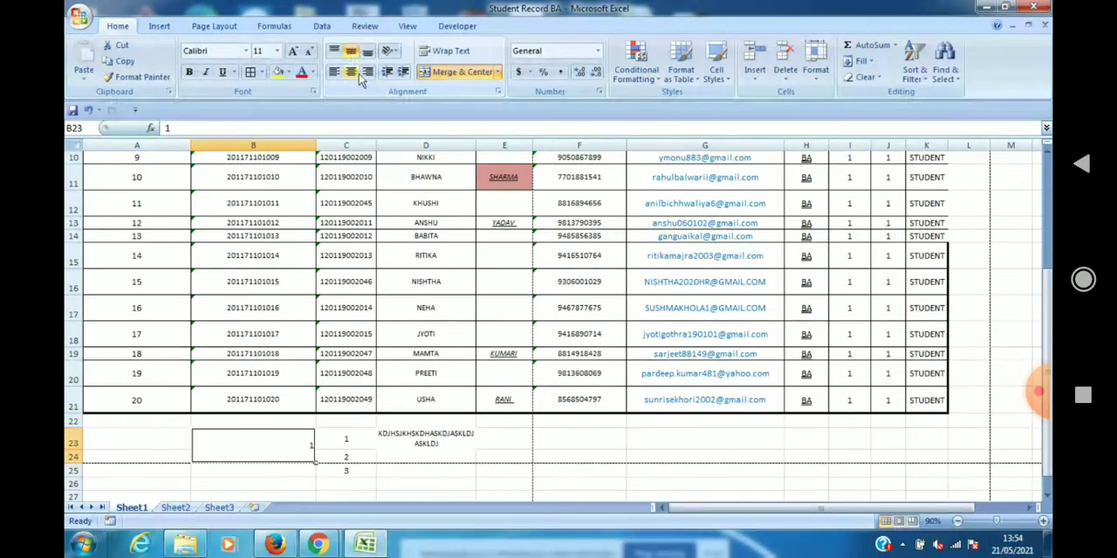
pyautogui.click(352, 73)
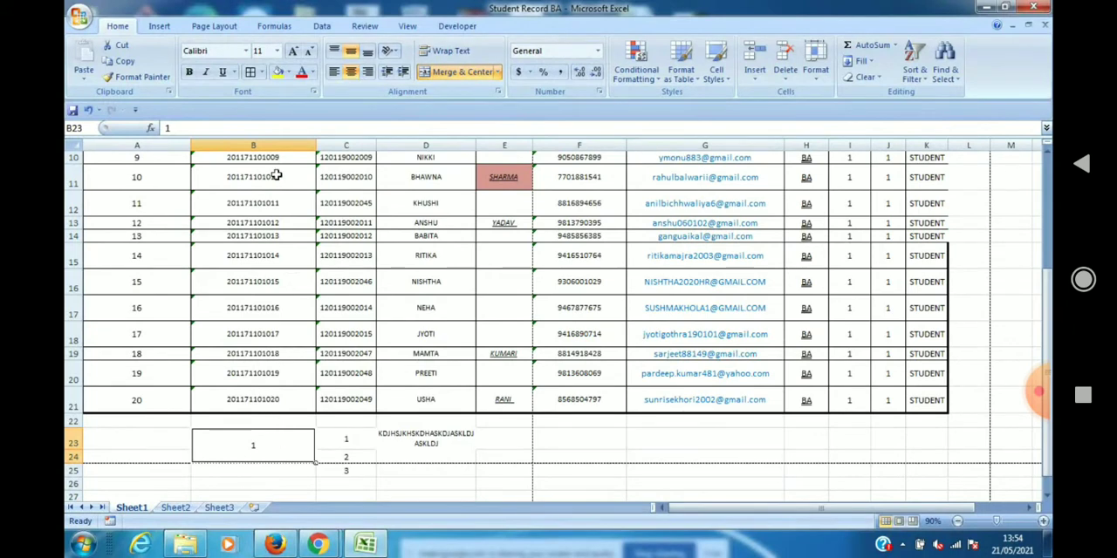
# Make the number in merged cell B23 bold and set its font size to 20.
pyautogui.click(276, 52)
pyautogui.hotkey('ctrl', 'b')
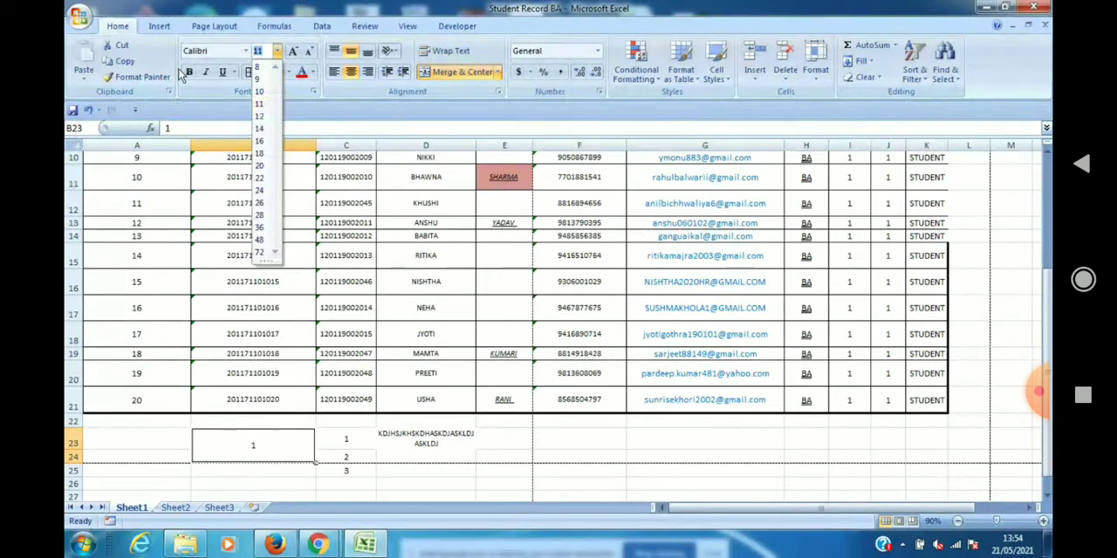
pyautogui.click(275, 52)
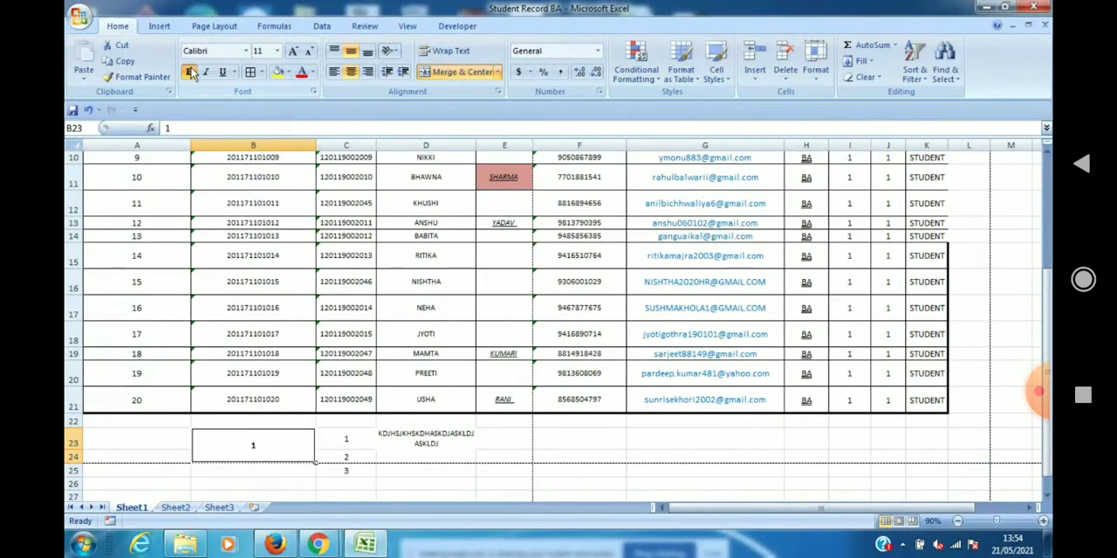
pyautogui.click(275, 51)
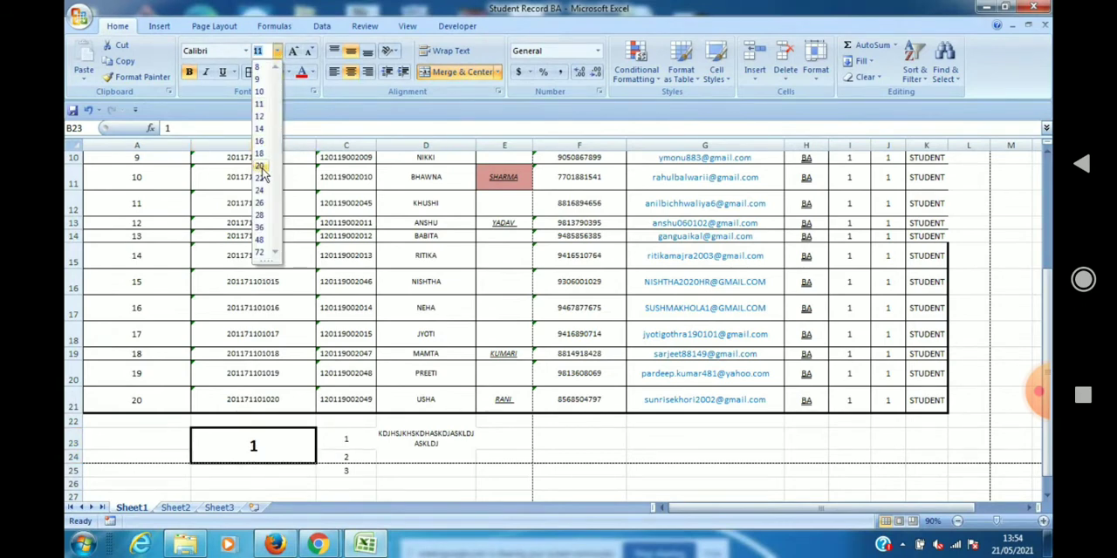
pyautogui.click(260, 167)
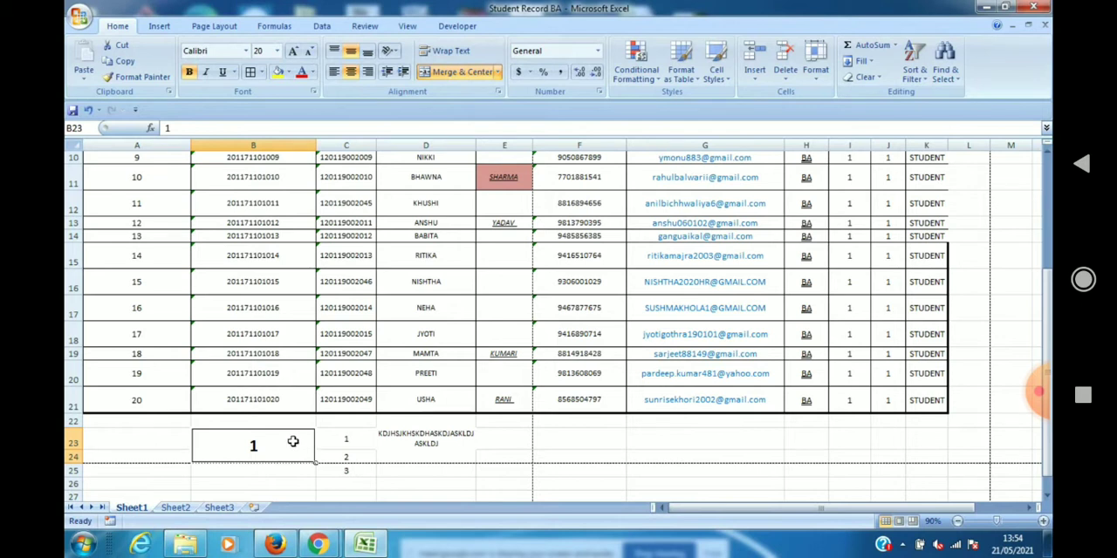
pyautogui.click(457, 26)
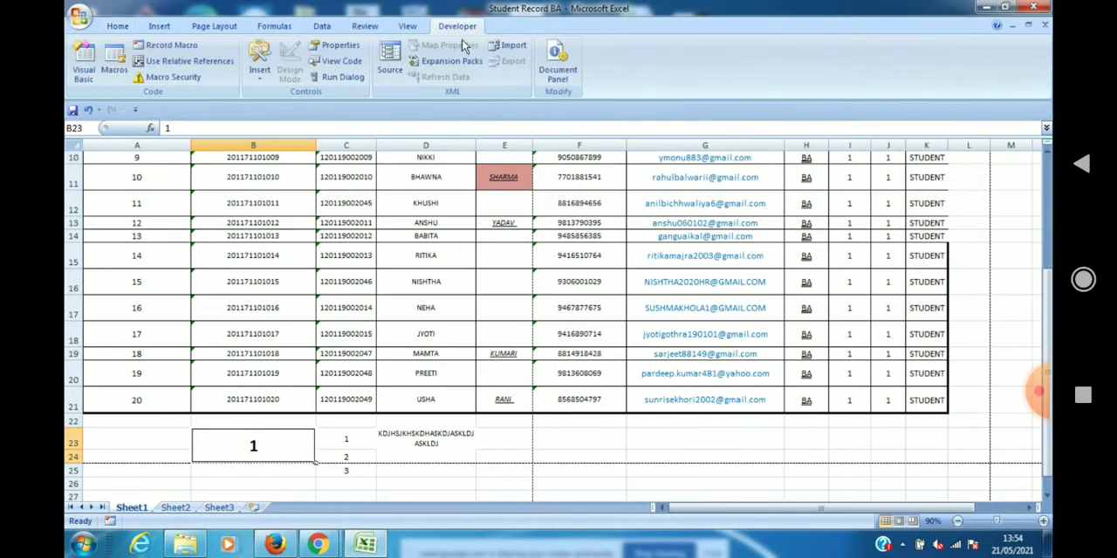
pyautogui.click(117, 26)
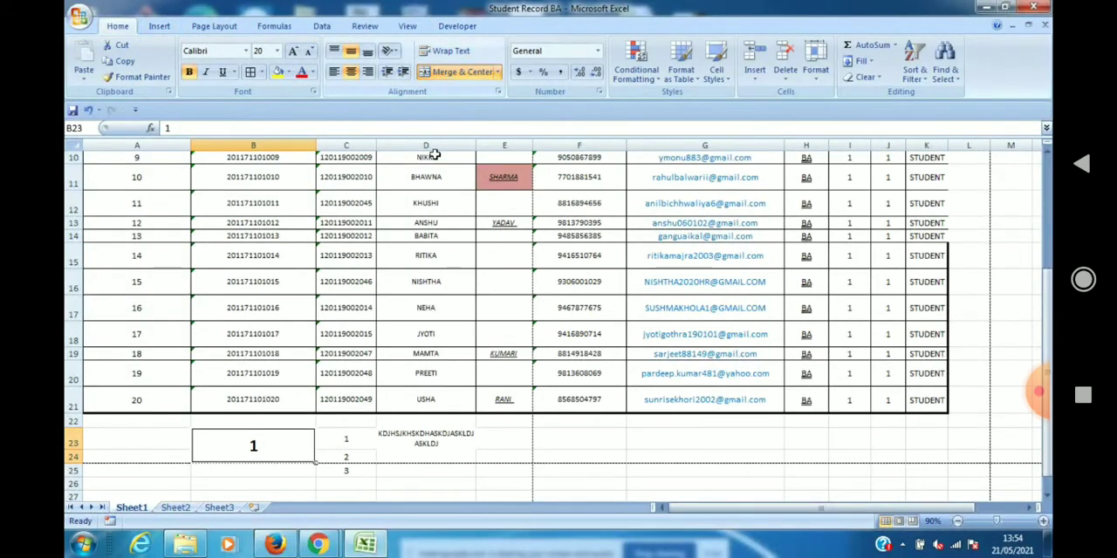
# Try Merge Across on cells C23 to C25, repeating the attempt after reselecting the range.
pyautogui.click(356, 433)
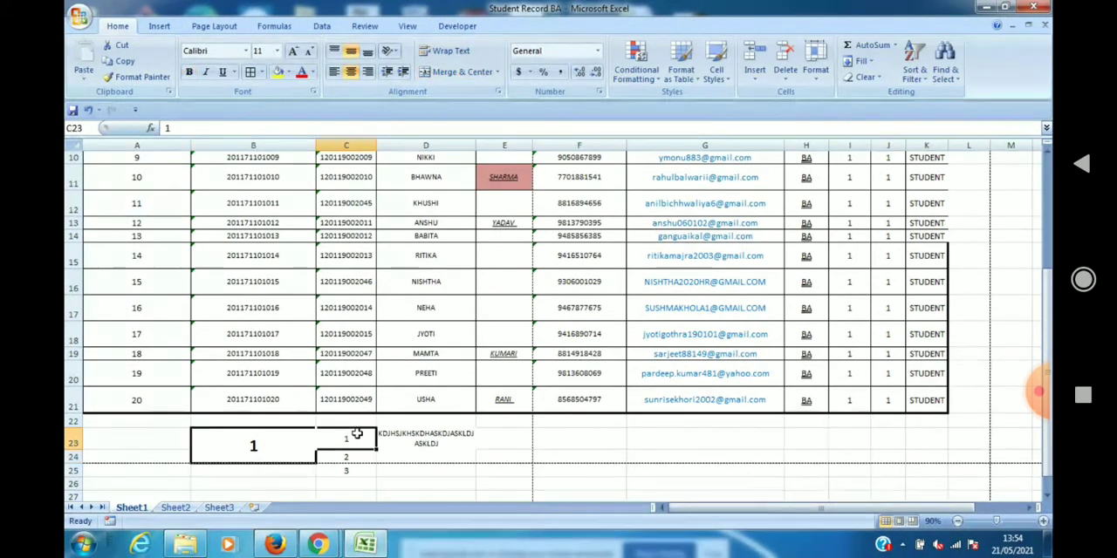
pyautogui.hotkey('shift', 'Down')
pyautogui.hotkey('shift', 'Down')
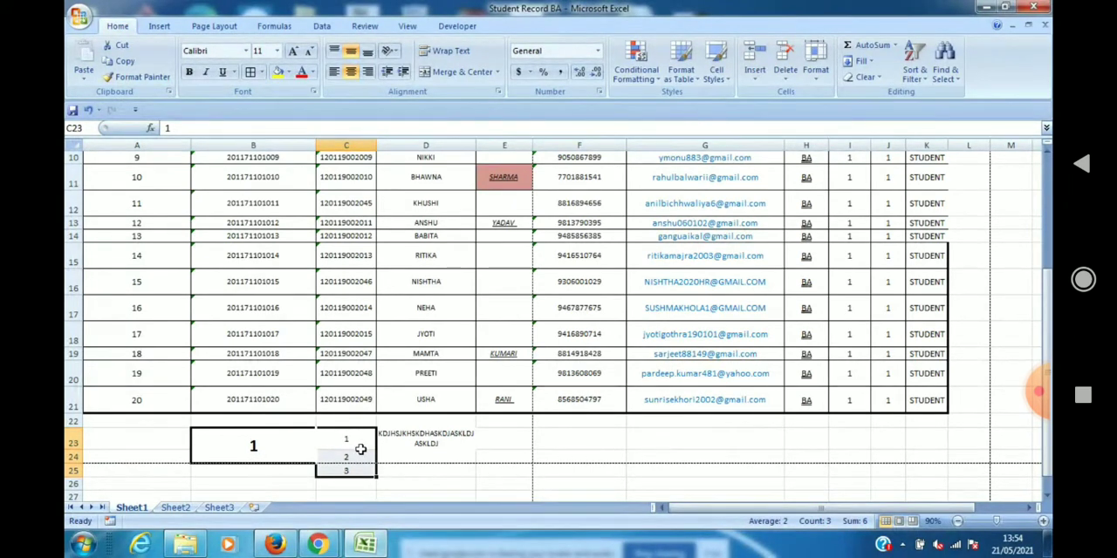
pyautogui.click(499, 77)
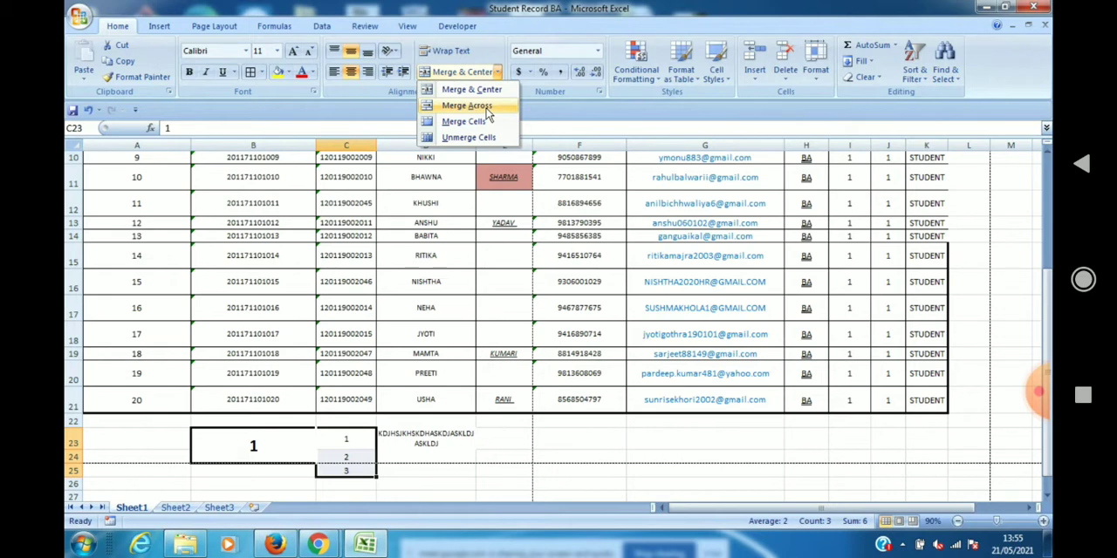
pyautogui.click(487, 112)
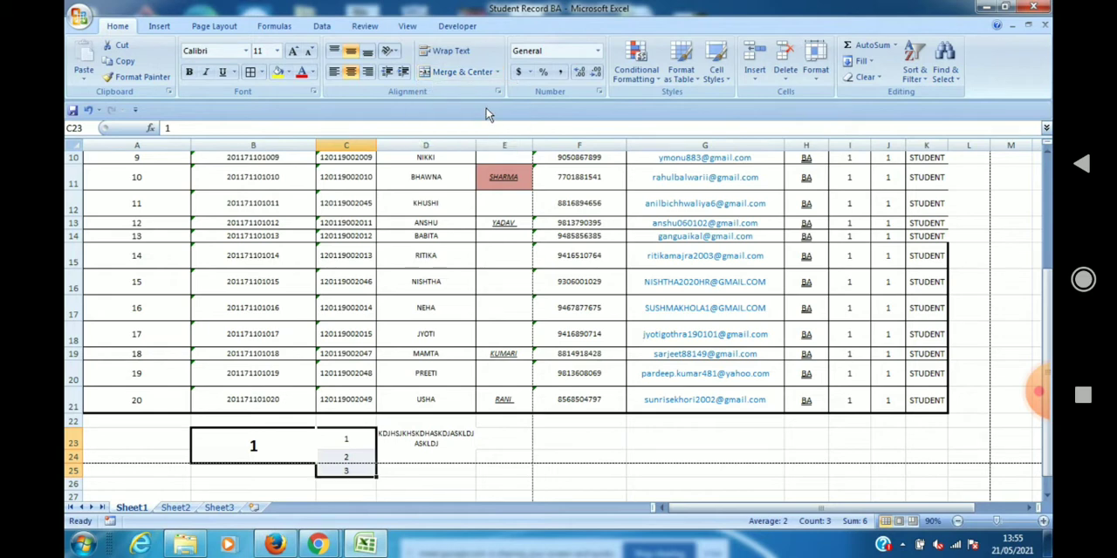
pyautogui.click(371, 487)
pyautogui.click(352, 440)
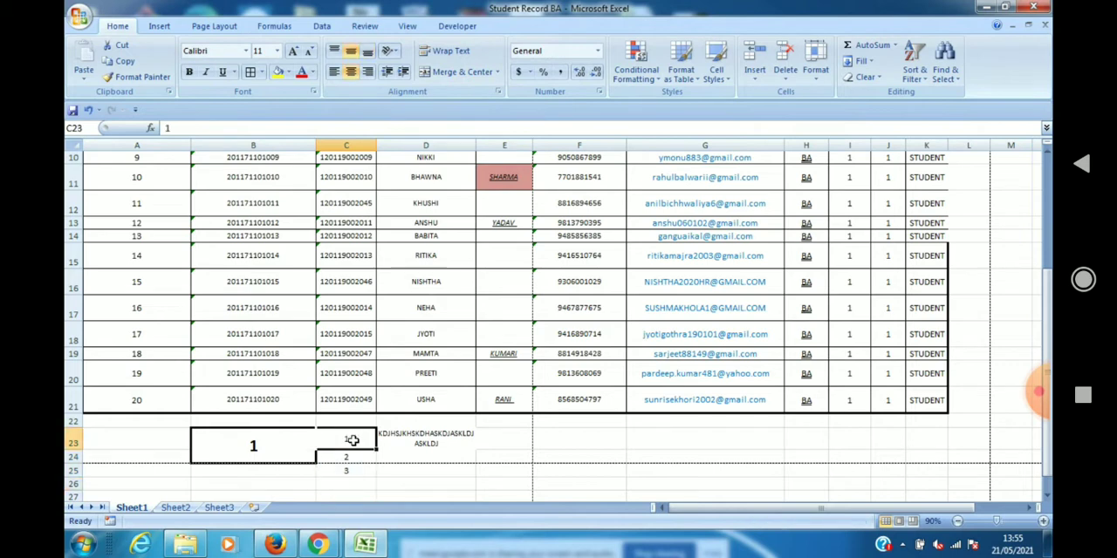
pyautogui.moveTo(352, 440); pyautogui.dragTo(352, 471)
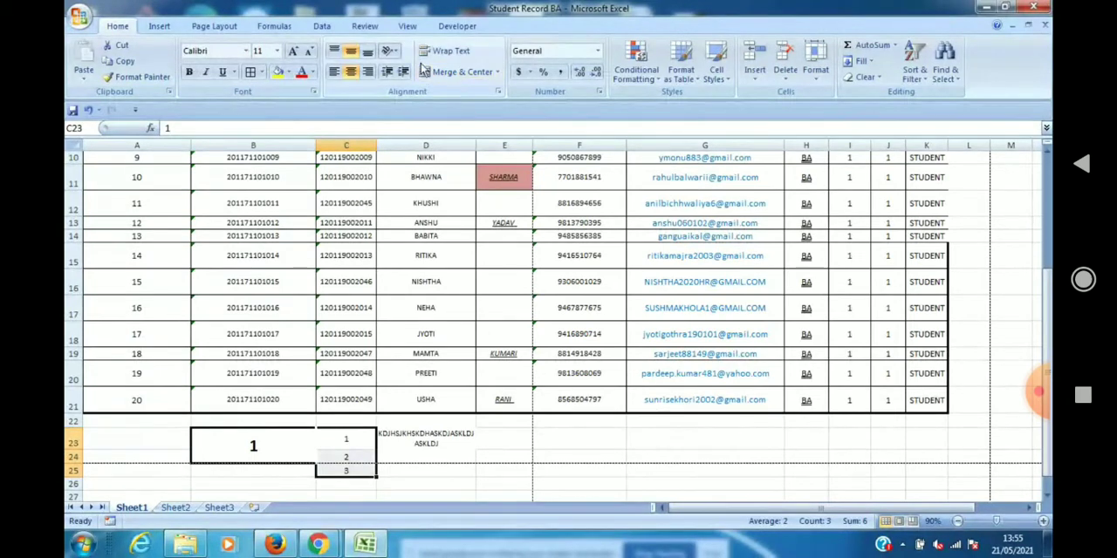
pyautogui.click(497, 72)
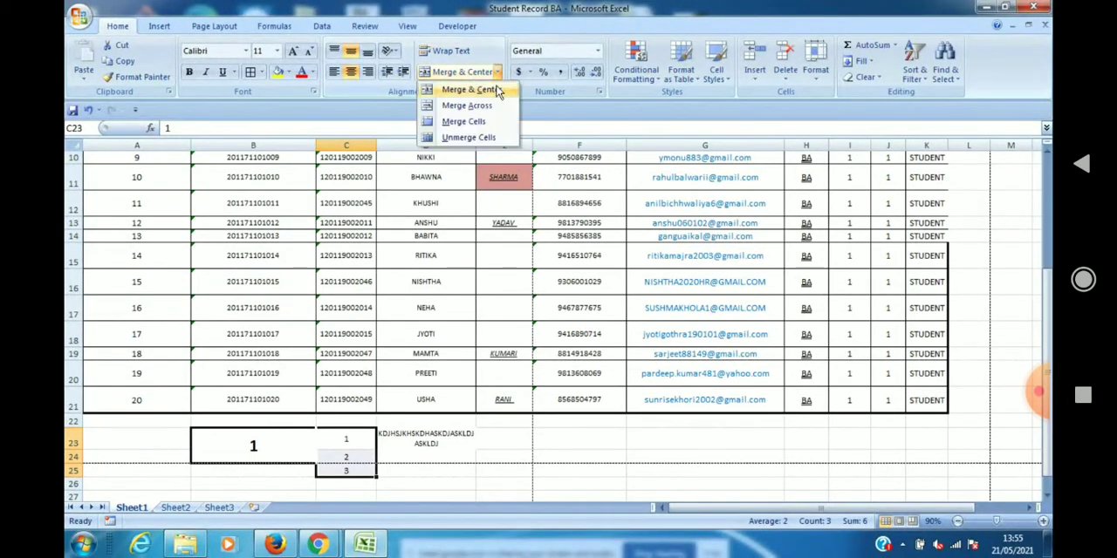
pyautogui.click(483, 108)
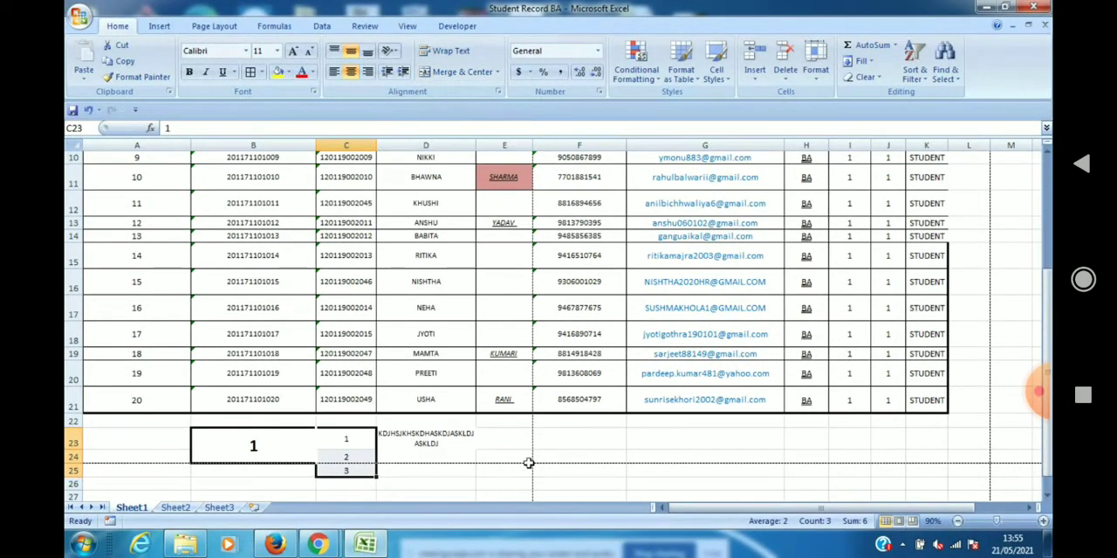
# Enter 1 in cell F23 and 2 in cell F24.
pyautogui.click(589, 445)
pyautogui.write('1')
pyautogui.press('Return')
pyautogui.write('2')
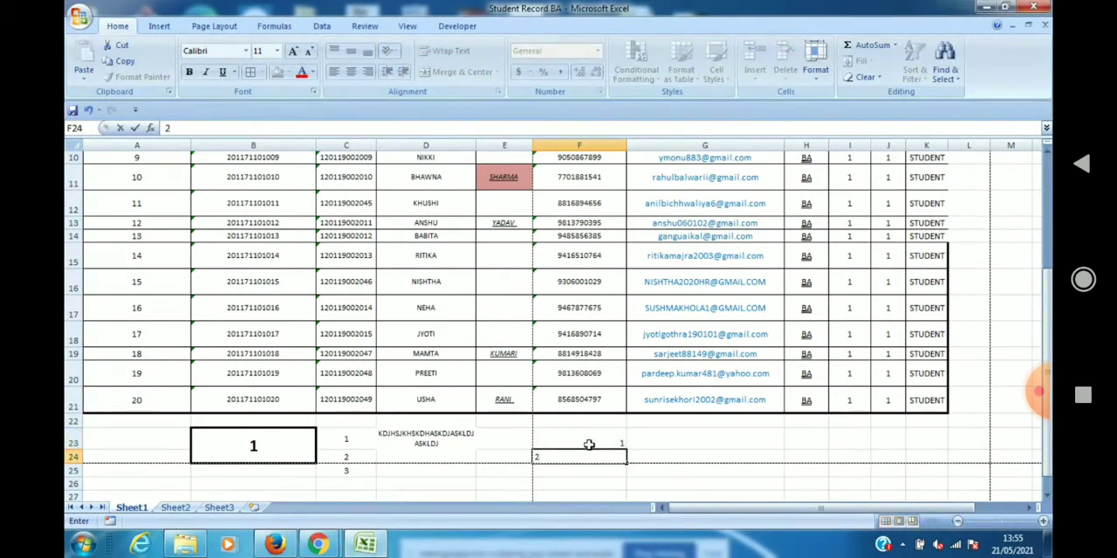
pyautogui.click(603, 481)
# Format the numbers in F23 and F24 as bold with font size 14.
pyautogui.click(602, 444)
pyautogui.hotkey('shift', 'Down')
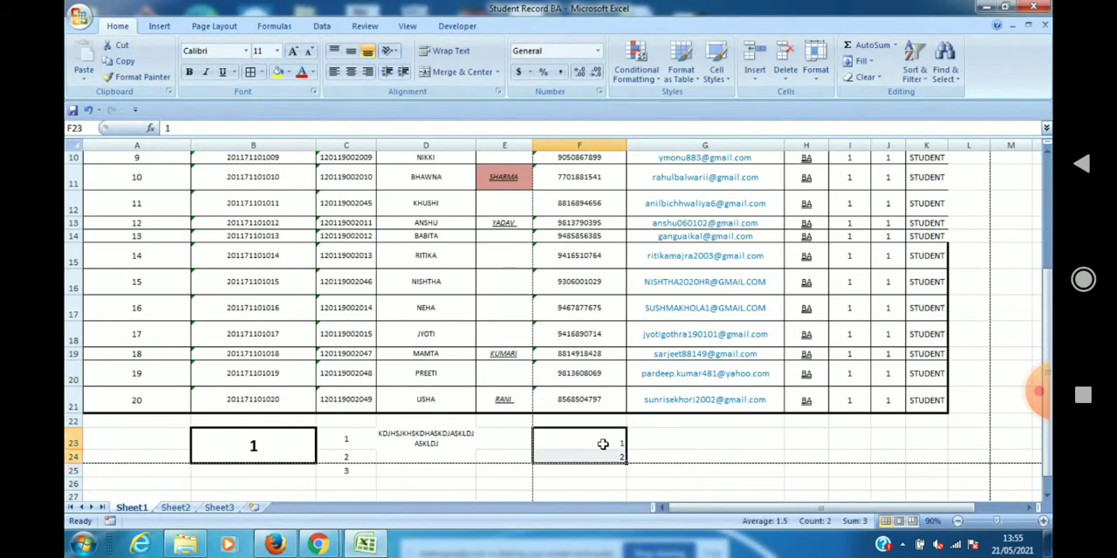
pyautogui.click(276, 51)
pyautogui.click(261, 129)
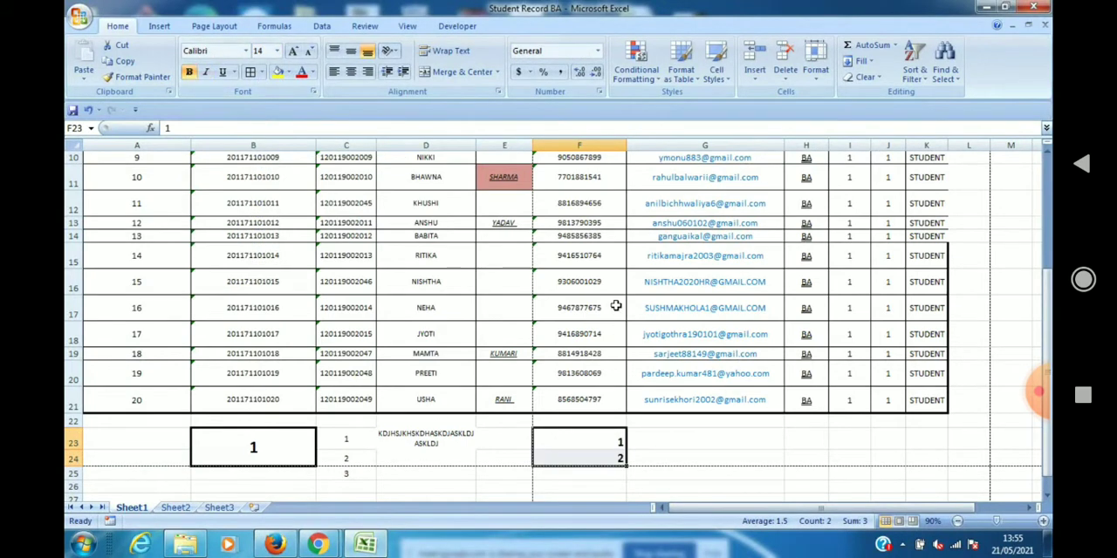
# Try Merge Across on cells F23 and F24, and check each cell individually.
pyautogui.click(498, 73)
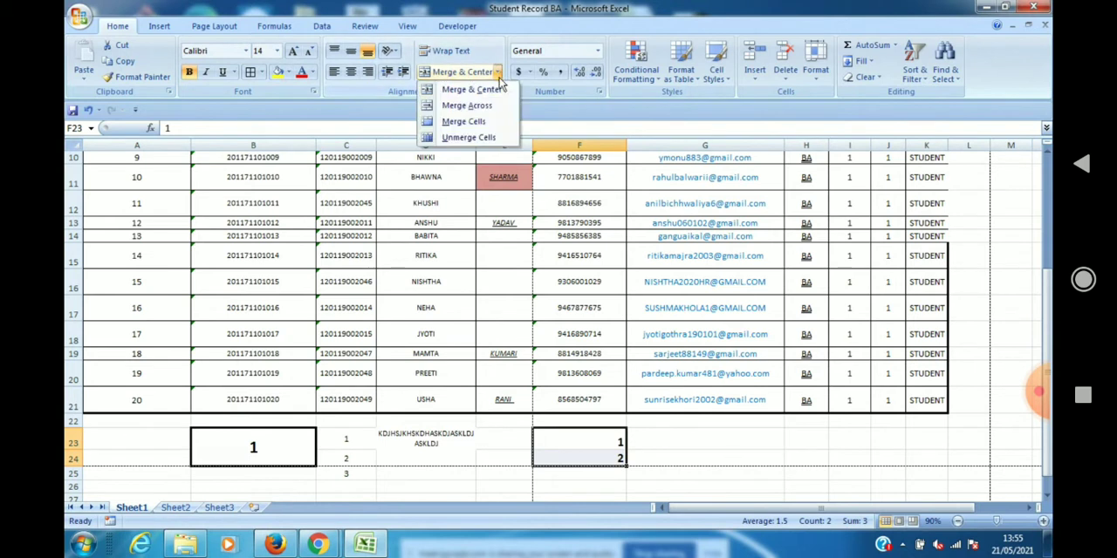
pyautogui.click(493, 109)
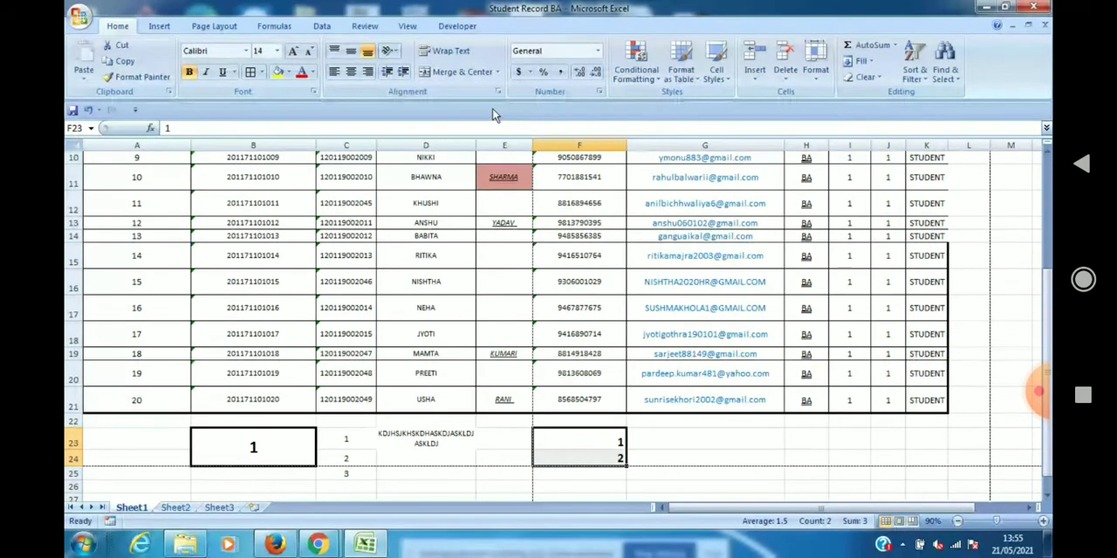
pyautogui.click(596, 453)
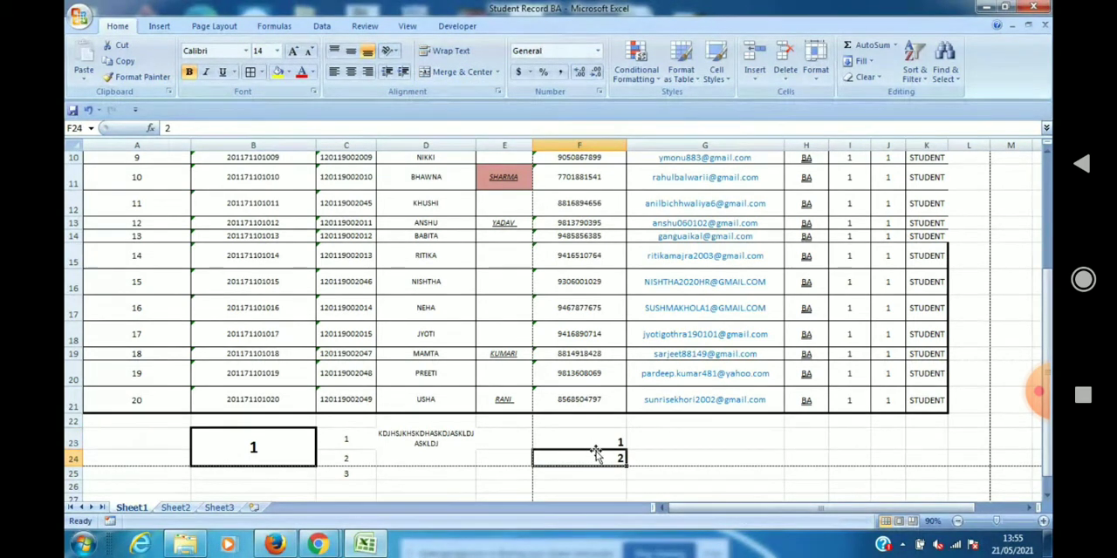
pyautogui.click(604, 445)
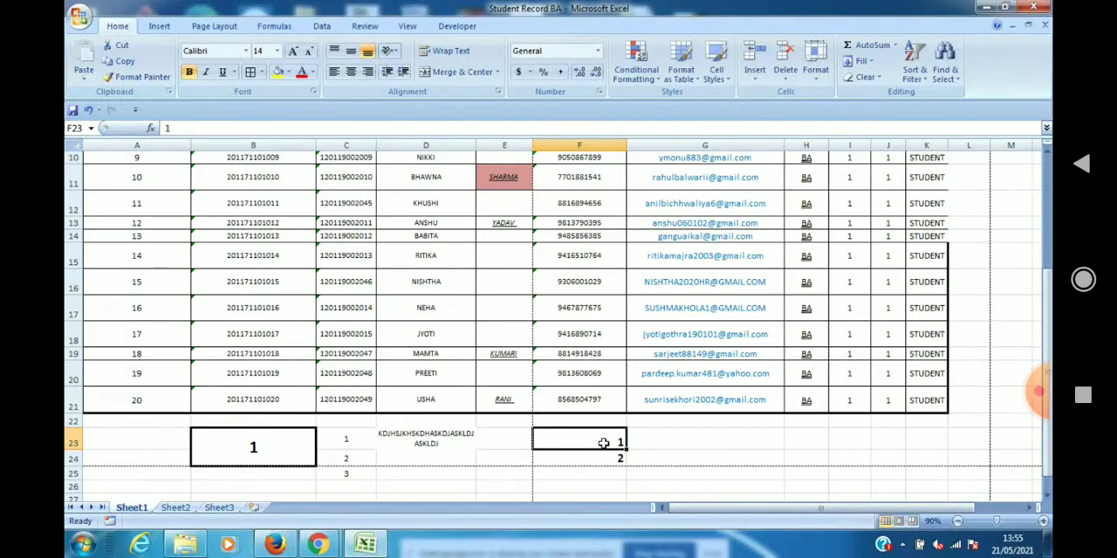
# Try Merge Cells on F23 and F24, cancel the merge, and try Unmerge Cells on the same range.
pyautogui.moveTo(603, 443); pyautogui.dragTo(603, 459)
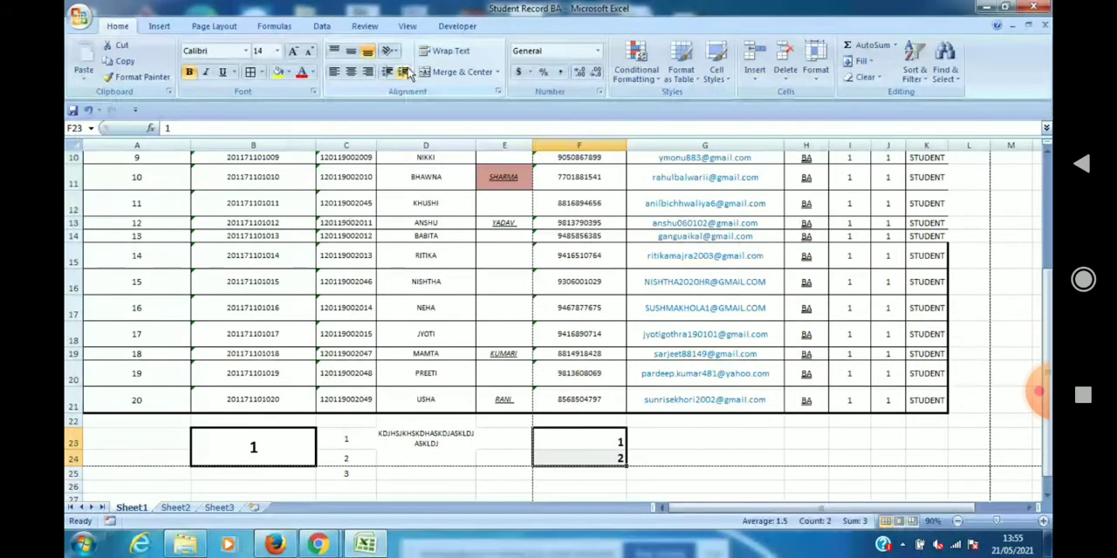
pyautogui.click(497, 72)
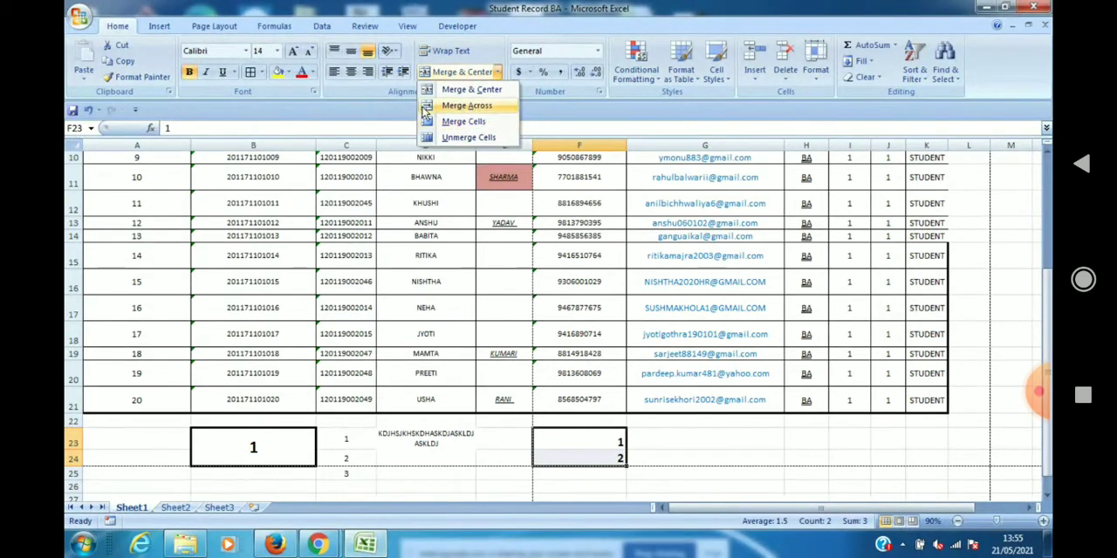
pyautogui.click(509, 77)
pyautogui.click(497, 74)
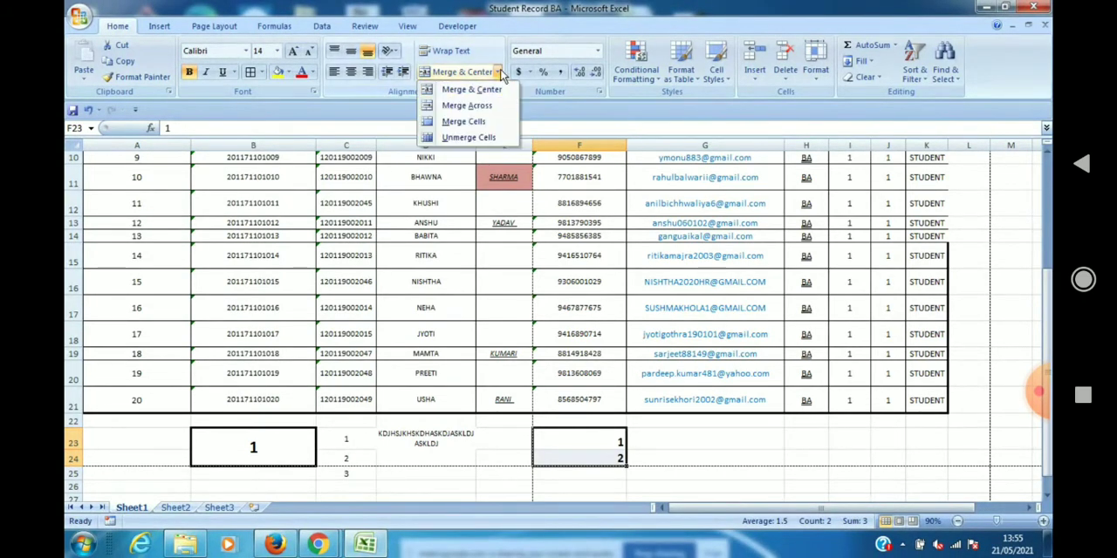
pyautogui.click(486, 123)
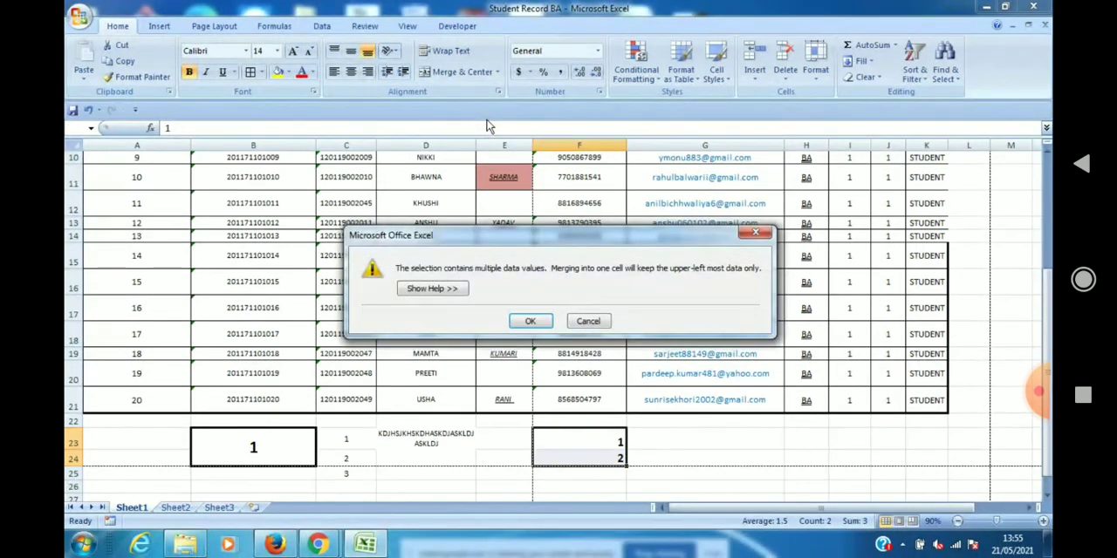
pyautogui.press('Escape')
pyautogui.click(498, 72)
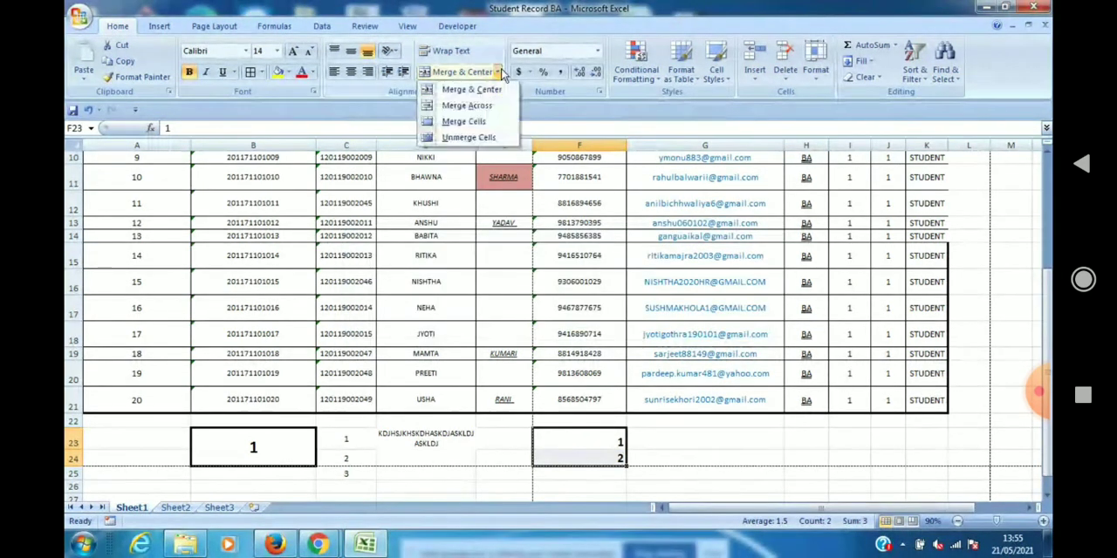
pyautogui.click(471, 138)
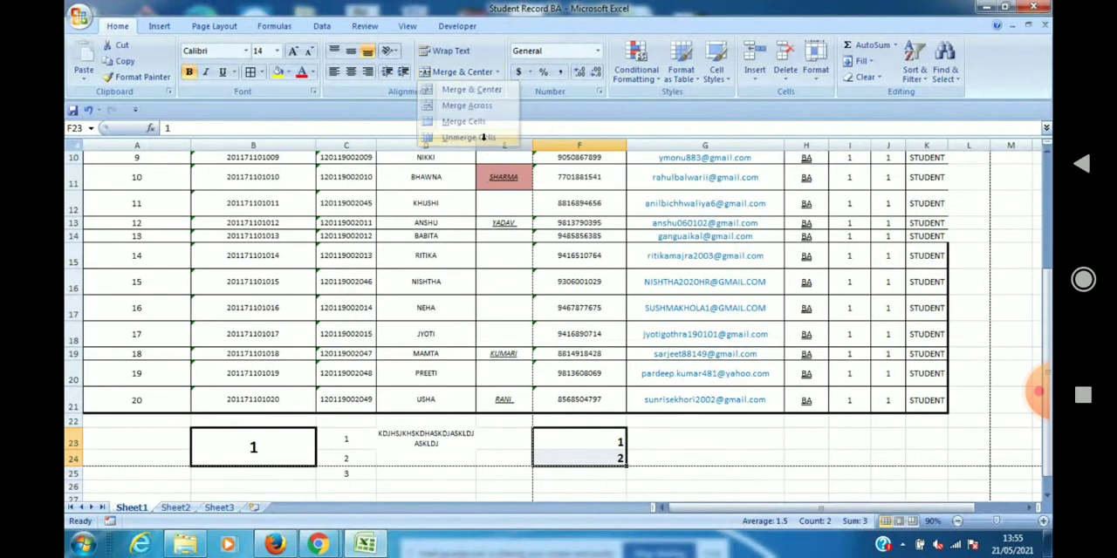
# Merge and center cells F23 and F24, accepting that only the upper value is kept.
pyautogui.click(451, 72)
pyautogui.click(537, 319)
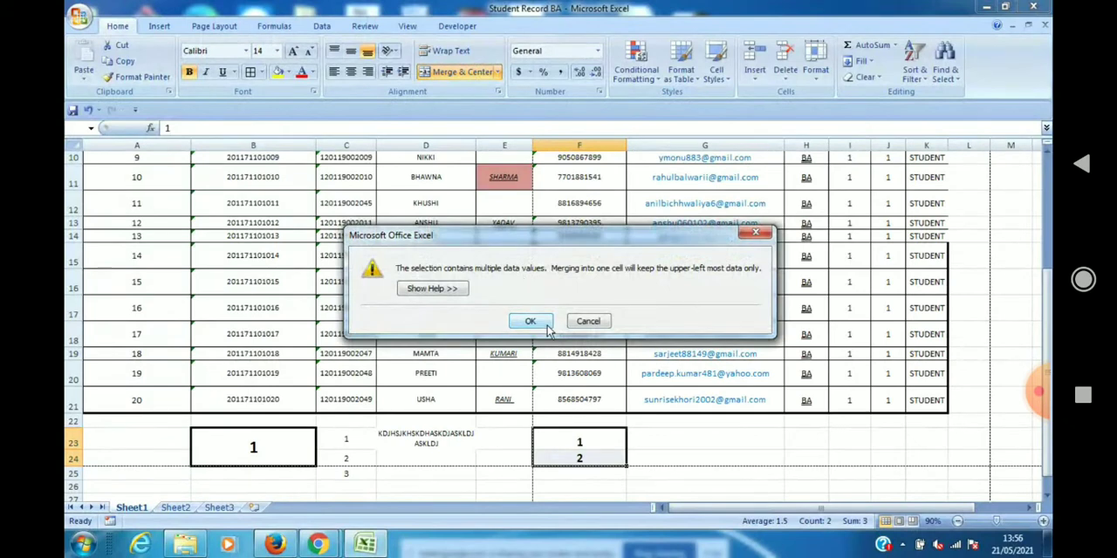
pyautogui.click(497, 72)
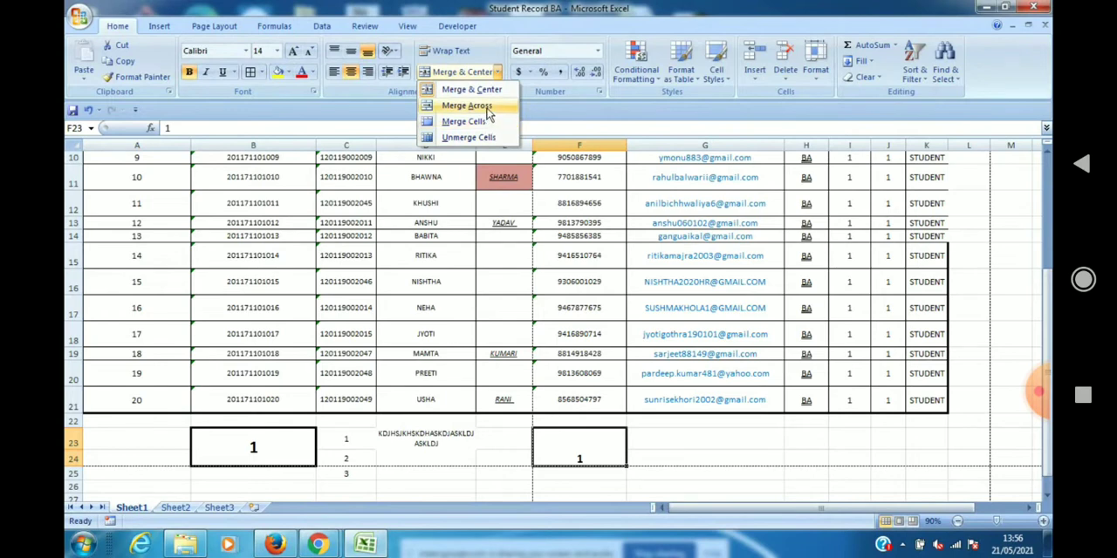
pyautogui.click(576, 457)
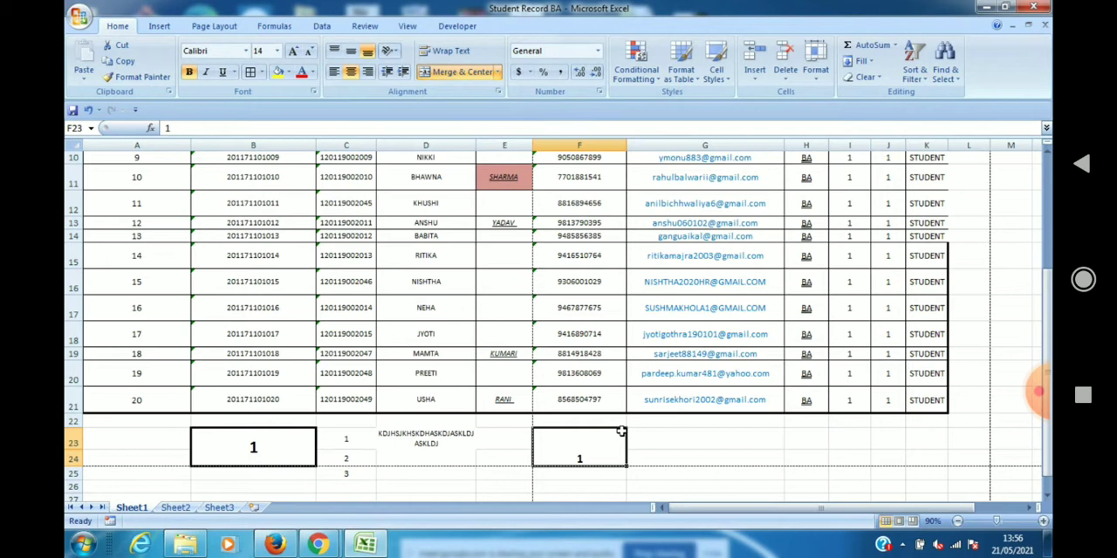
# Return to the top of the student table on Sheet1 and examine the Format Painter's description.
pyautogui.click(336, 441)
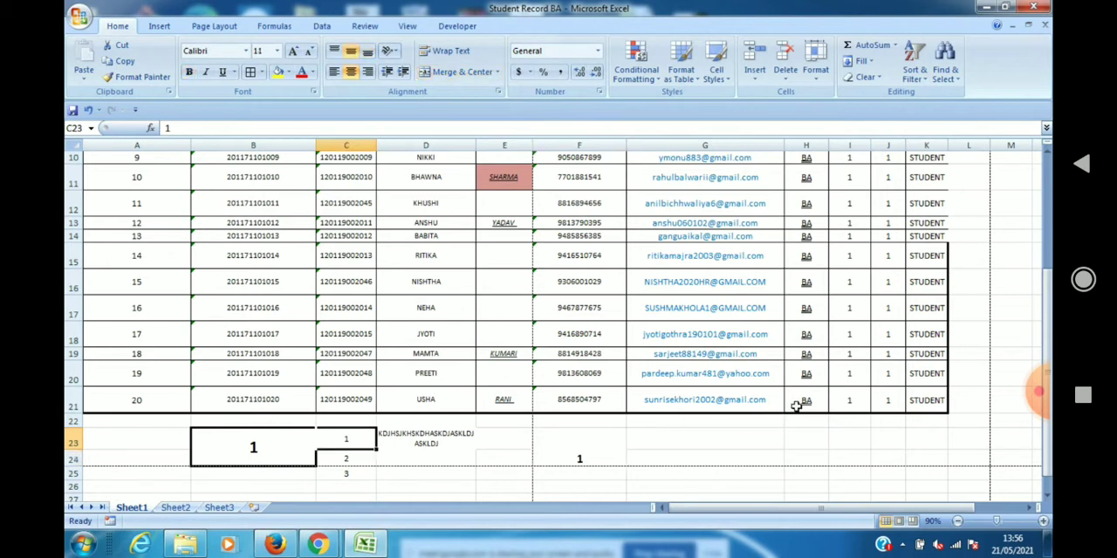
pyautogui.click(1047, 154)
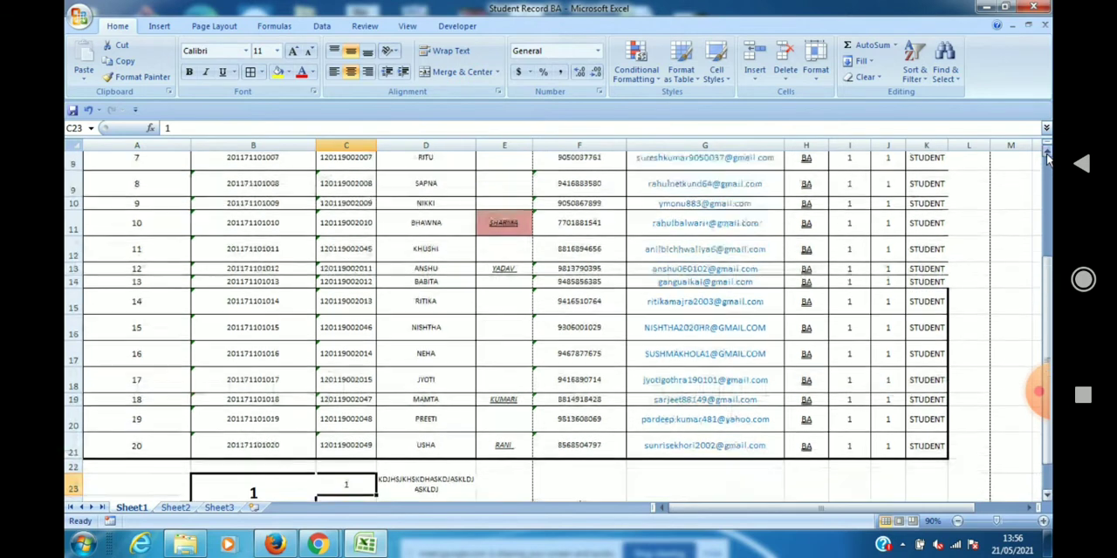
pyautogui.click(1047, 153)
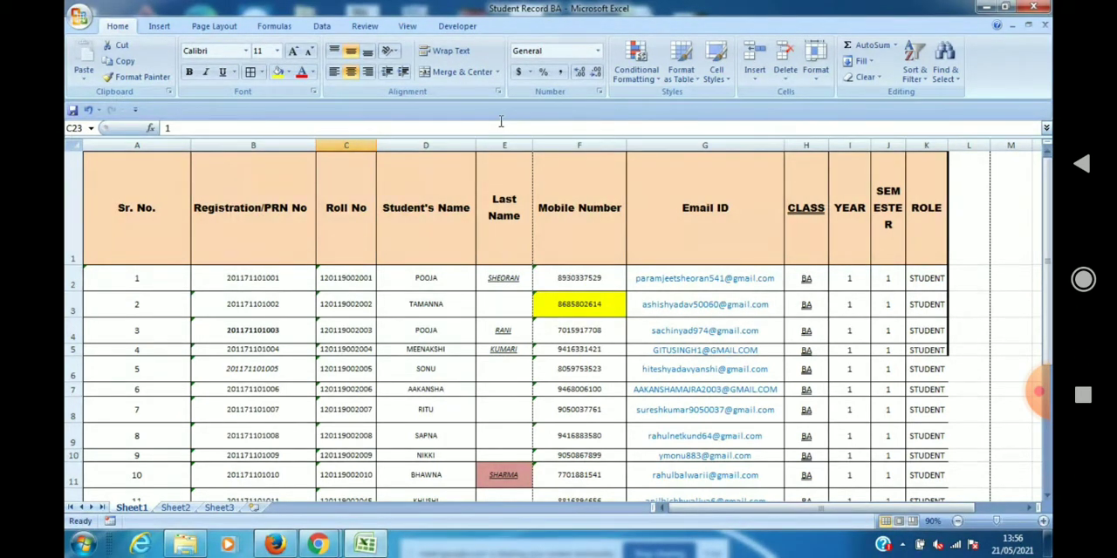
pyautogui.click(136, 80)
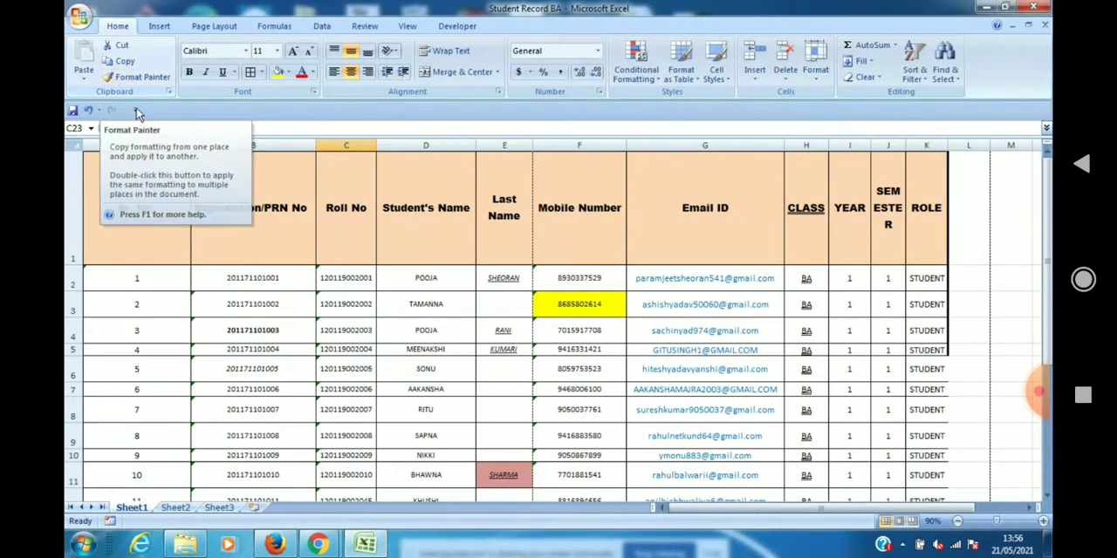
pyautogui.click(174, 507)
pyautogui.click(142, 507)
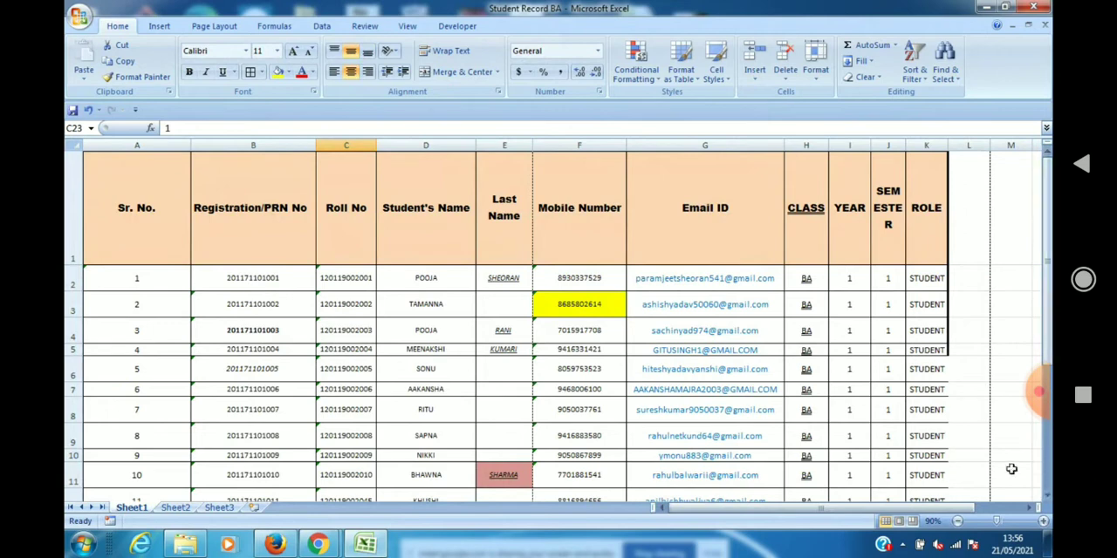
# Apply borders to every cell of the student table range A1:K20 on Sheet1.
pyautogui.click(119, 190)
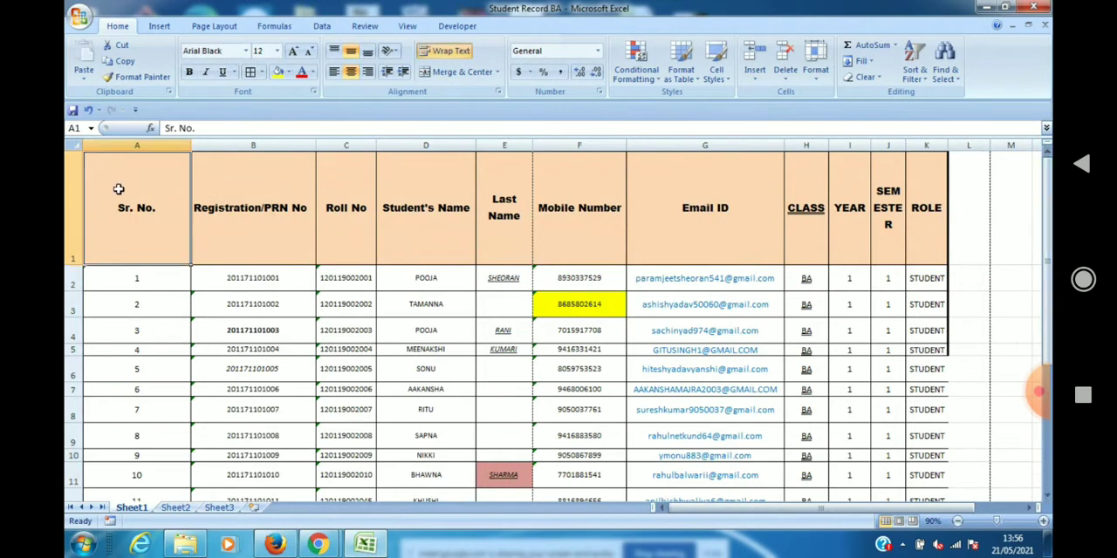
pyautogui.hotkey('shift', 'Right')
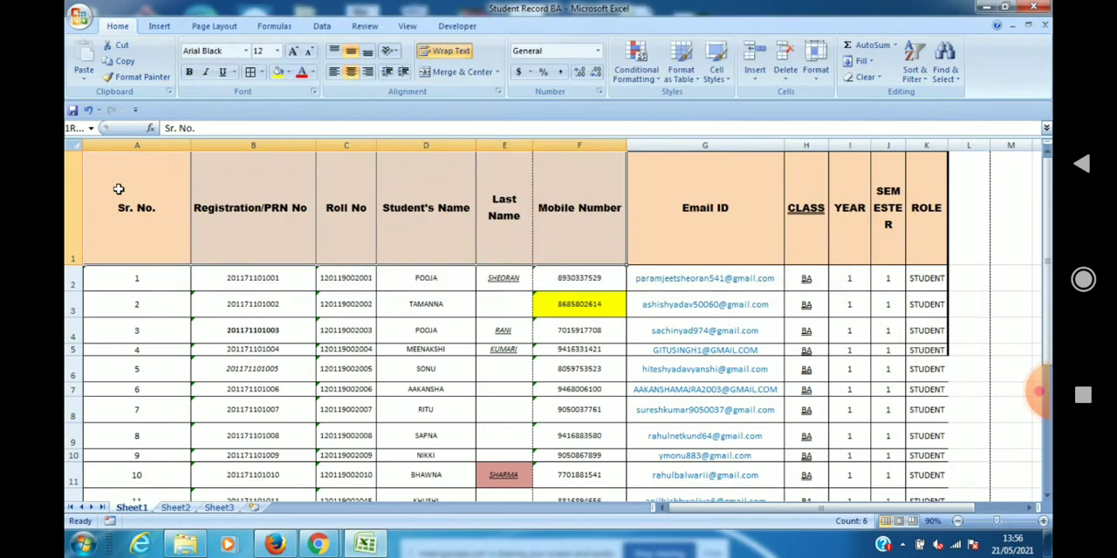
pyautogui.hotkey('shift', 'Right')
pyautogui.hotkey('shift', 'Right')
pyautogui.hotkey('shift', 'Right')
pyautogui.hotkey('shift', 'Right')
pyautogui.hotkey('shift', 'Right')
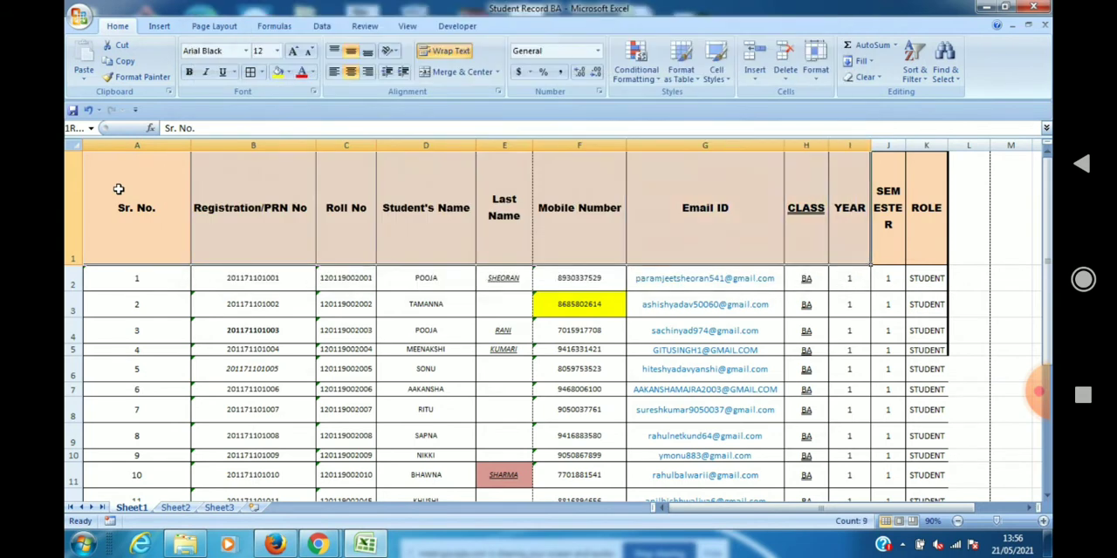
pyautogui.hotkey('shift', 'Down')
pyautogui.hotkey('shift', 'Down')
pyautogui.hotkey('shift', 'Down')
pyautogui.hotkey('shift', 'Down')
pyautogui.hotkey('shift', 'Down')
pyautogui.hotkey('shift', 'Down')
pyautogui.hotkey('shift', 'Down')
pyautogui.hotkey('shift', 'Down')
pyautogui.hotkey('shift', 'Down')
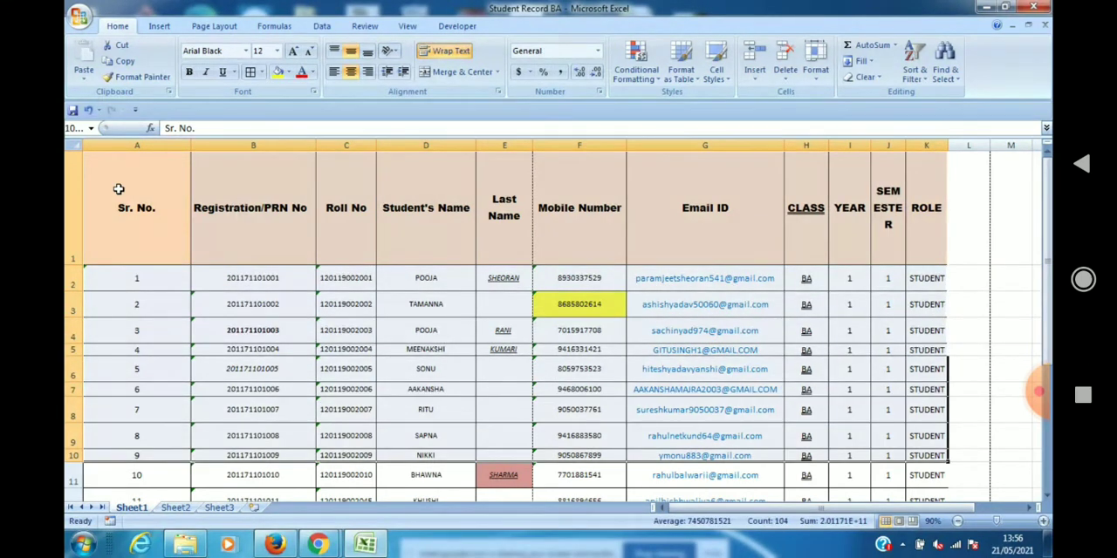
pyautogui.hotkey('shift', 'Down')
pyautogui.hotkey('shift', 'Down')
pyautogui.hotkey('shift', 'Down')
pyautogui.hotkey('shift', 'Down')
pyautogui.hotkey('shift', 'Down')
pyautogui.hotkey('shift', 'Down')
pyautogui.hotkey('shift', 'Down')
pyautogui.hotkey('shift', 'Down')
pyautogui.hotkey('shift', 'Down')
pyautogui.hotkey('shift', 'Down')
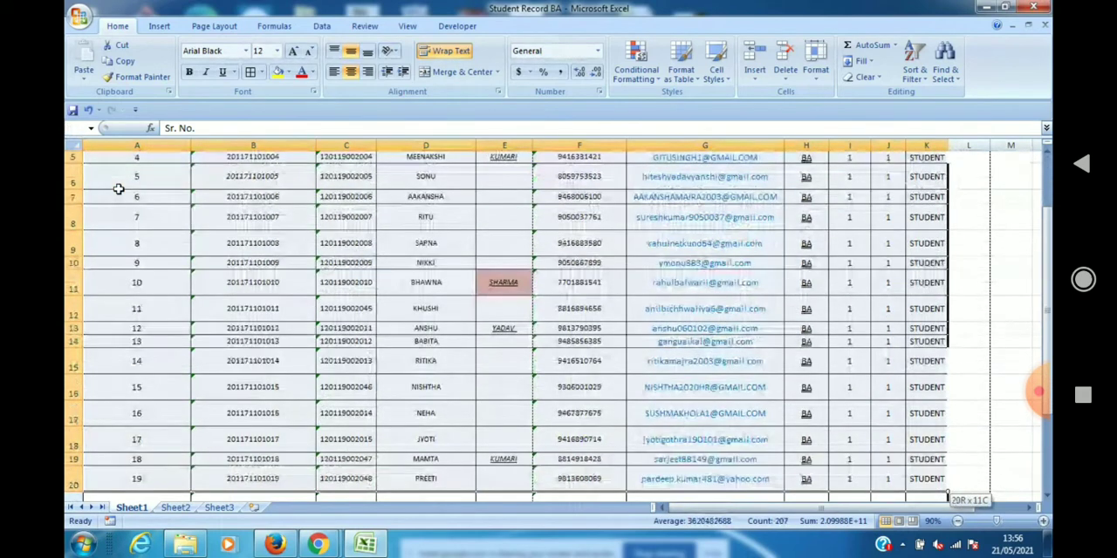
pyautogui.click(260, 72)
pyautogui.click(253, 189)
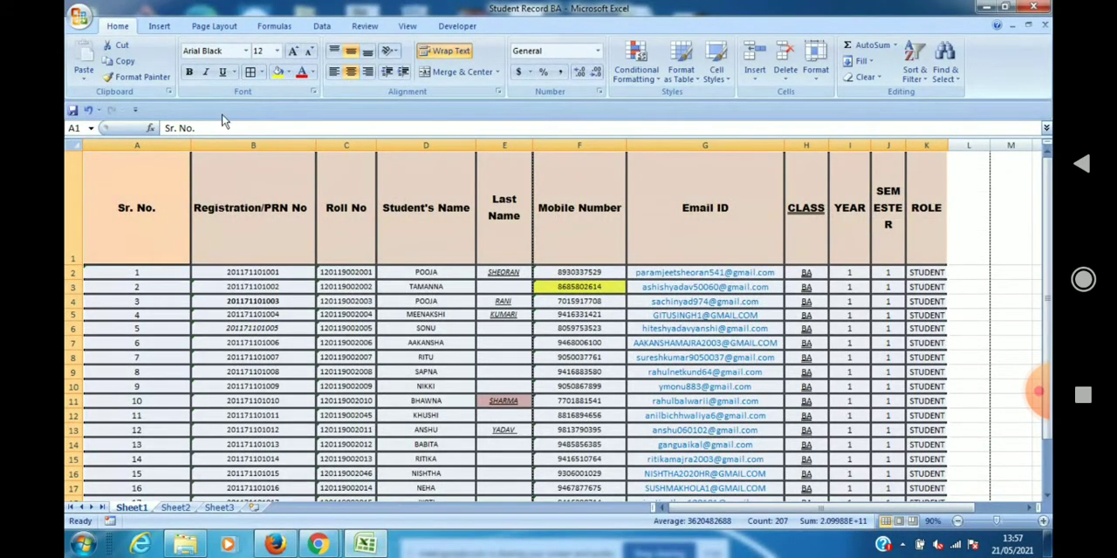
# Copy the formatting of A1:K20 with Format Painter to the blank area starting at cell N1, and inspect the formatted range.
pyautogui.click(150, 85)
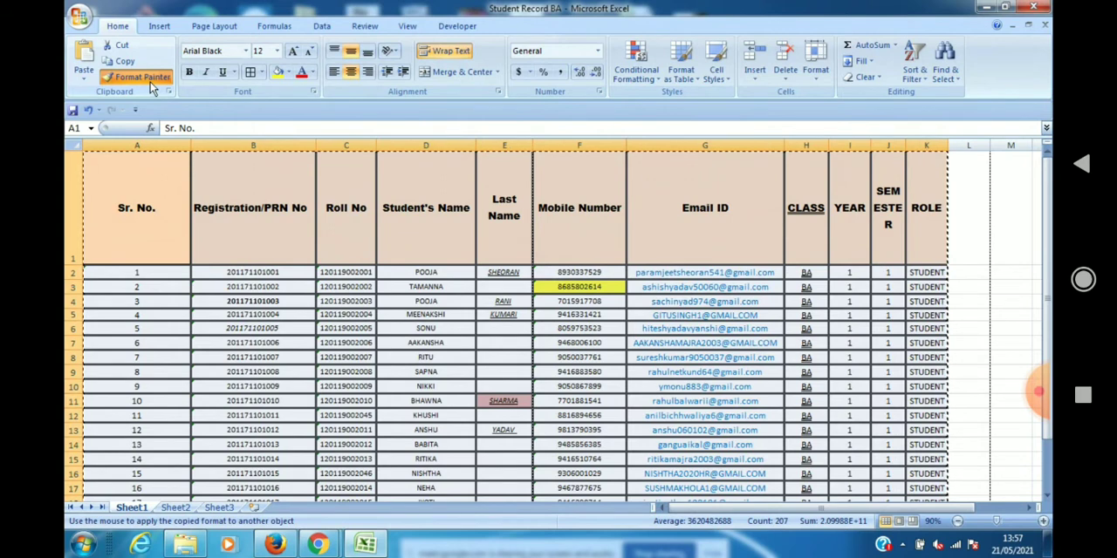
pyautogui.click(1029, 509)
pyautogui.click(1030, 508)
pyautogui.click(1029, 509)
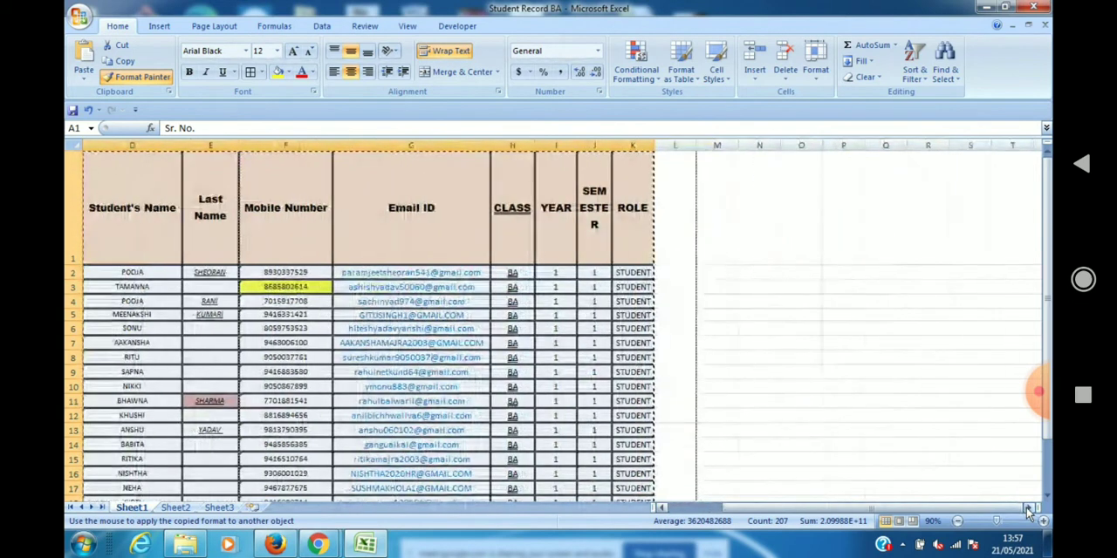
pyautogui.click(755, 206)
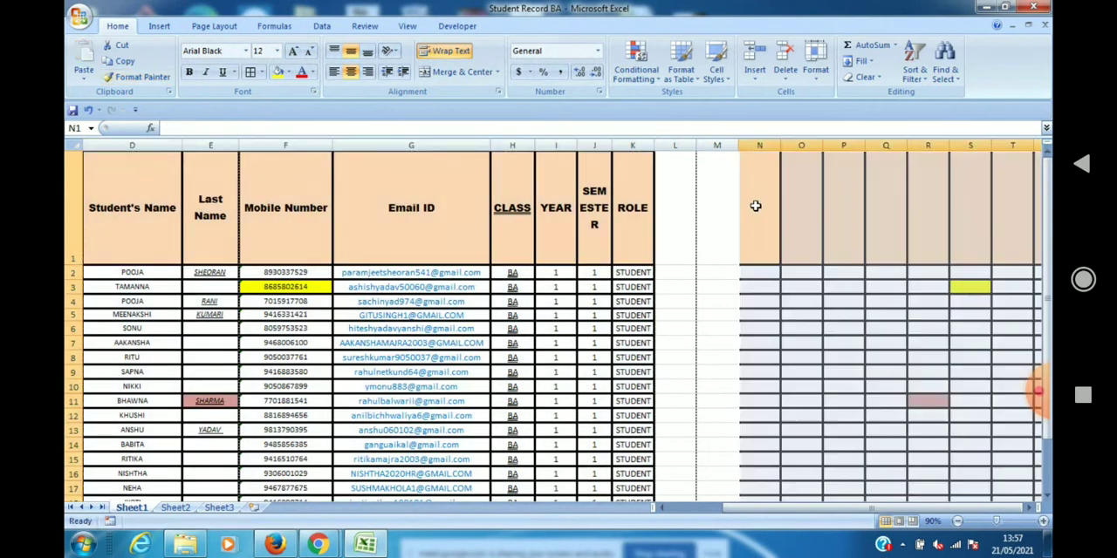
pyautogui.click(1032, 513)
pyautogui.click(1033, 513)
pyautogui.click(1032, 513)
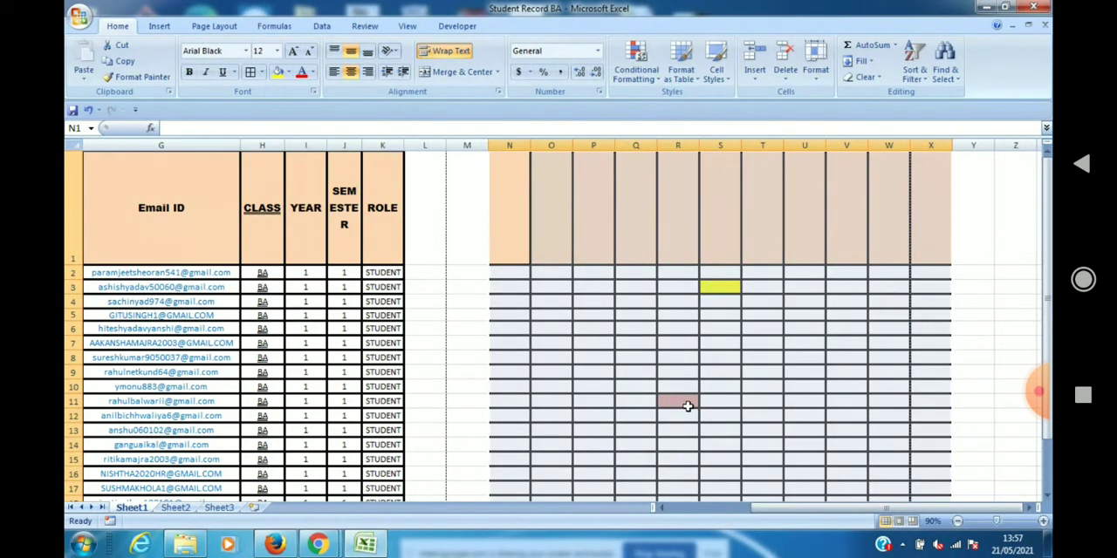
pyautogui.click(512, 226)
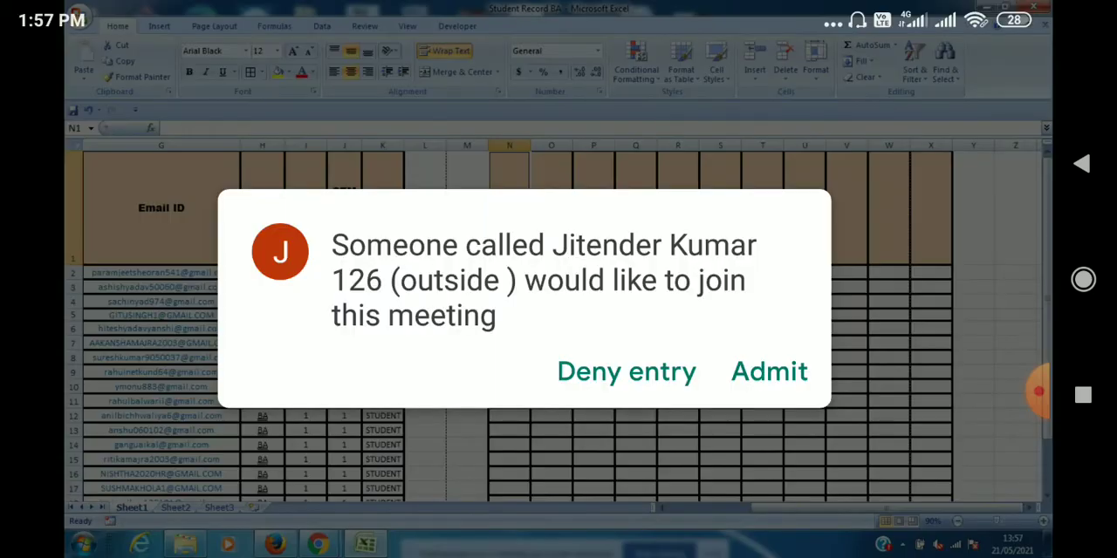
pyautogui.click(769, 372)
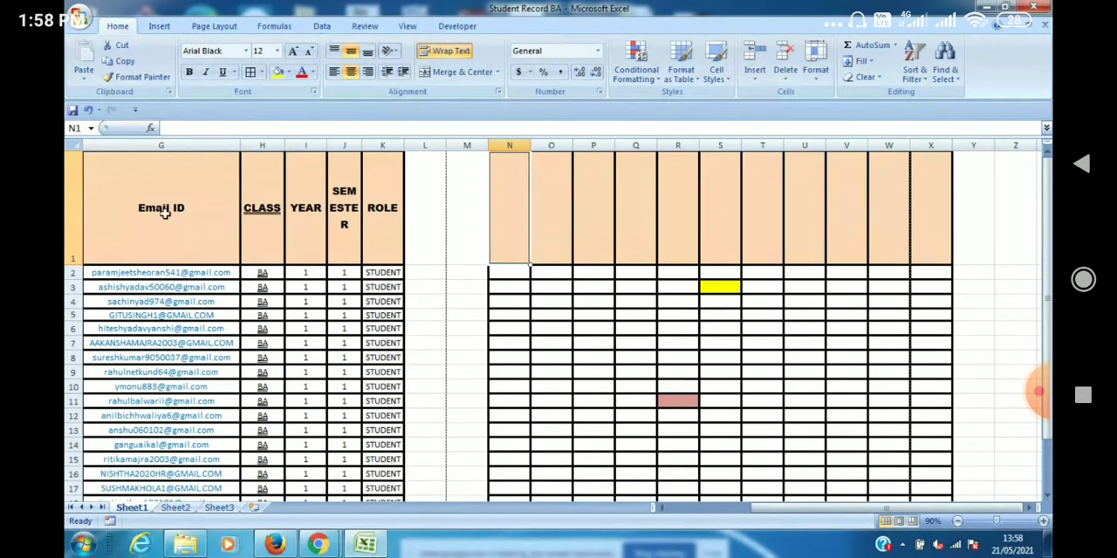
# Select the student table range A1:K20 again and turn on Format Painter for repeated use.
pyautogui.click(664, 508)
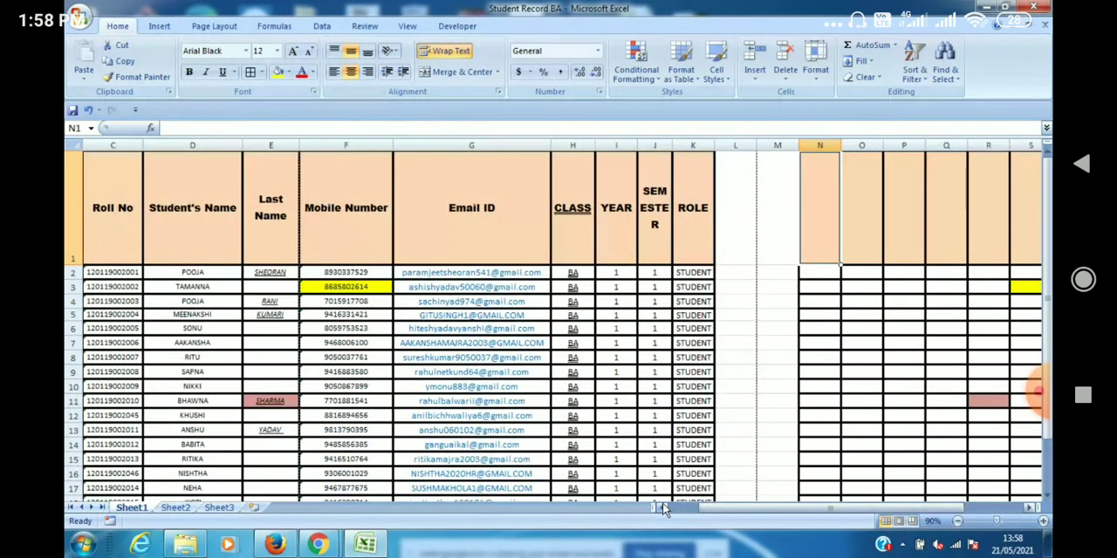
pyautogui.click(663, 508)
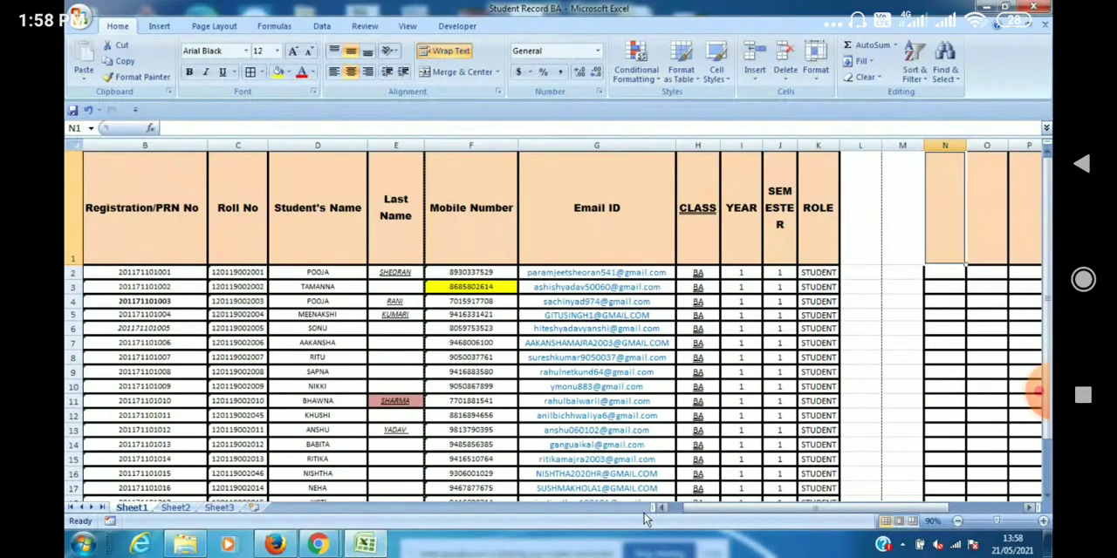
pyautogui.click(661, 509)
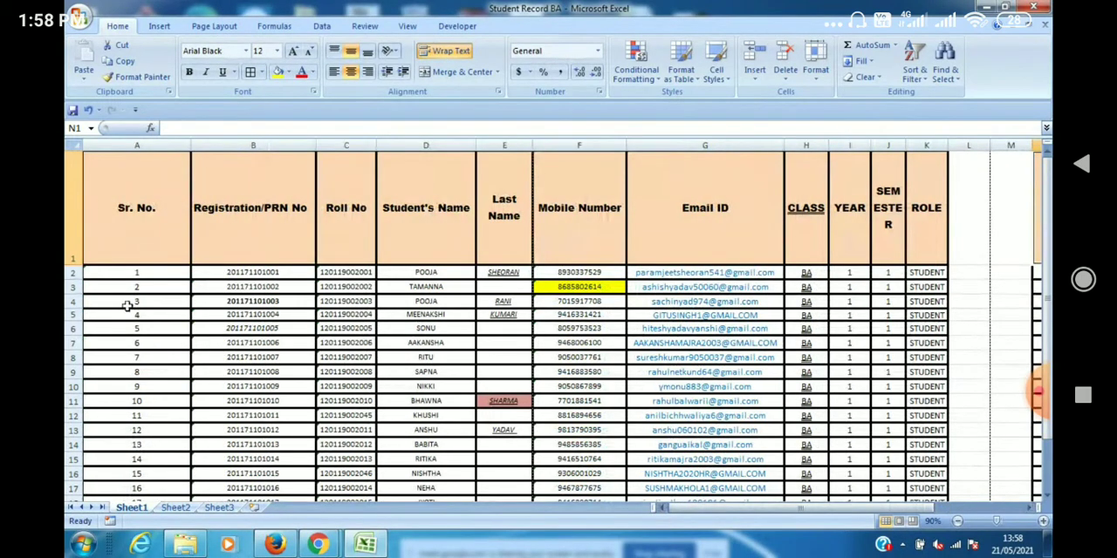
pyautogui.click(106, 193)
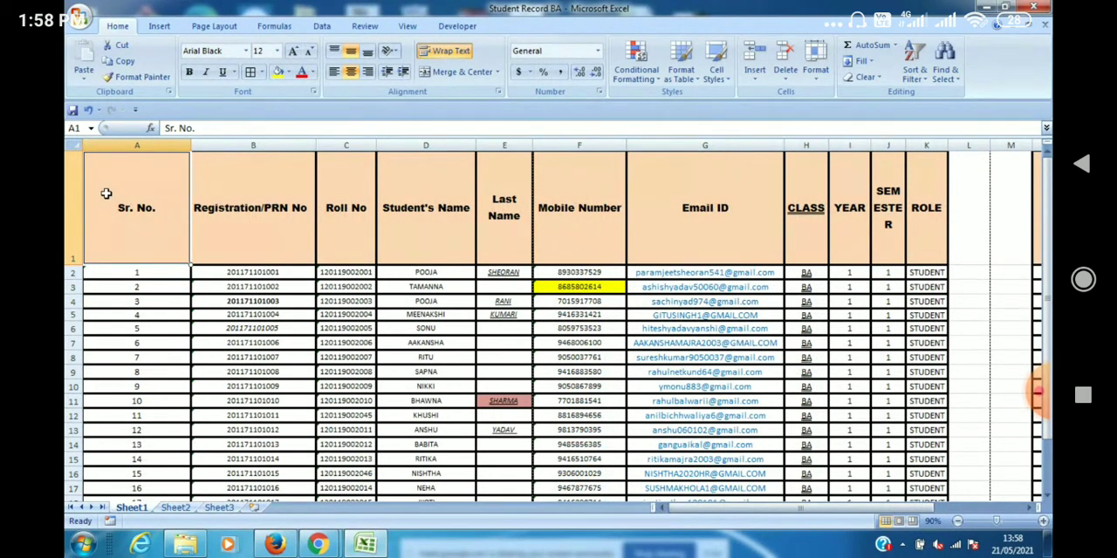
pyautogui.hotkey('shift', 'Right')
pyautogui.hotkey('shift', 'Right')
pyautogui.hotkey('shift', 'Right')
pyautogui.hotkey('shift', 'Right')
pyautogui.hotkey('shift', 'Right')
pyautogui.hotkey('shift', 'Right')
pyautogui.hotkey('shift', 'Right')
pyautogui.hotkey('shift', 'Right')
pyautogui.hotkey('shift', 'Right')
pyautogui.hotkey('shift', 'Right')
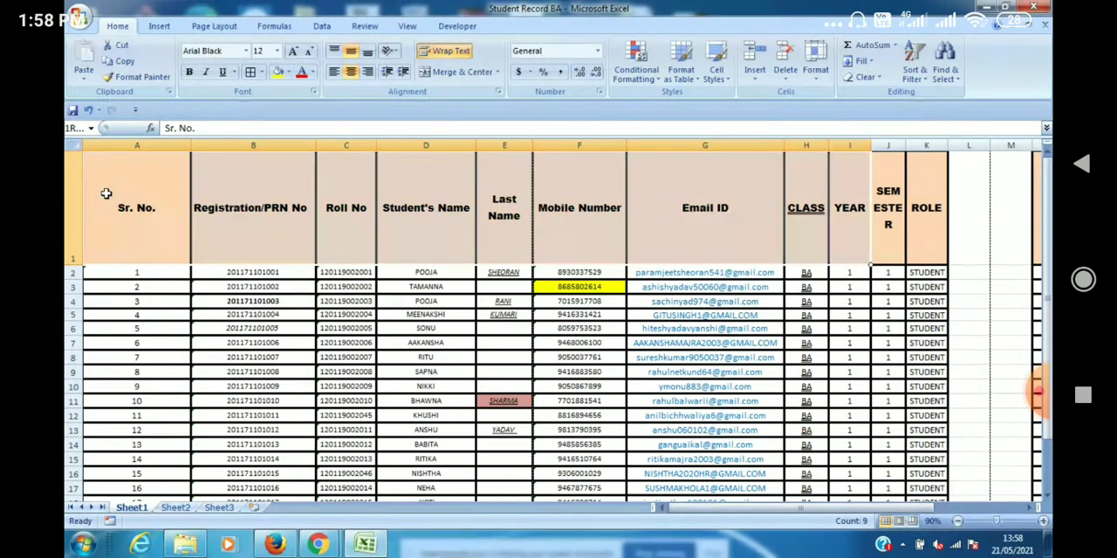
pyautogui.hotkey('shift', 'Down')
pyautogui.hotkey('shift', 'Down')
pyautogui.hotkey('shift', 'Down')
pyautogui.hotkey('shift', 'Down')
pyautogui.hotkey('shift', 'Down')
pyautogui.hotkey('shift', 'Down')
pyautogui.hotkey('shift', 'Down')
pyautogui.hotkey('shift', 'Down')
pyautogui.hotkey('shift', 'Down')
pyautogui.hotkey('shift', 'Down')
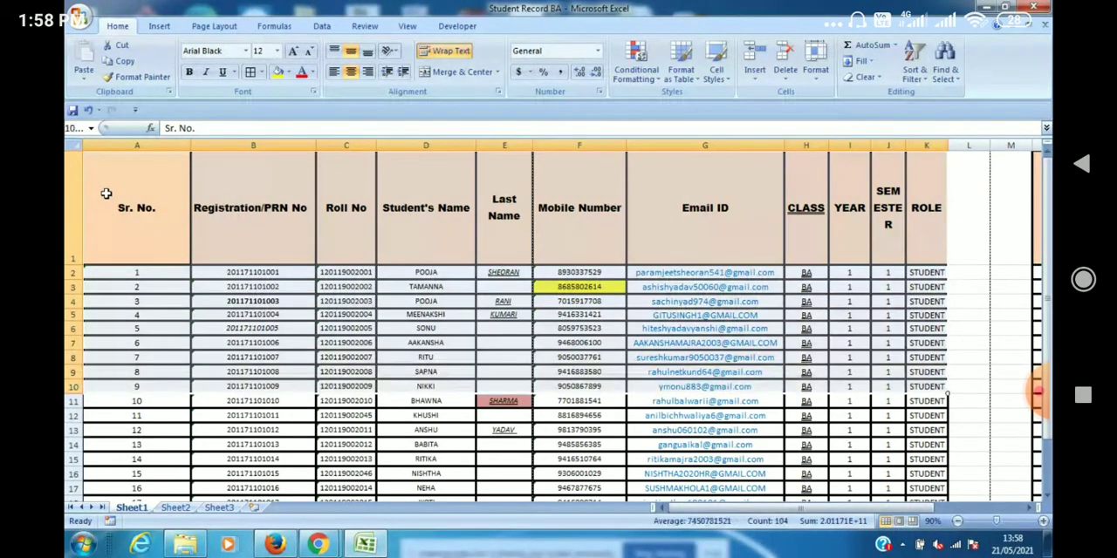
pyautogui.hotkey('shift', 'Down')
pyautogui.hotkey('shift', 'Down')
pyautogui.hotkey('shift', 'Down')
pyautogui.hotkey('shift', 'Down')
pyautogui.hotkey('shift', 'Down')
pyautogui.hotkey('shift', 'Down')
pyautogui.hotkey('shift', 'Down')
pyautogui.hotkey('shift', 'Down')
pyautogui.hotkey('shift', 'Down')
pyautogui.hotkey('shift', 'Down')
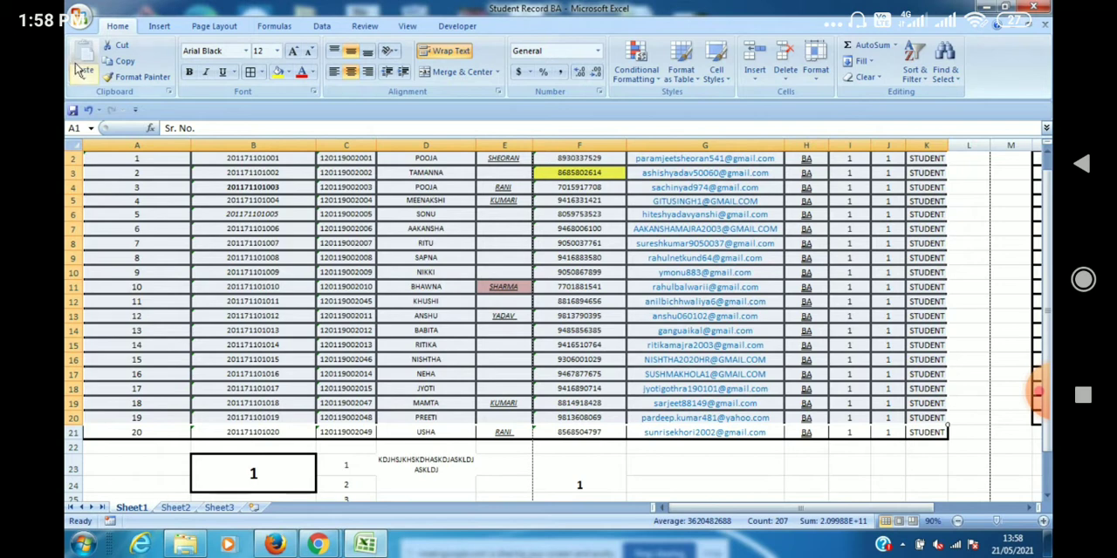
pyautogui.click(137, 80)
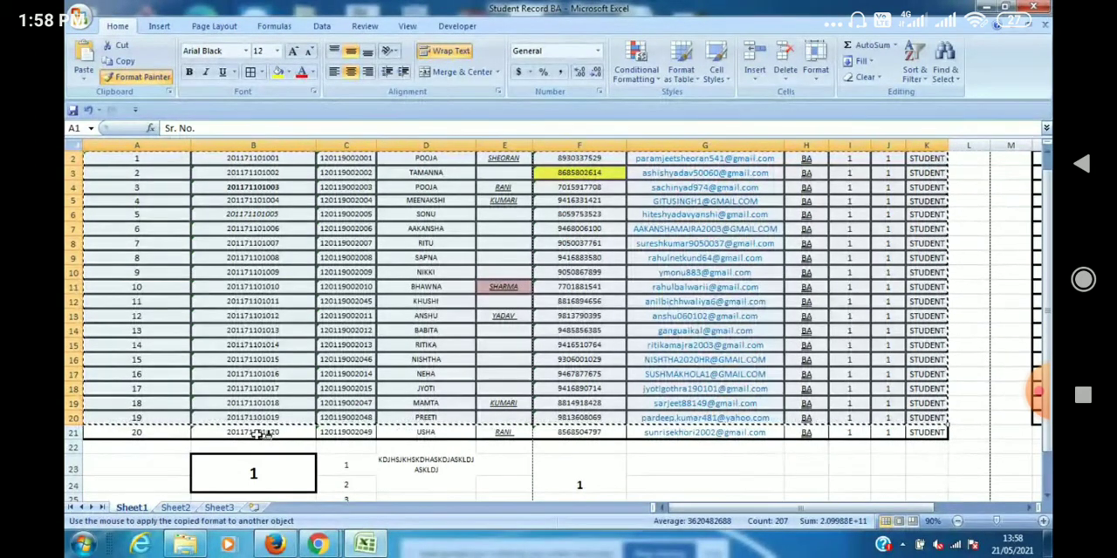
# Apply the copied formatting from cell A1 of Sheet2 and paste the student table there.
pyautogui.click(175, 507)
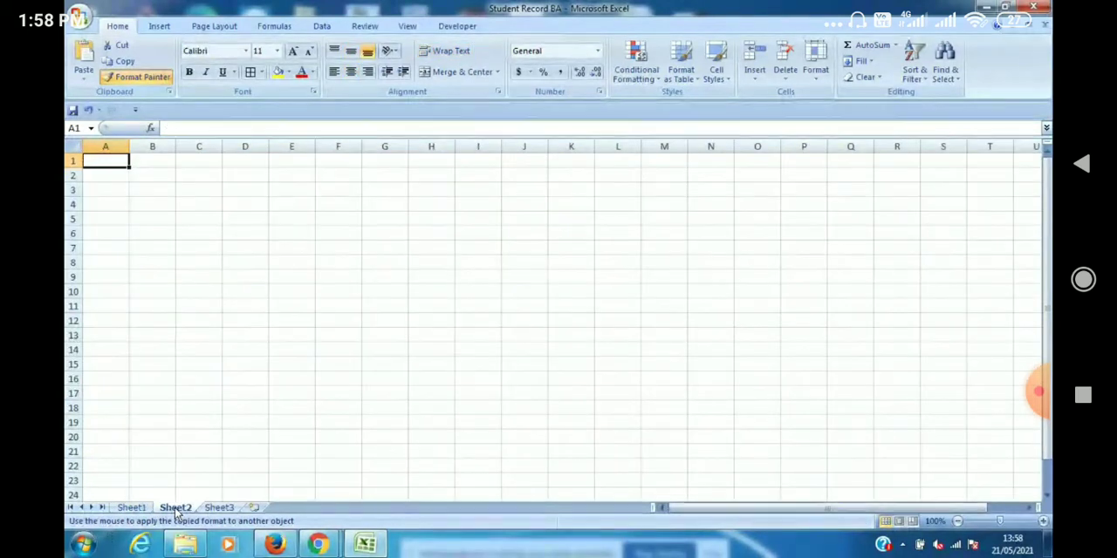
pyautogui.click(132, 508)
pyautogui.click(176, 508)
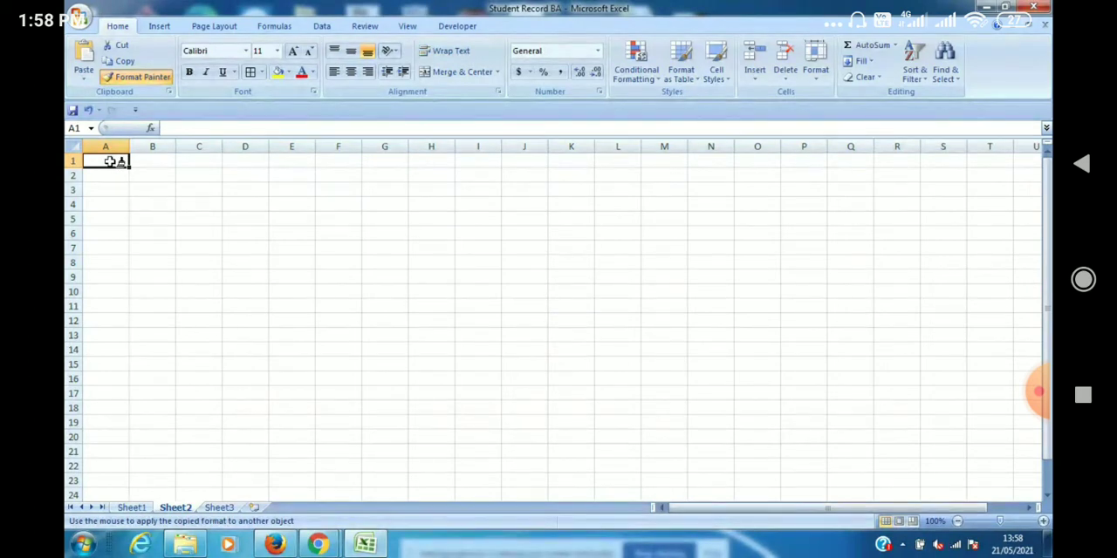
pyautogui.click(111, 162)
pyautogui.rightClick(111, 163)
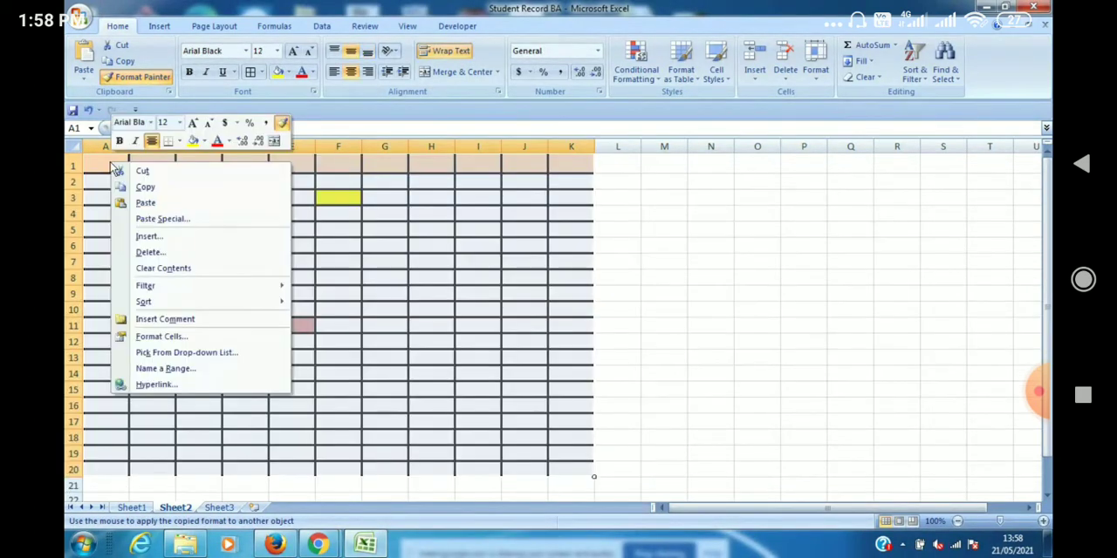
pyautogui.click(153, 206)
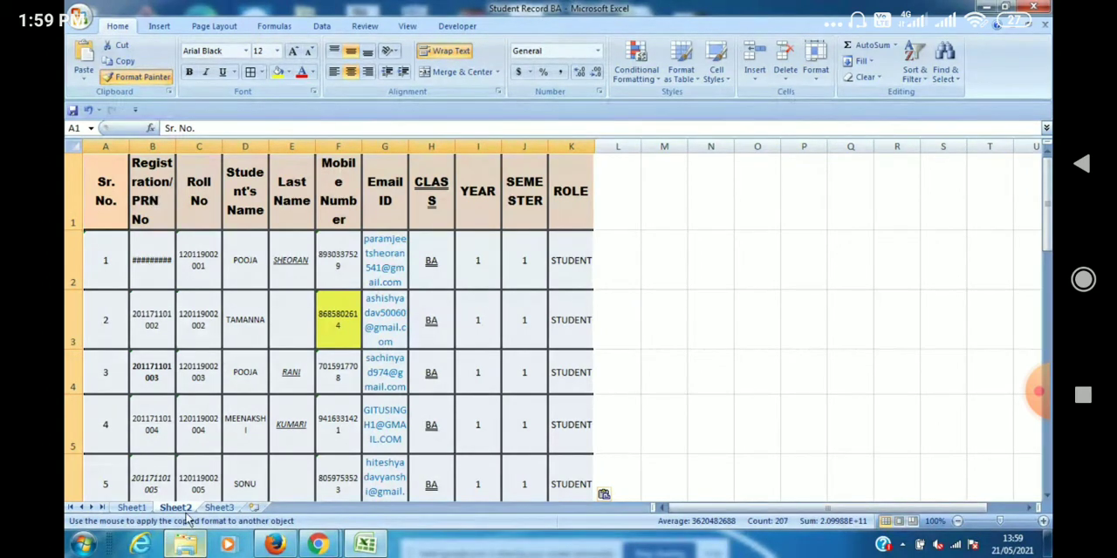
# Apply the copied formatting from cell A1 of Sheet3 and paste the student table there.
pyautogui.click(223, 510)
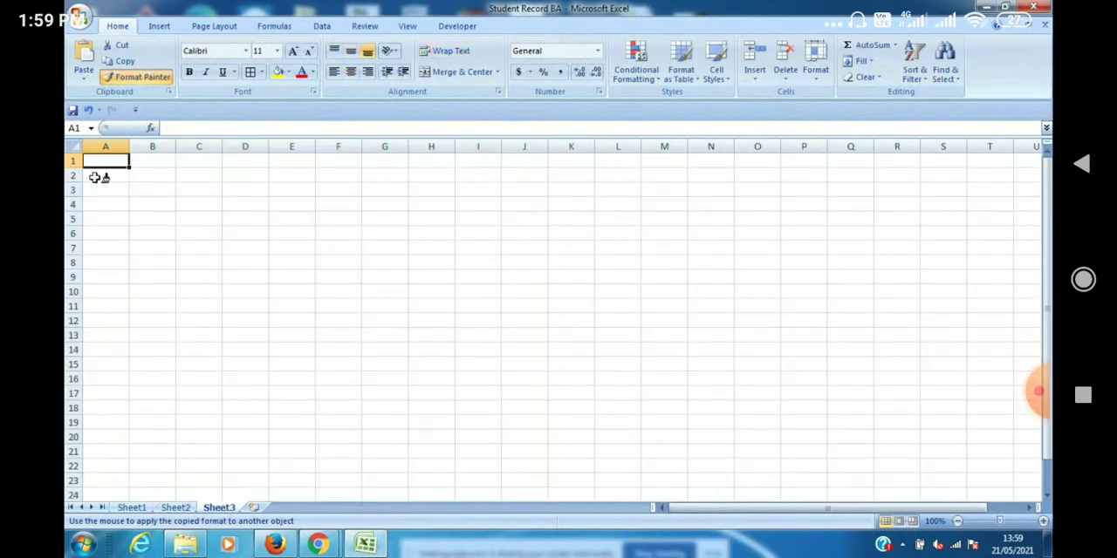
pyautogui.click(105, 163)
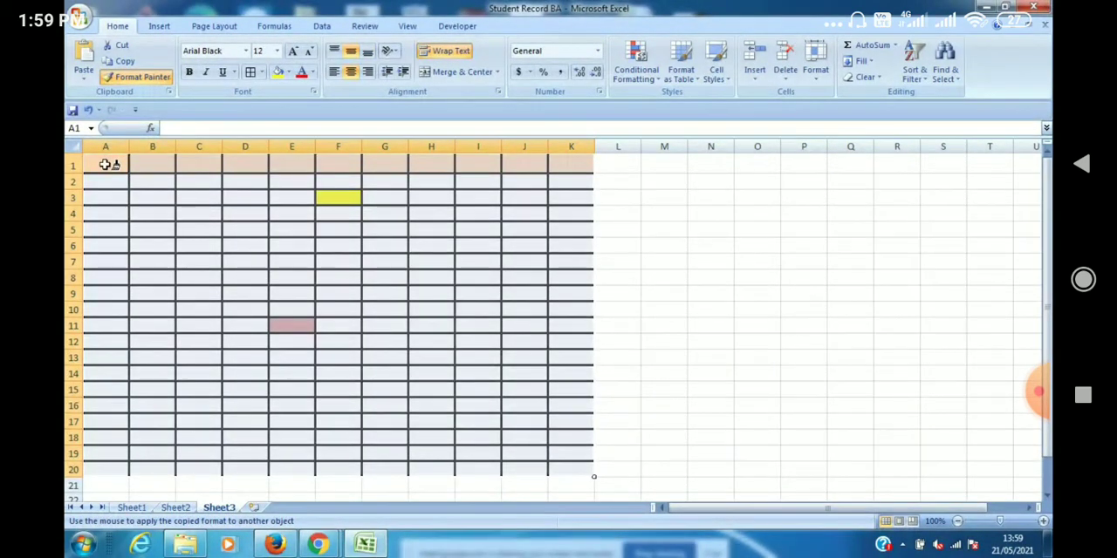
pyautogui.rightClick(105, 163)
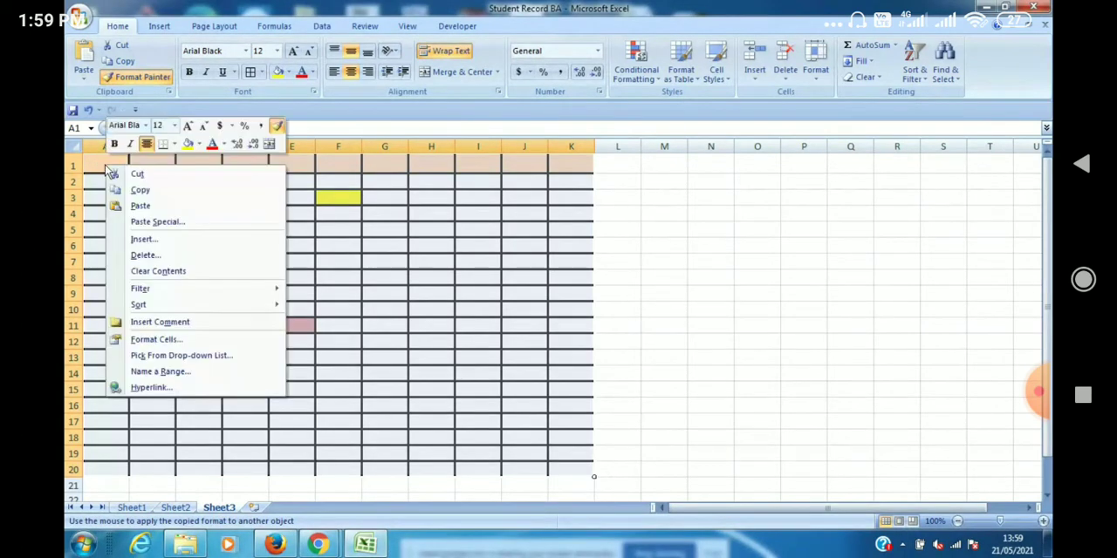
pyautogui.click(161, 209)
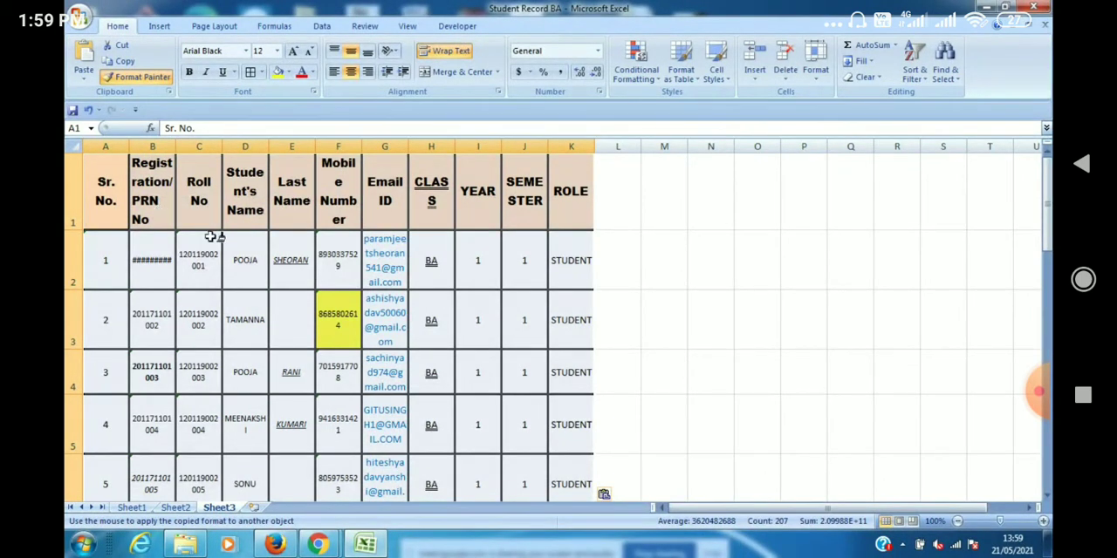
# Insert two new worksheets and apply the copied table formatting from cell A1 on each.
pyautogui.click(253, 508)
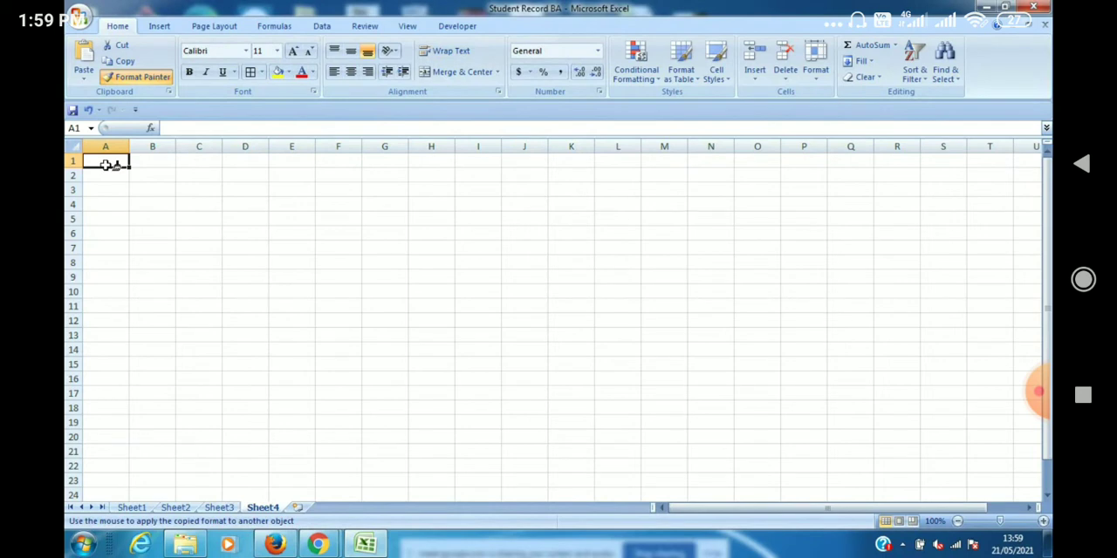
pyautogui.click(105, 164)
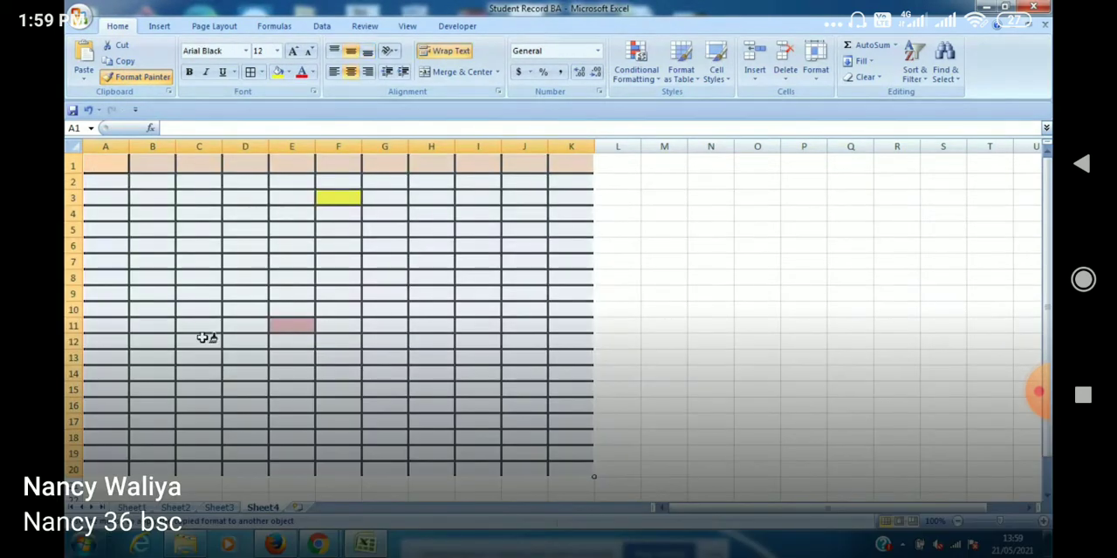
pyautogui.click(298, 507)
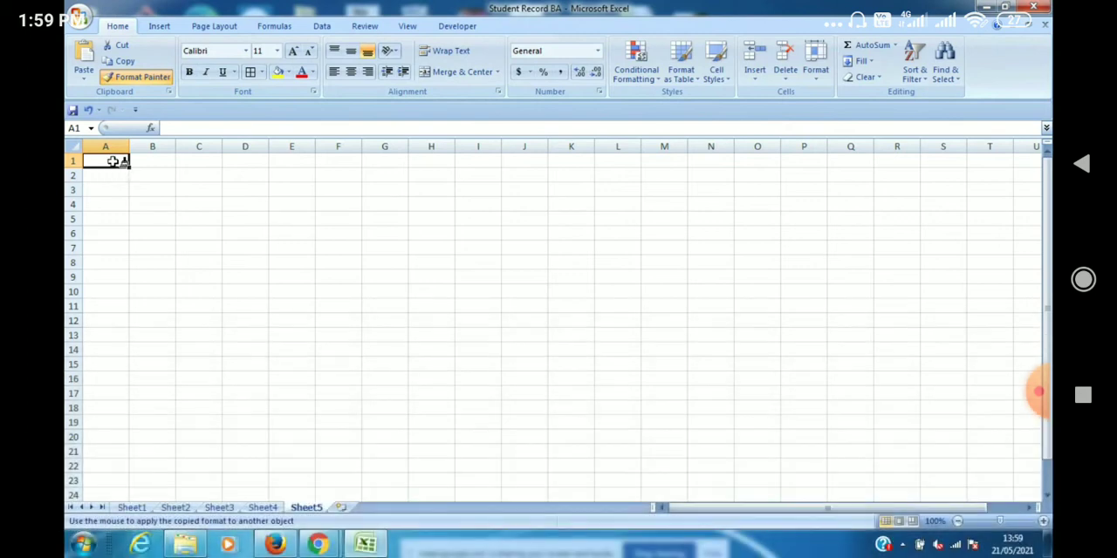
pyautogui.click(112, 162)
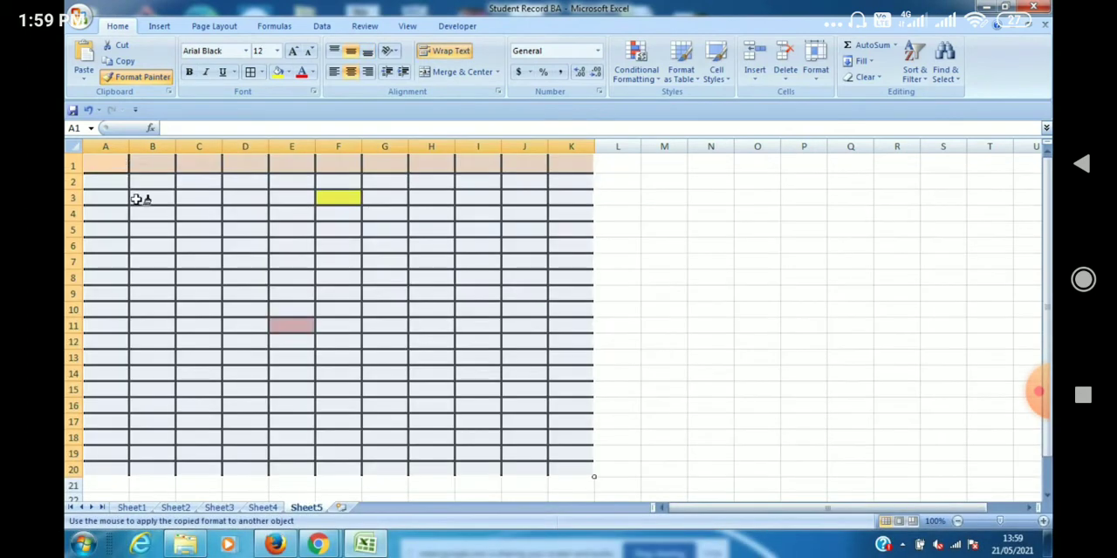
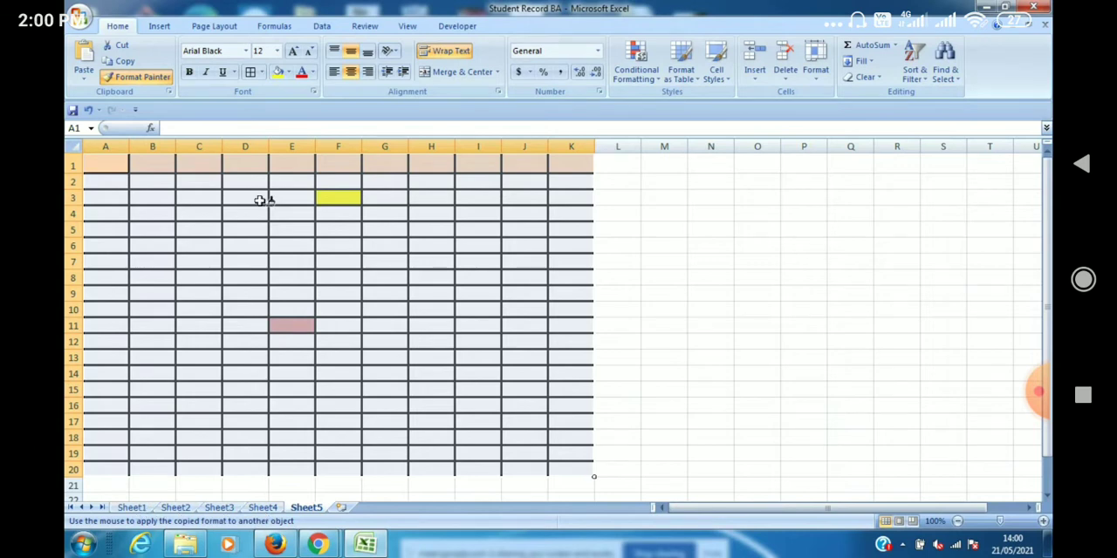
# Create a new blank workbook.
pyautogui.click(80, 19)
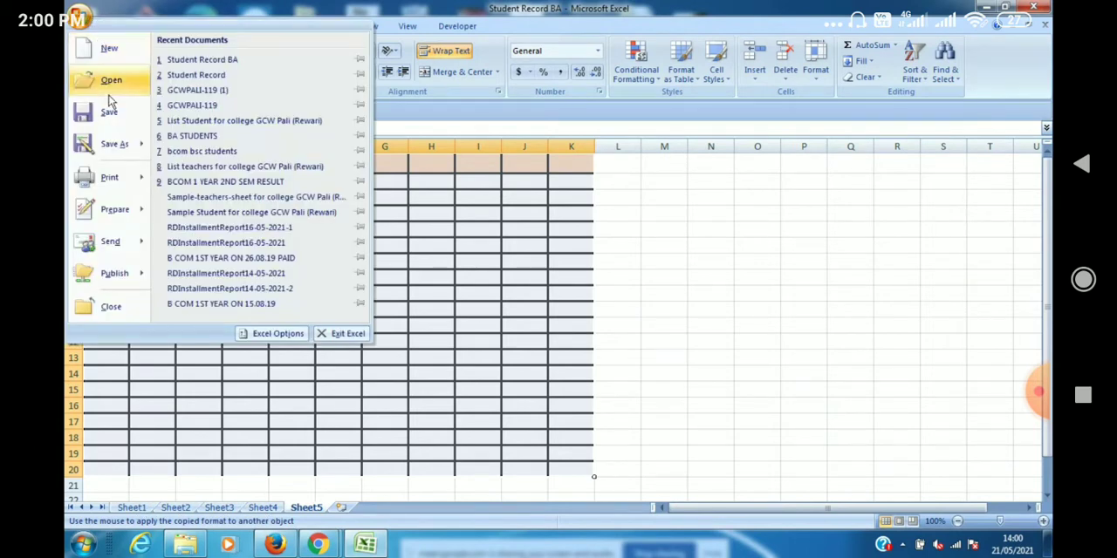
pyautogui.click(109, 51)
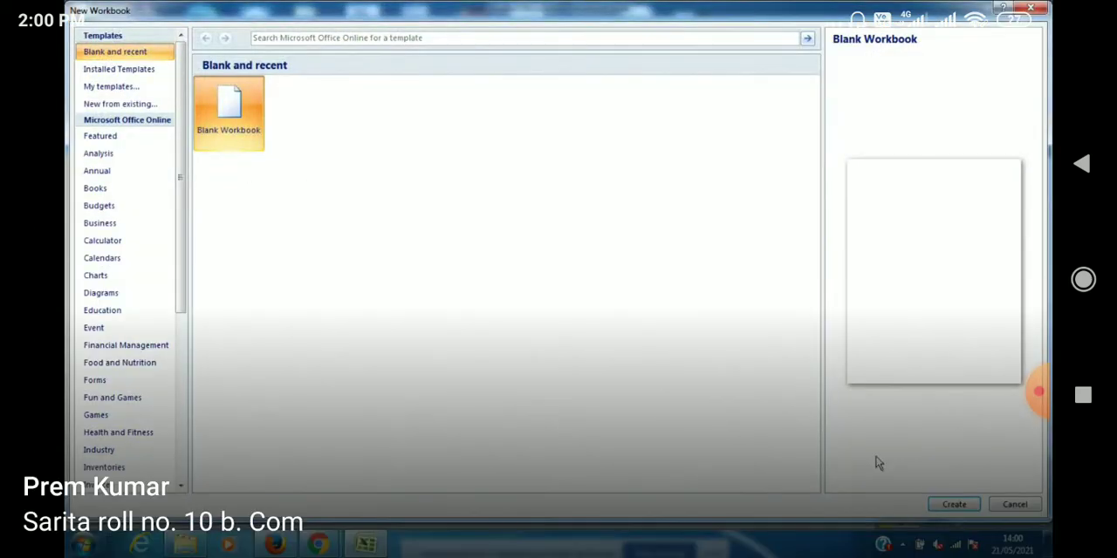
pyautogui.click(970, 505)
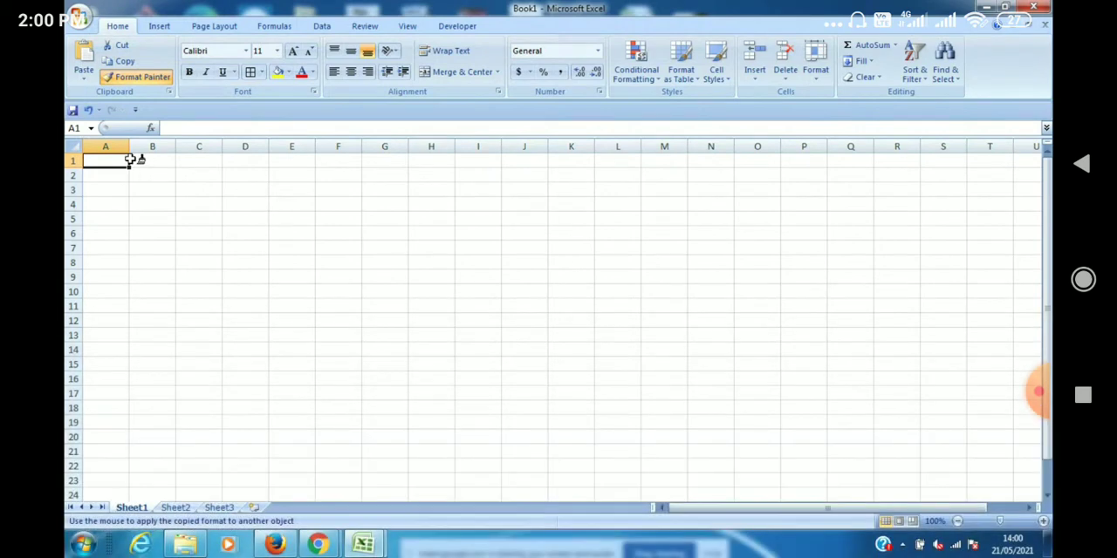
# Enter the heading S NO in capitals in cell A1.
pyautogui.write('s no')
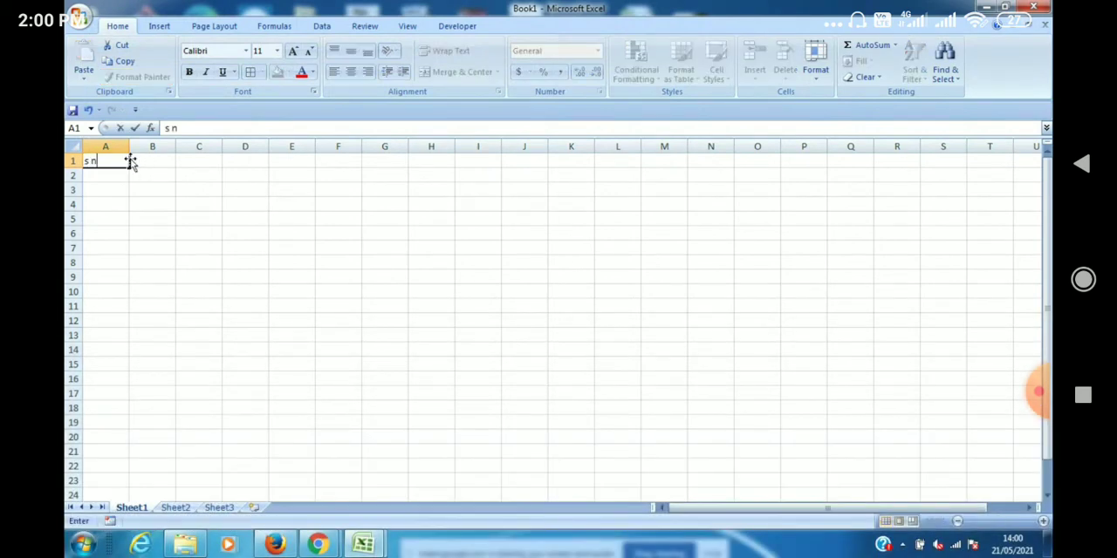
pyautogui.press('BackSpace')
pyautogui.press('BackSpace')
pyautogui.press('BackSpace')
pyautogui.write('S NO')
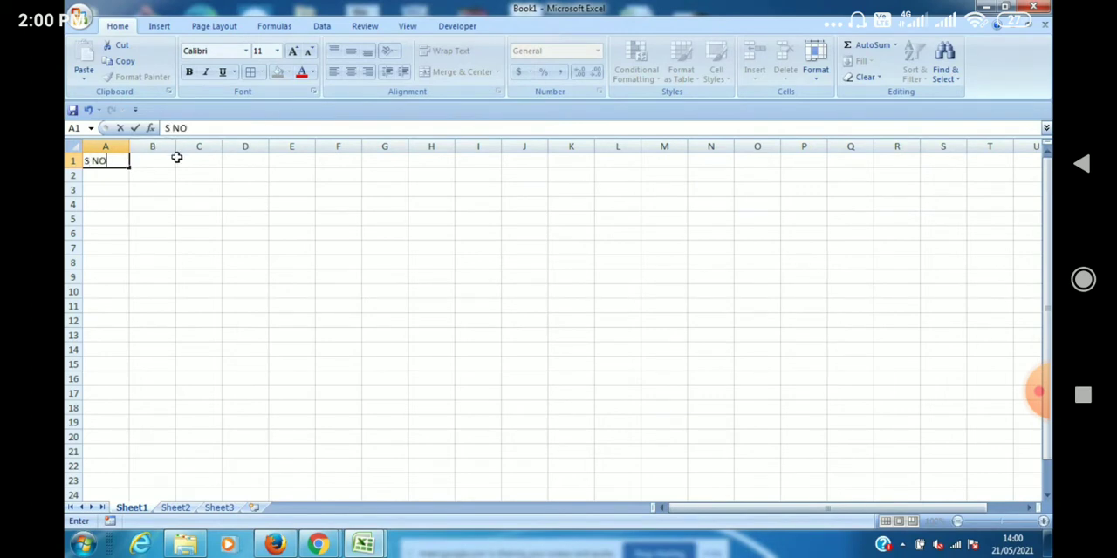
# Enter the headings ROLL NO in cell B1 and SALARY in cell C1.
pyautogui.click(167, 162)
pyautogui.write('RO')
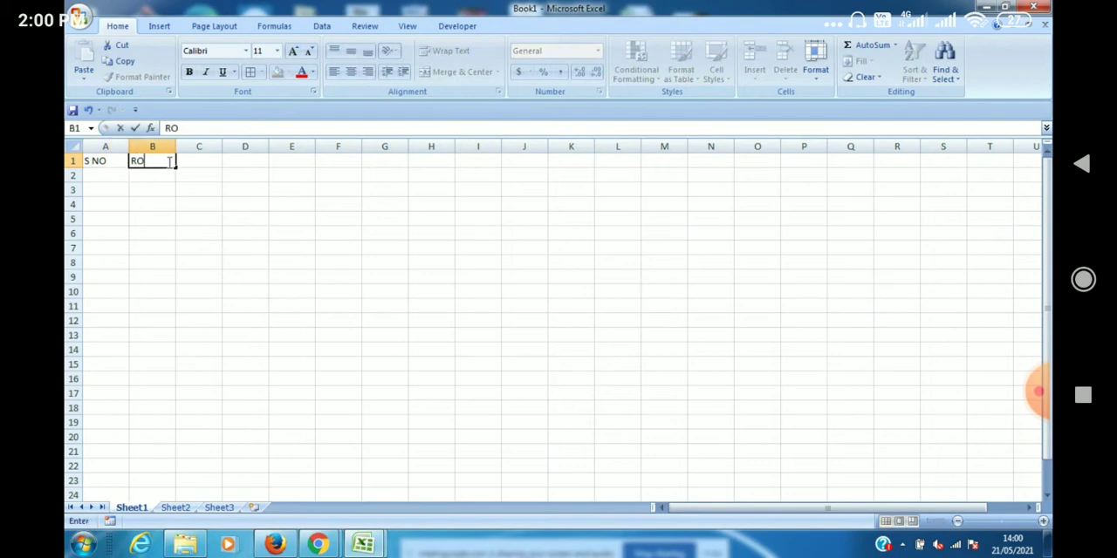
pyautogui.write('LL NO')
pyautogui.click(194, 162)
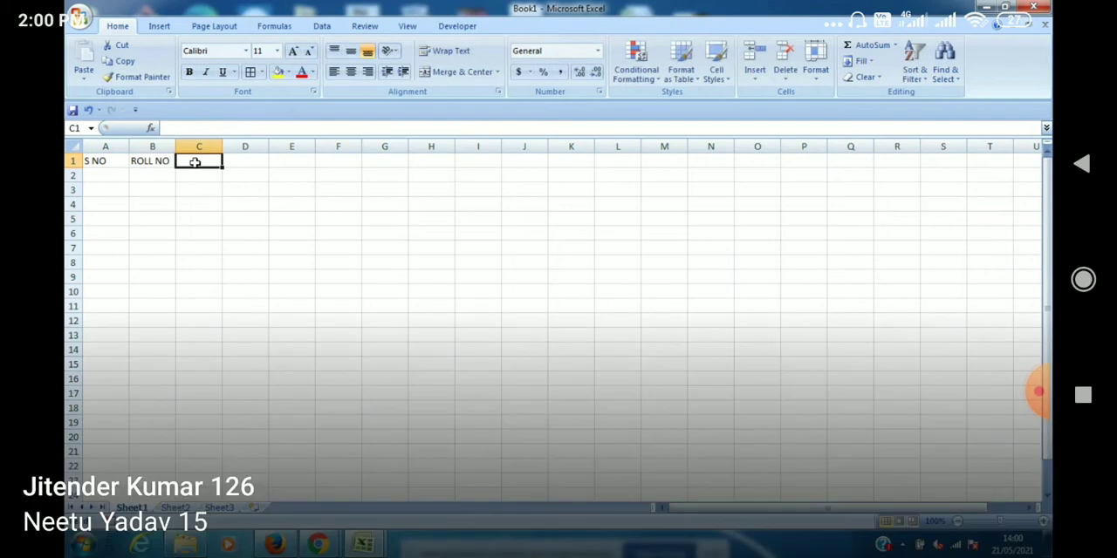
pyautogui.write('SALARY')
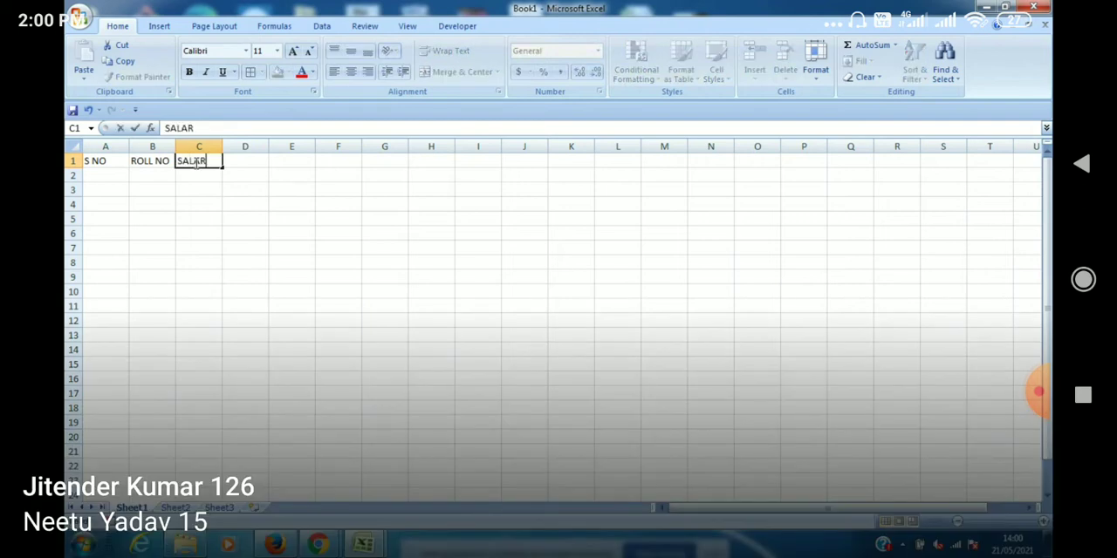
# Change the heading in cell B1 to EMP NO.
pyautogui.click(154, 162)
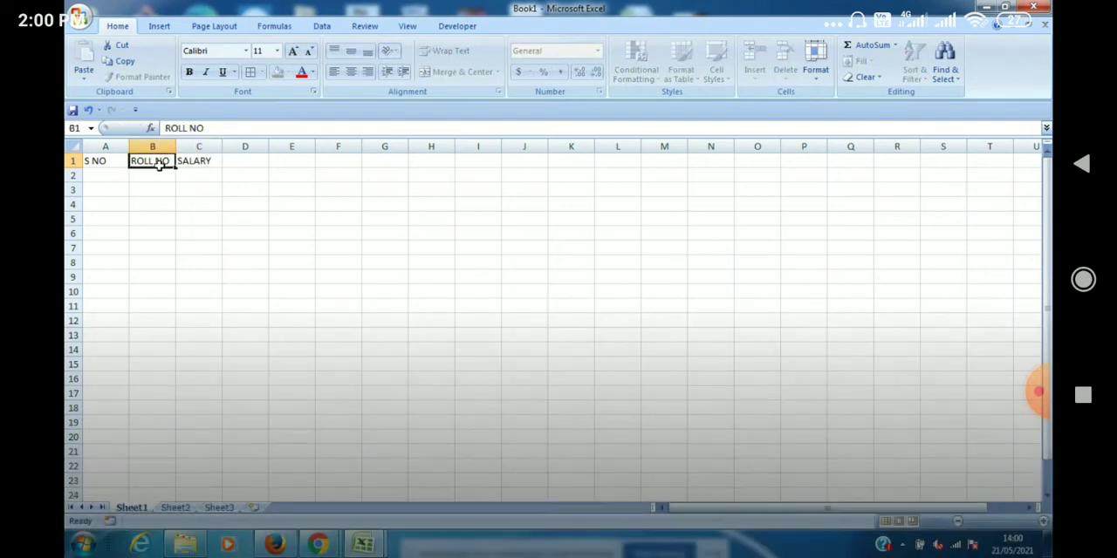
pyautogui.click(186, 129)
pyautogui.press('BackSpace')
pyautogui.press('BackSpace')
pyautogui.press('BackSpace')
pyautogui.press('BackSpace')
pyautogui.press('BackSpace')
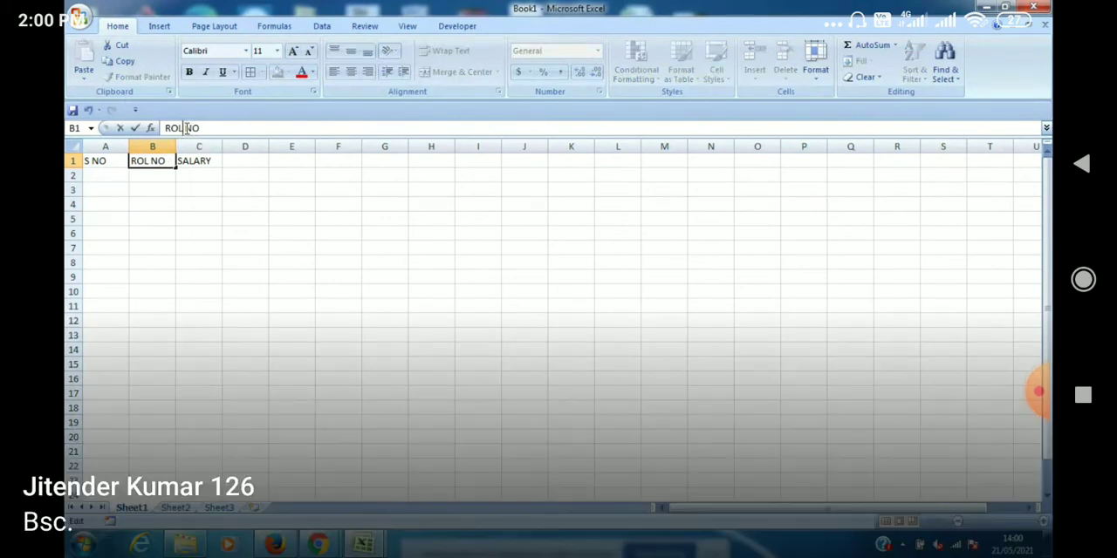
pyautogui.write('EMP')
pyautogui.click(186, 253)
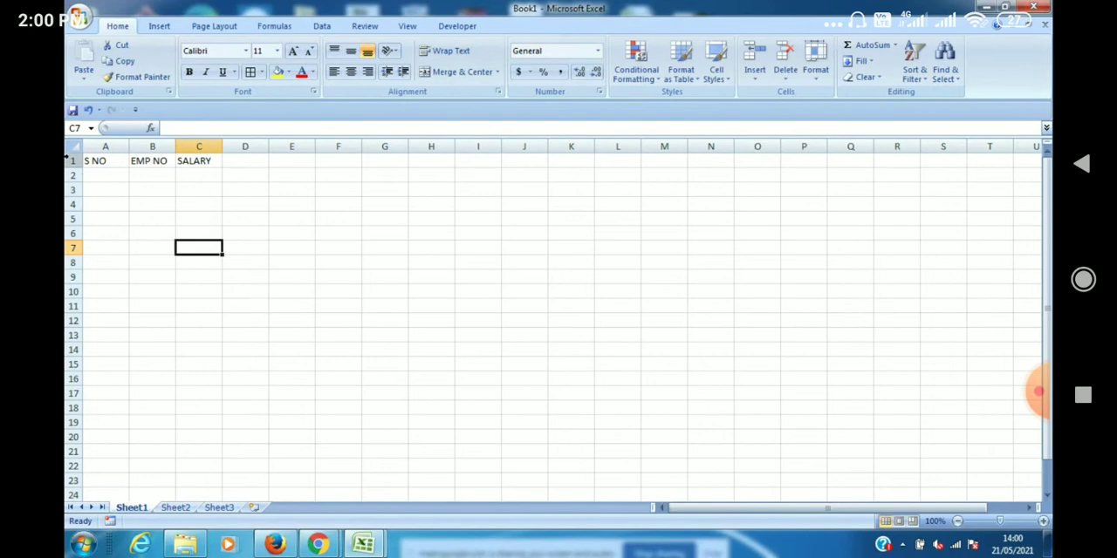
# Enter 1 and 2 in cells A2 and A3 and extend the series to 20 in cell A21.
pyautogui.click(123, 176)
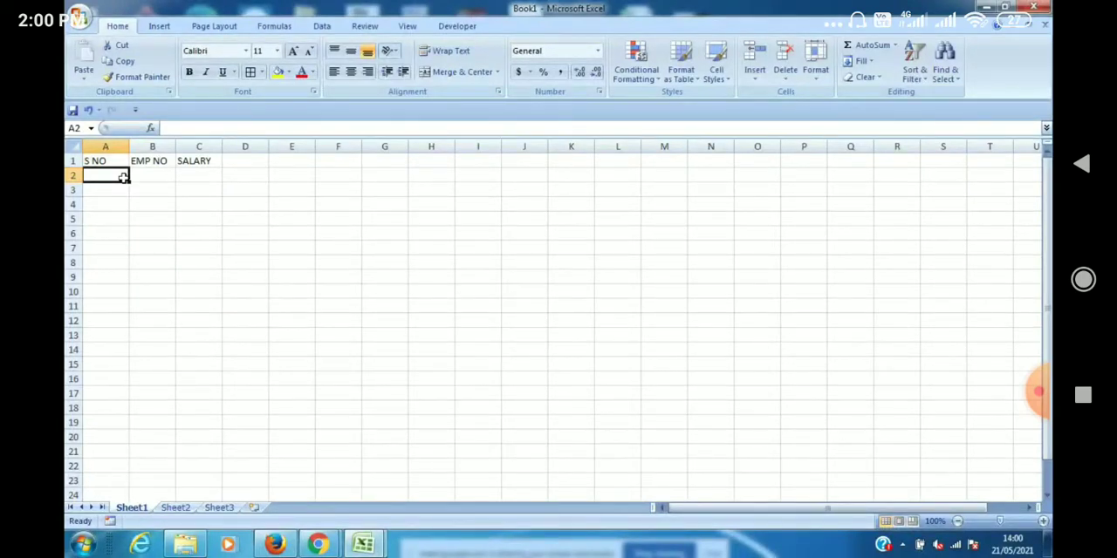
pyautogui.write('1')
pyautogui.press('Return')
pyautogui.write('2')
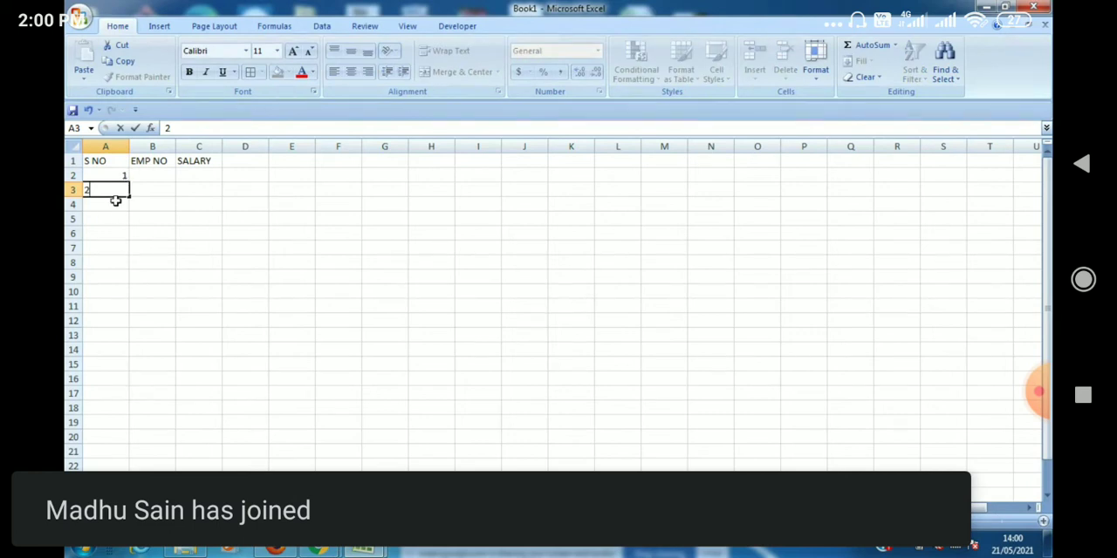
pyautogui.click(119, 175)
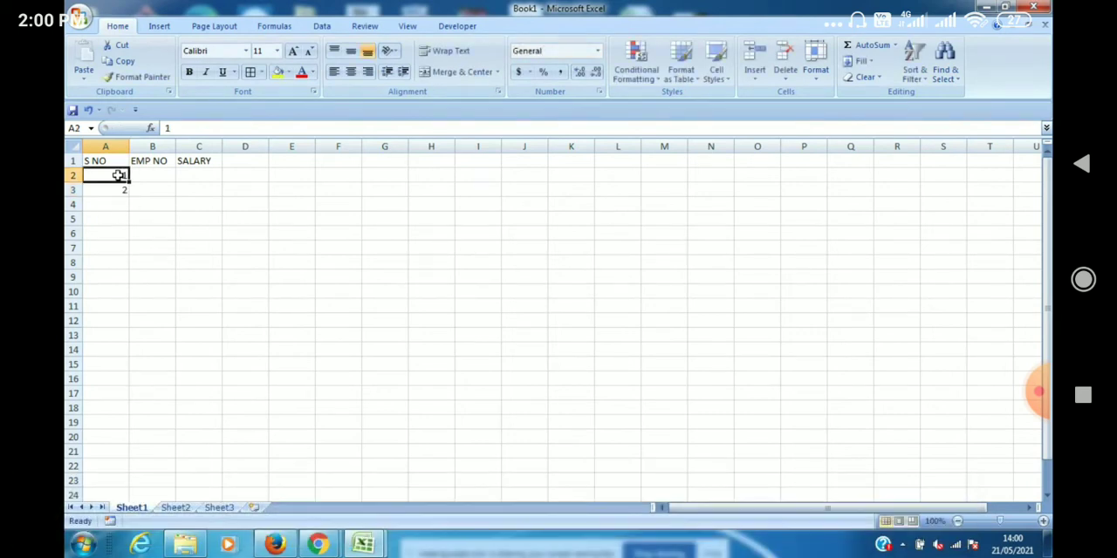
pyautogui.hotkey('shift', 'Down')
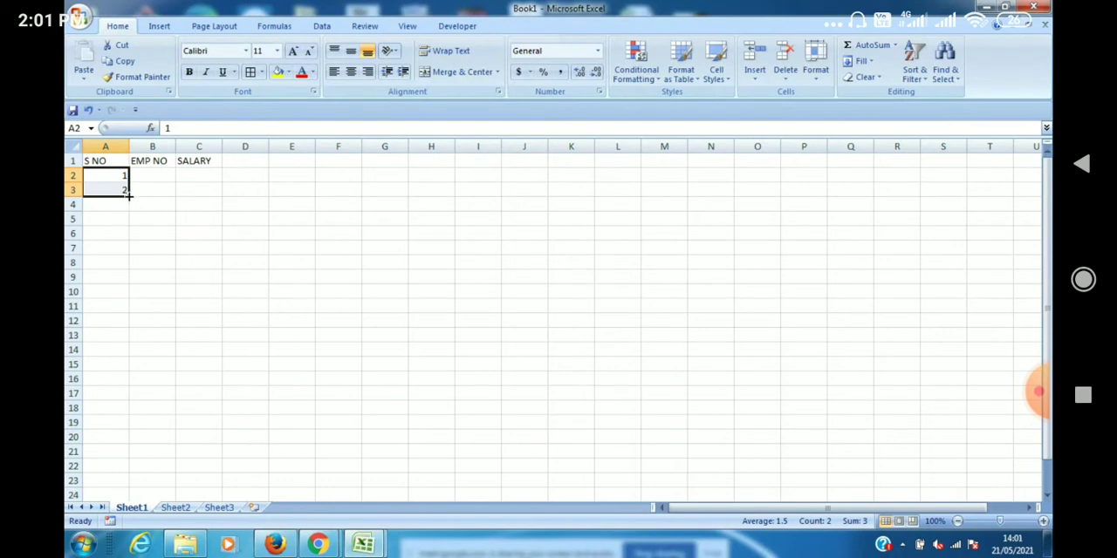
pyautogui.moveTo(128, 197); pyautogui.dragTo(126, 440)
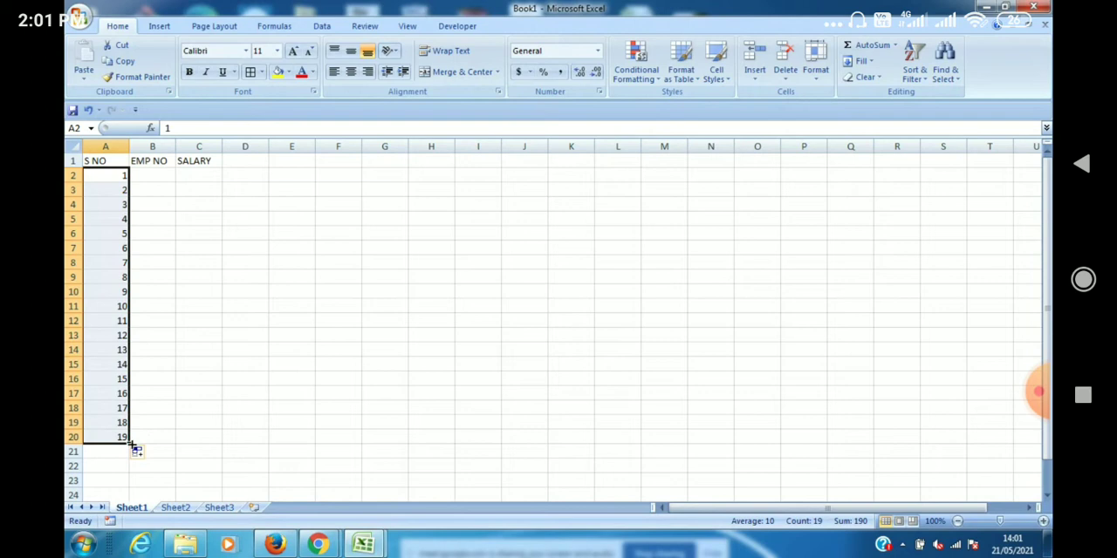
pyautogui.moveTo(131, 443); pyautogui.dragTo(131, 453)
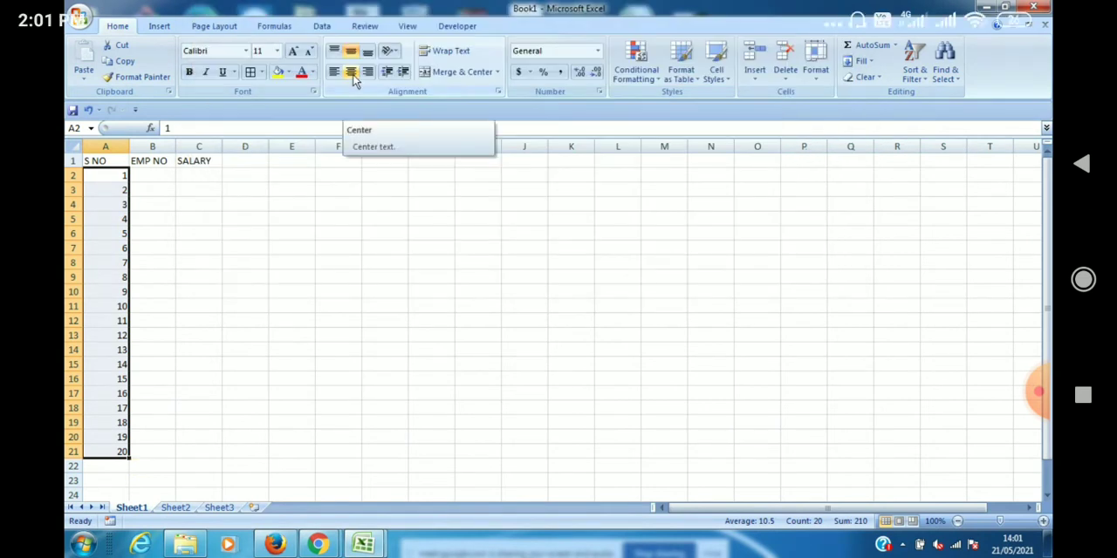
# Center the serial numbers in A2:A21 and the headings in A1:C1, with the headings also middle-aligned.
pyautogui.click(353, 75)
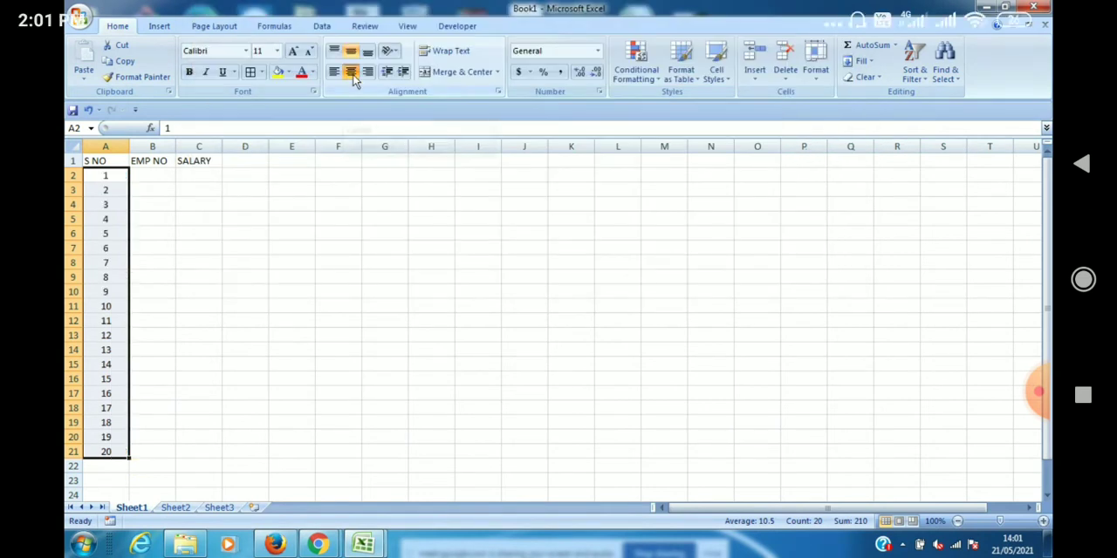
pyautogui.click(99, 163)
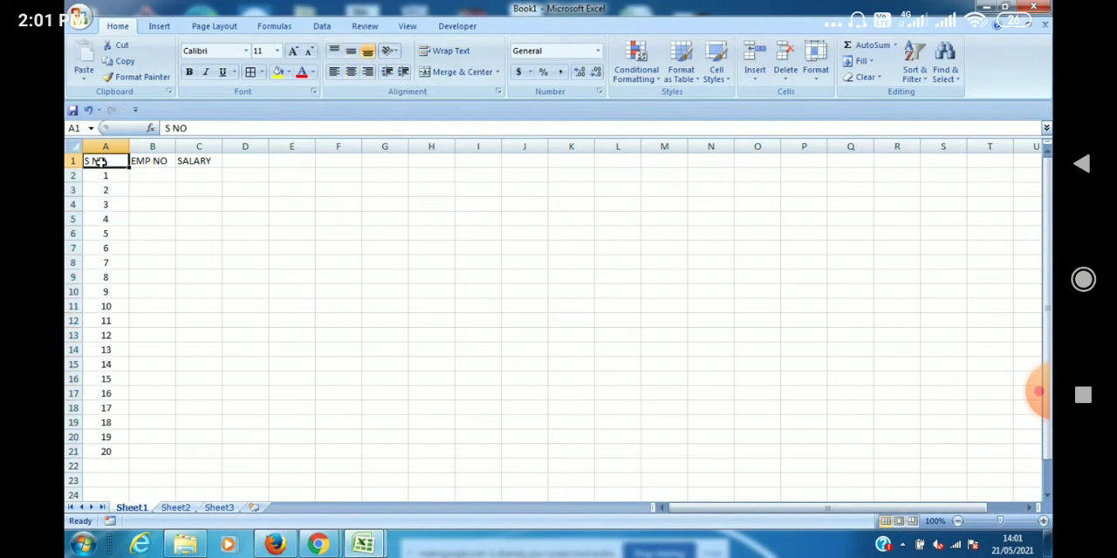
pyautogui.moveTo(100, 162); pyautogui.dragTo(199, 161)
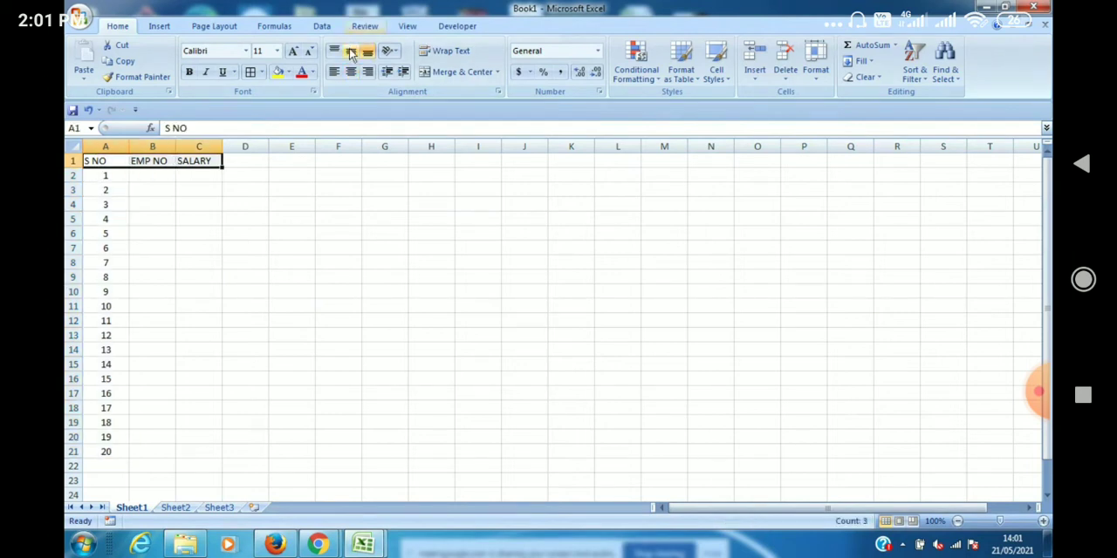
pyautogui.click(351, 55)
pyautogui.click(351, 72)
pyautogui.click(205, 238)
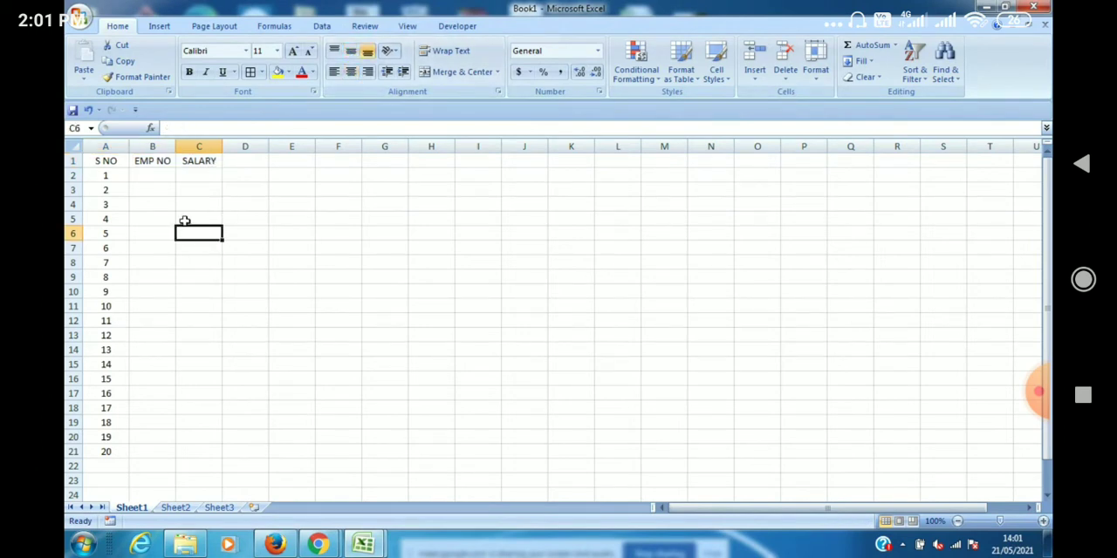
# Enter 101 and 102 in cells B2 and B3 and extend the EMP NO series to 120 in cell B21.
pyautogui.click(164, 174)
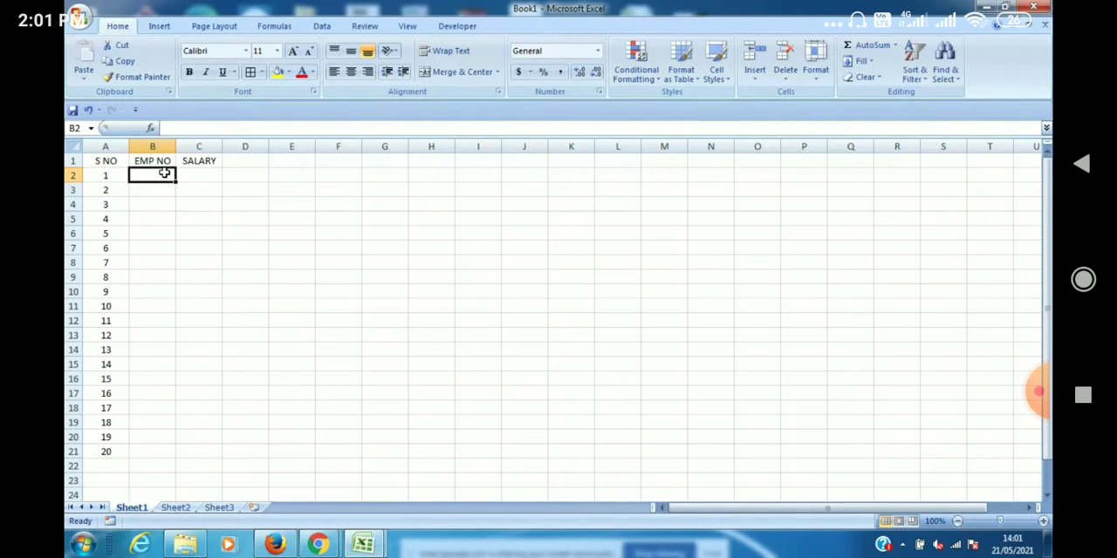
pyautogui.write('1')
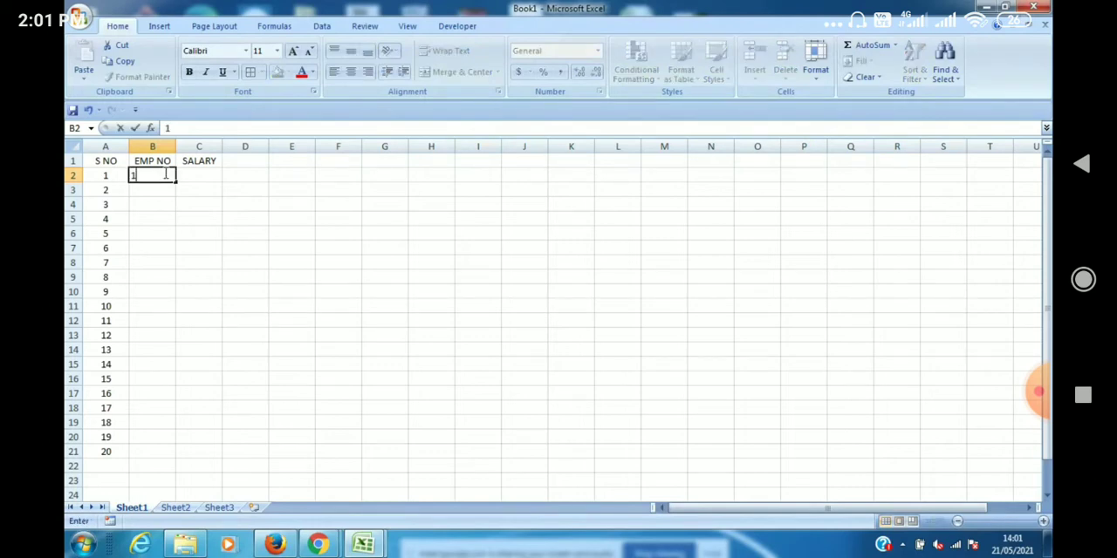
pyautogui.write('01')
pyautogui.click(166, 189)
pyautogui.write('102')
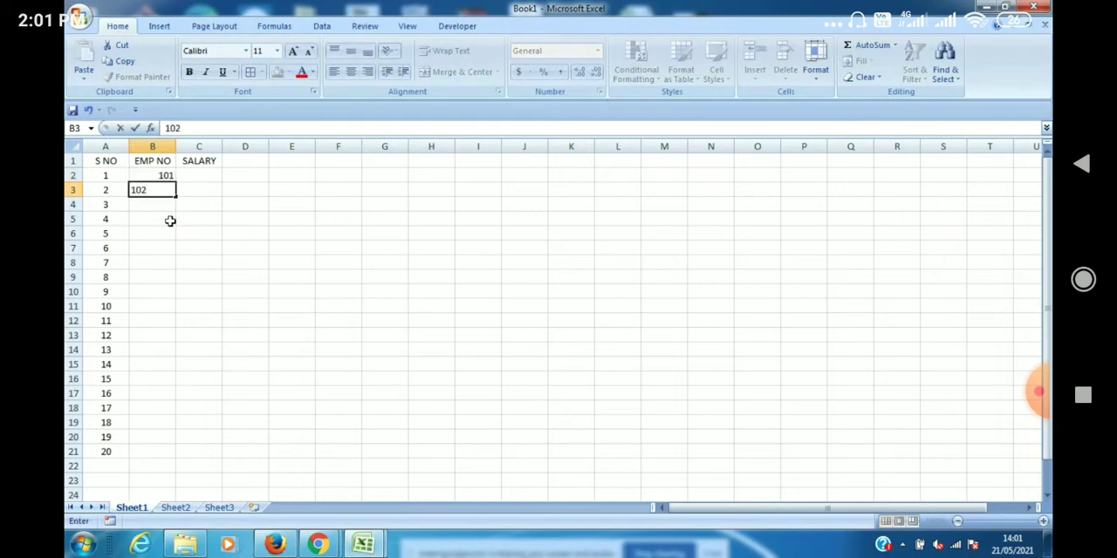
pyautogui.click(170, 221)
pyautogui.click(166, 176)
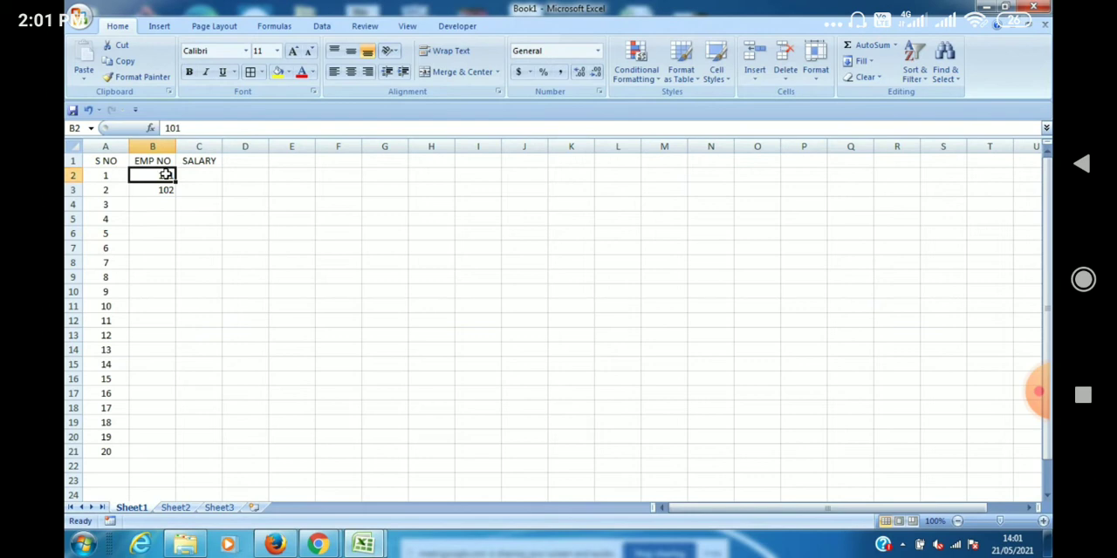
pyautogui.hotkey('shift', 'Down')
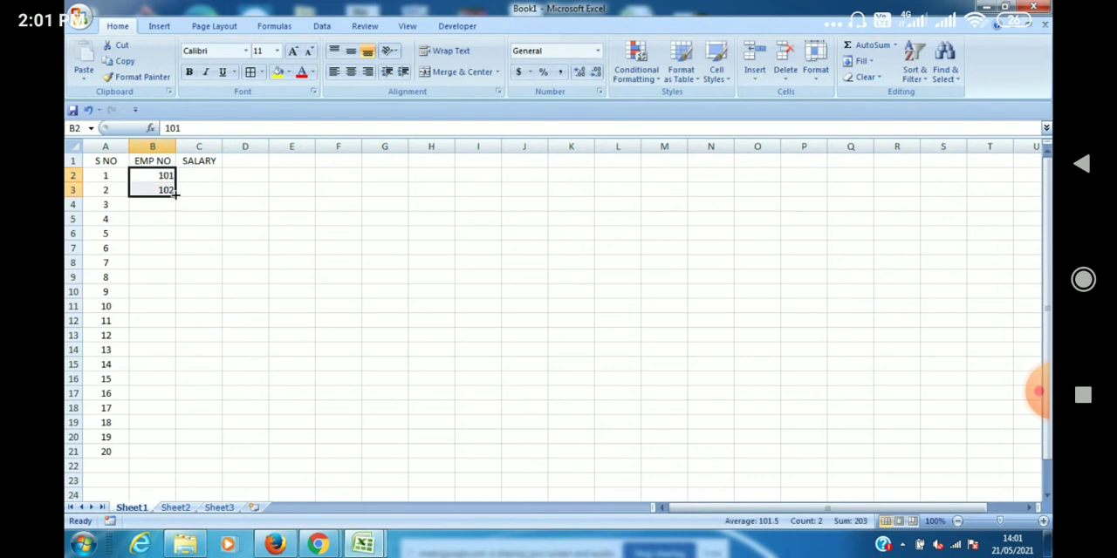
pyautogui.moveTo(175, 197); pyautogui.dragTo(180, 458)
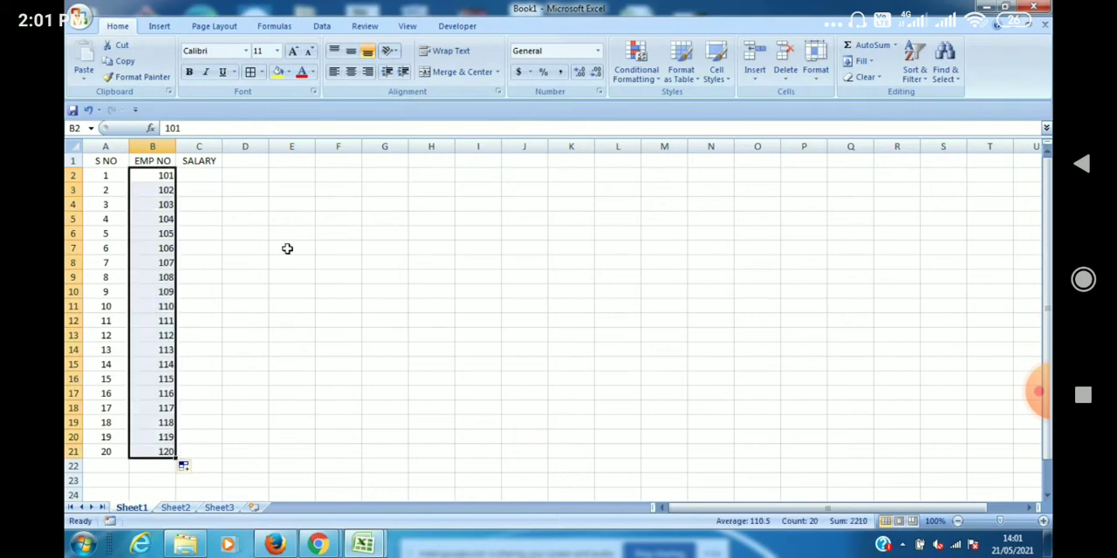
# Enter the salaries 100000 in cell C2 and 1000000 in cell C3.
pyautogui.click(208, 174)
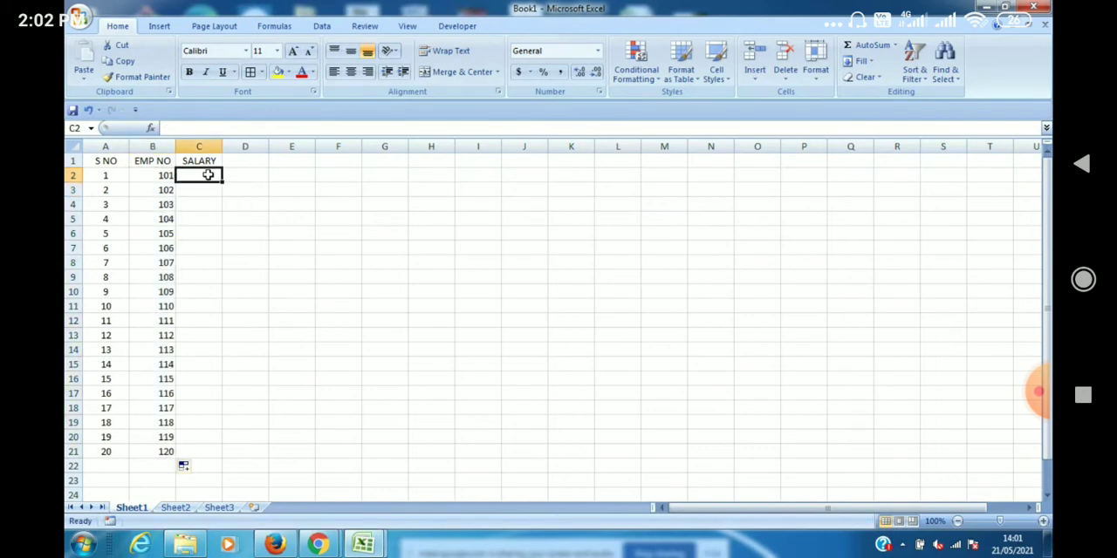
pyautogui.write('10')
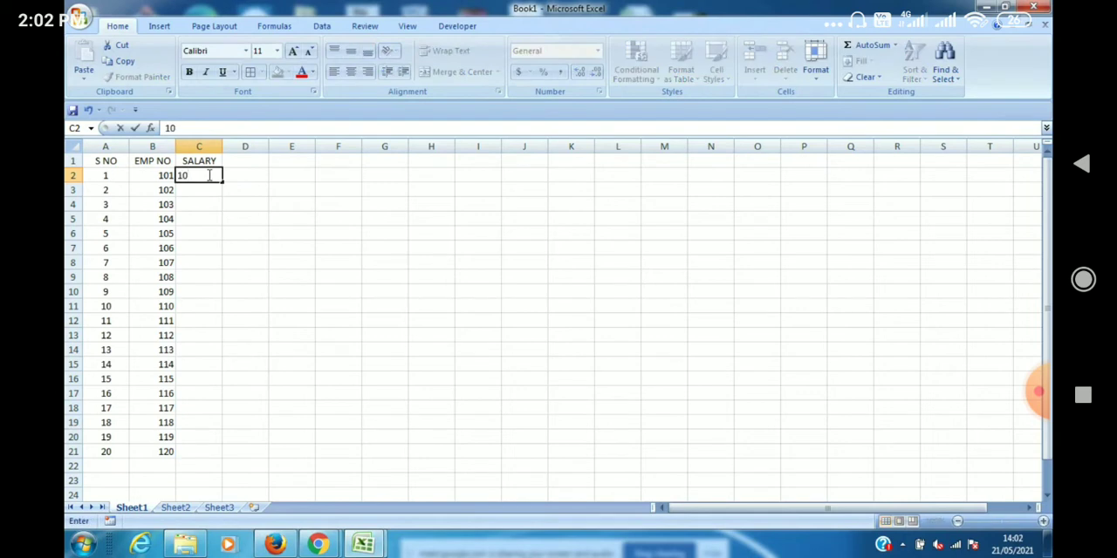
pyautogui.write('0000')
pyautogui.press('Return')
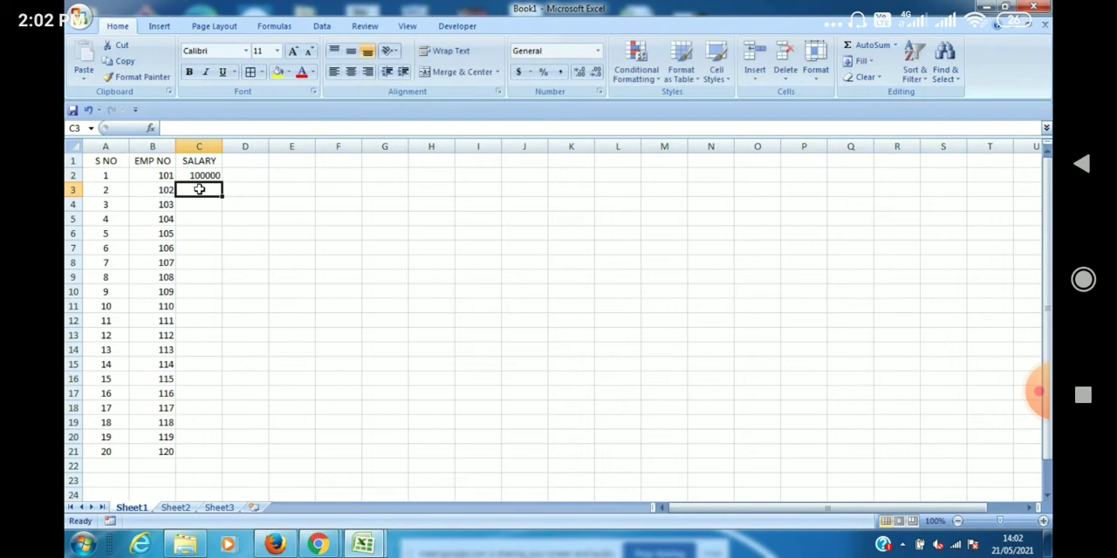
pyautogui.write('10')
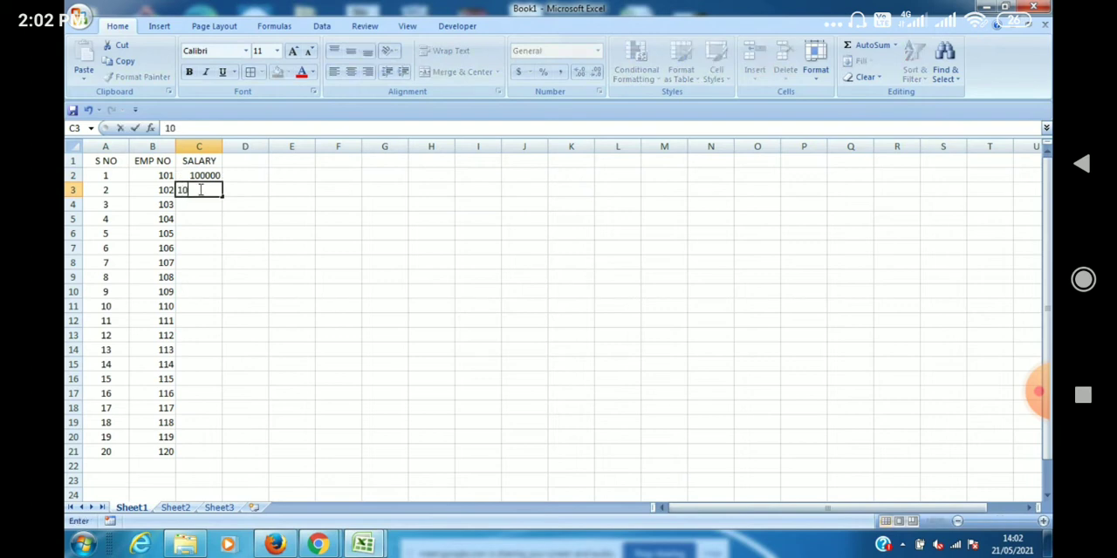
pyautogui.write('00000')
pyautogui.click(204, 204)
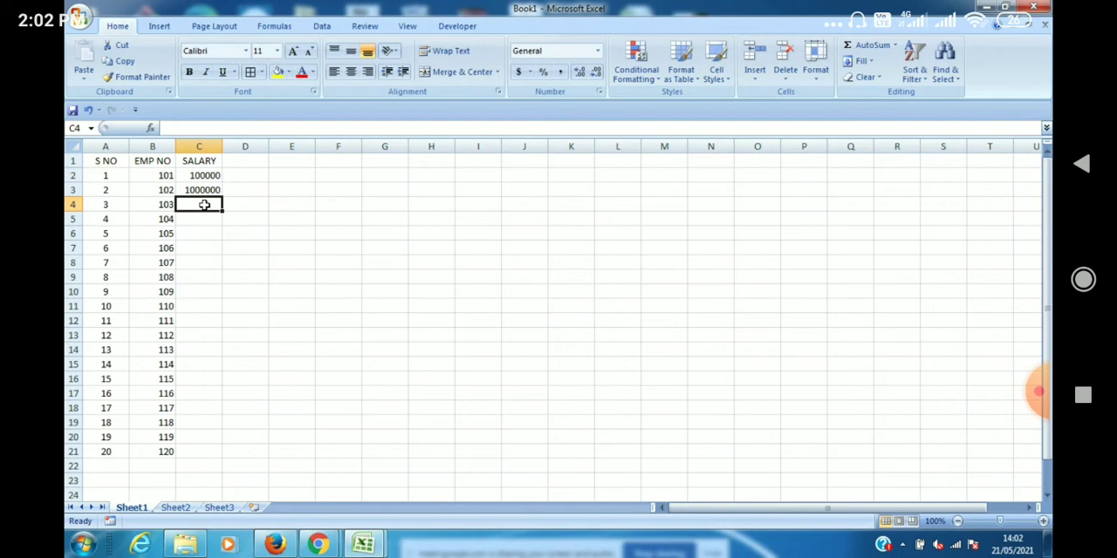
pyautogui.write('1000000000000')
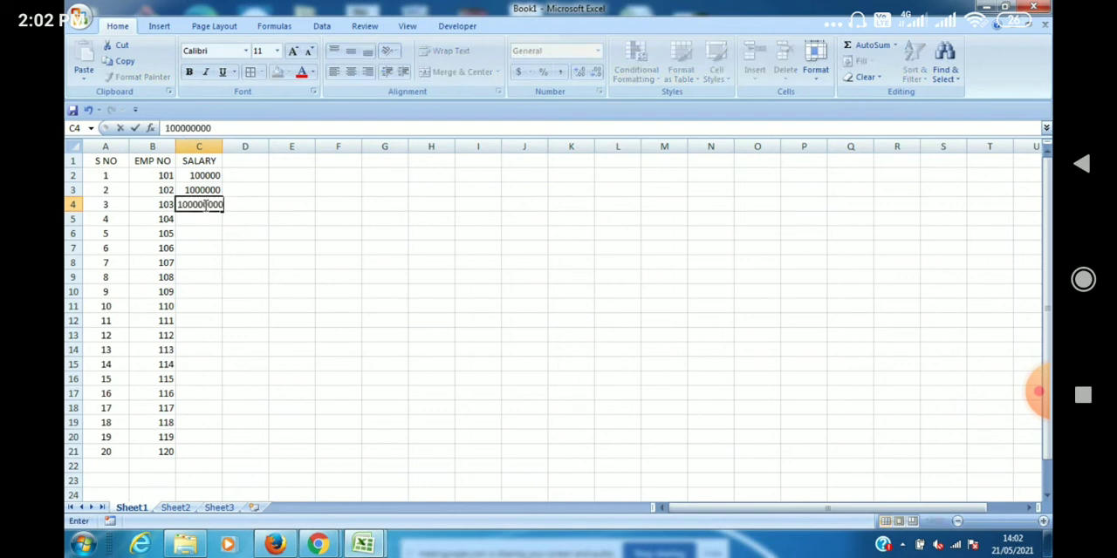
pyautogui.write('00')
pyautogui.click(215, 278)
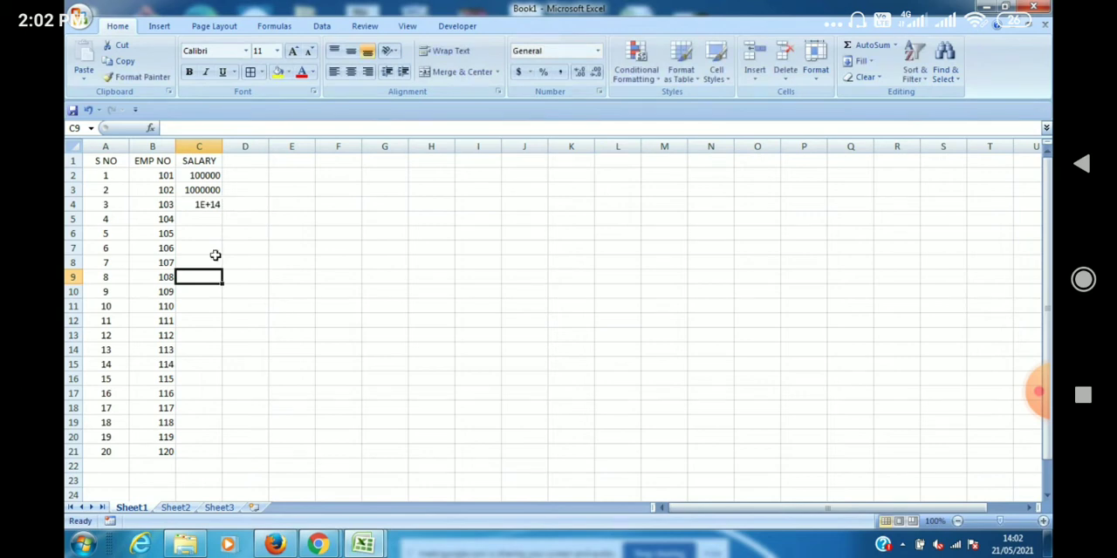
pyautogui.click(214, 205)
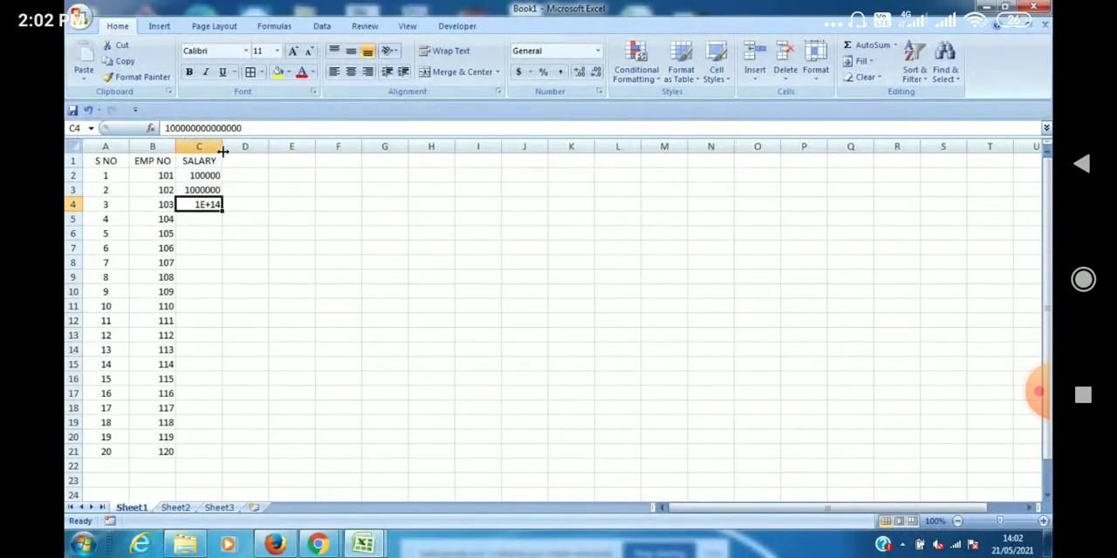
# Widen the SALARY column to roughly three times its width and enter the salary 60000 in cell C5.
pyautogui.moveTo(223, 147); pyautogui.dragTo(332, 150)
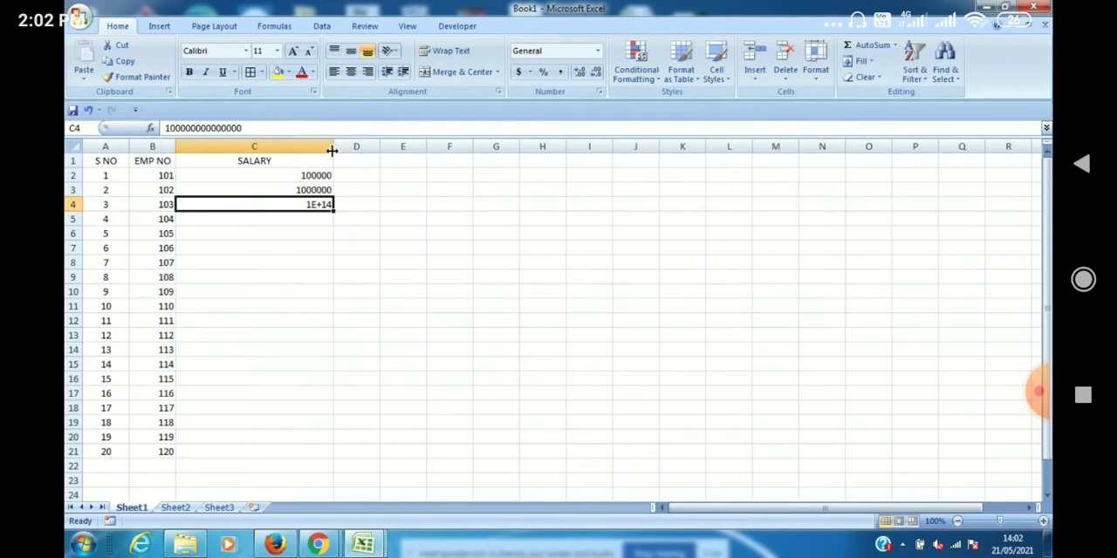
pyautogui.click(307, 218)
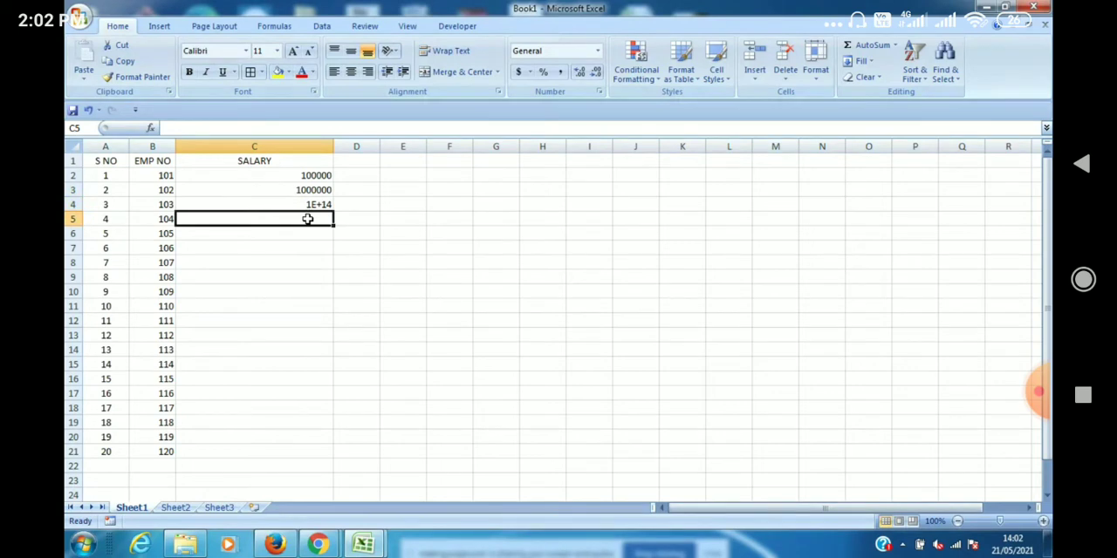
pyautogui.write('6')
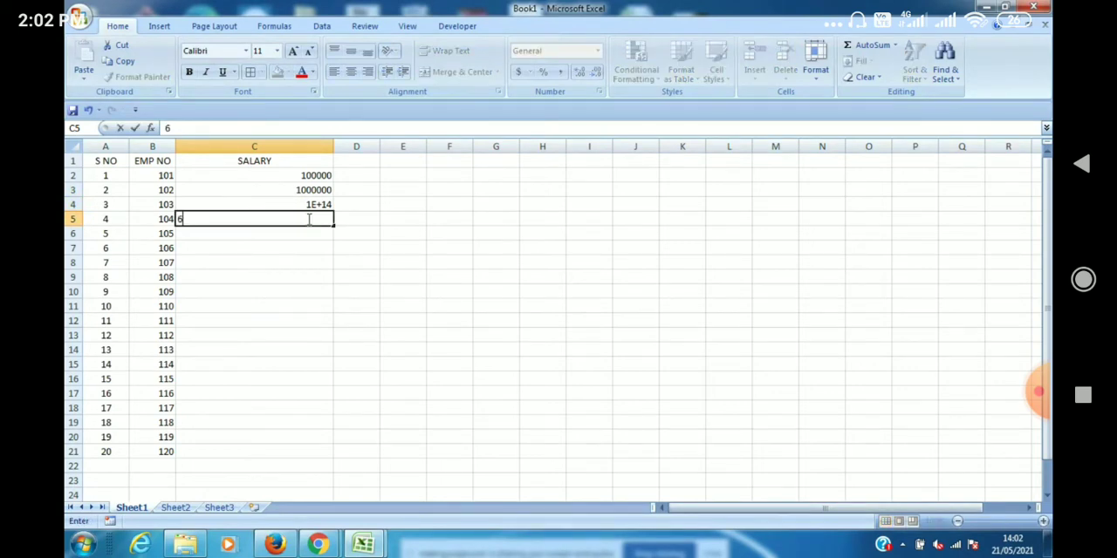
pyautogui.write('0000')
pyautogui.click(300, 250)
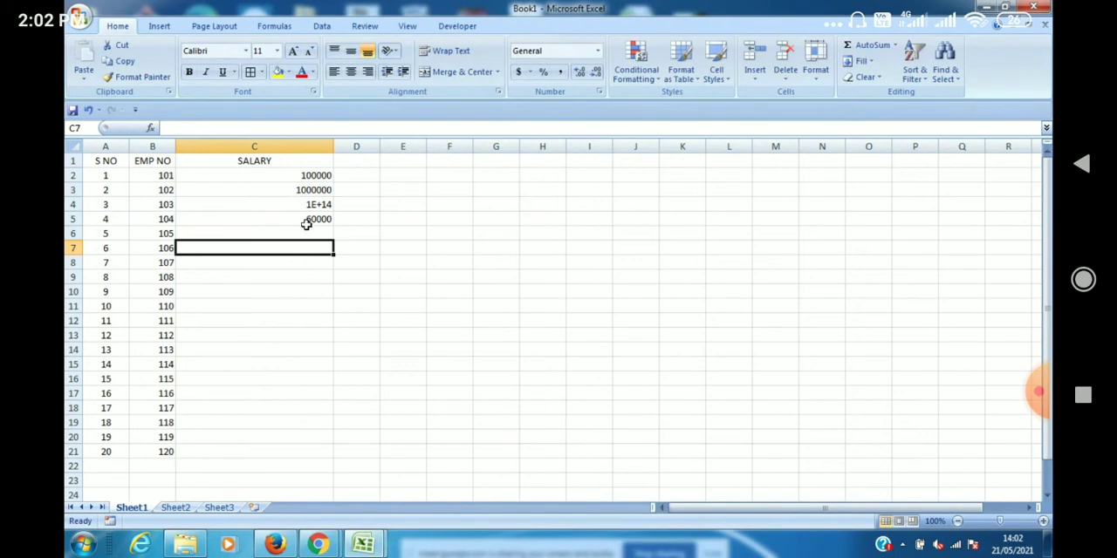
pyautogui.click(307, 222)
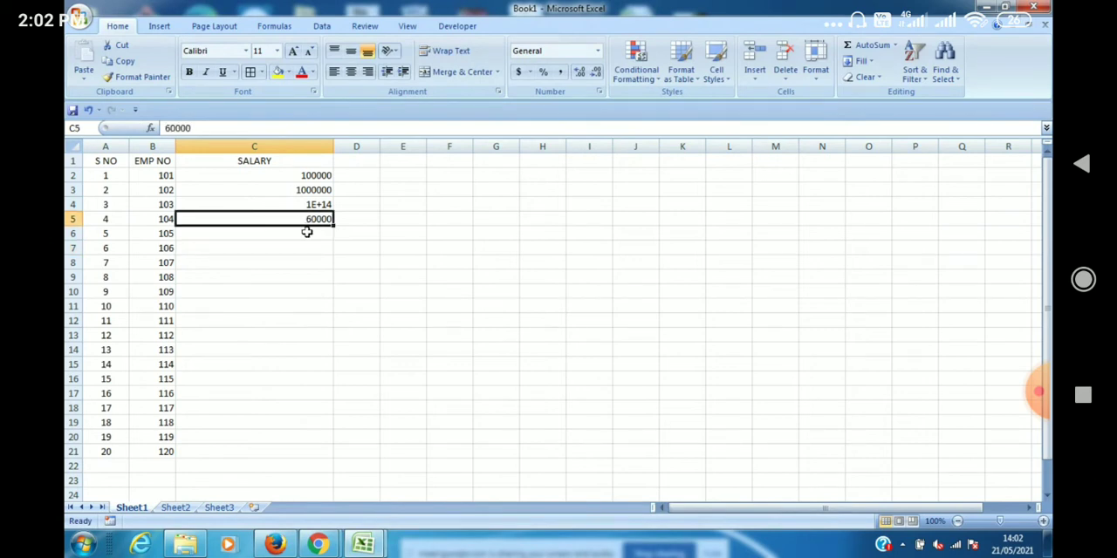
# Enter the salary 700000 in cell C6.
pyautogui.click(307, 232)
pyautogui.write('7000')
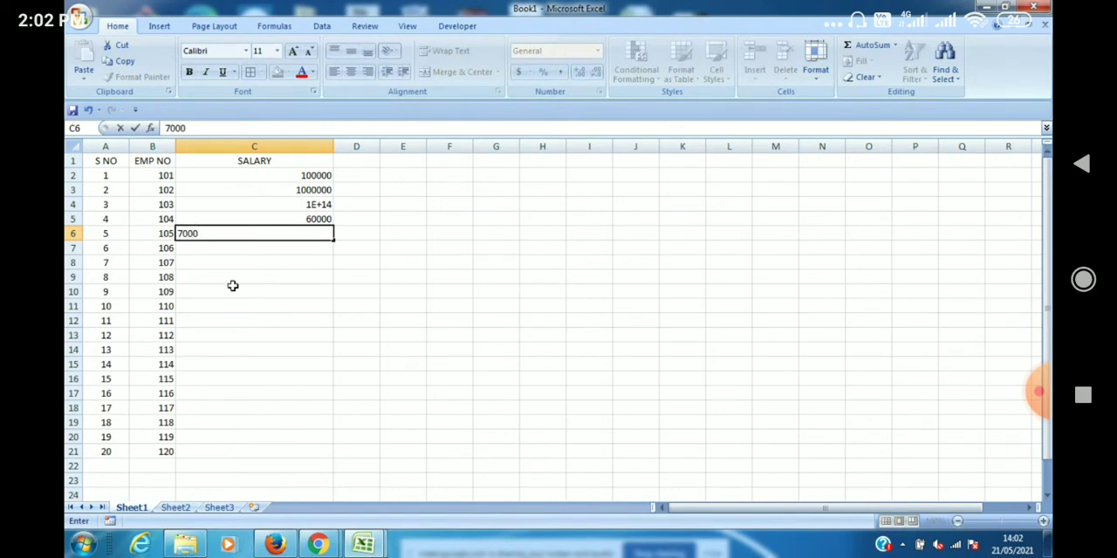
pyautogui.write('00')
pyautogui.click(237, 331)
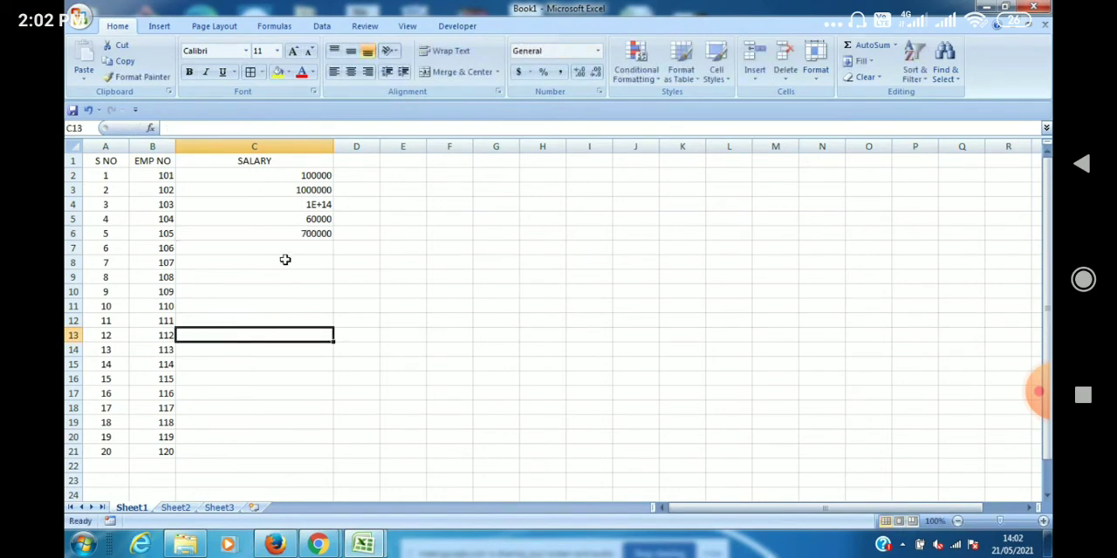
# Extend the salary series from cells C5:C6 down to cell C21.
pyautogui.click(316, 221)
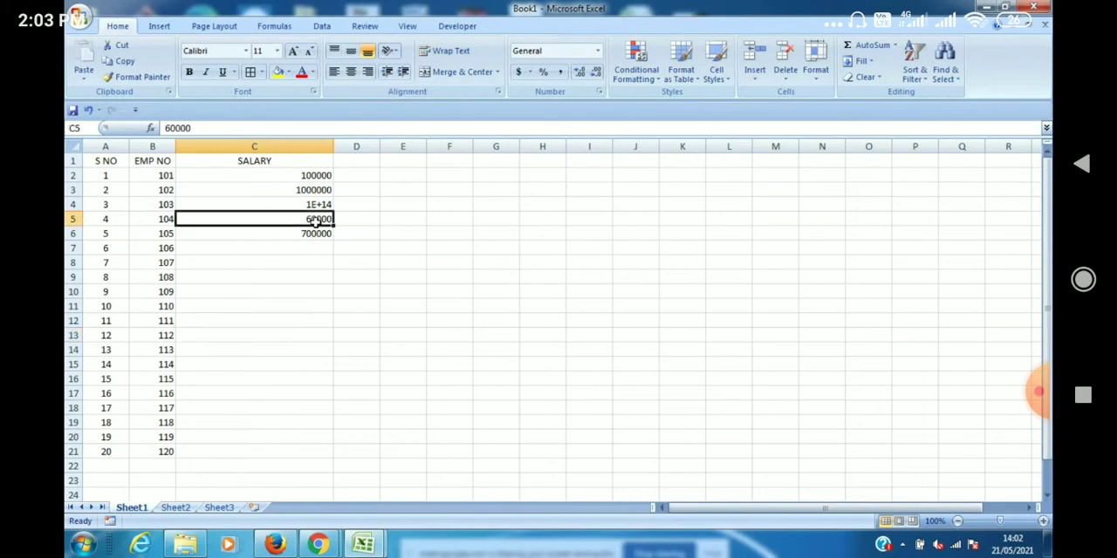
pyautogui.hotkey('shift', 'Down')
pyautogui.moveTo(332, 237); pyautogui.dragTo(336, 462)
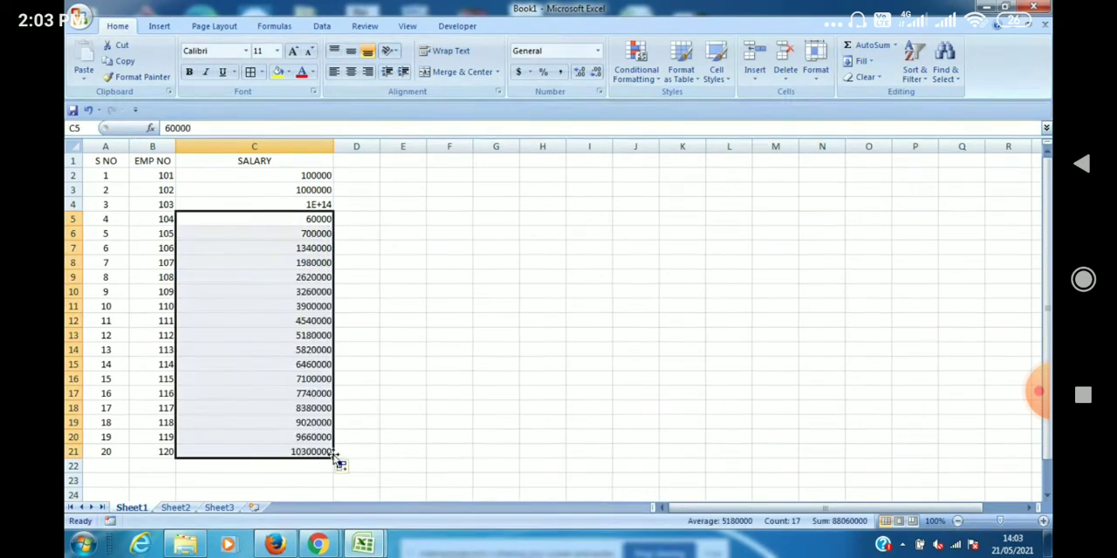
pyautogui.click(424, 289)
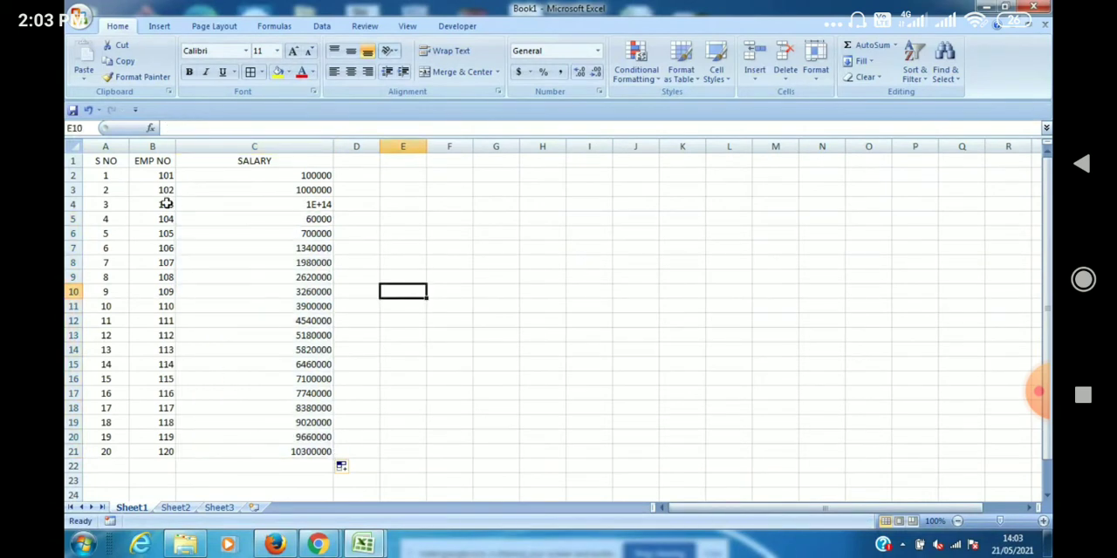
# Apply the General number format to the salaries in C2:C21.
pyautogui.click(147, 175)
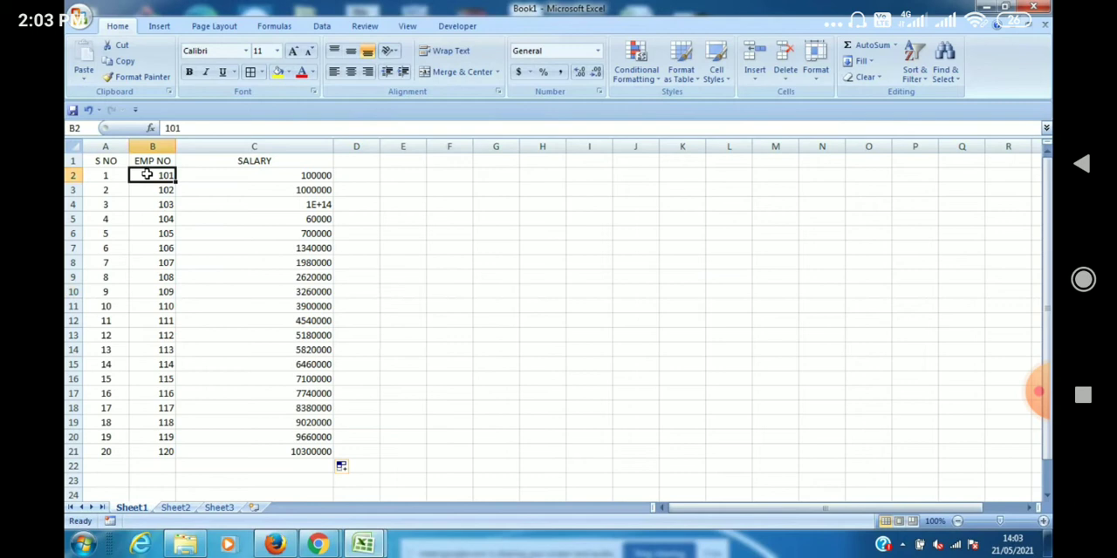
pyautogui.click(311, 177)
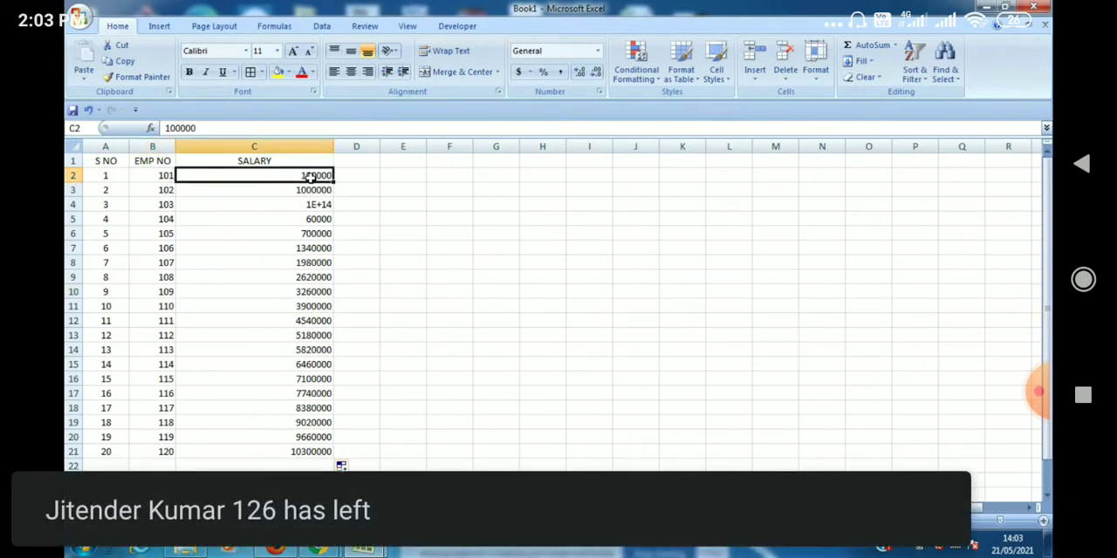
pyautogui.hotkey('shift', 'Down')
pyautogui.hotkey('shift', 'Down')
pyautogui.hotkey('shift', 'Down')
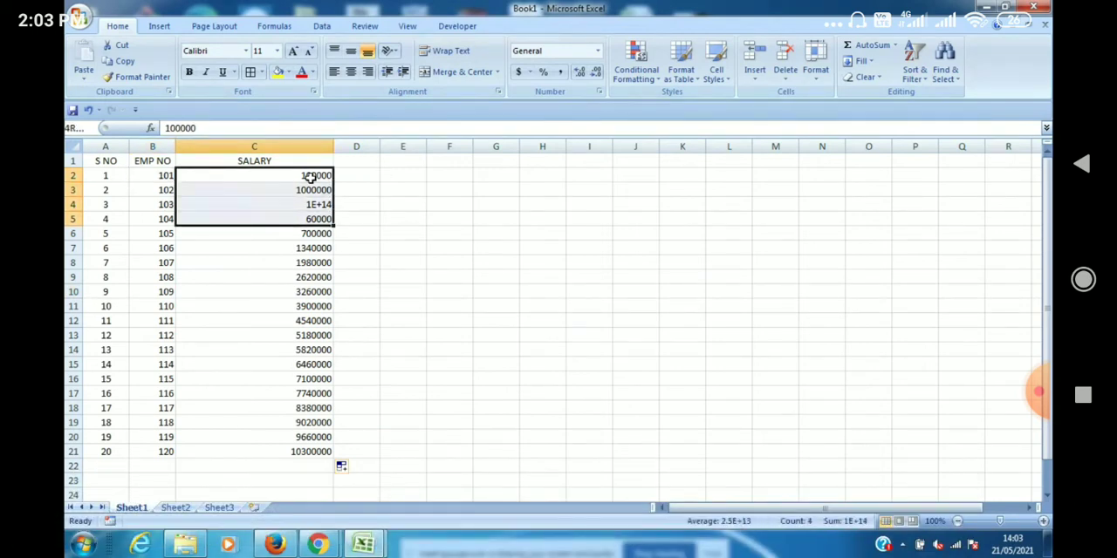
pyautogui.hotkey('shift', 'Down')
pyautogui.hotkey('shift', 'Down')
pyautogui.hotkey('shift', 'Down')
pyautogui.hotkey('shift', 'Down')
pyautogui.hotkey('shift', 'Down')
pyautogui.hotkey('shift', 'Down')
pyautogui.hotkey('shift', 'Down')
pyautogui.hotkey('shift', 'Down')
pyautogui.hotkey('shift', 'Down')
pyautogui.hotkey('shift', 'Down')
pyautogui.hotkey('shift', 'Down')
pyautogui.hotkey('shift', 'Down')
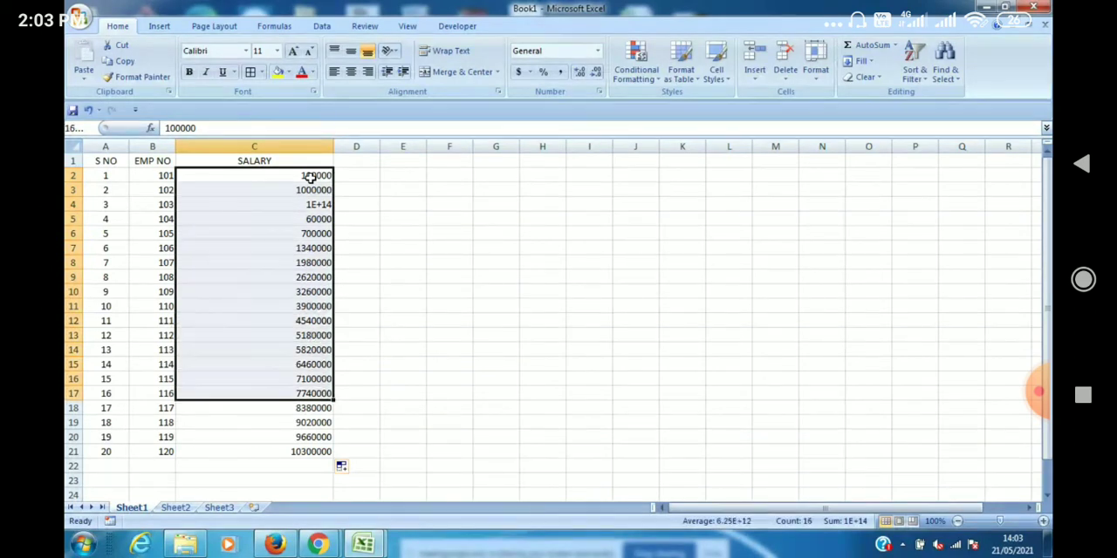
pyautogui.hotkey('shift', 'Down')
pyautogui.hotkey('shift', 'Down')
pyautogui.hotkey('shift', 'Down')
pyautogui.hotkey('shift', 'Down')
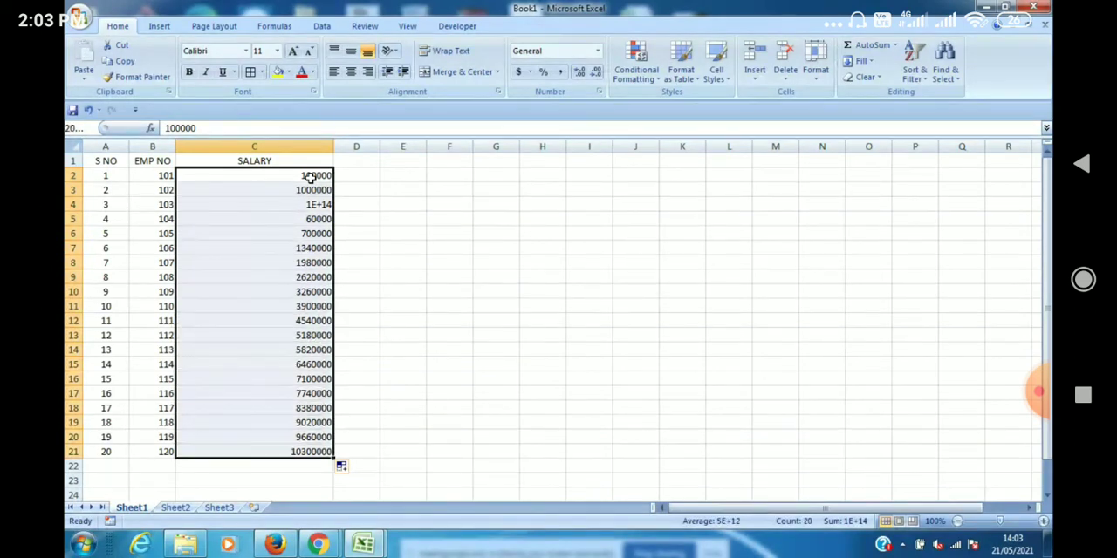
pyautogui.click(599, 54)
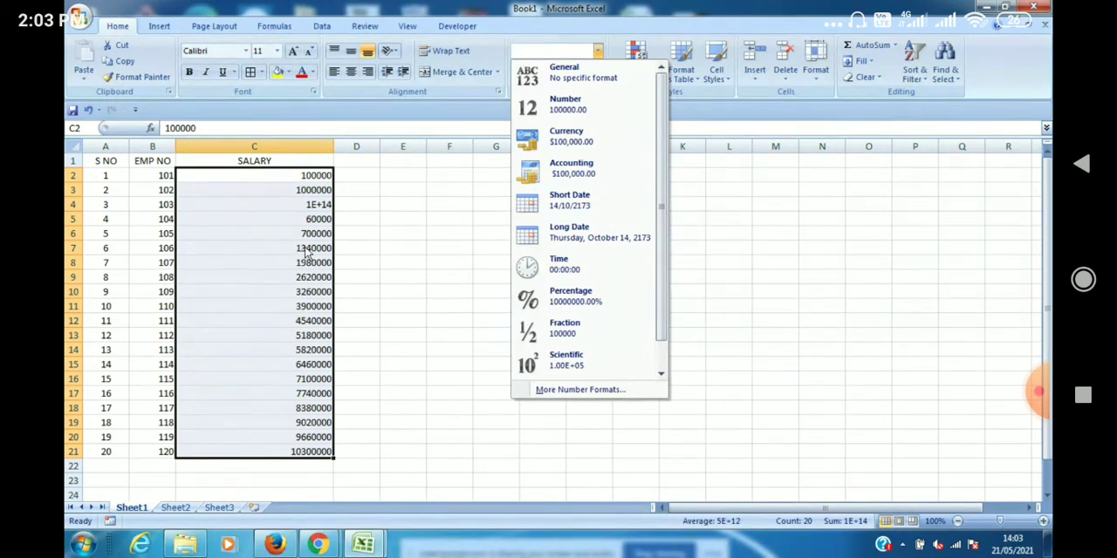
pyautogui.click(593, 77)
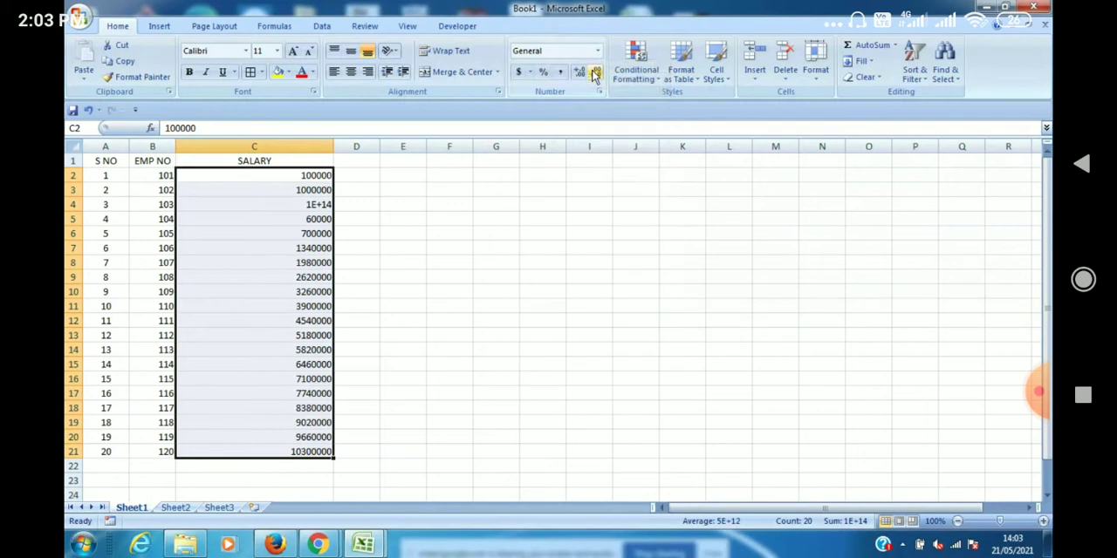
# Replace the salaries in cells C8 and C11 with the texts DFASDDFG and HGFG.
pyautogui.click(297, 263)
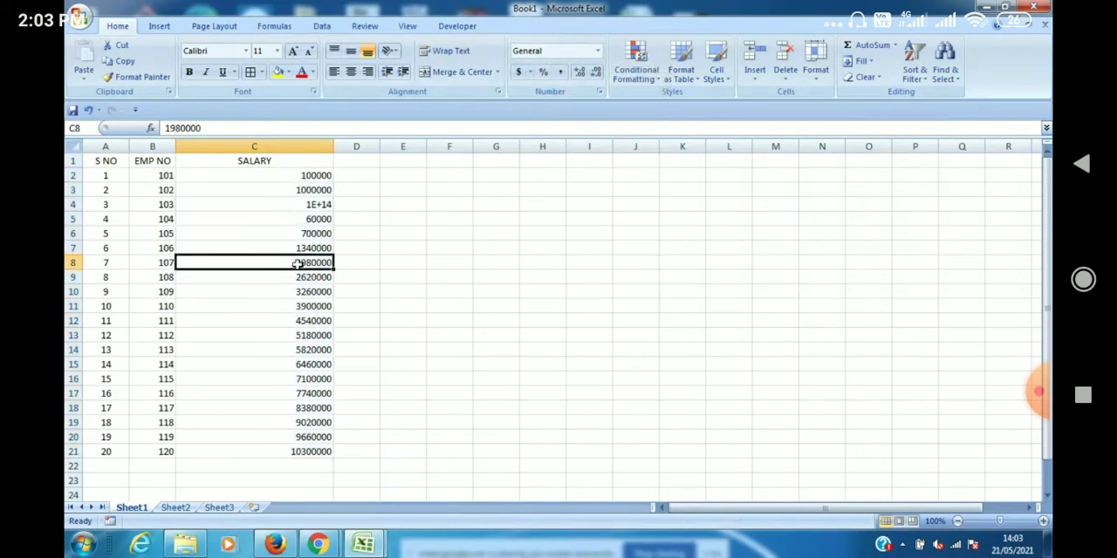
pyautogui.write('DFASDDFG')
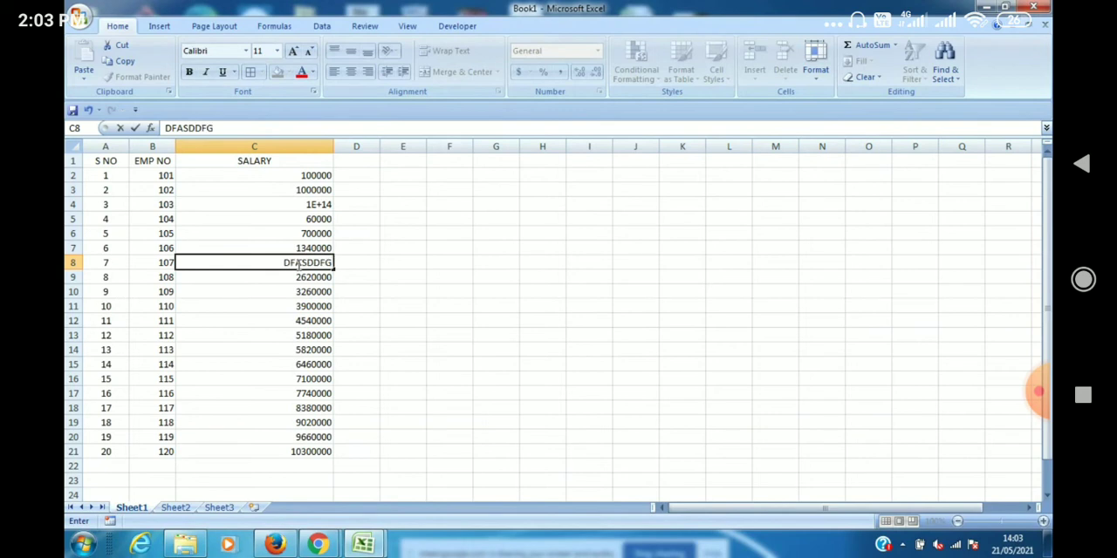
pyautogui.click(297, 305)
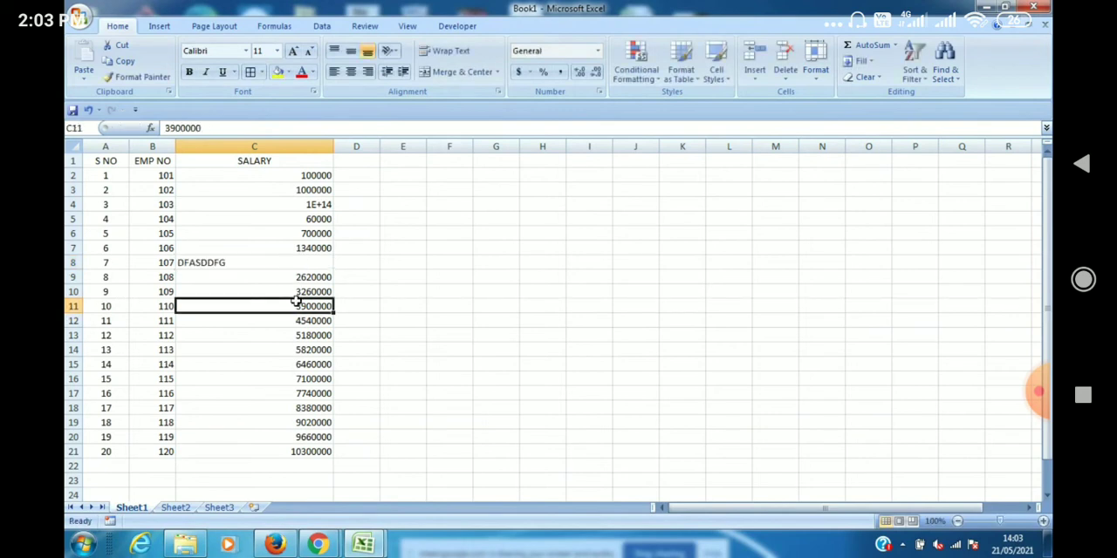
pyautogui.write('HGFG')
pyautogui.click(329, 349)
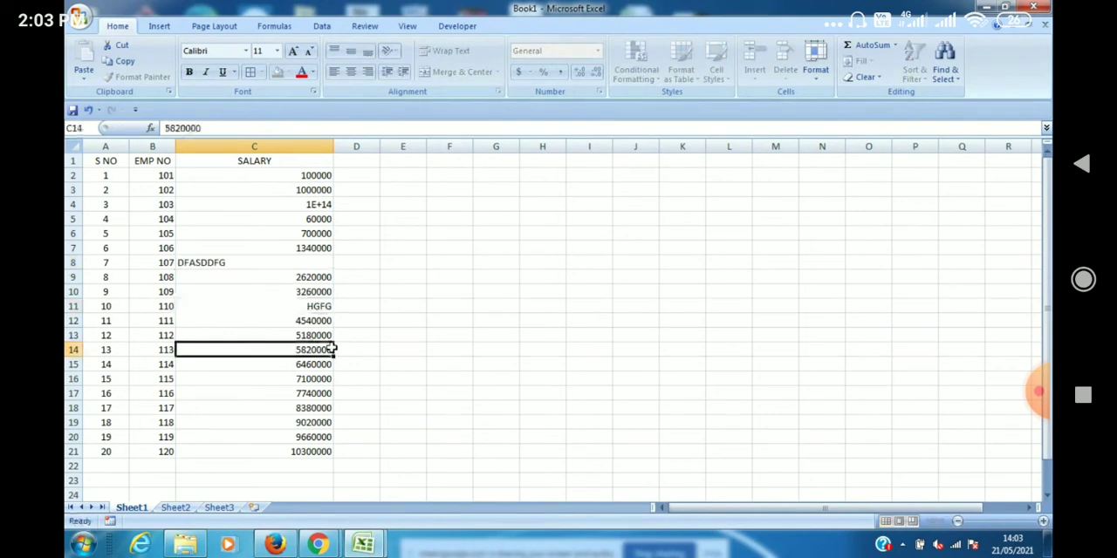
pyautogui.click(289, 306)
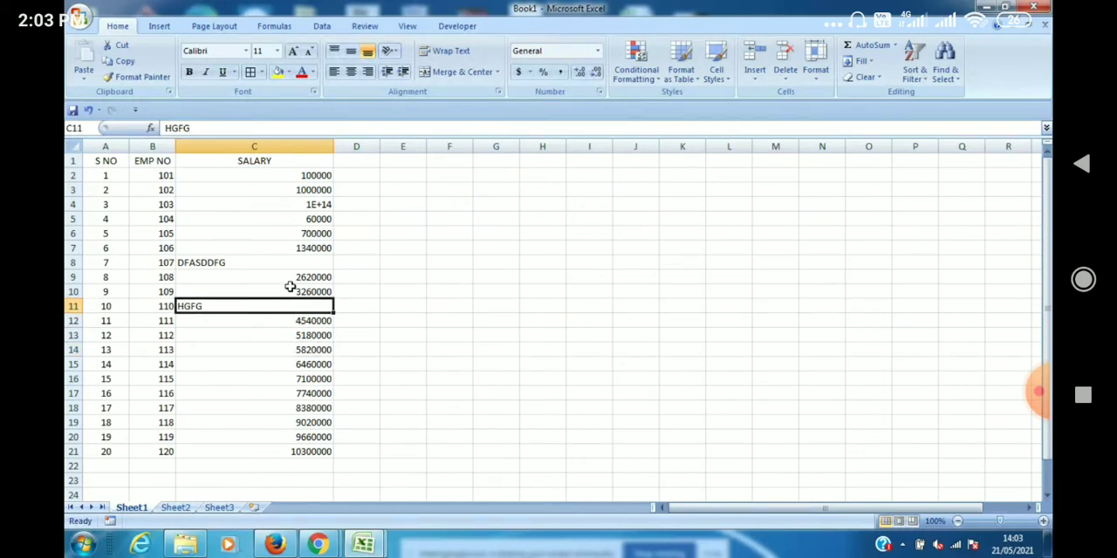
# Apply the Number format to the SALARY entries in C2:C21 and make them bold.
pyautogui.click(302, 174)
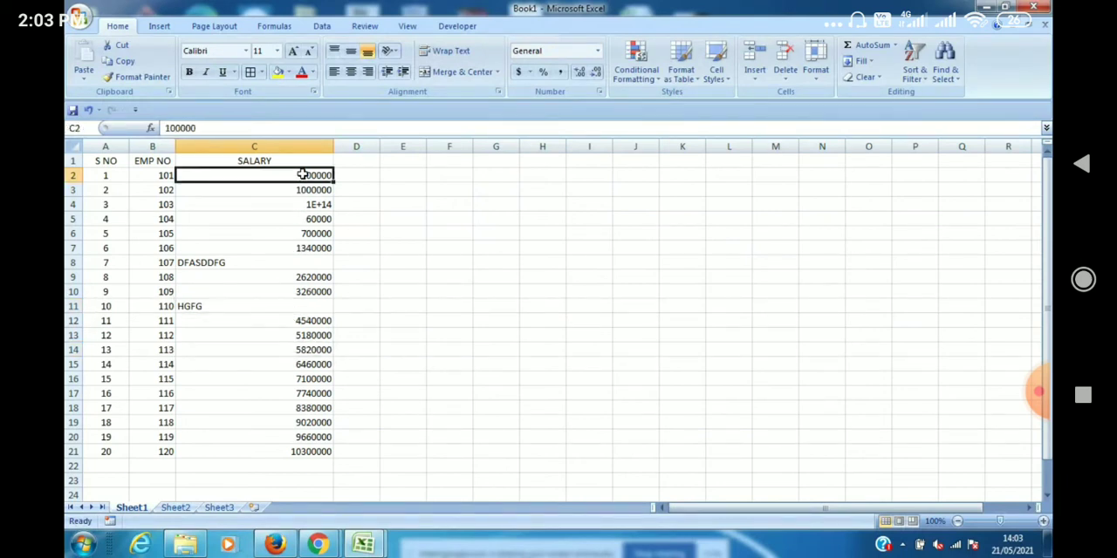
pyautogui.hotkey('shift', 'Down')
pyautogui.hotkey('shift', 'Down')
pyautogui.hotkey('shift', 'Down')
pyautogui.hotkey('shift', 'Down')
pyautogui.hotkey('shift', 'Down')
pyautogui.hotkey('shift', 'Down')
pyautogui.hotkey('shift', 'Down')
pyautogui.hotkey('shift', 'Down')
pyautogui.hotkey('shift', 'Down')
pyautogui.hotkey('shift', 'Down')
pyautogui.hotkey('shift', 'Down')
pyautogui.hotkey('shift', 'Down')
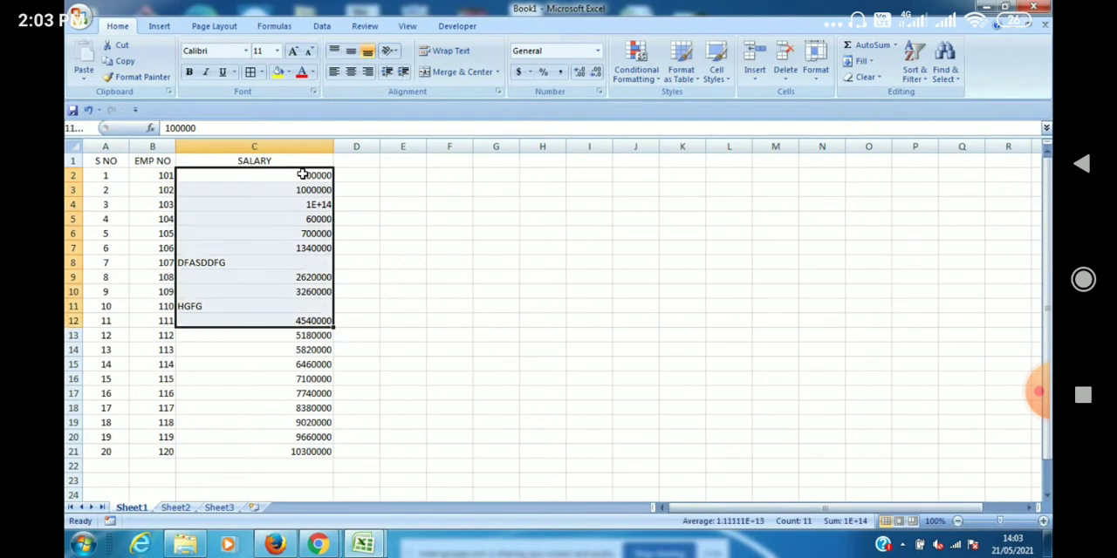
pyautogui.hotkey('shift', 'Down')
pyautogui.hotkey('shift', 'Down')
pyautogui.hotkey('shift', 'Down')
pyautogui.hotkey('shift', 'Down')
pyautogui.hotkey('shift', 'Down')
pyautogui.hotkey('shift', 'Down')
pyautogui.hotkey('shift', 'Down')
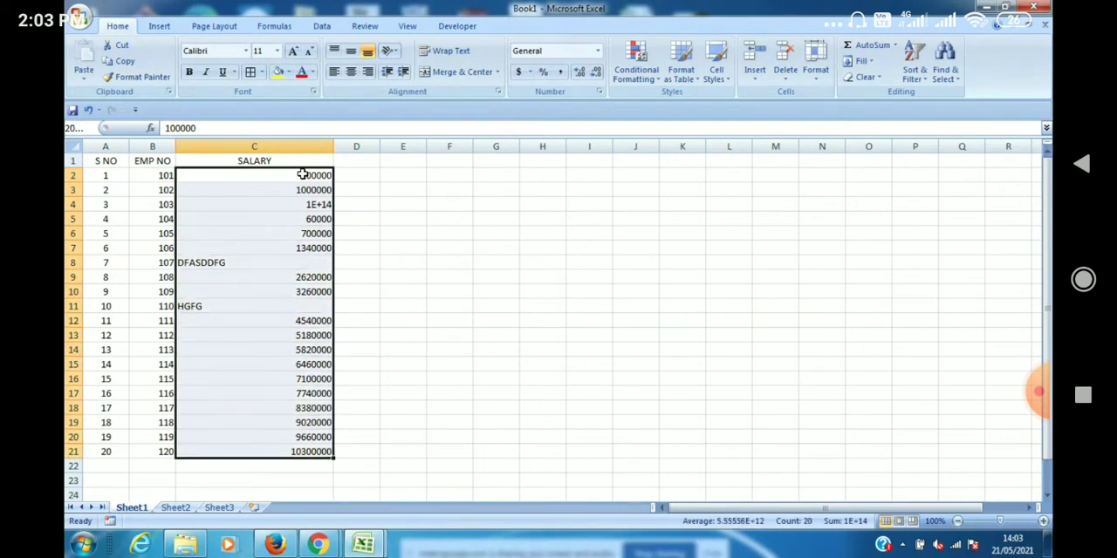
pyautogui.click(598, 50)
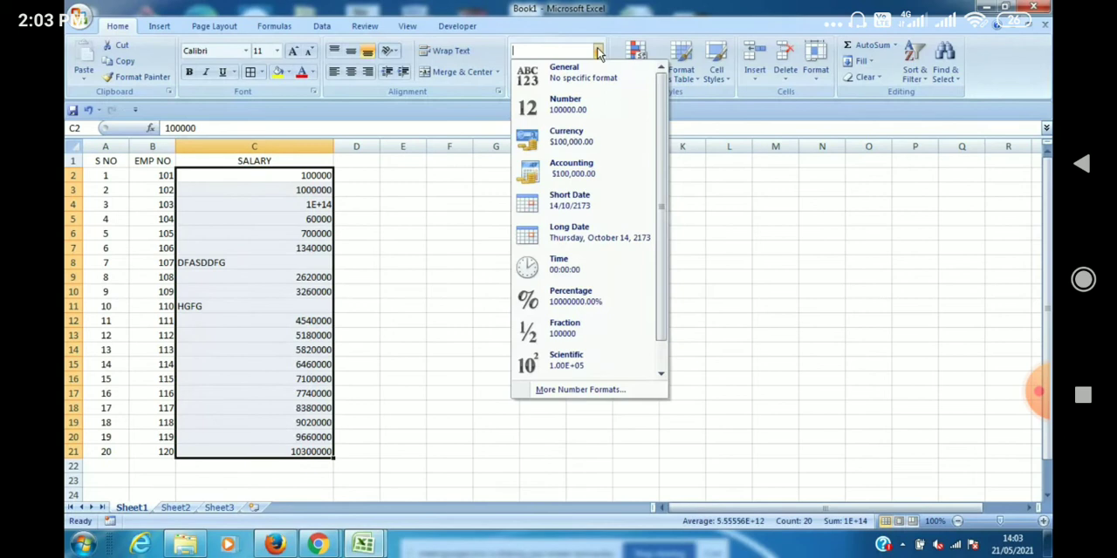
pyautogui.click(576, 112)
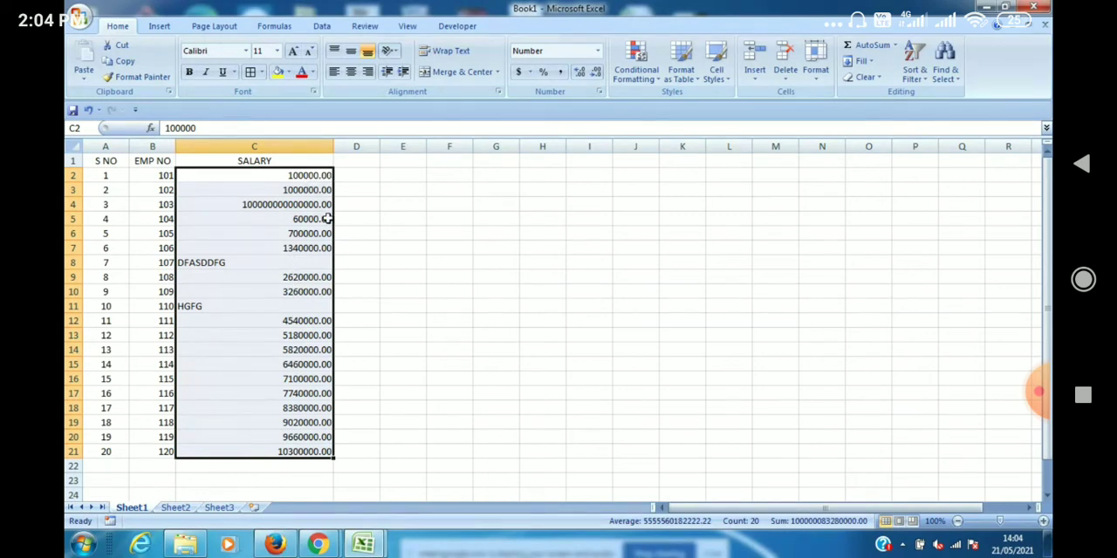
pyautogui.click(190, 73)
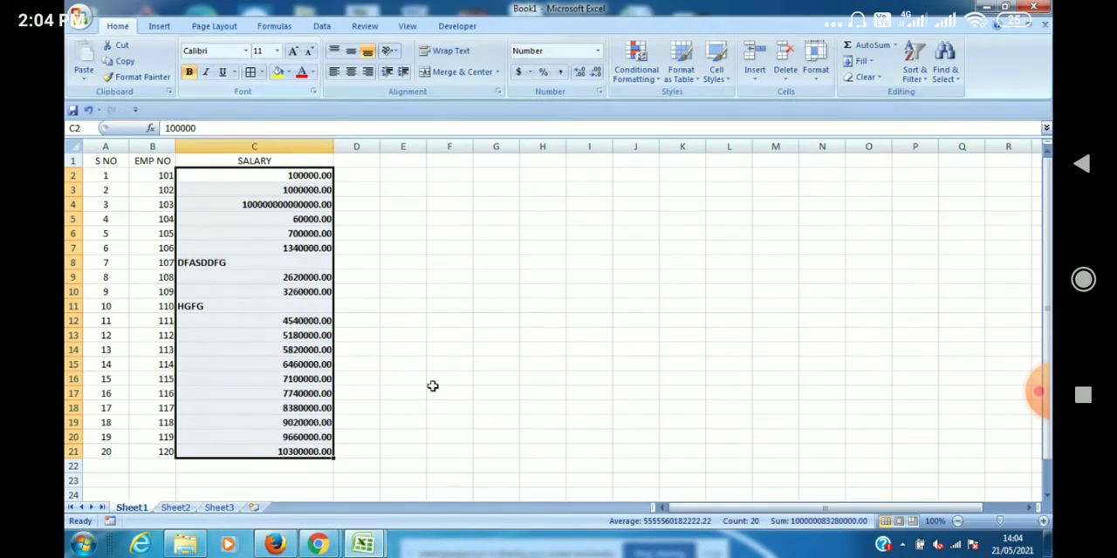
# Set the Number format of the selected salary cells to 6 decimal places.
pyautogui.click(1043, 521)
pyautogui.click(1043, 521)
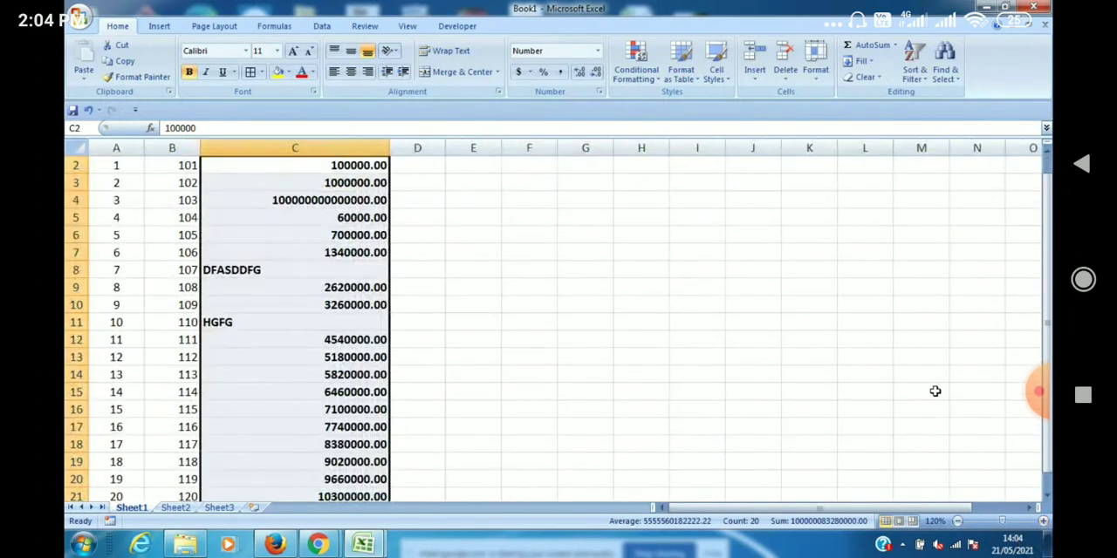
pyautogui.click(1047, 153)
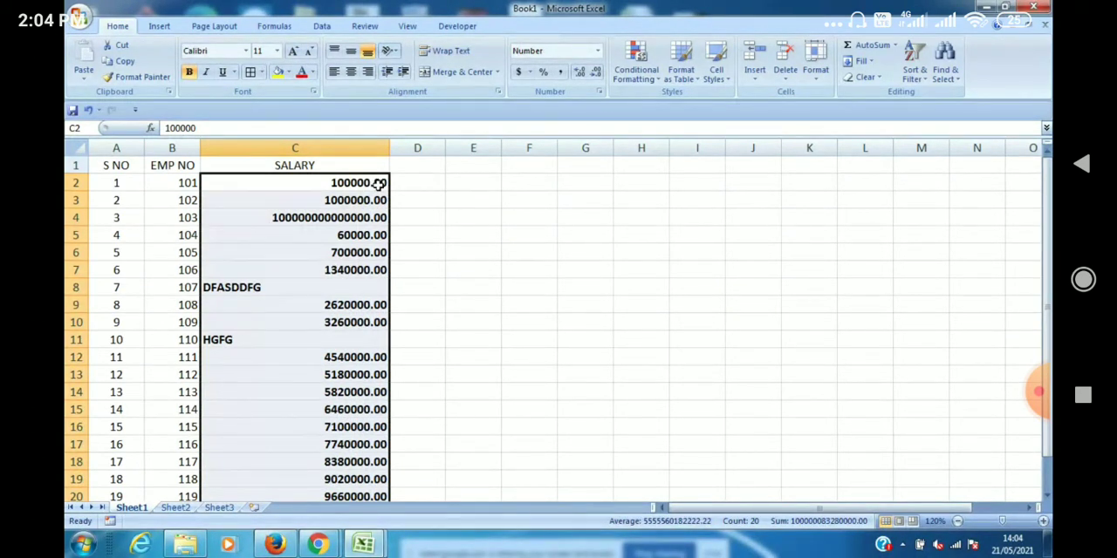
pyautogui.click(598, 52)
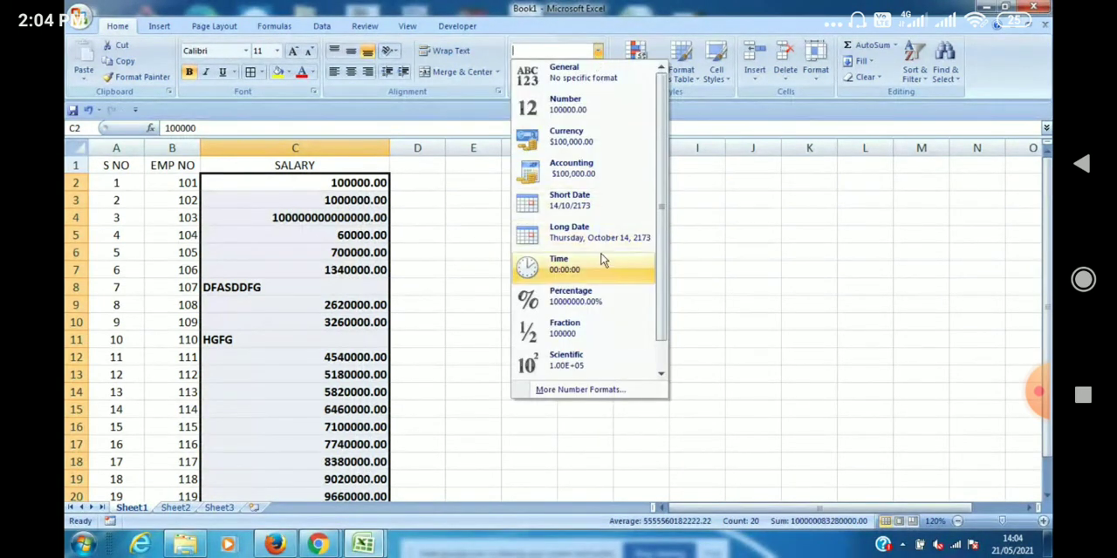
pyautogui.click(605, 395)
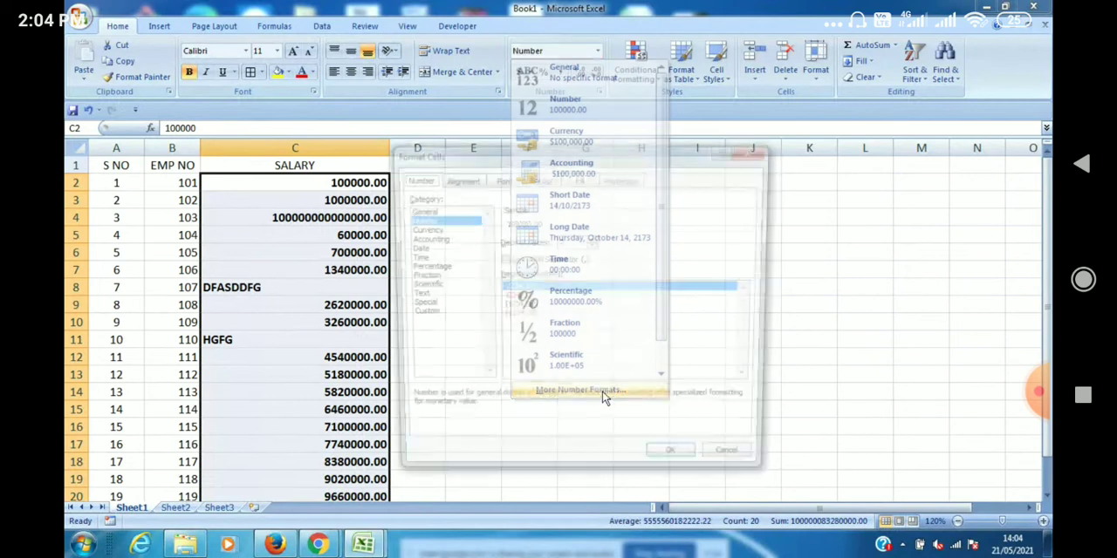
pyautogui.click(592, 241)
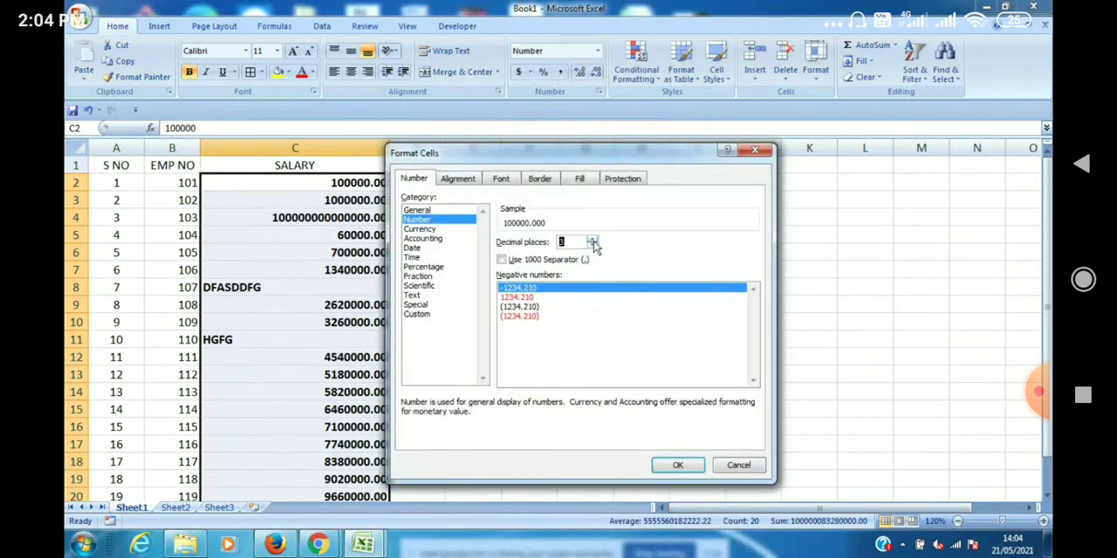
pyautogui.click(592, 241)
pyautogui.click(593, 241)
pyautogui.click(592, 241)
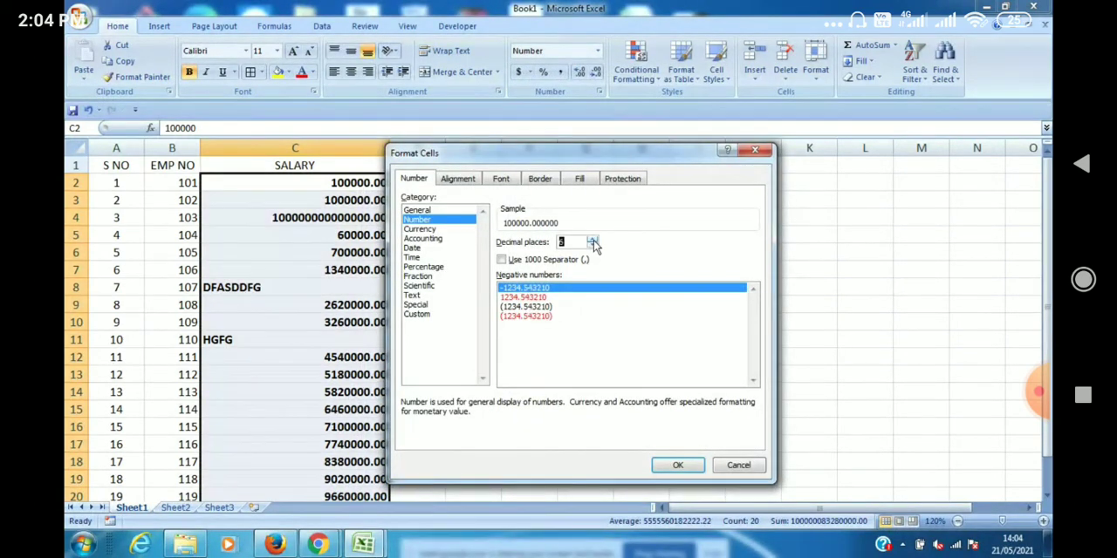
pyautogui.click(678, 467)
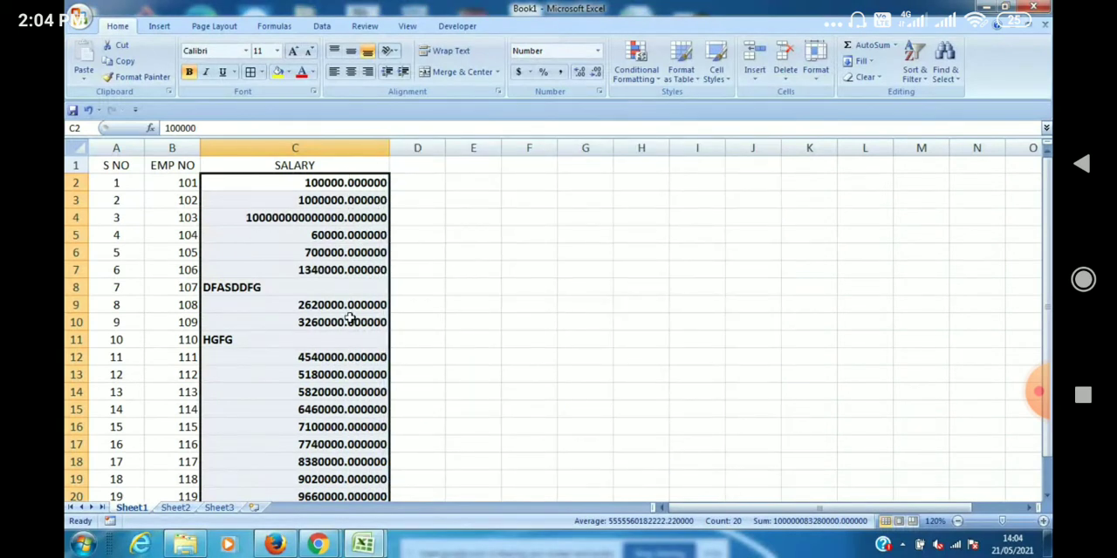
# Clear the text entries from cells C8 and C11 in the SALARY column.
pyautogui.click(281, 286)
pyautogui.press('Delete')
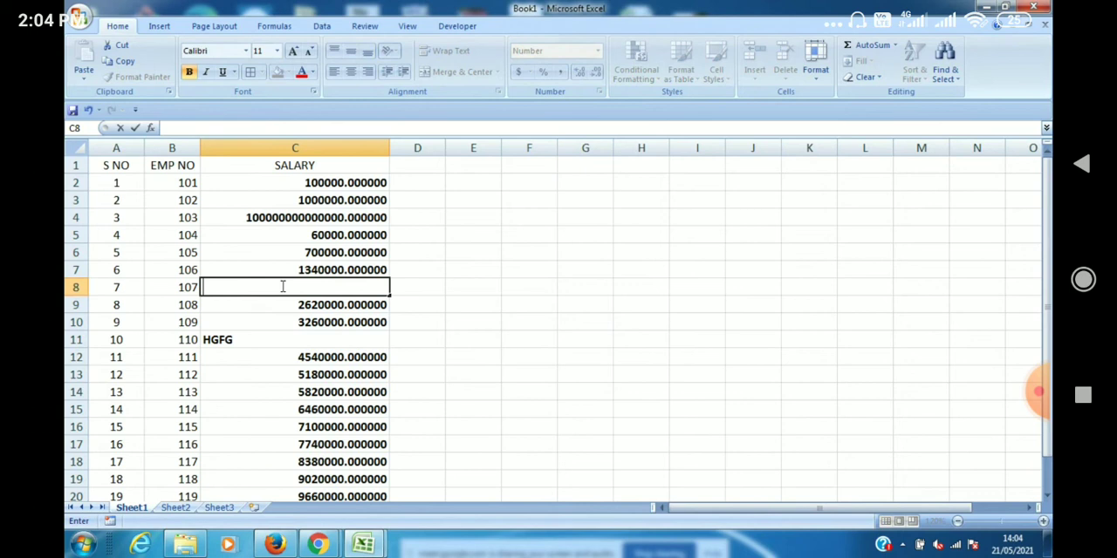
pyautogui.click(266, 341)
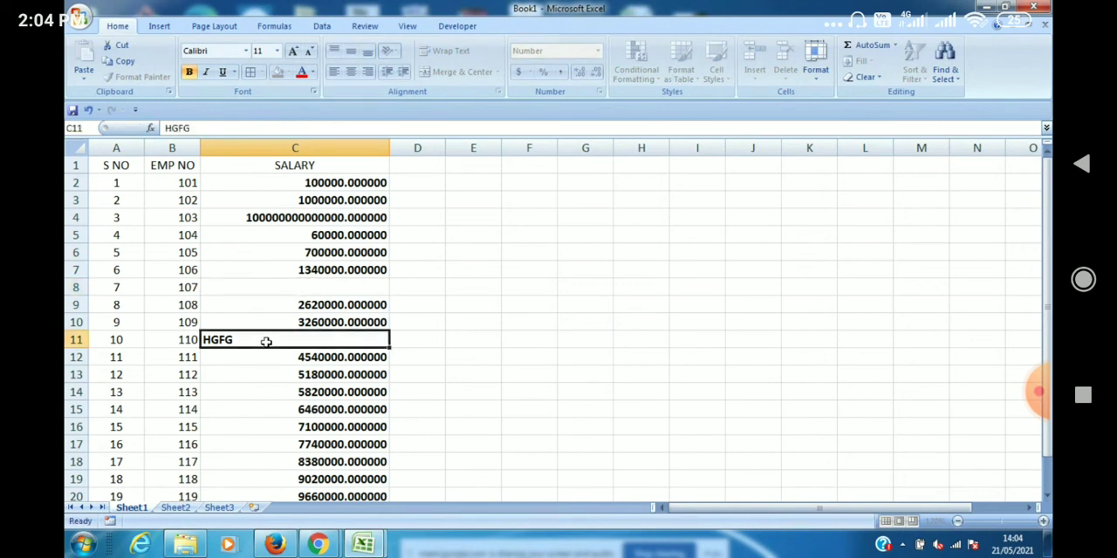
pyautogui.press('BackSpace')
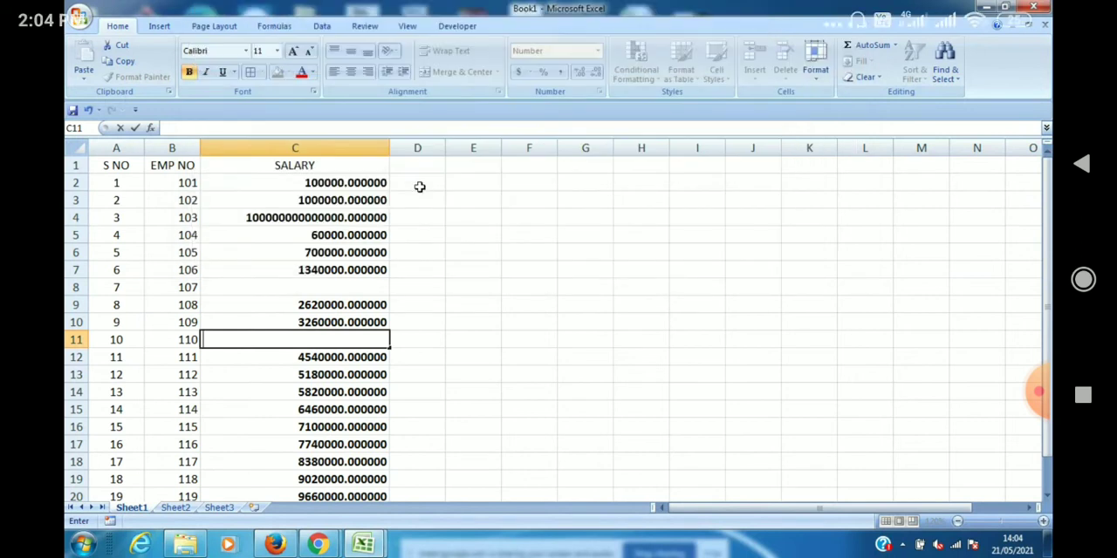
pyautogui.click(419, 186)
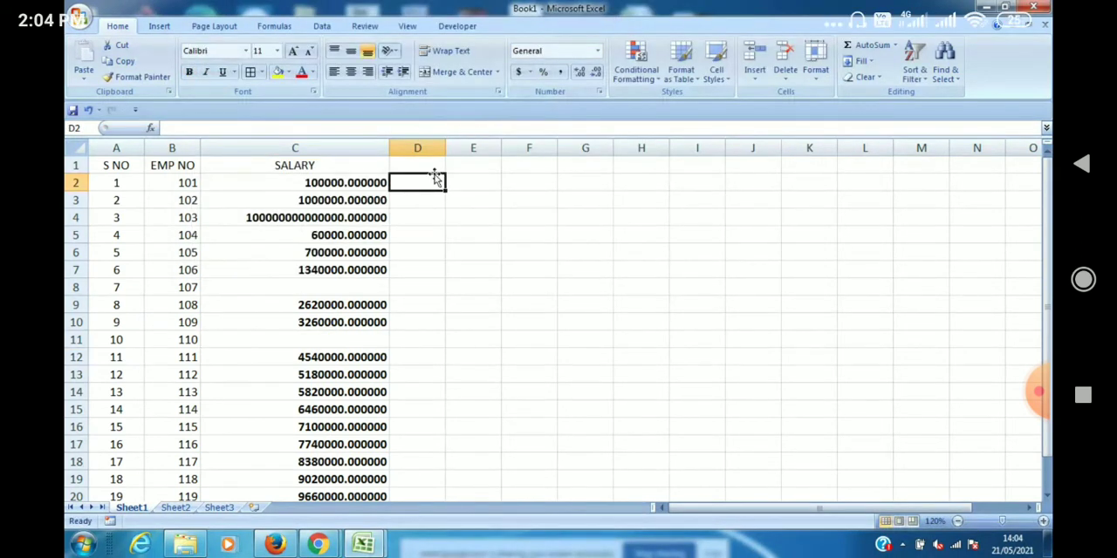
# Set the Number format of the salaries in C2:C21 to 0 decimal places.
pyautogui.click(600, 53)
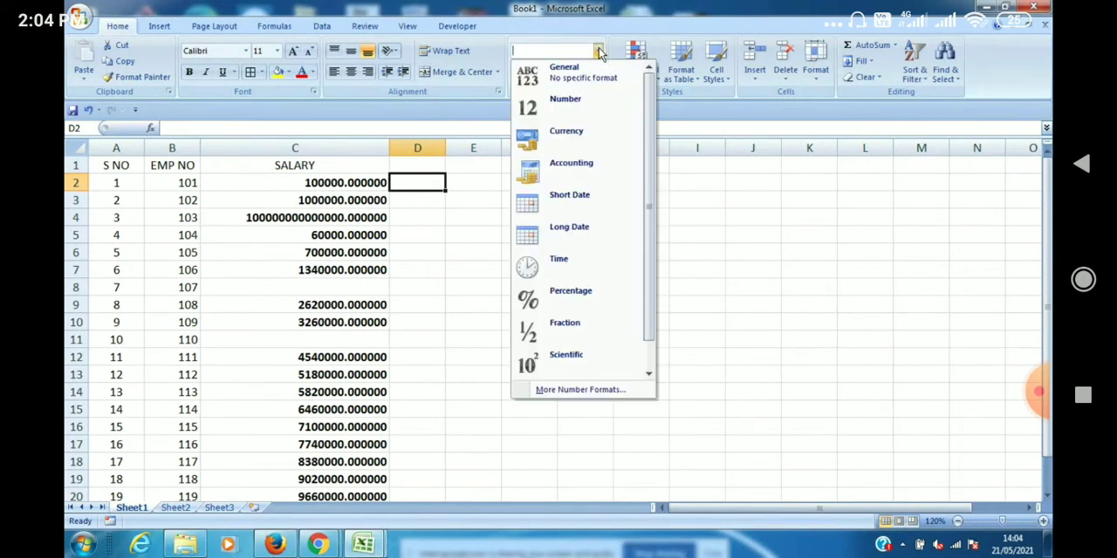
pyautogui.click(285, 219)
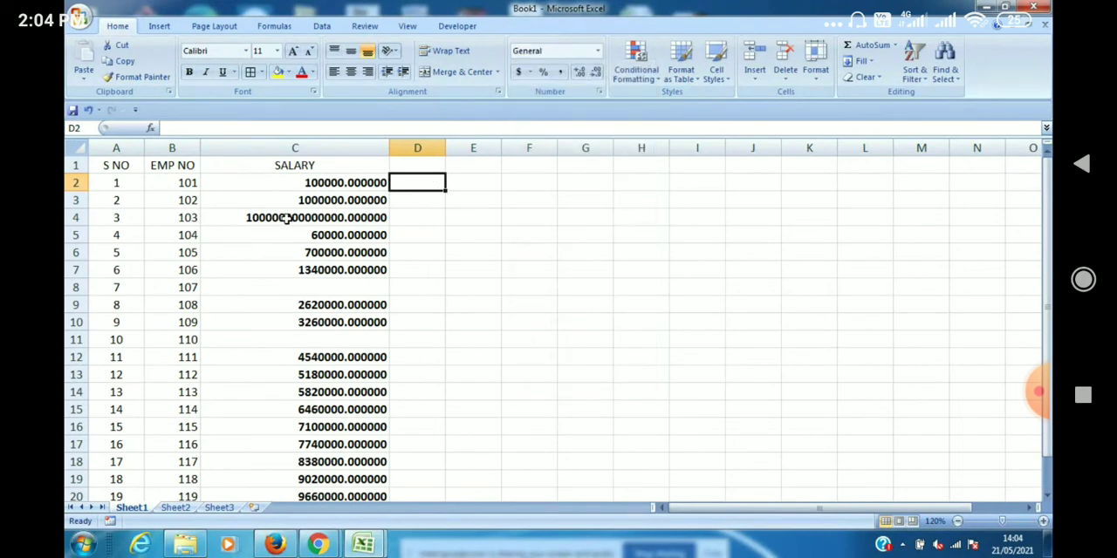
pyautogui.click(353, 183)
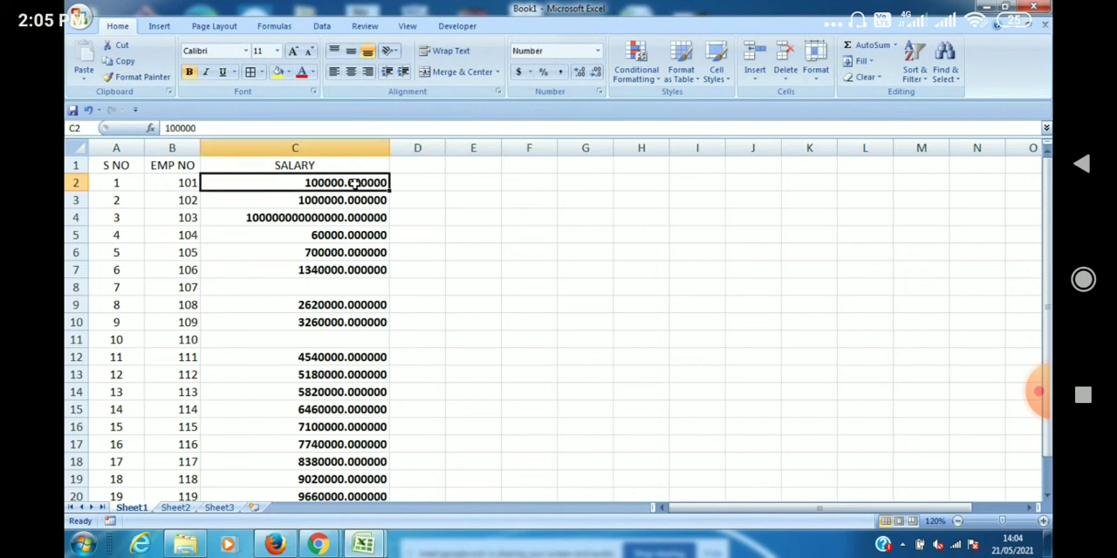
pyautogui.moveTo(353, 184); pyautogui.dragTo(384, 447)
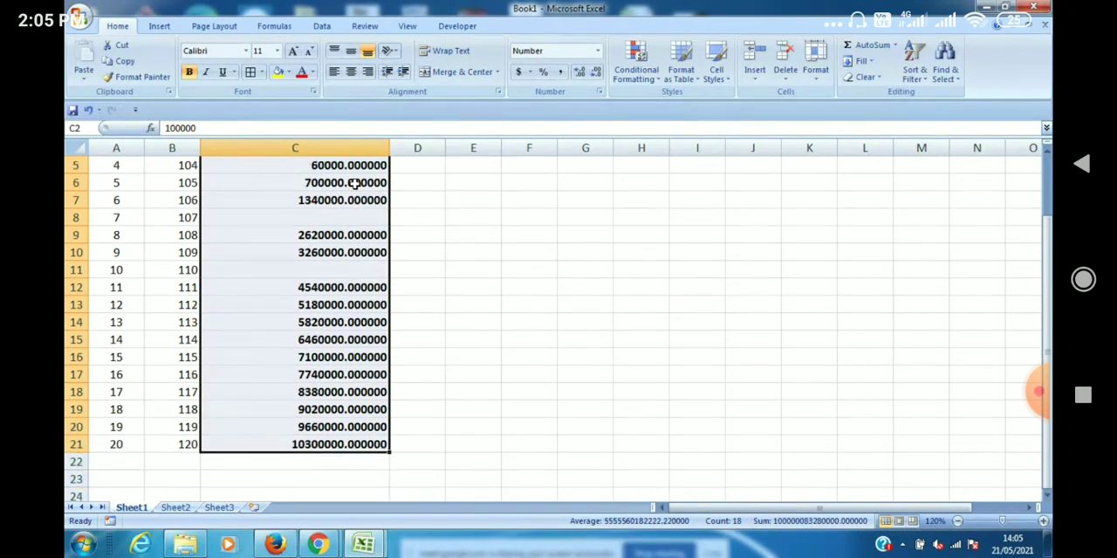
pyautogui.click(598, 50)
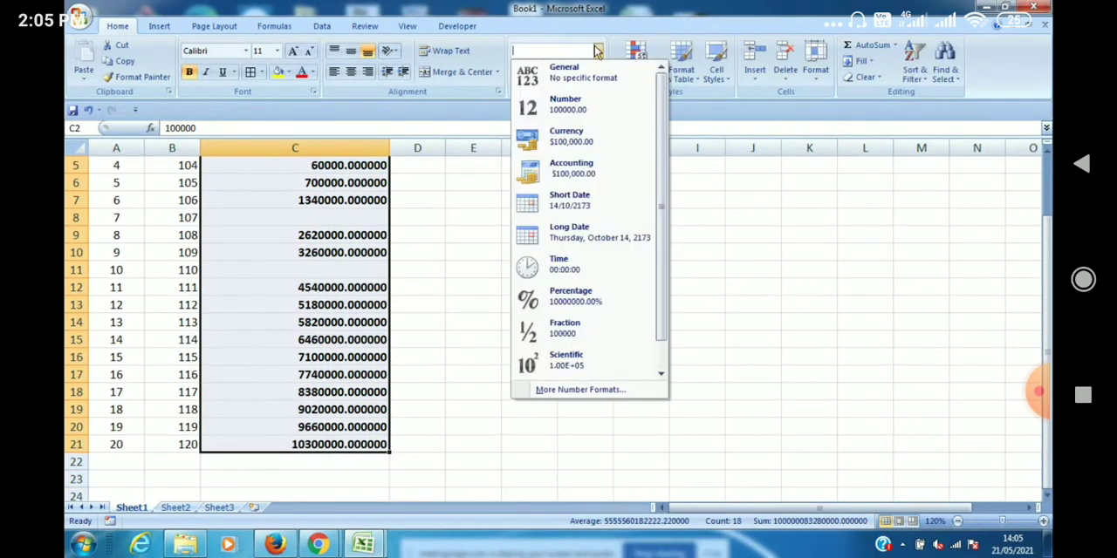
pyautogui.click(578, 390)
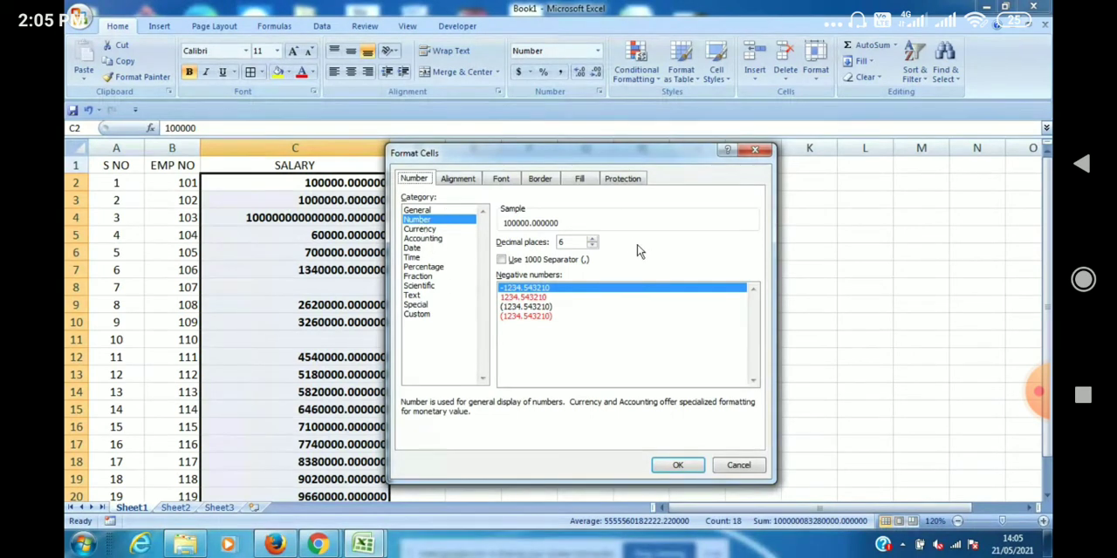
pyautogui.click(592, 245)
pyautogui.click(592, 245)
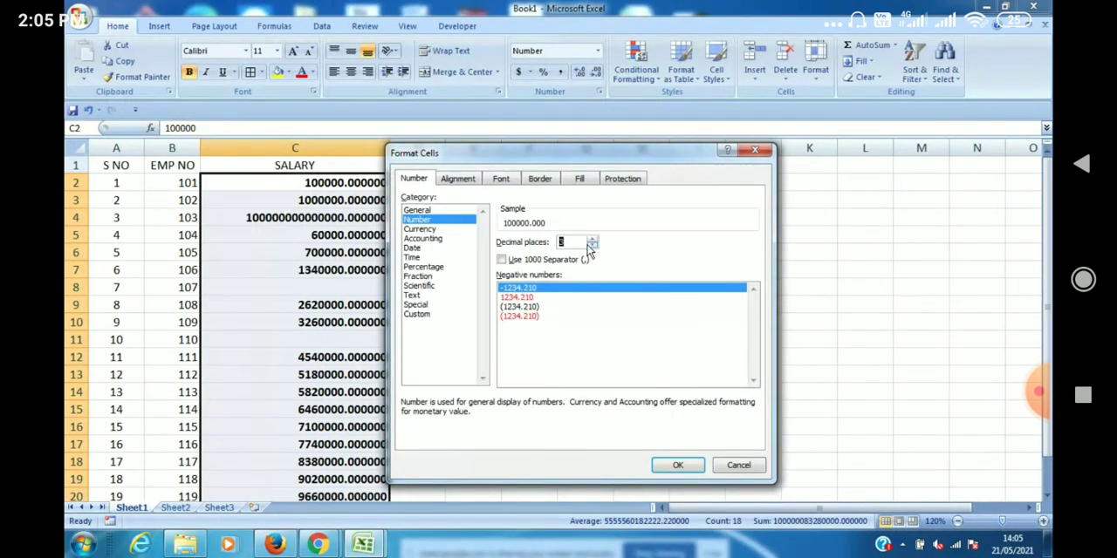
pyautogui.click(590, 246)
pyautogui.click(591, 246)
pyautogui.click(591, 246)
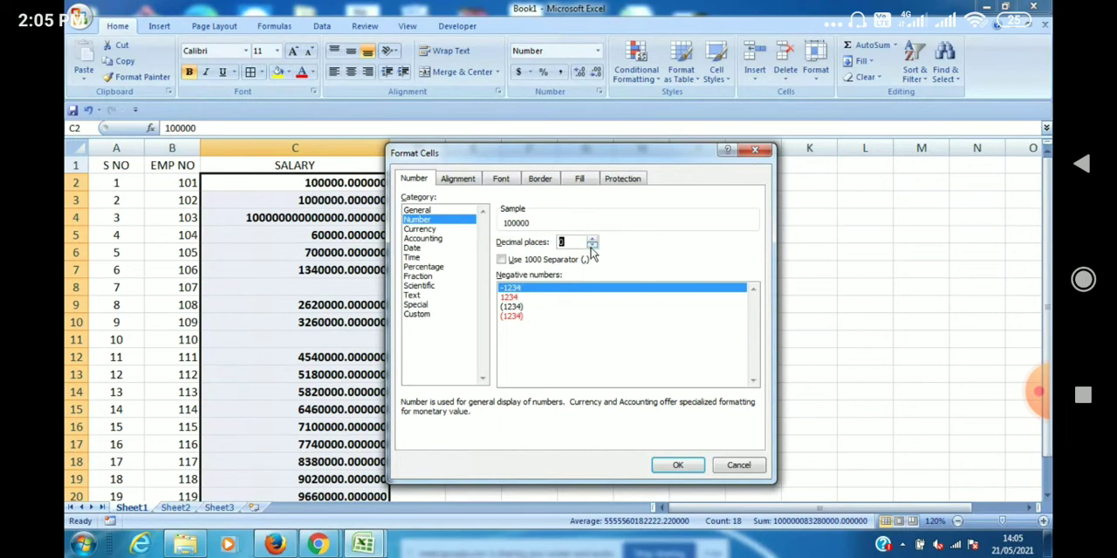
pyautogui.click(677, 466)
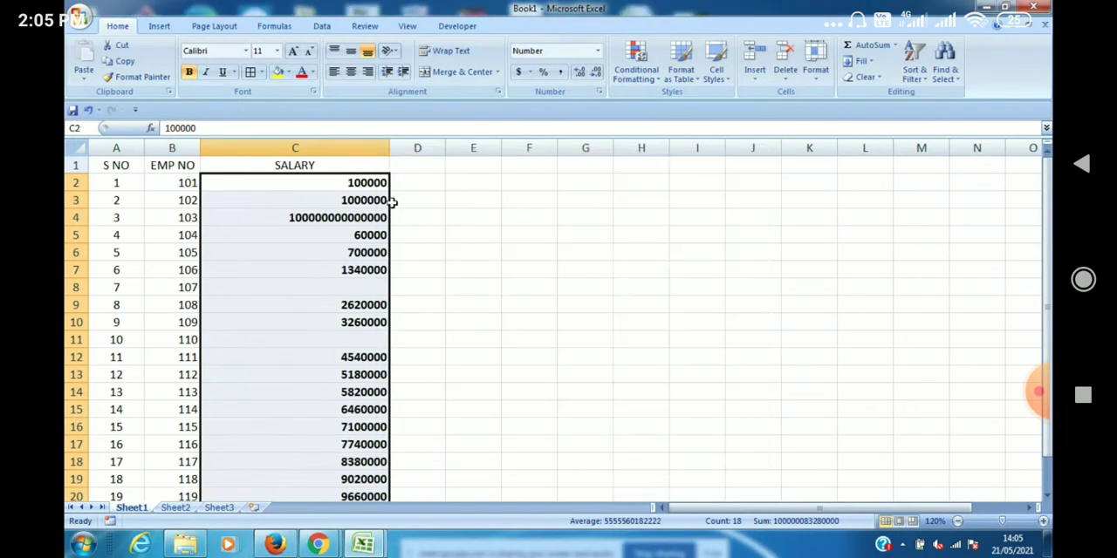
# Add the column heading DOB in cell D1, beside SALARY.
pyautogui.click(598, 54)
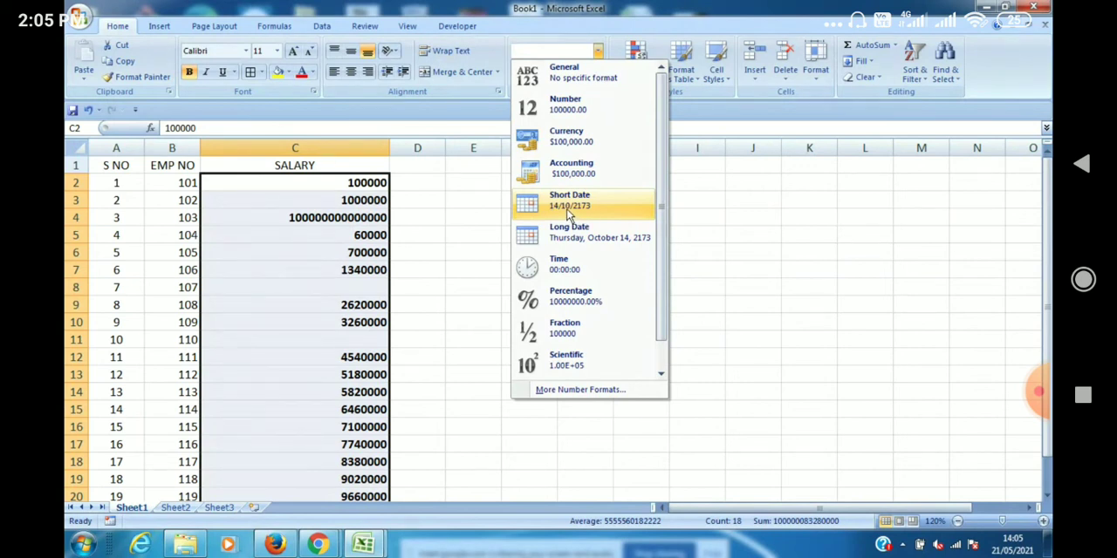
pyautogui.click(427, 169)
pyautogui.click(427, 168)
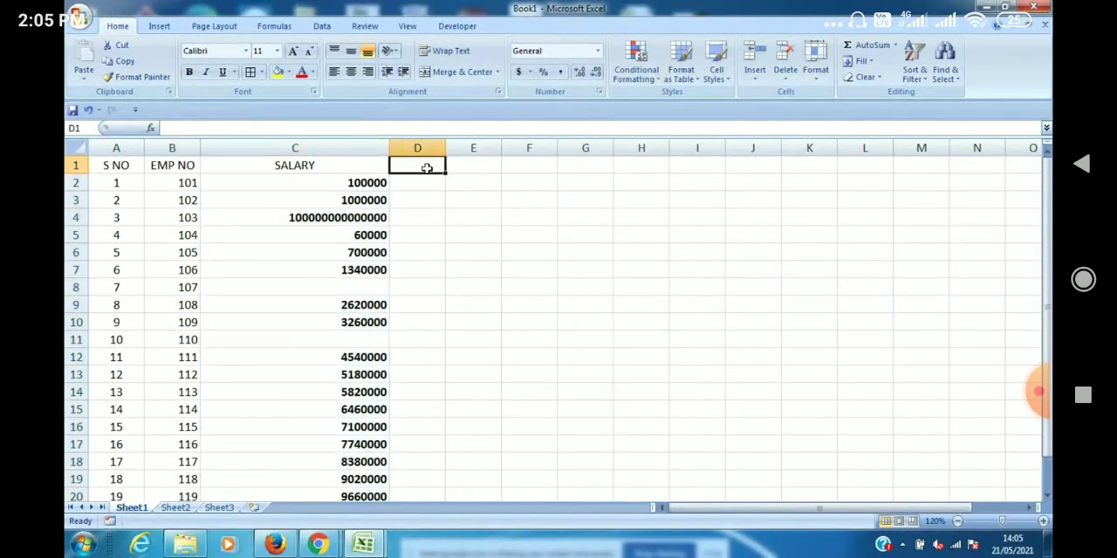
pyautogui.write('DOB')
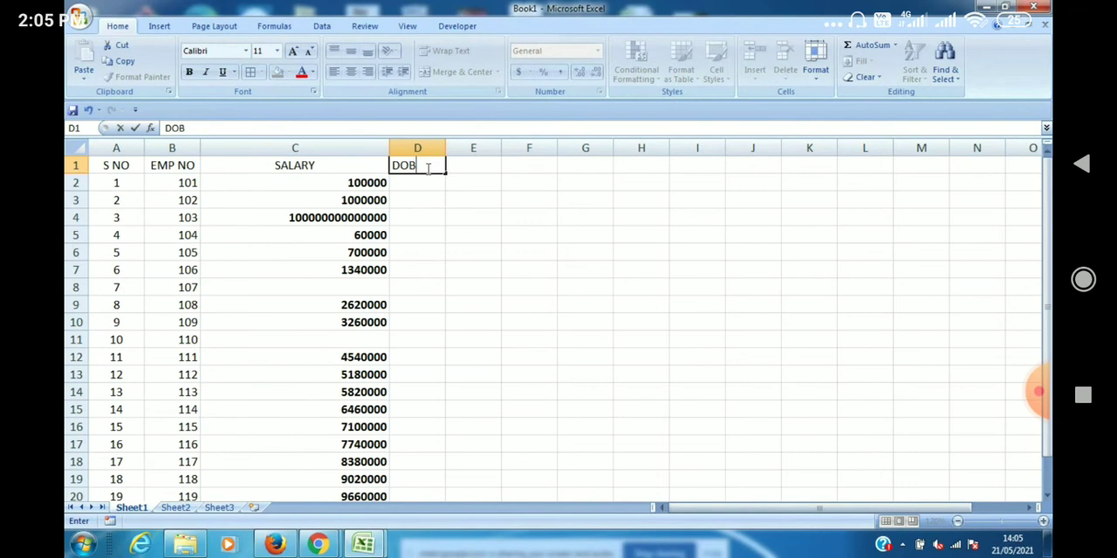
# Enter the first employee's date of birth in cell D2 in day/month/year form.
pyautogui.click(426, 186)
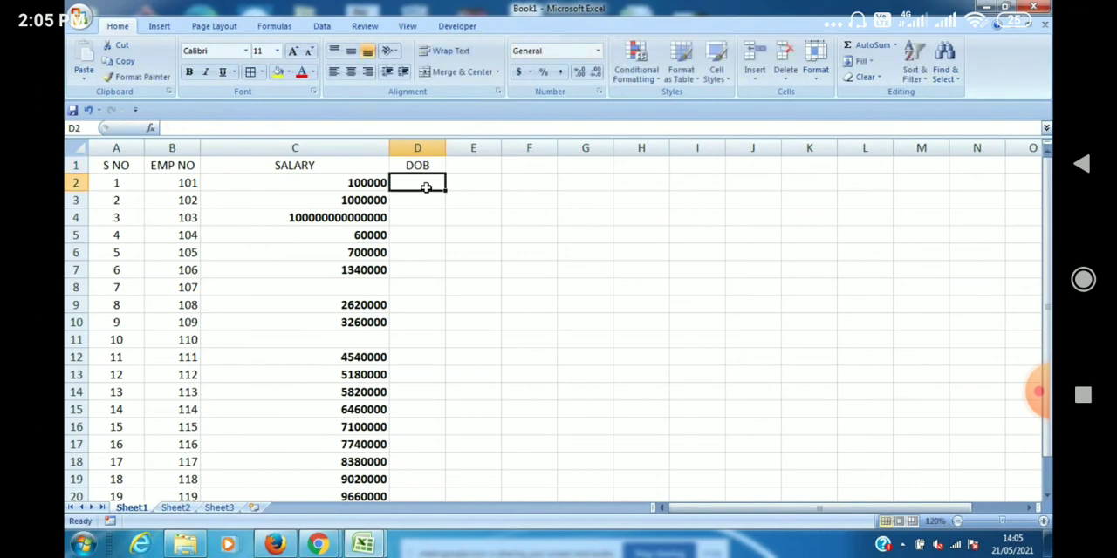
pyautogui.write('01/10/2000')
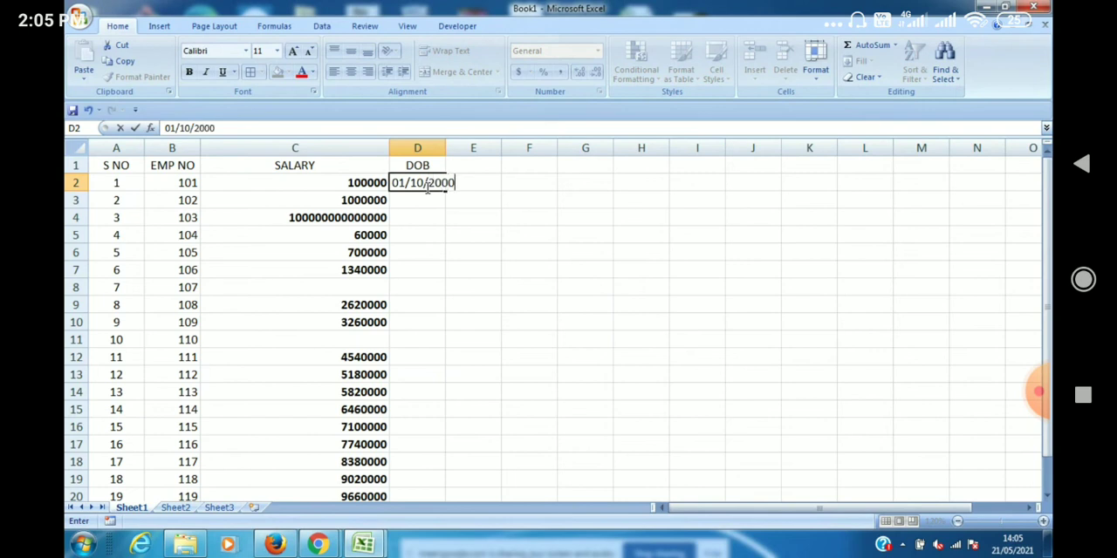
pyautogui.click(425, 236)
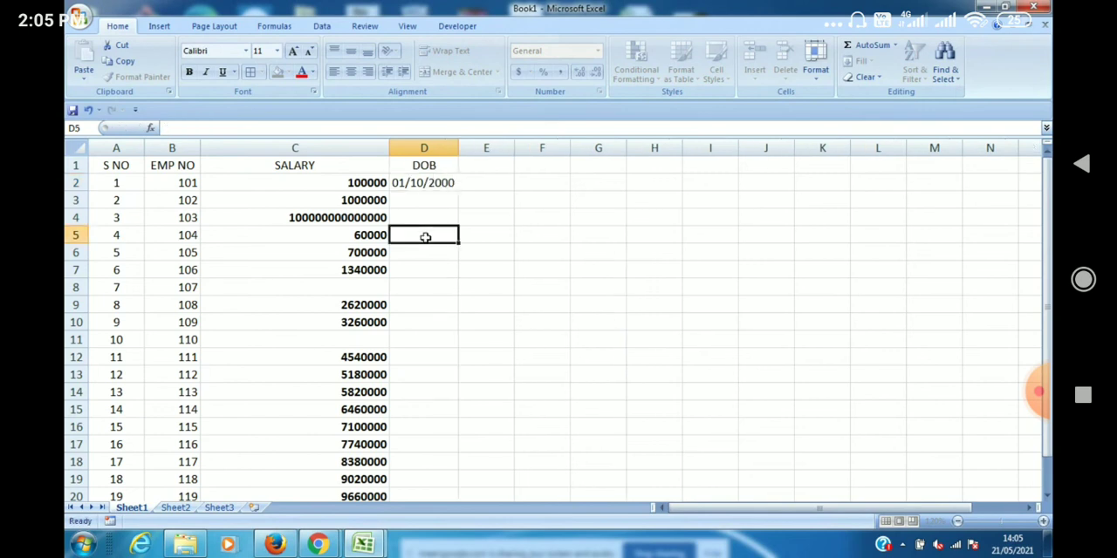
pyautogui.click(436, 183)
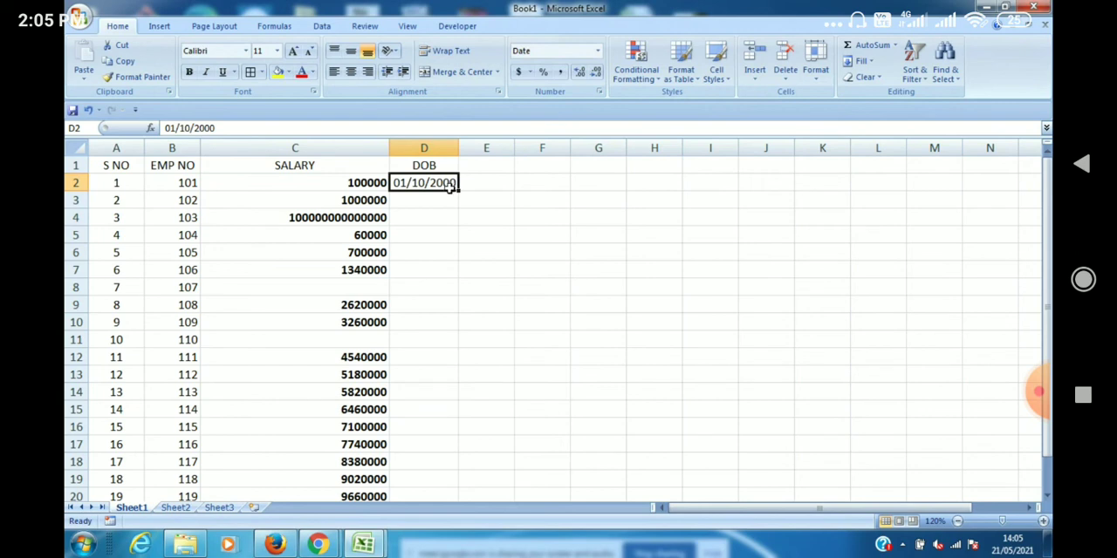
# Enter the second employee's date of birth in cell D3 in day/month/year form.
pyautogui.click(446, 205)
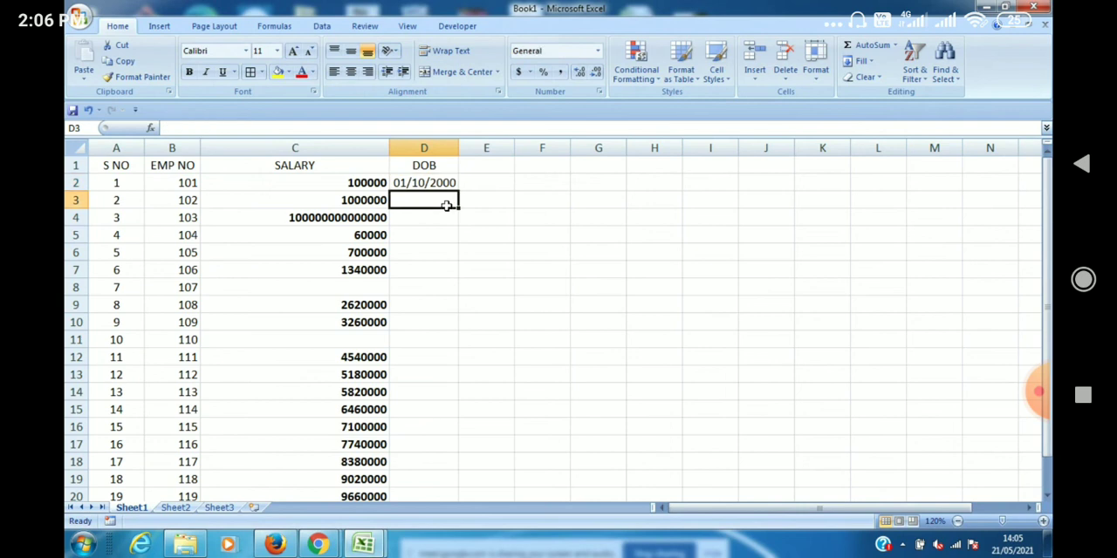
pyautogui.write('01/12')
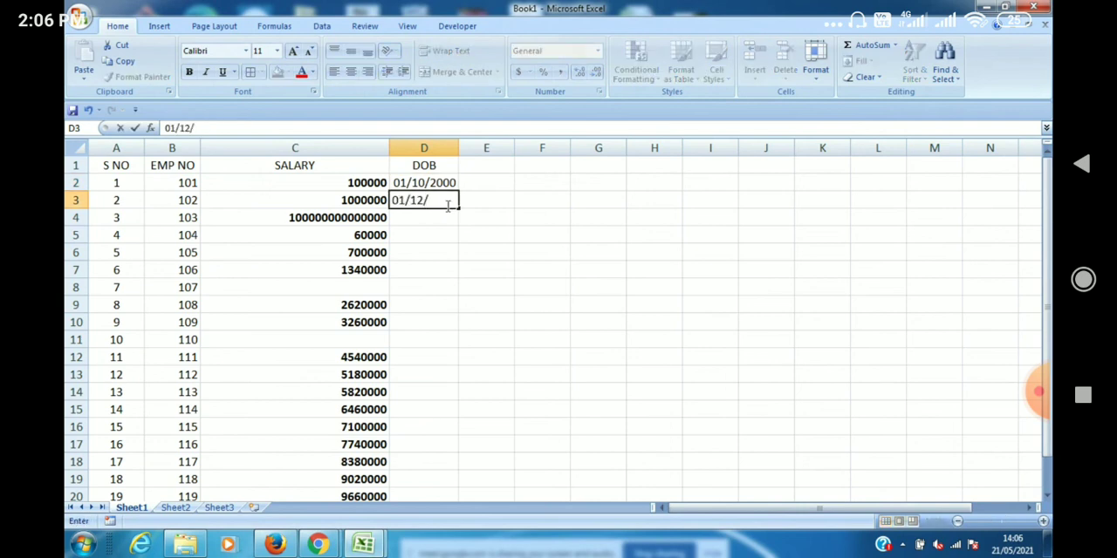
pyautogui.write('/2001')
pyautogui.click(462, 236)
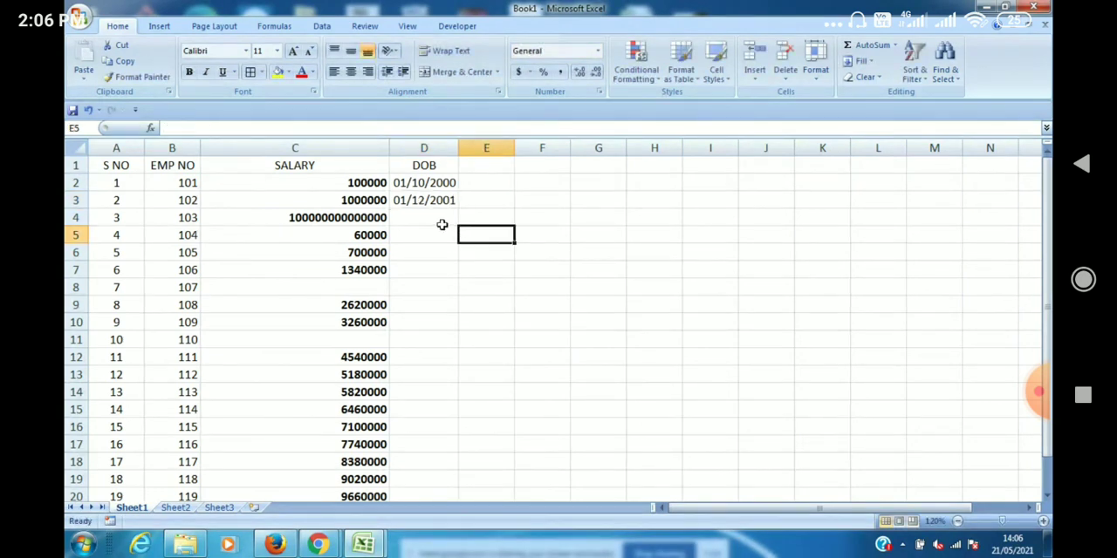
pyautogui.click(440, 217)
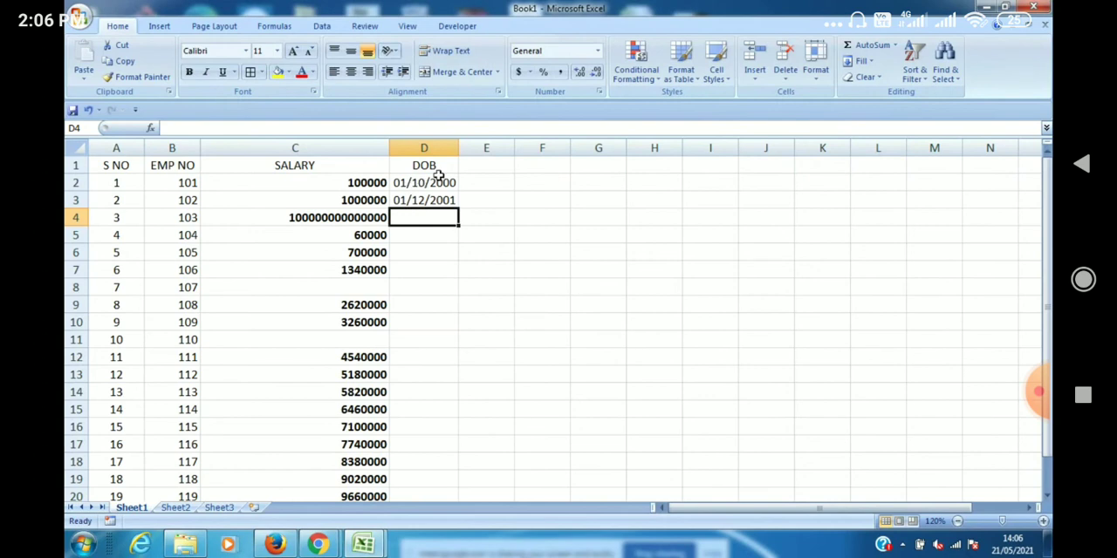
# Open the detailed number format settings for cells D2:D9 and choose the Date category.
pyautogui.click(432, 179)
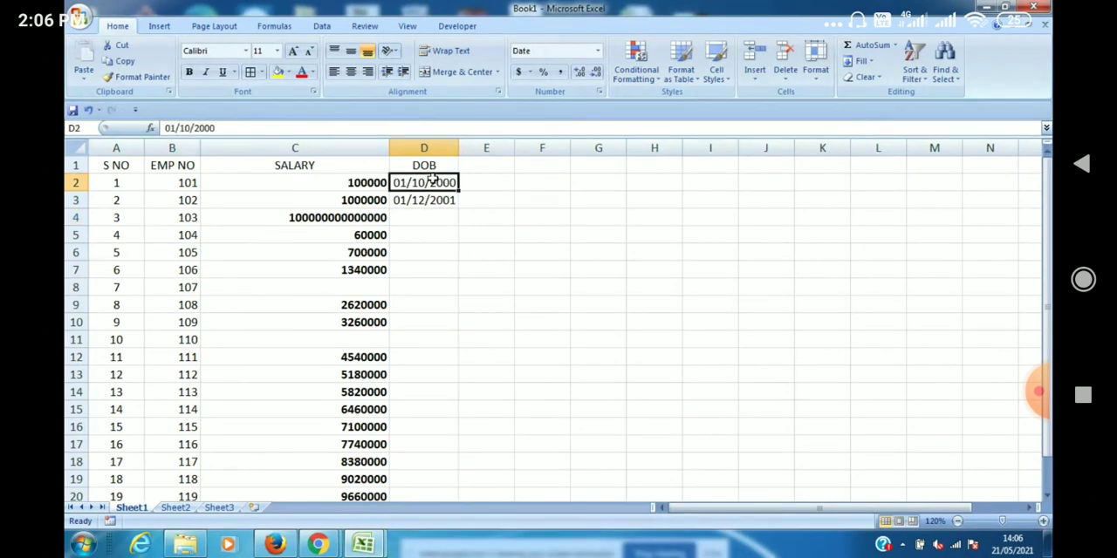
pyautogui.hotkey('shift', 'Down')
pyautogui.hotkey('shift', 'Down')
pyautogui.hotkey('shift', 'Down')
pyautogui.hotkey('shift', 'Down')
pyautogui.hotkey('shift', 'Down')
pyautogui.hotkey('shift', 'Down')
pyautogui.hotkey('shift', 'Down')
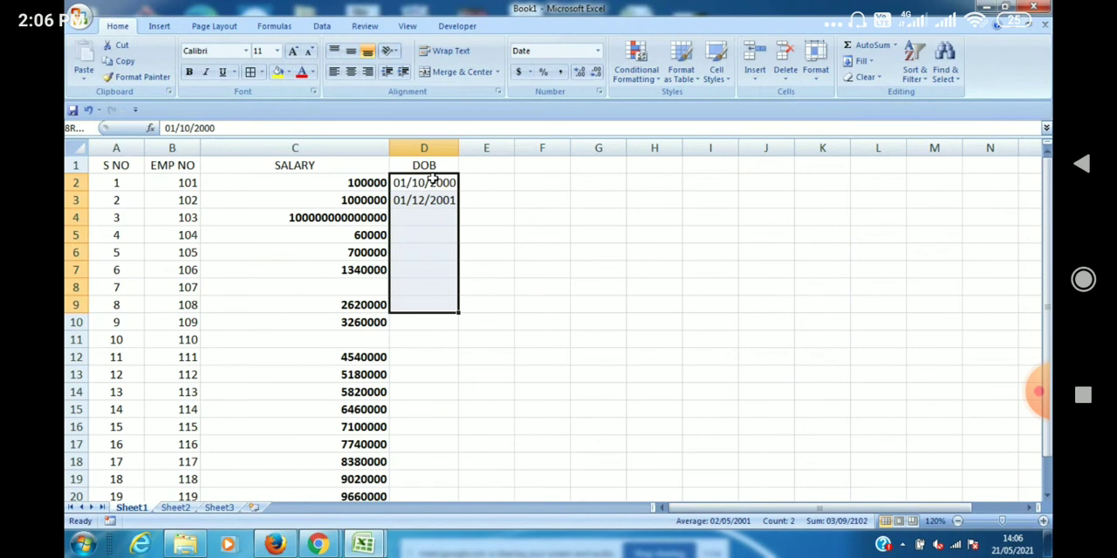
pyautogui.click(599, 51)
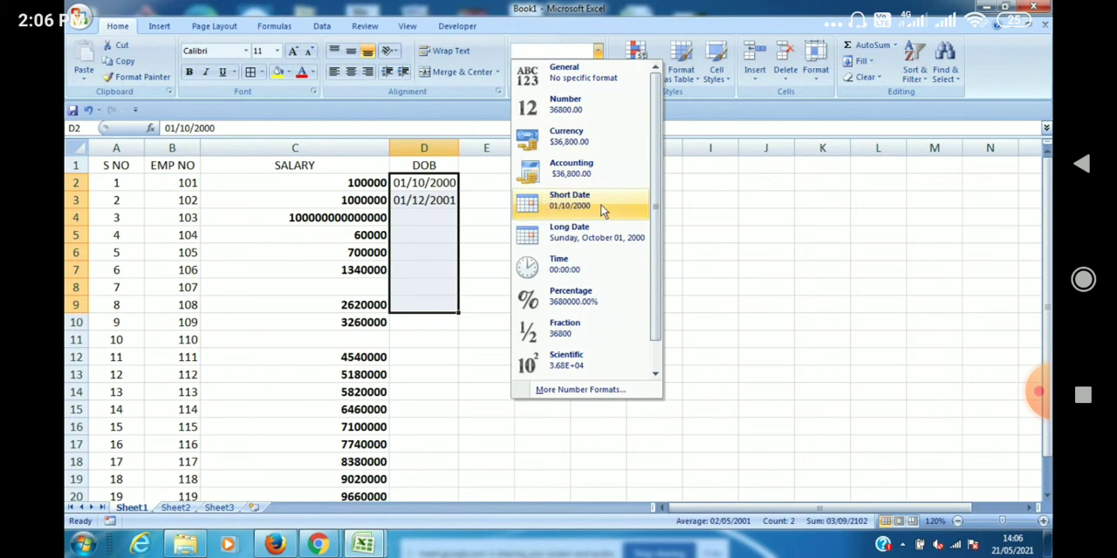
pyautogui.click(576, 391)
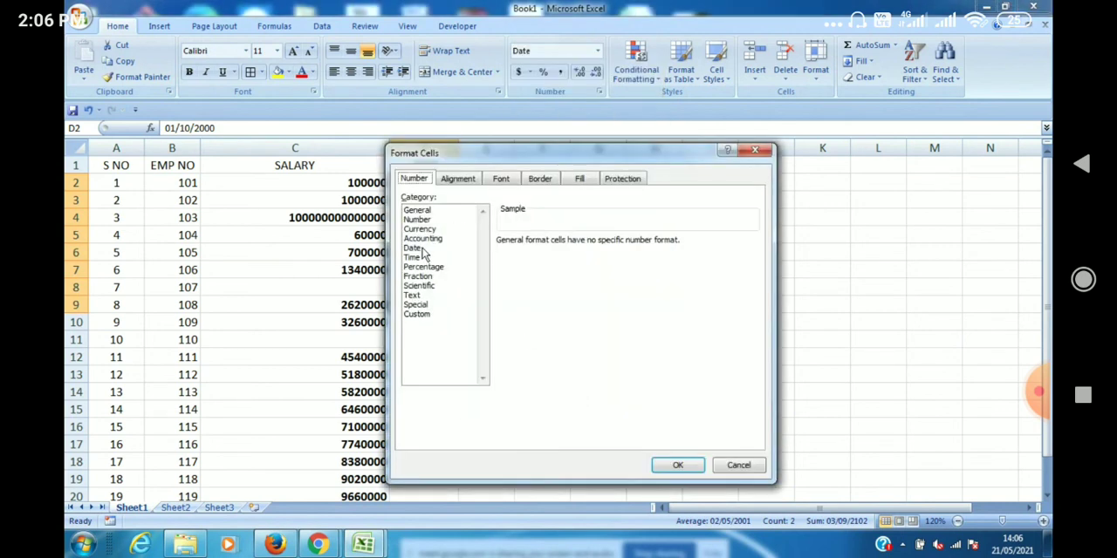
pyautogui.click(423, 248)
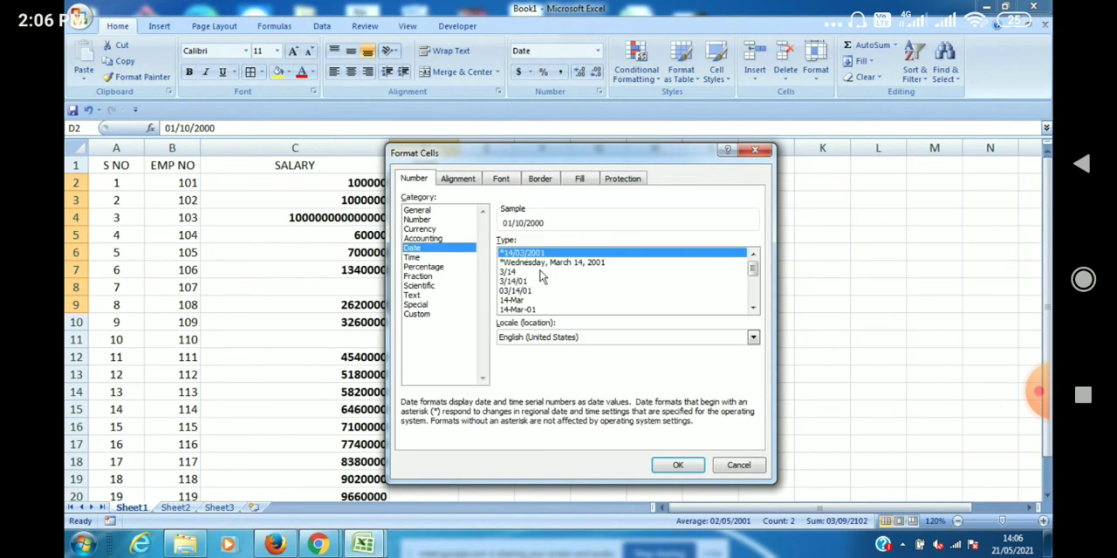
# Set the locale of the date format to Gujarati (India).
pyautogui.click(753, 340)
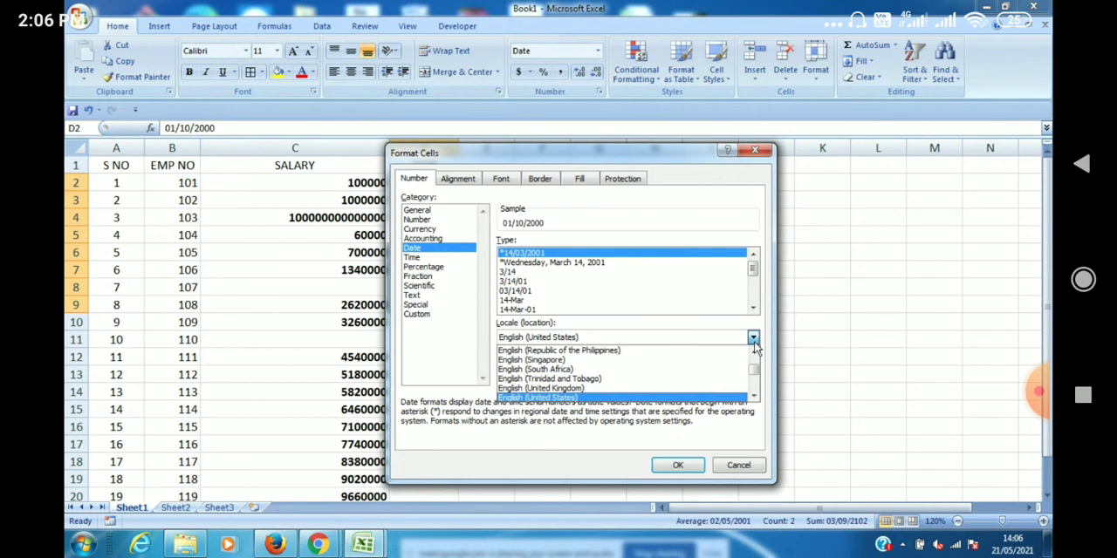
pyautogui.click(754, 397)
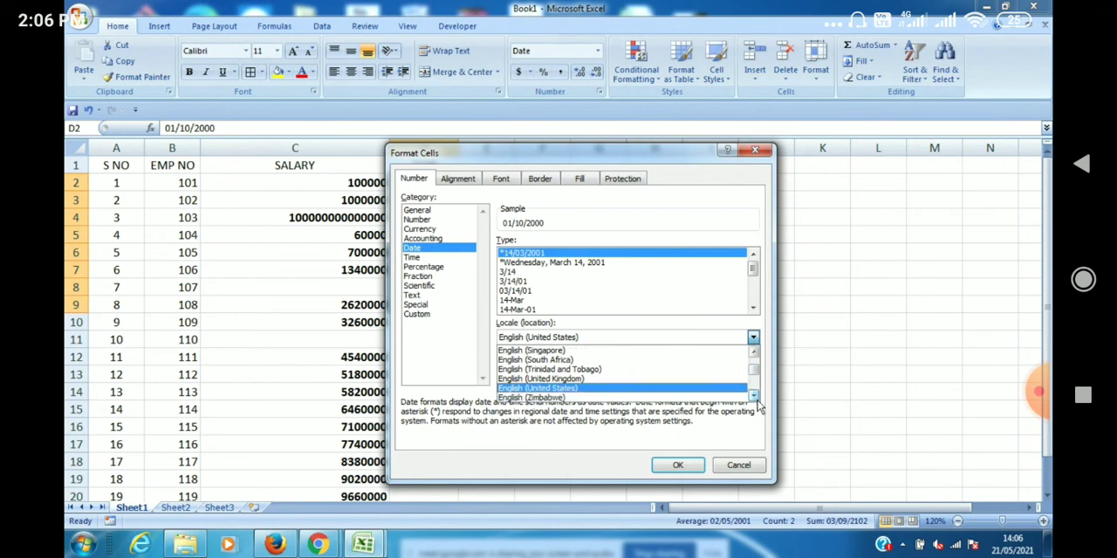
pyautogui.click(756, 399)
pyautogui.click(756, 400)
pyautogui.click(757, 400)
pyautogui.click(756, 400)
pyautogui.click(757, 399)
pyautogui.click(756, 399)
pyautogui.click(756, 400)
pyautogui.click(756, 399)
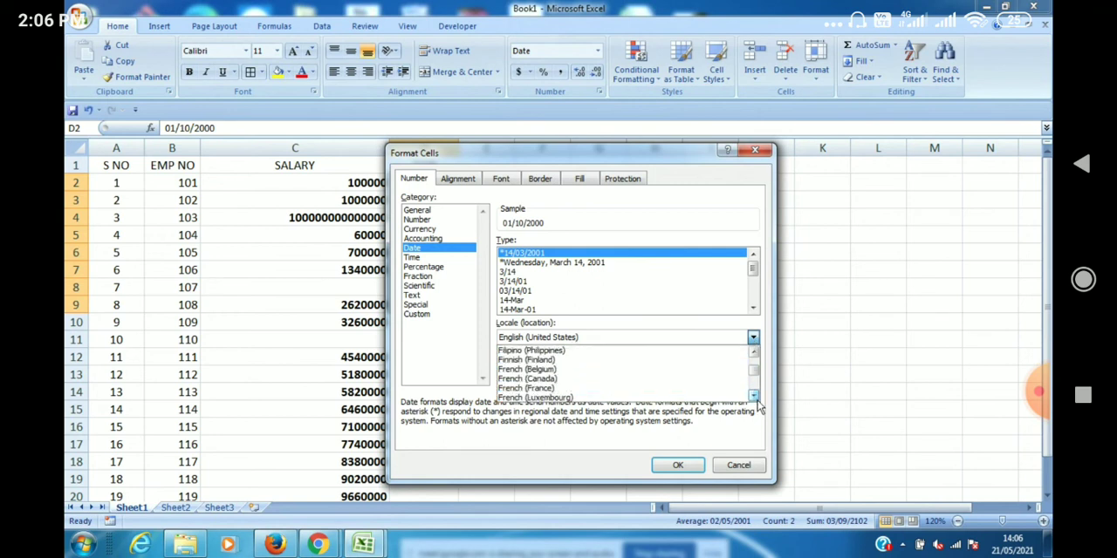
pyautogui.click(754, 397)
pyautogui.click(754, 397)
pyautogui.click(754, 397)
pyautogui.click(754, 397)
pyautogui.click(754, 397)
pyautogui.click(754, 397)
pyautogui.click(754, 397)
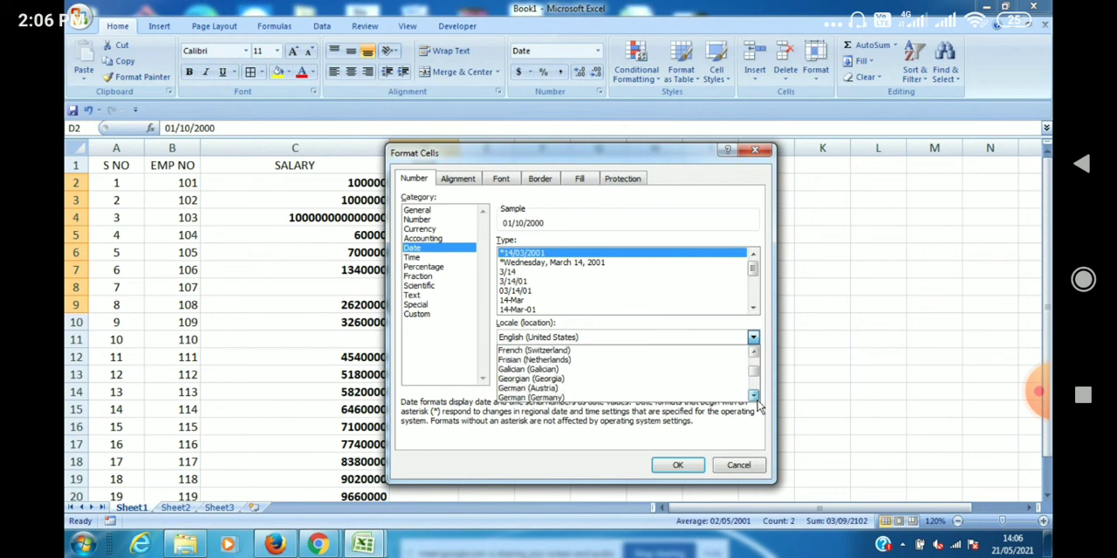
pyautogui.click(754, 397)
pyautogui.click(753, 397)
pyautogui.click(754, 397)
pyautogui.click(753, 397)
pyautogui.click(754, 397)
pyautogui.click(754, 397)
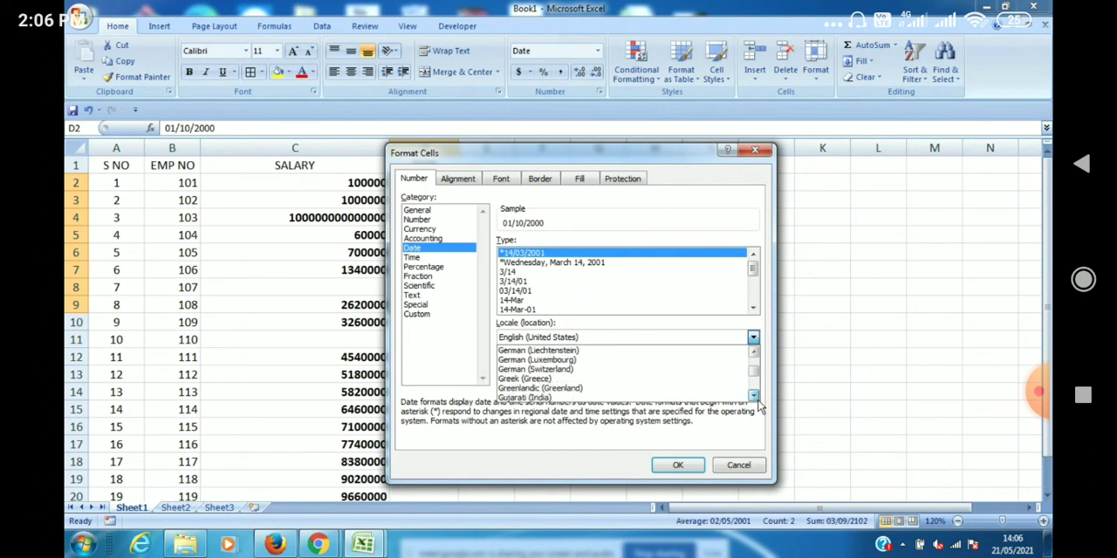
pyautogui.click(623, 400)
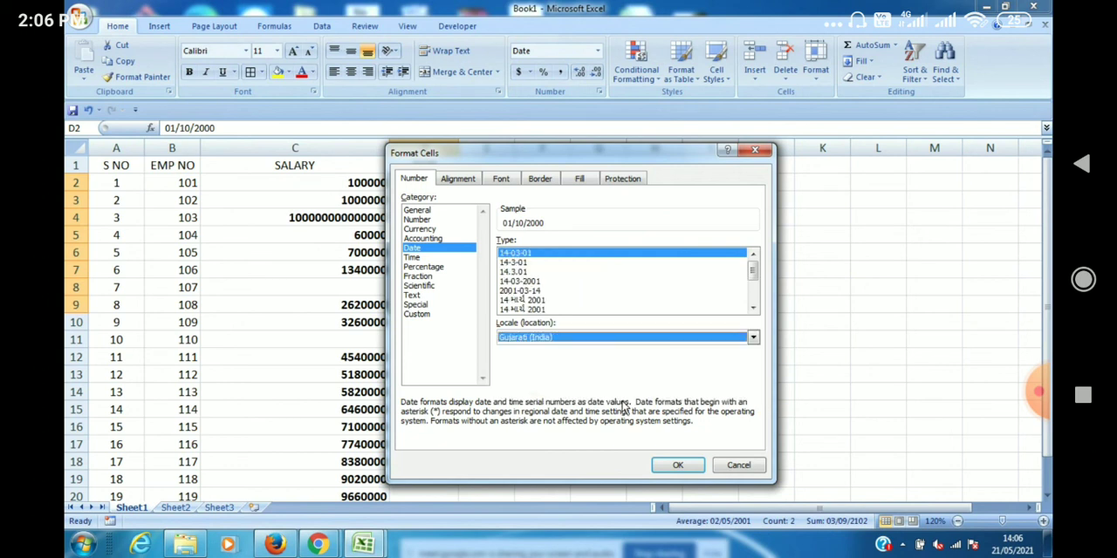
# Apply the 14-03-2001 date type to cells D2:D9.
pyautogui.click(534, 283)
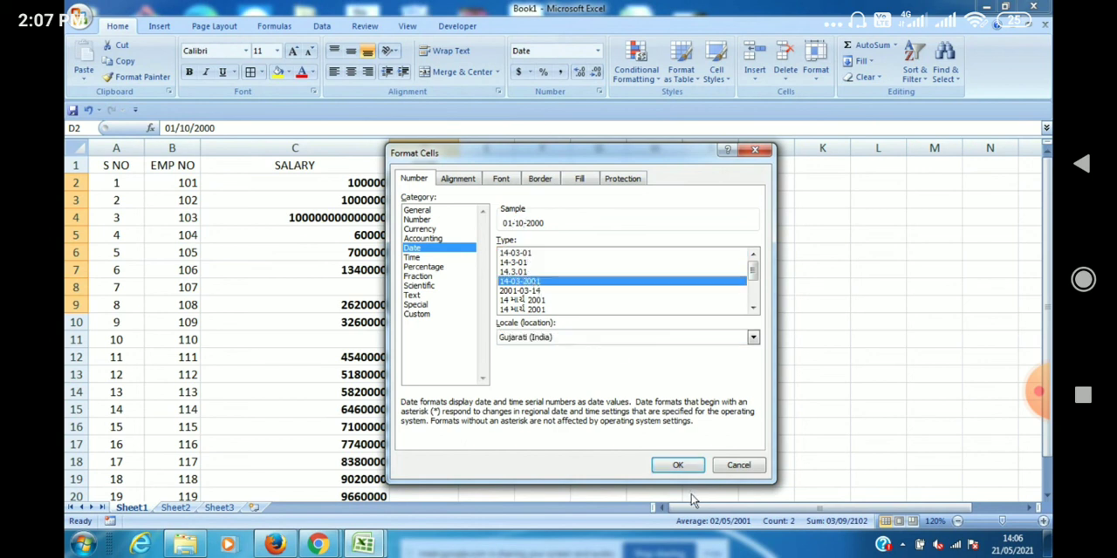
pyautogui.click(678, 466)
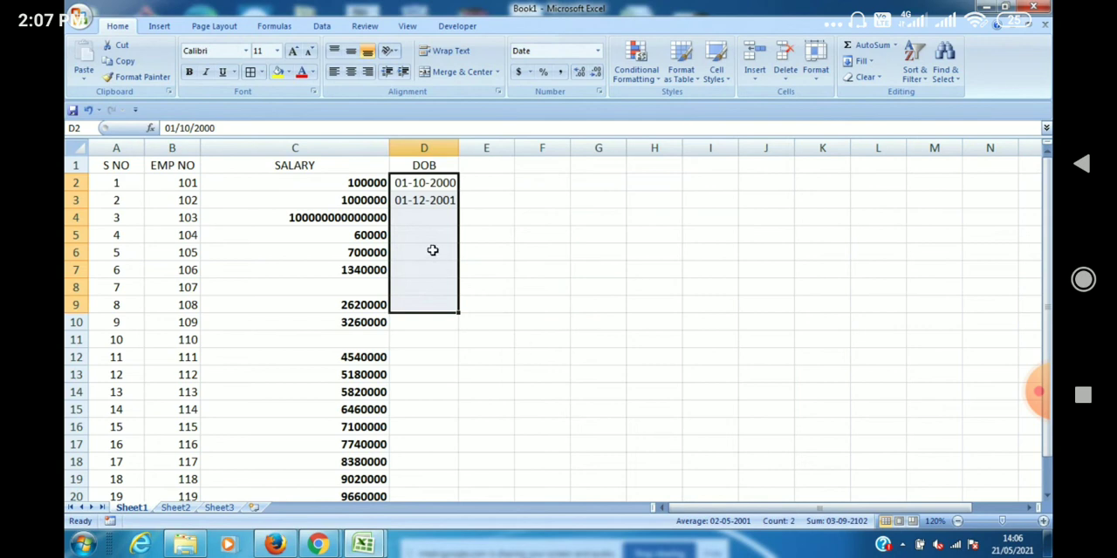
# Look at the Number category options in the detailed number format settings for cell D4, leaving without applying any change.
pyautogui.click(425, 217)
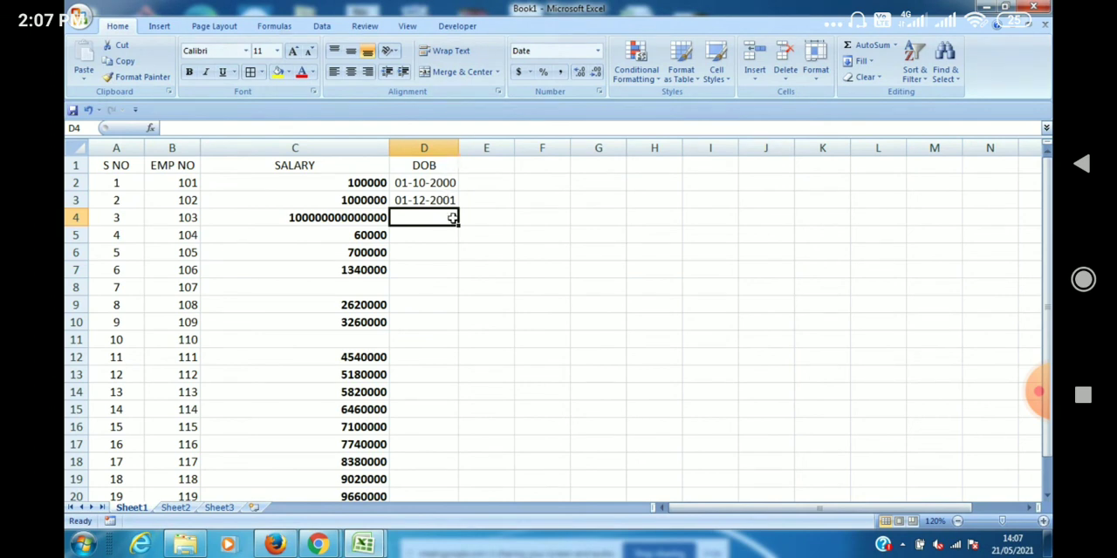
pyautogui.click(599, 54)
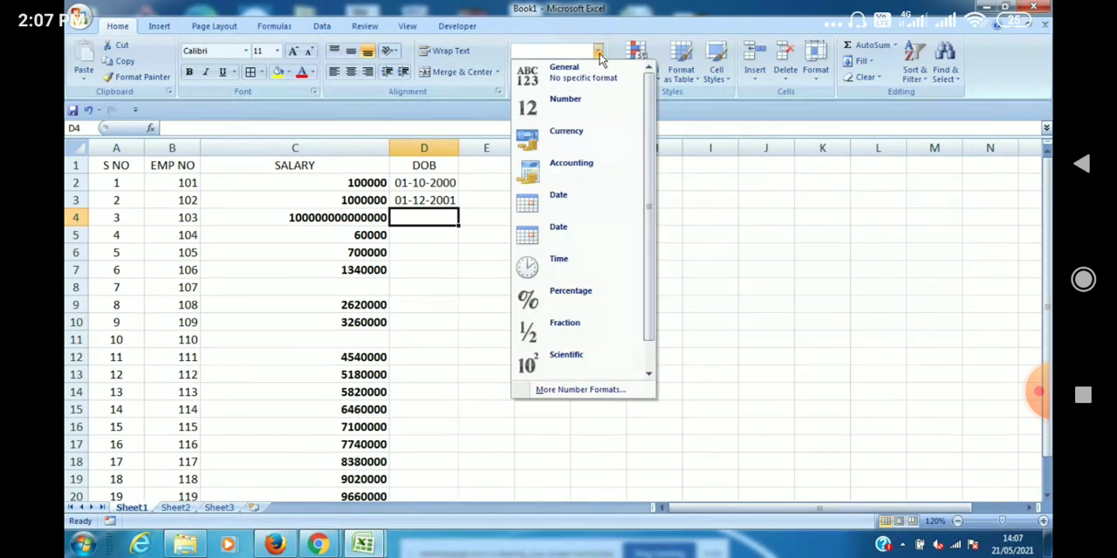
pyautogui.click(625, 390)
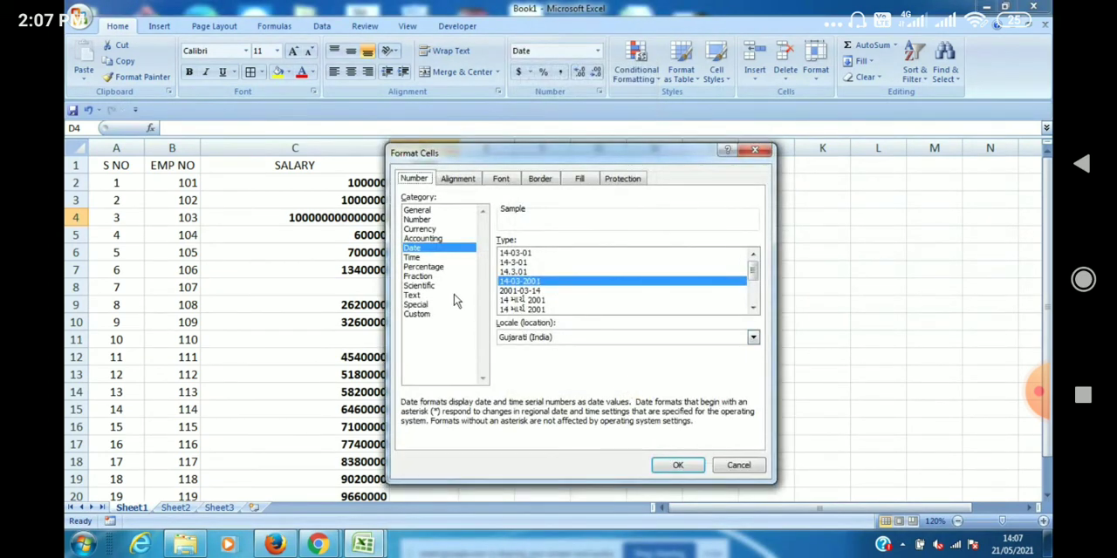
pyautogui.click(417, 219)
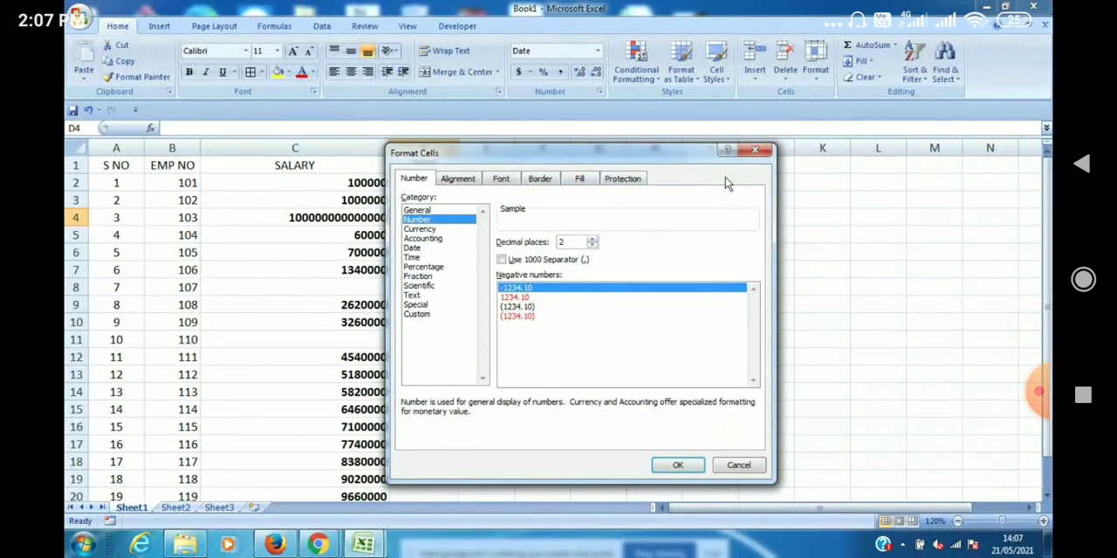
pyautogui.click(756, 152)
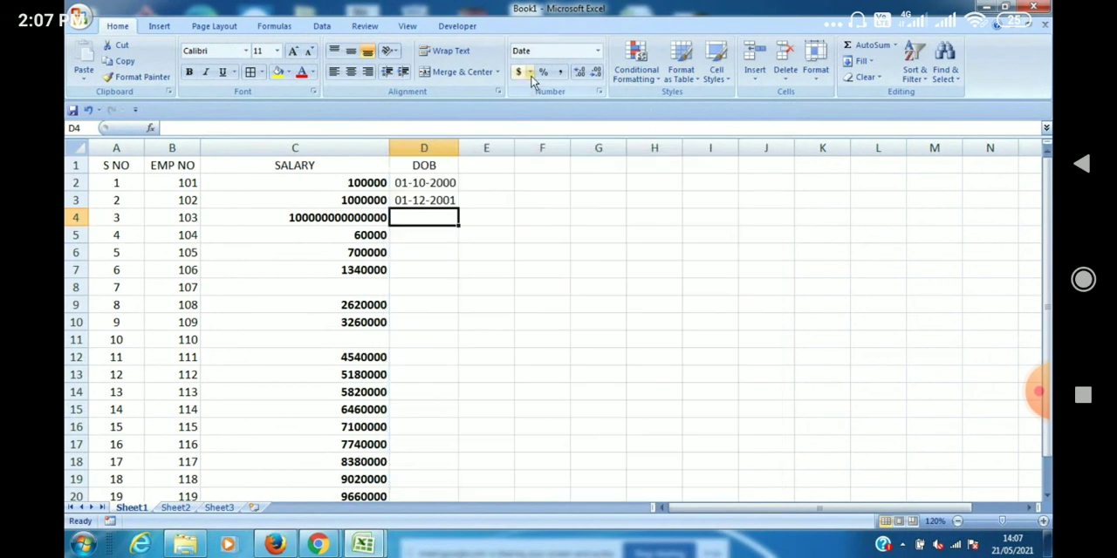
# Apply the dollar Accounting format to the empty cell D4, and switch it to the Percentage format.
pyautogui.click(518, 76)
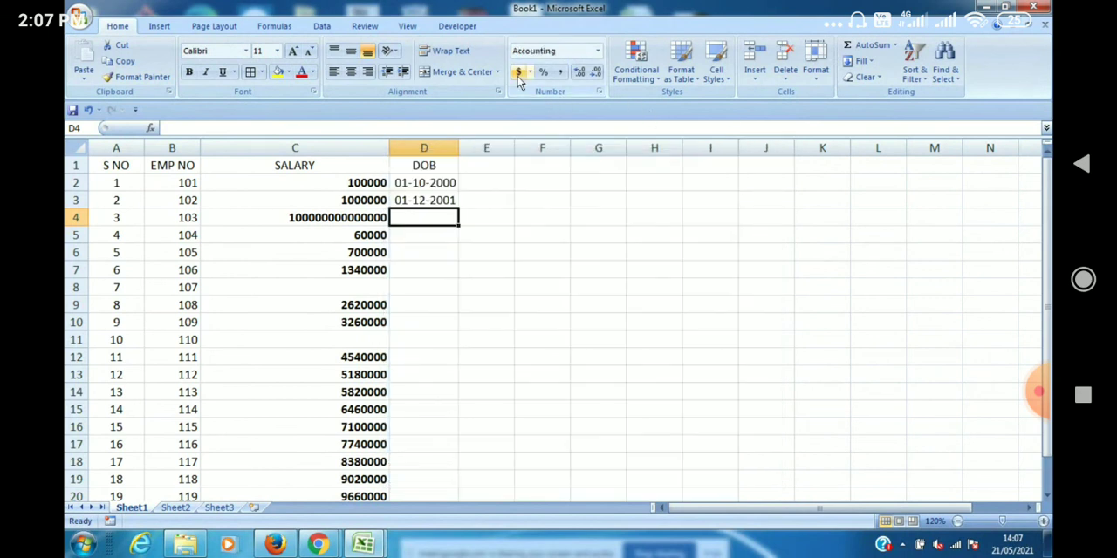
pyautogui.click(542, 73)
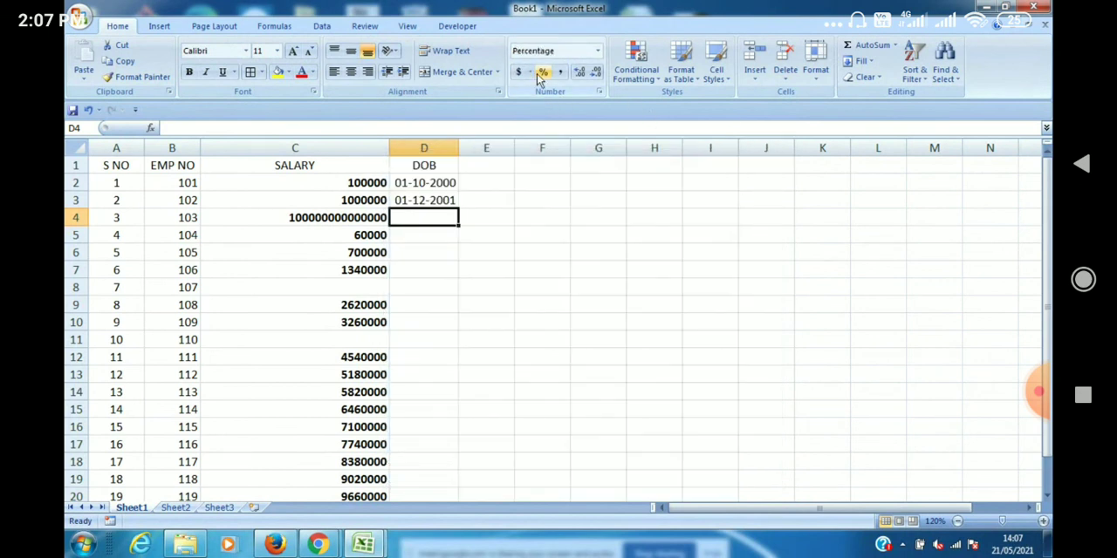